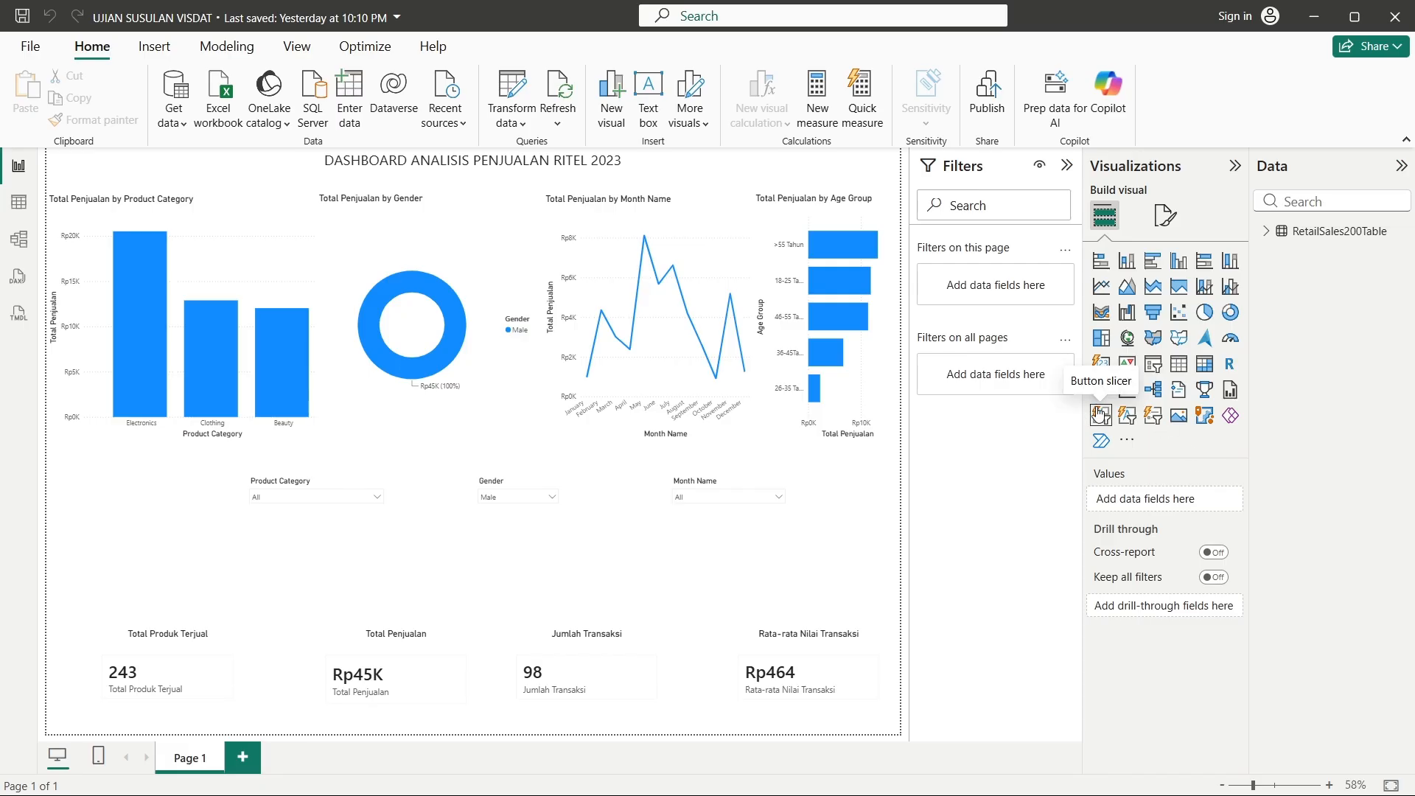
- Switch to the Data_Penjualan_Ritel_200 workbook in Excel and review the sales rows and columns of the Data Penjualan sheet
mouse_move(1011, 771)
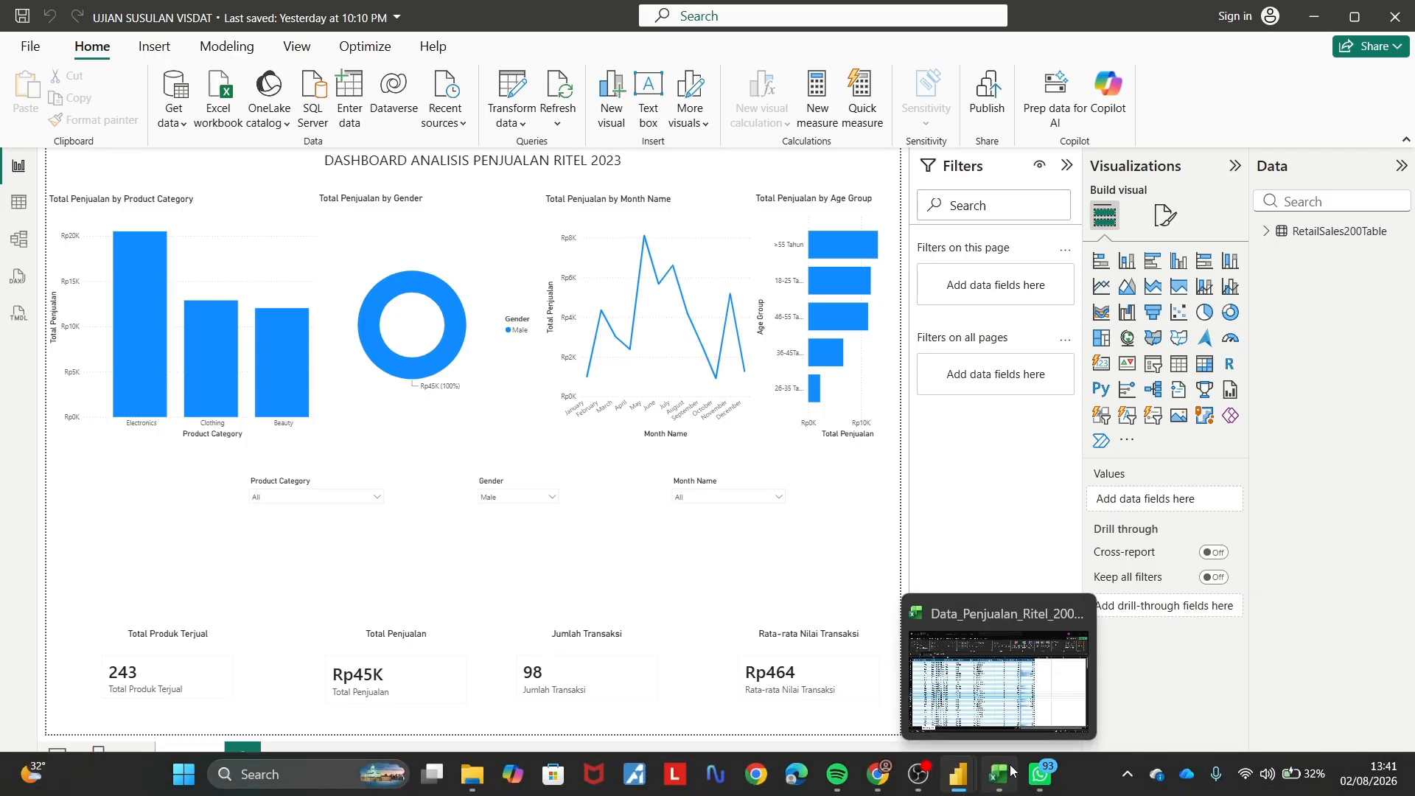
left_click(1011, 771)
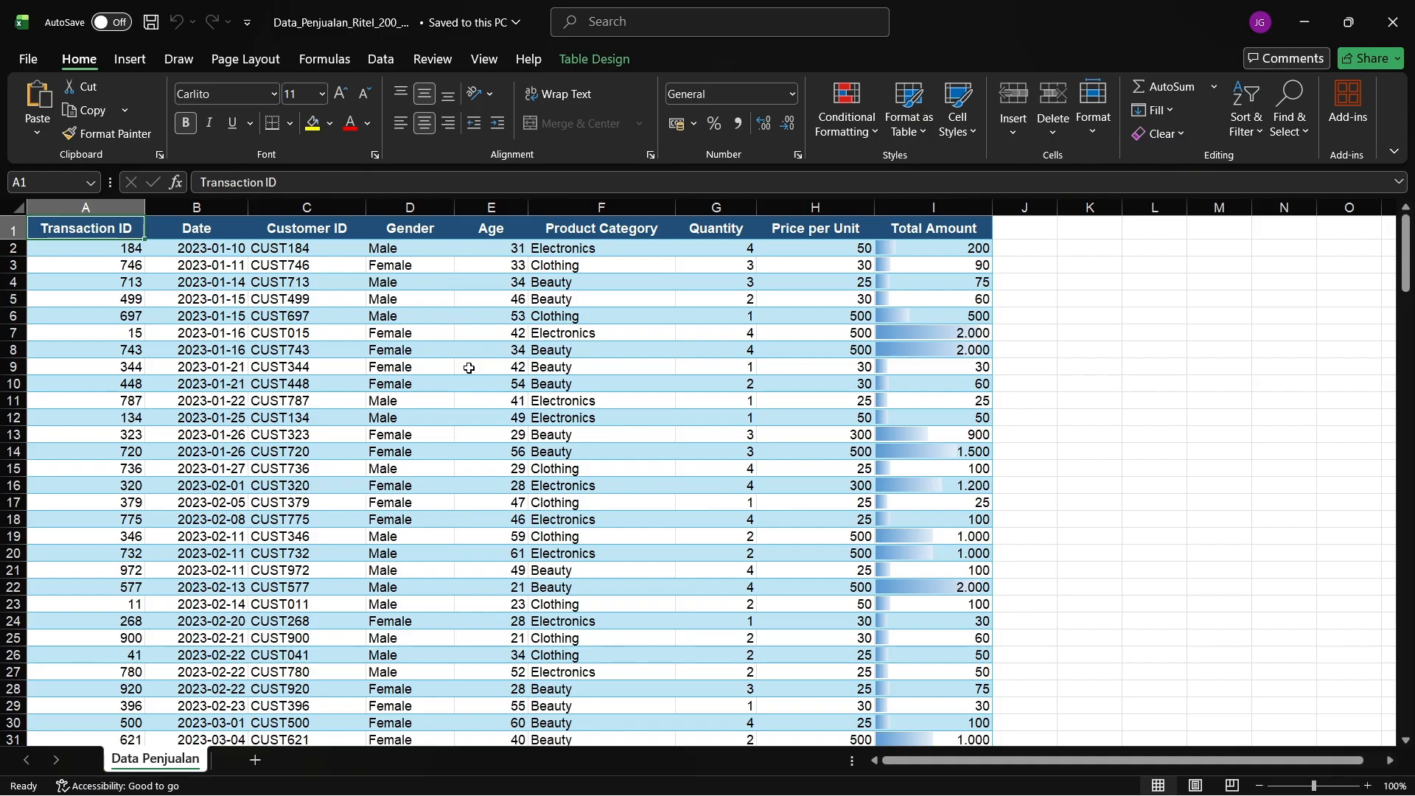
left_click(1165, 350)
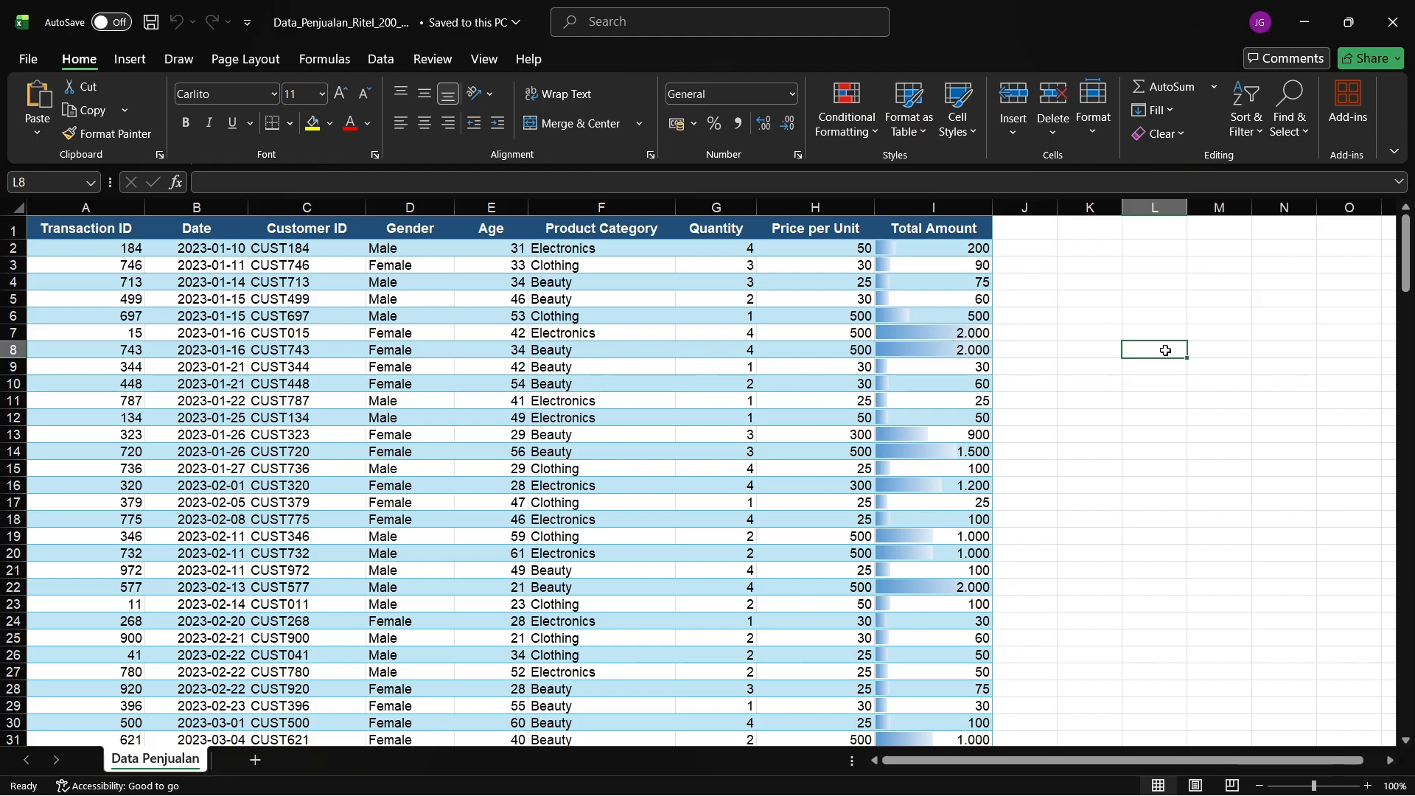
scroll(591, 456, "down", 12)
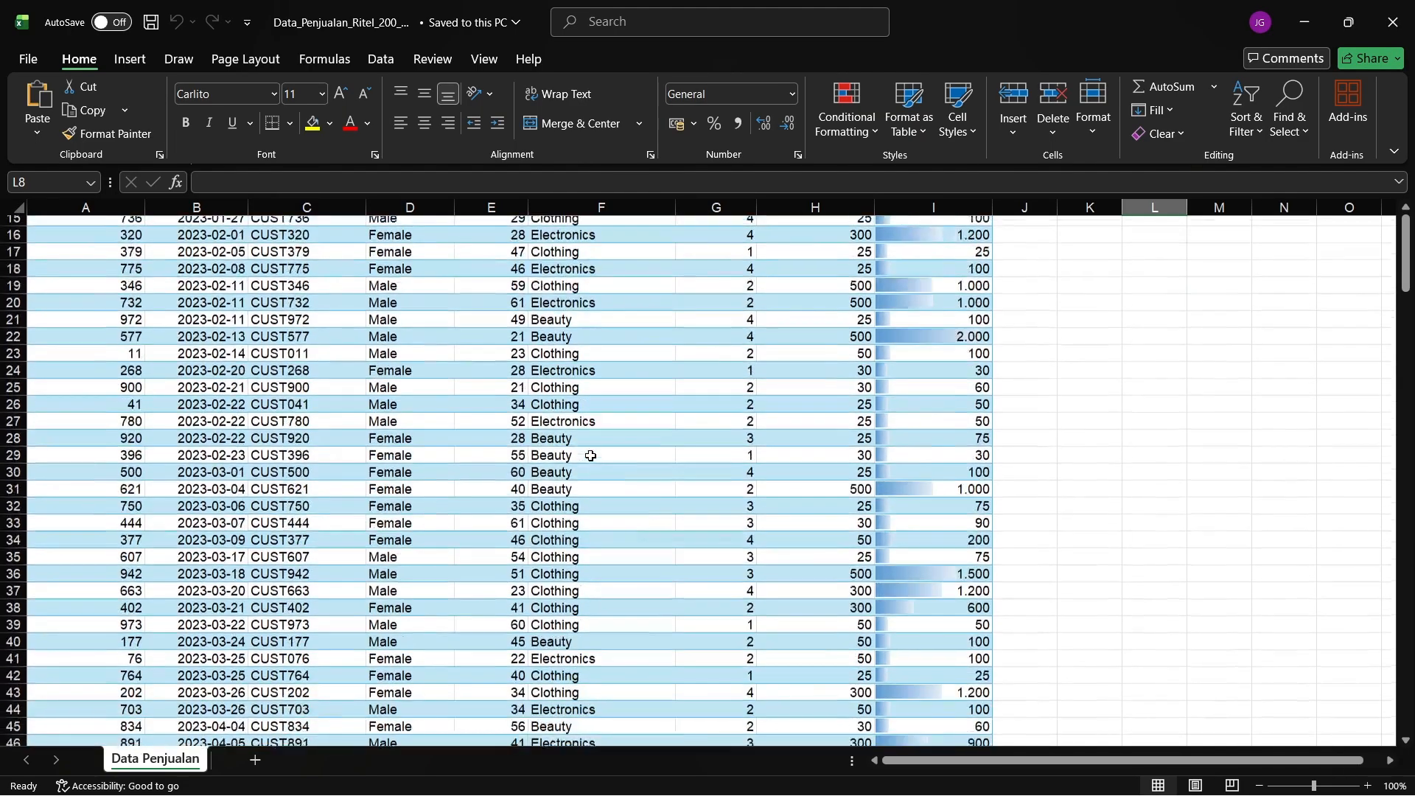
scroll(591, 456, "down", 20)
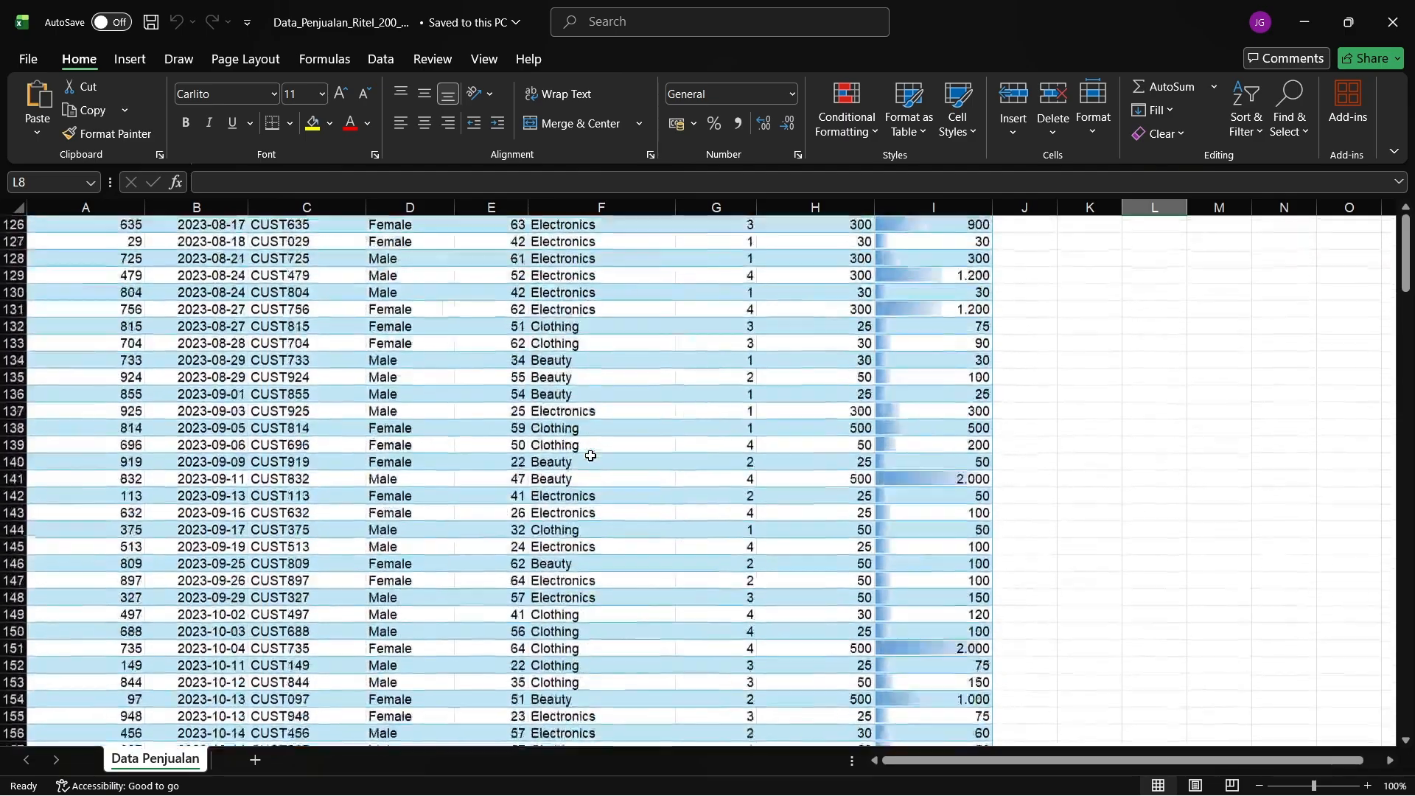
scroll(591, 457, "down", 9)
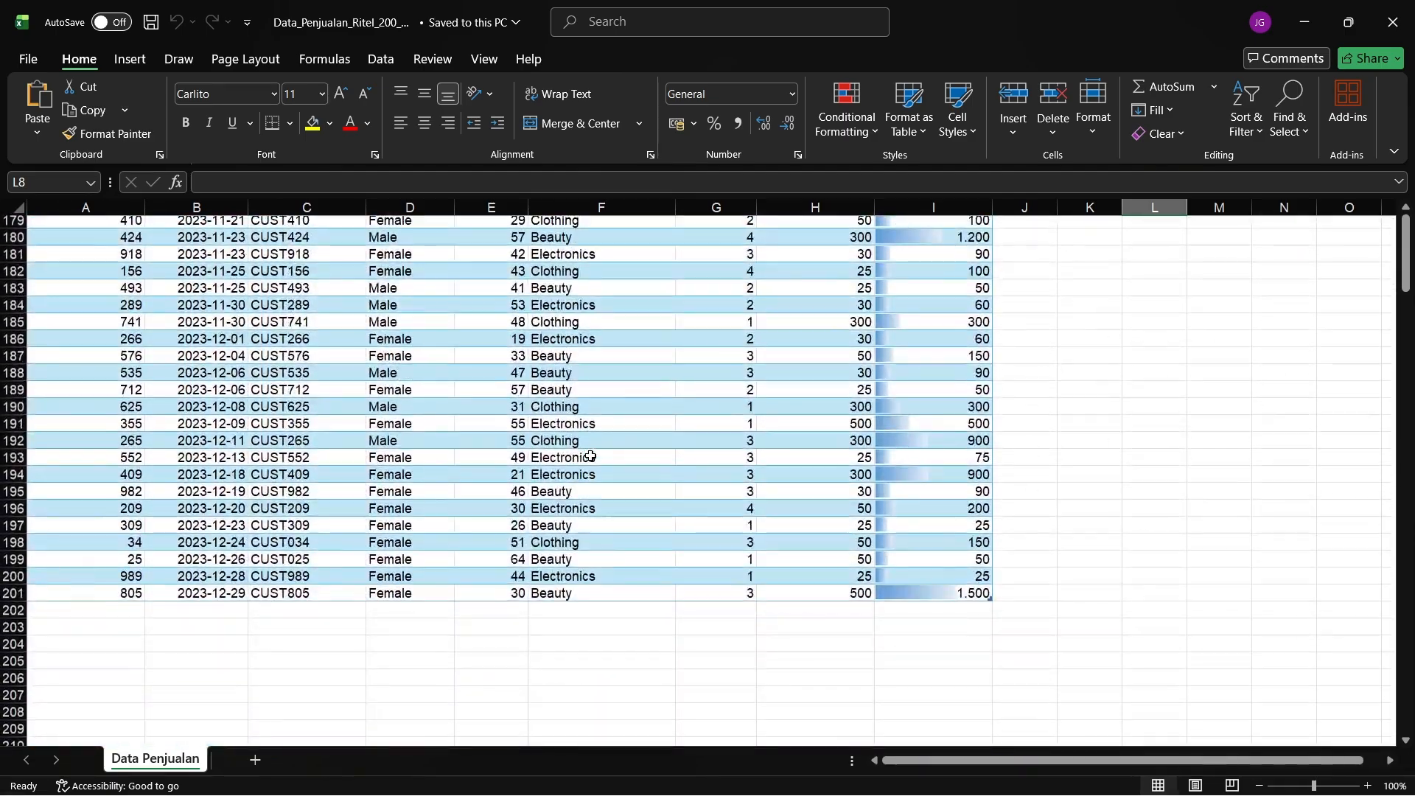
scroll(592, 456, "up", 20)
scroll(591, 456, "up", 20)
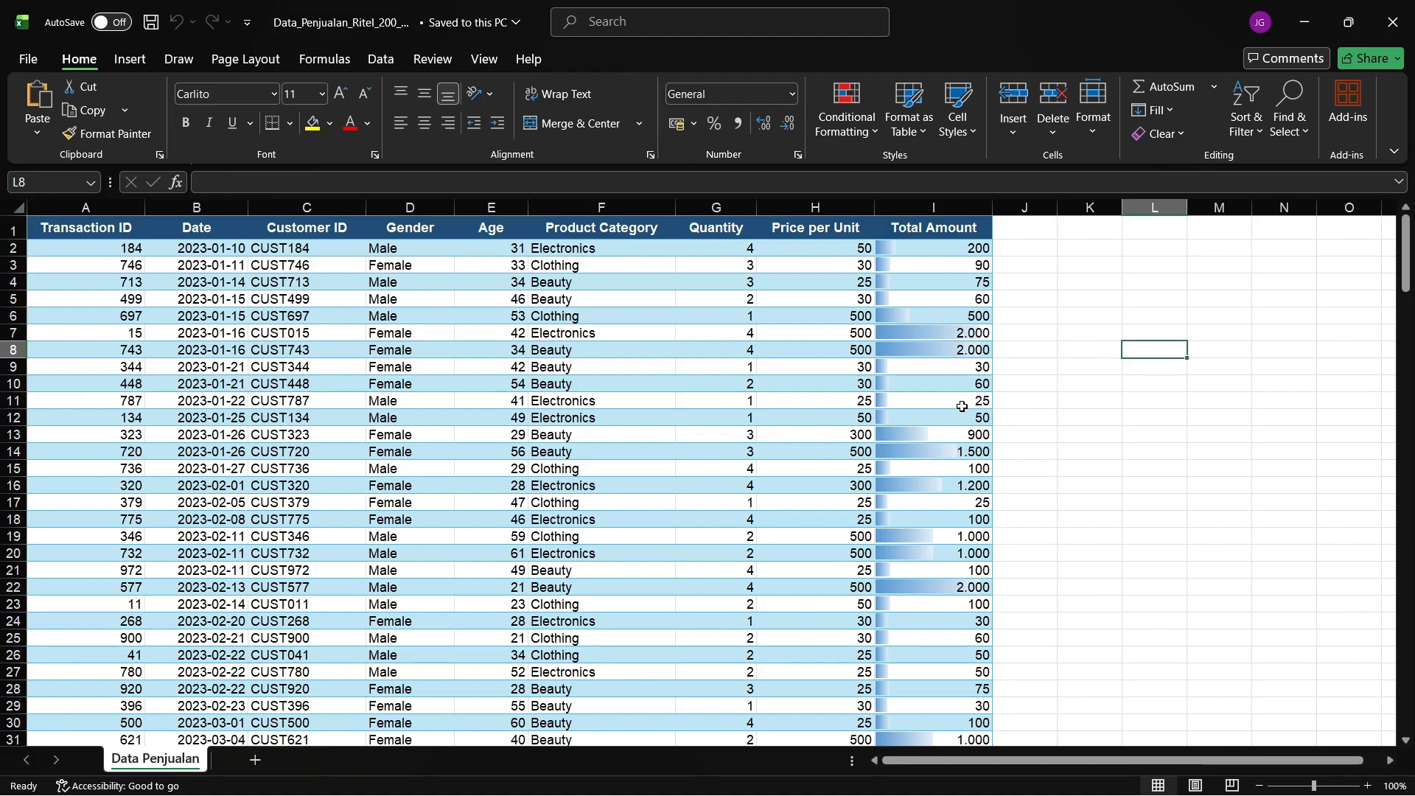
scroll(962, 406, "down", 2)
scroll(962, 406, "up", 2)
- Switch to the untitled Power BI Desktop report and start getting data from an Excel workbook
mouse_move(1058, 771)
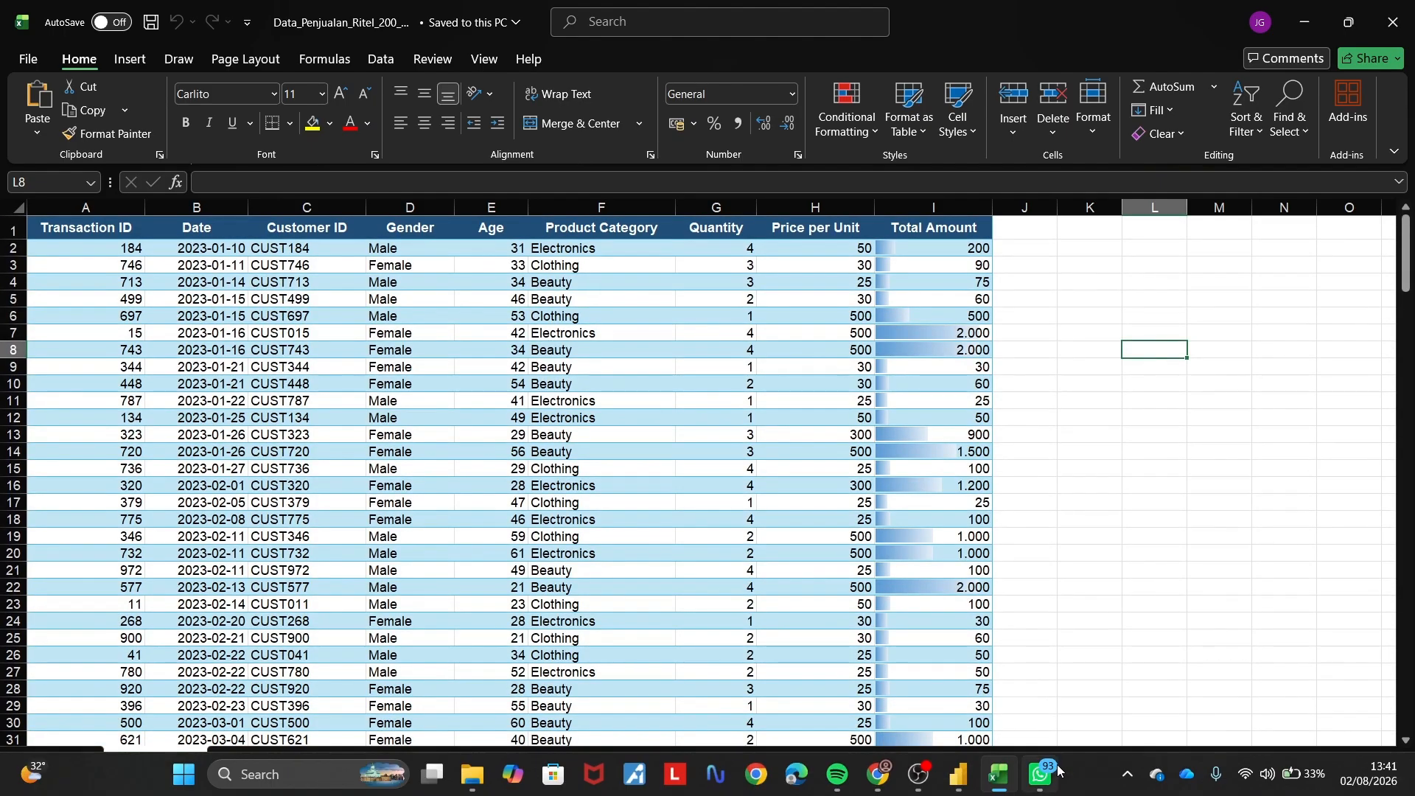
mouse_move(958, 774)
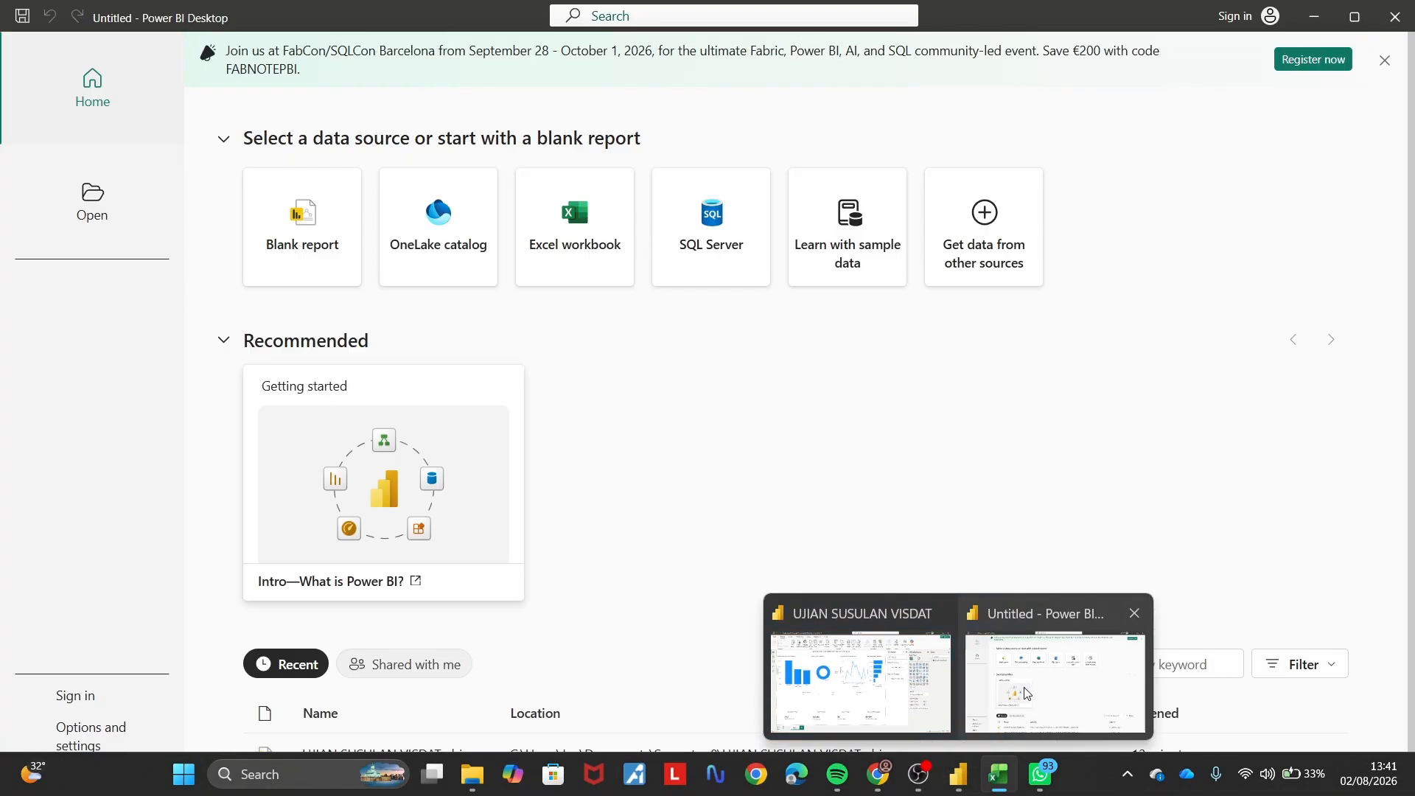
left_click(1026, 693)
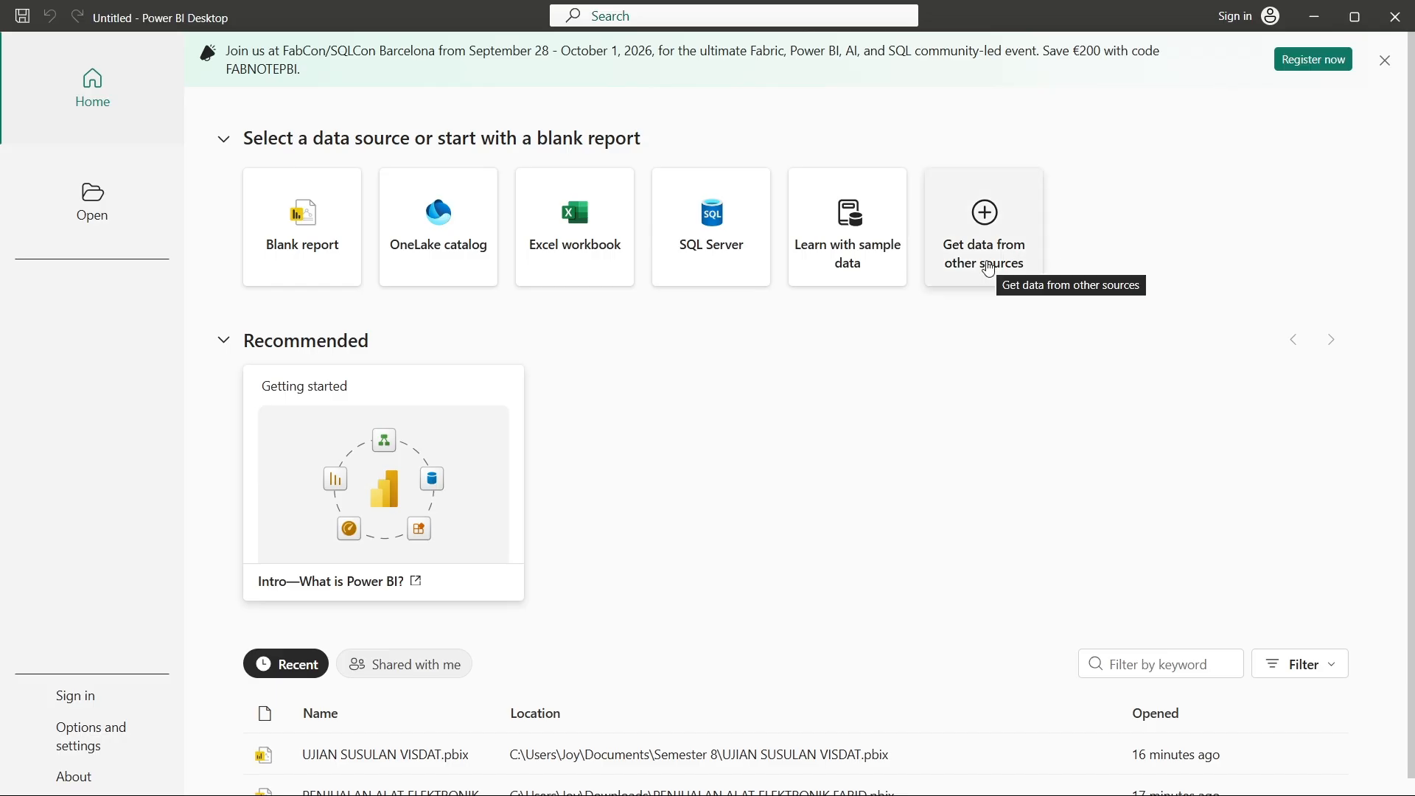
left_click(989, 269)
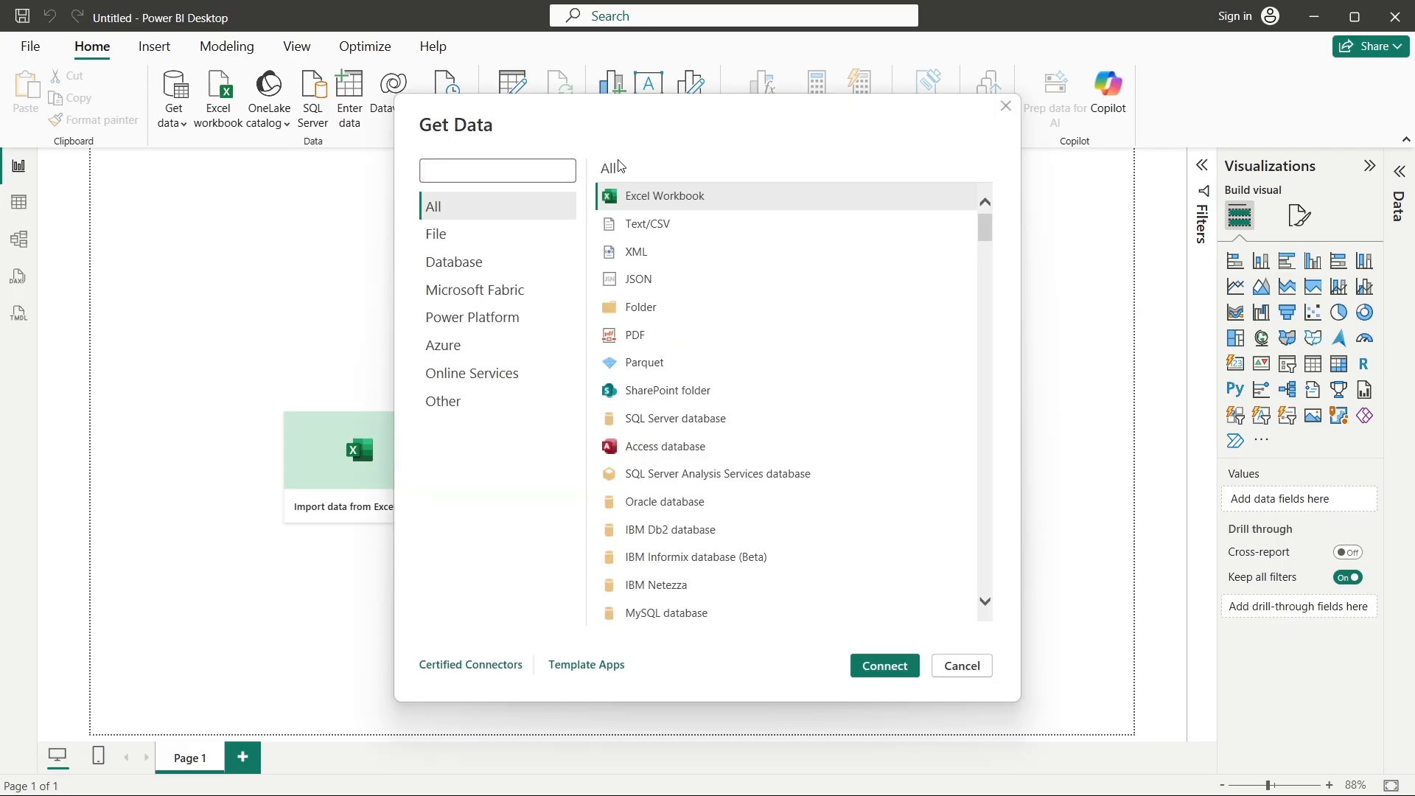
double_click(680, 201)
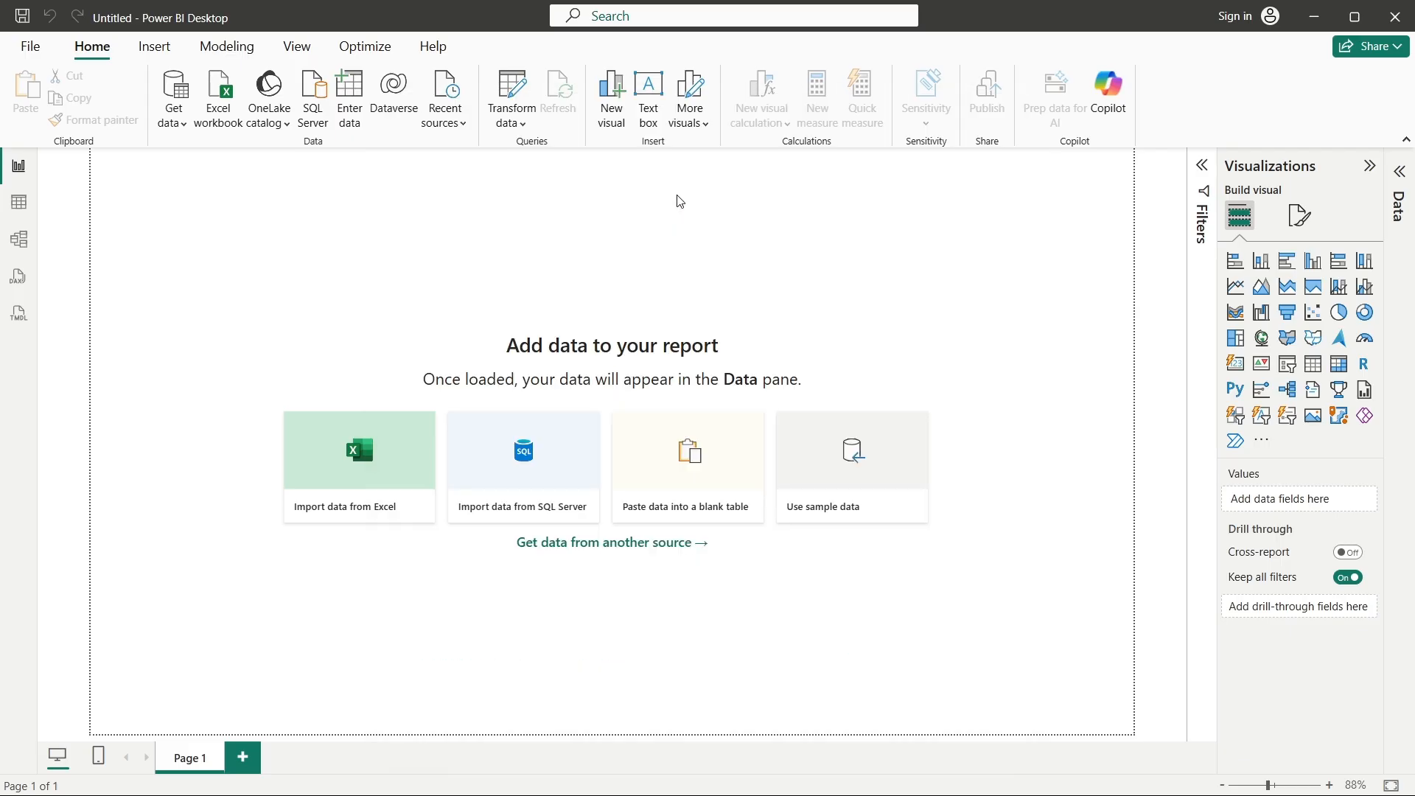
- Open Data_Penjualan_Ritel_200_Baris from Downloads and bring RetailSales200Table into Power Query for transformation
scroll(244, 211, "down", 3)
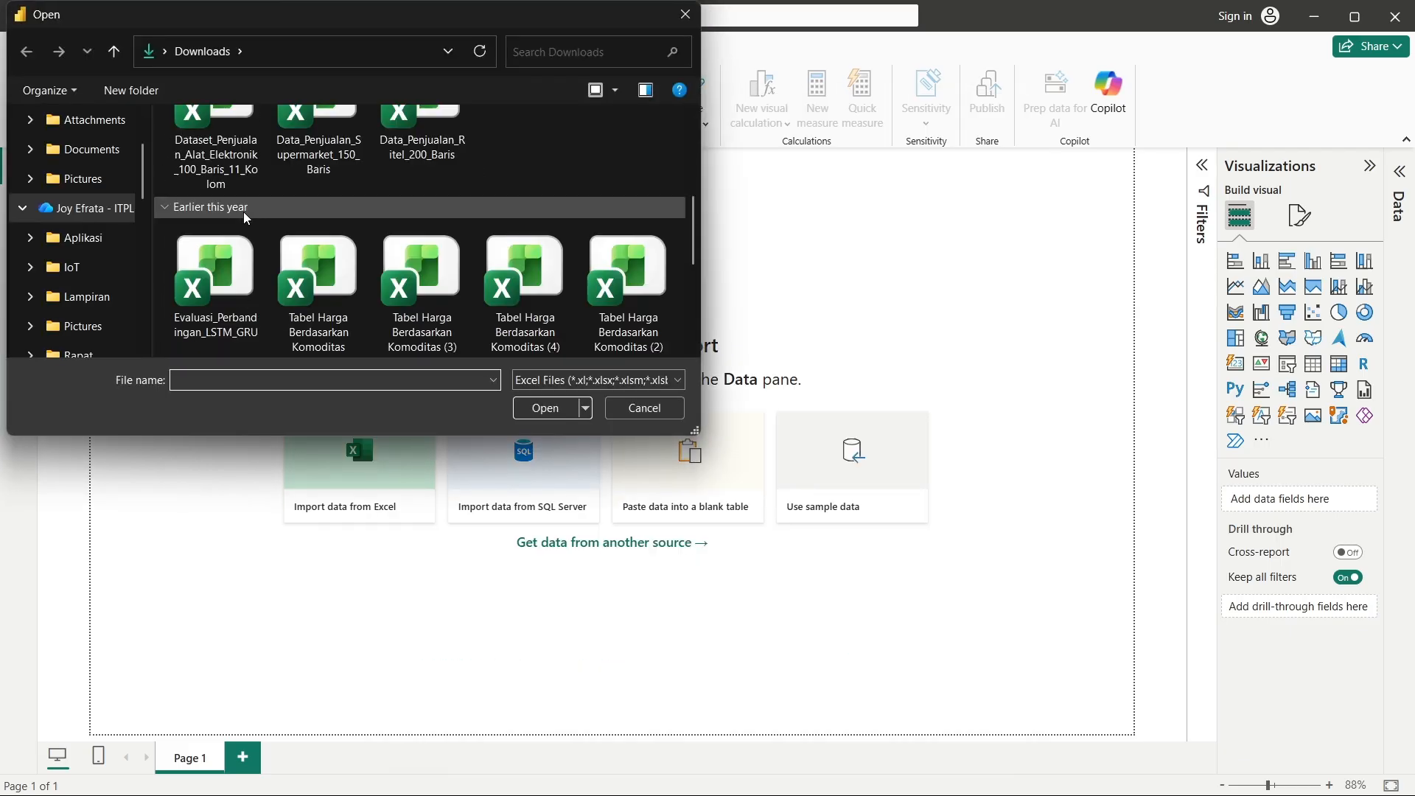
scroll(244, 211, "up", 2)
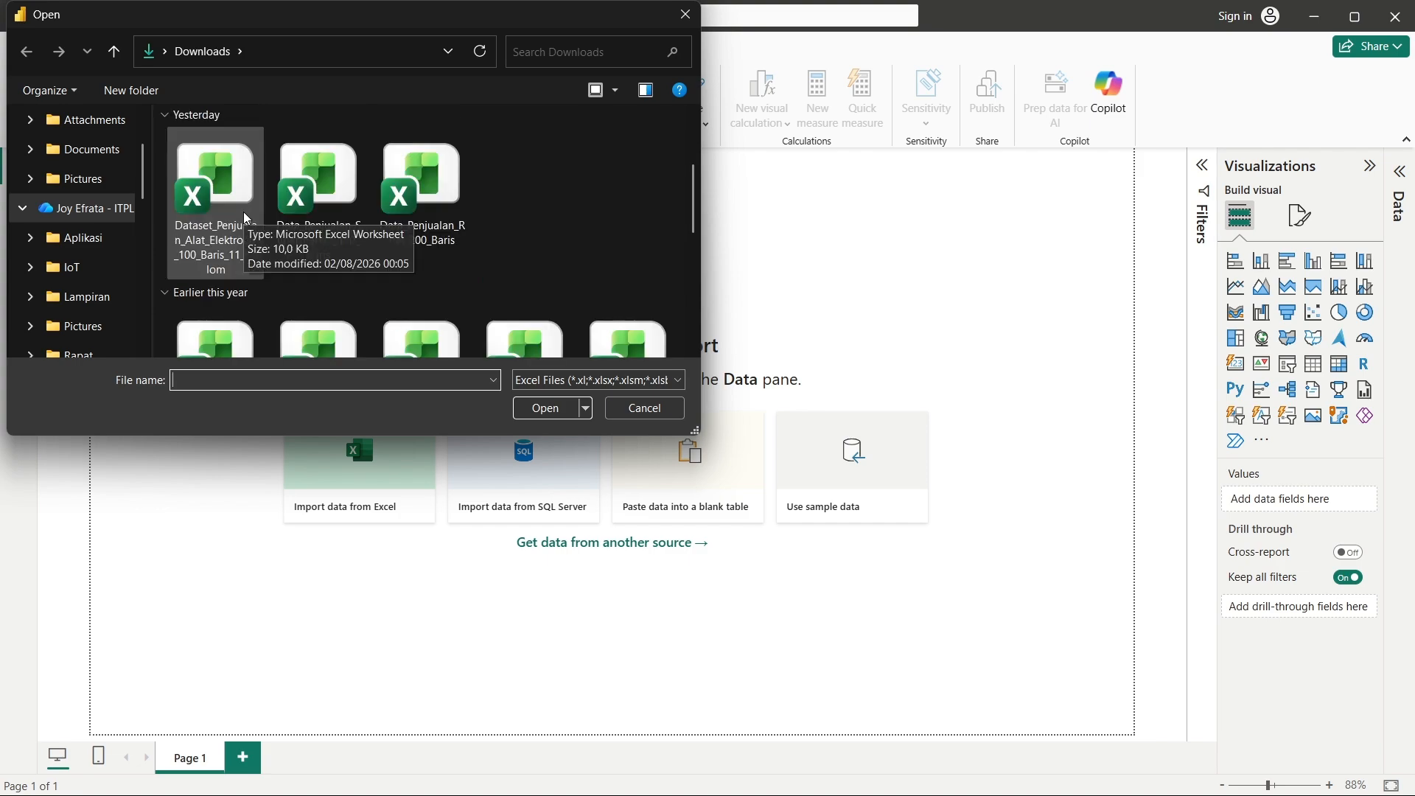
double_click(447, 229)
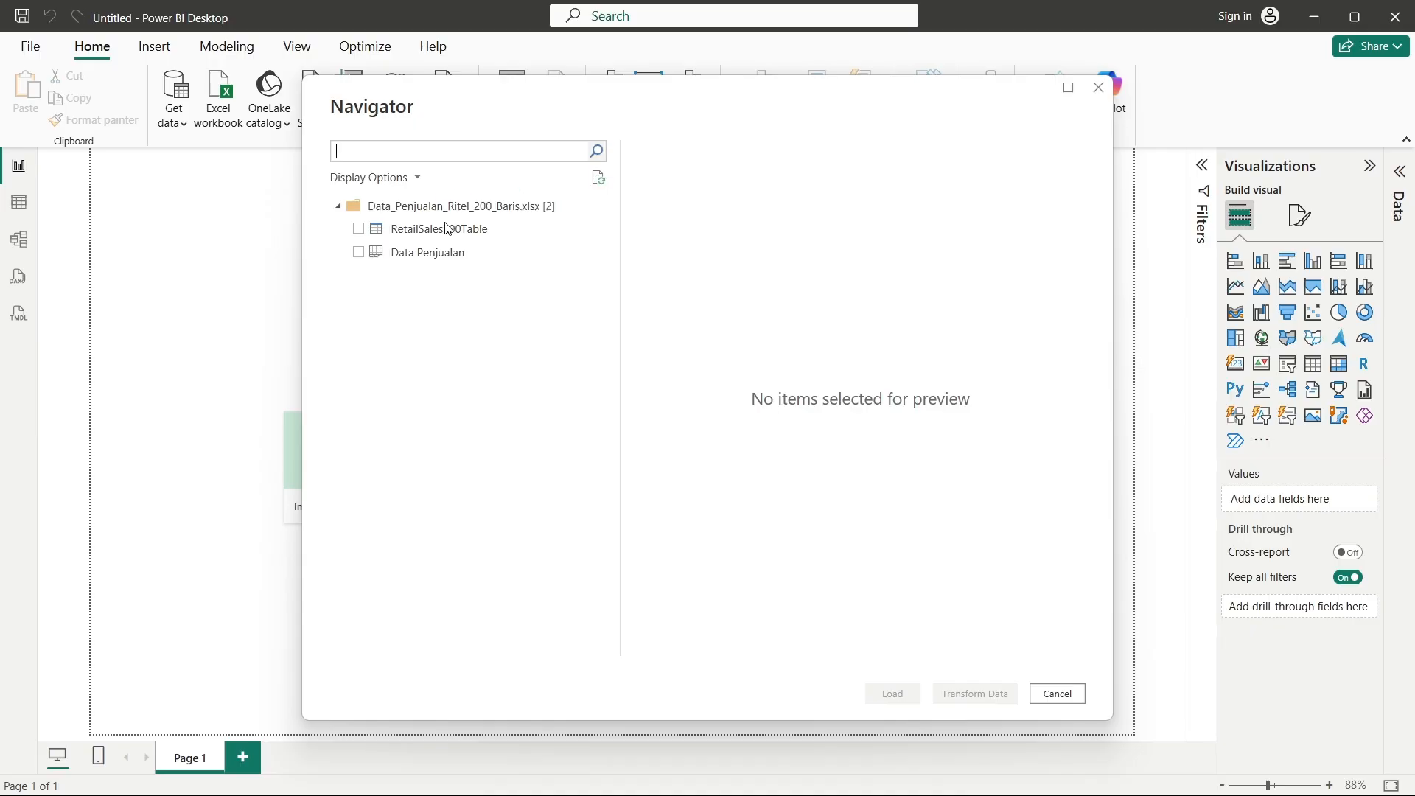
left_click(360, 230)
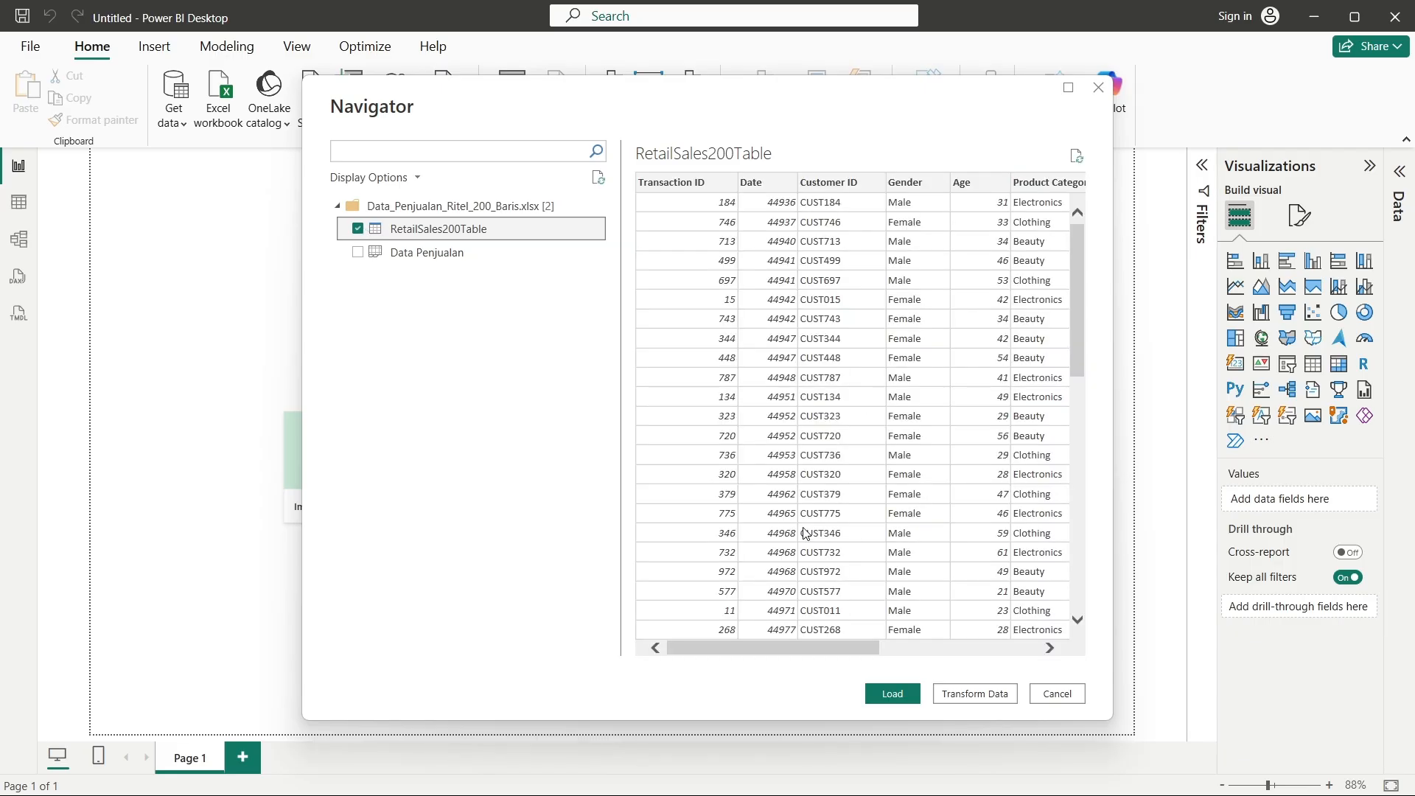
left_click(990, 700)
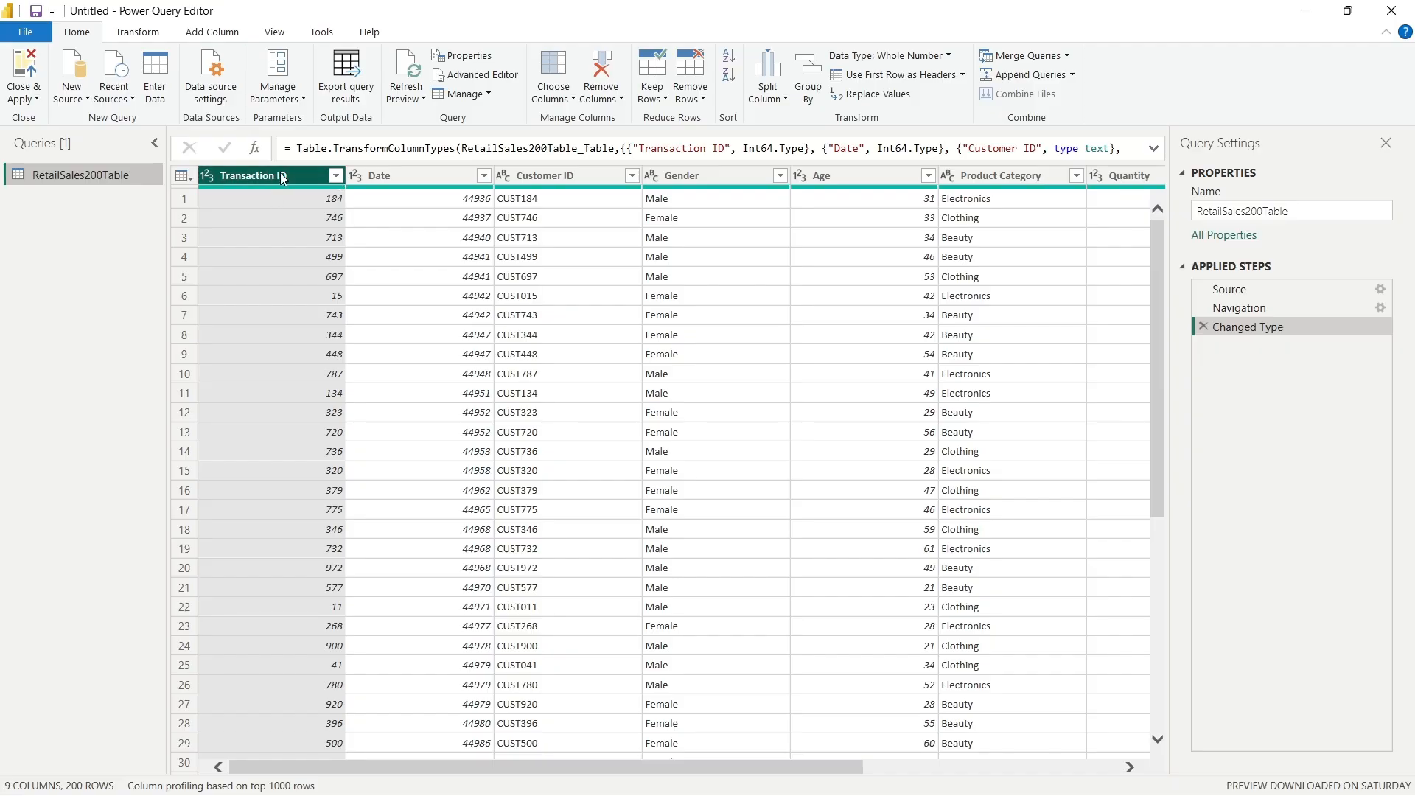
- Check the data types of the numeric columns Age, Quantity, Price per Unit and Total Amount
left_click(270, 35)
left_click(317, 33)
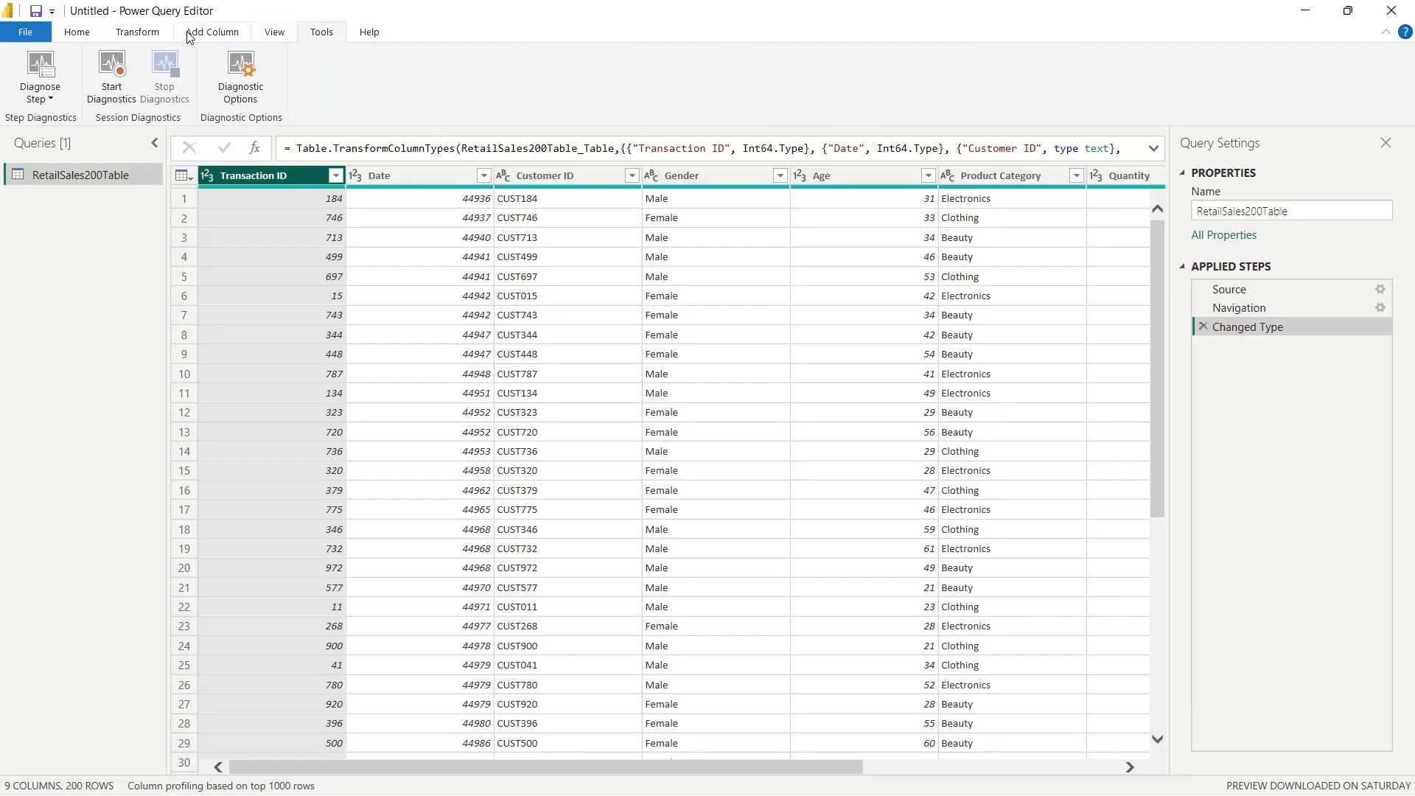
left_click(157, 35)
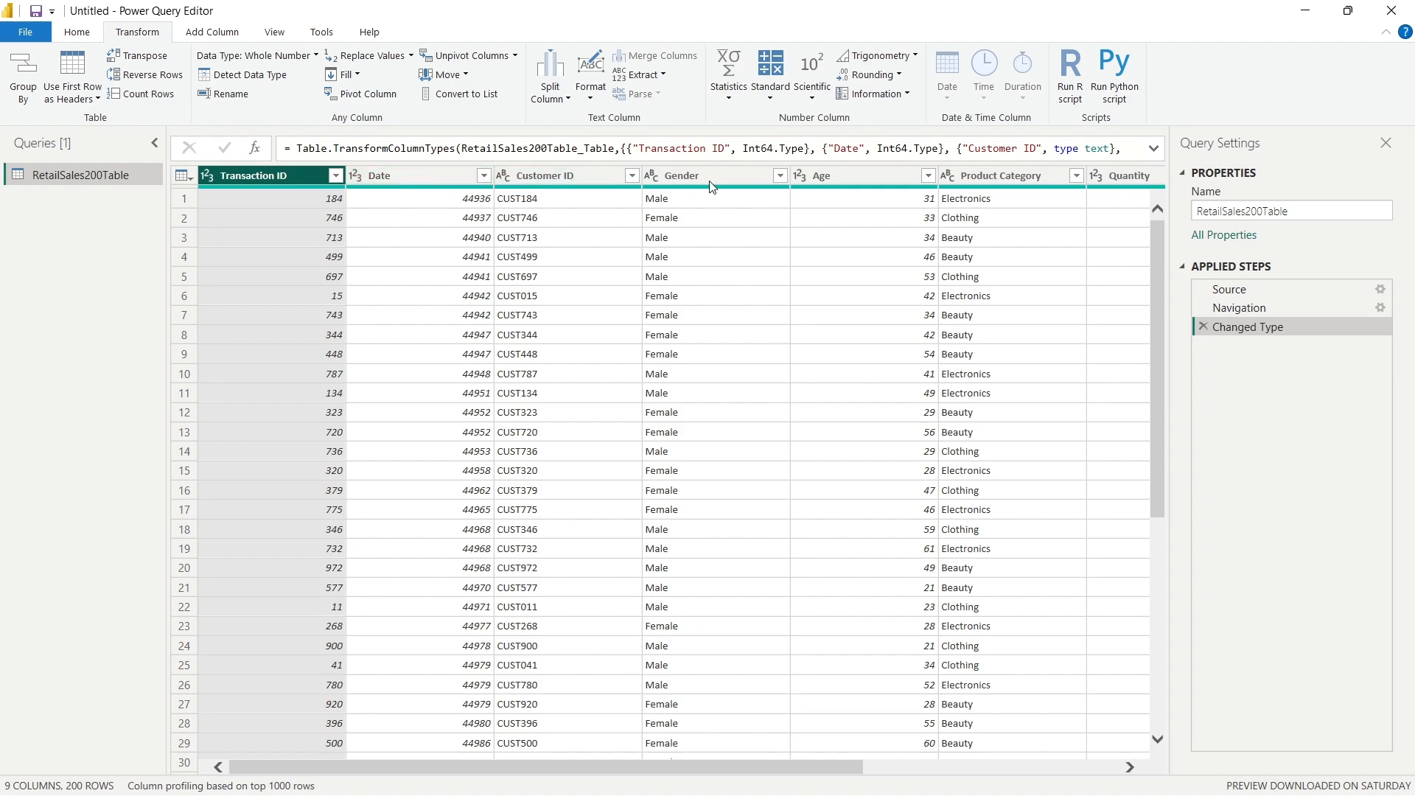
left_click(833, 180)
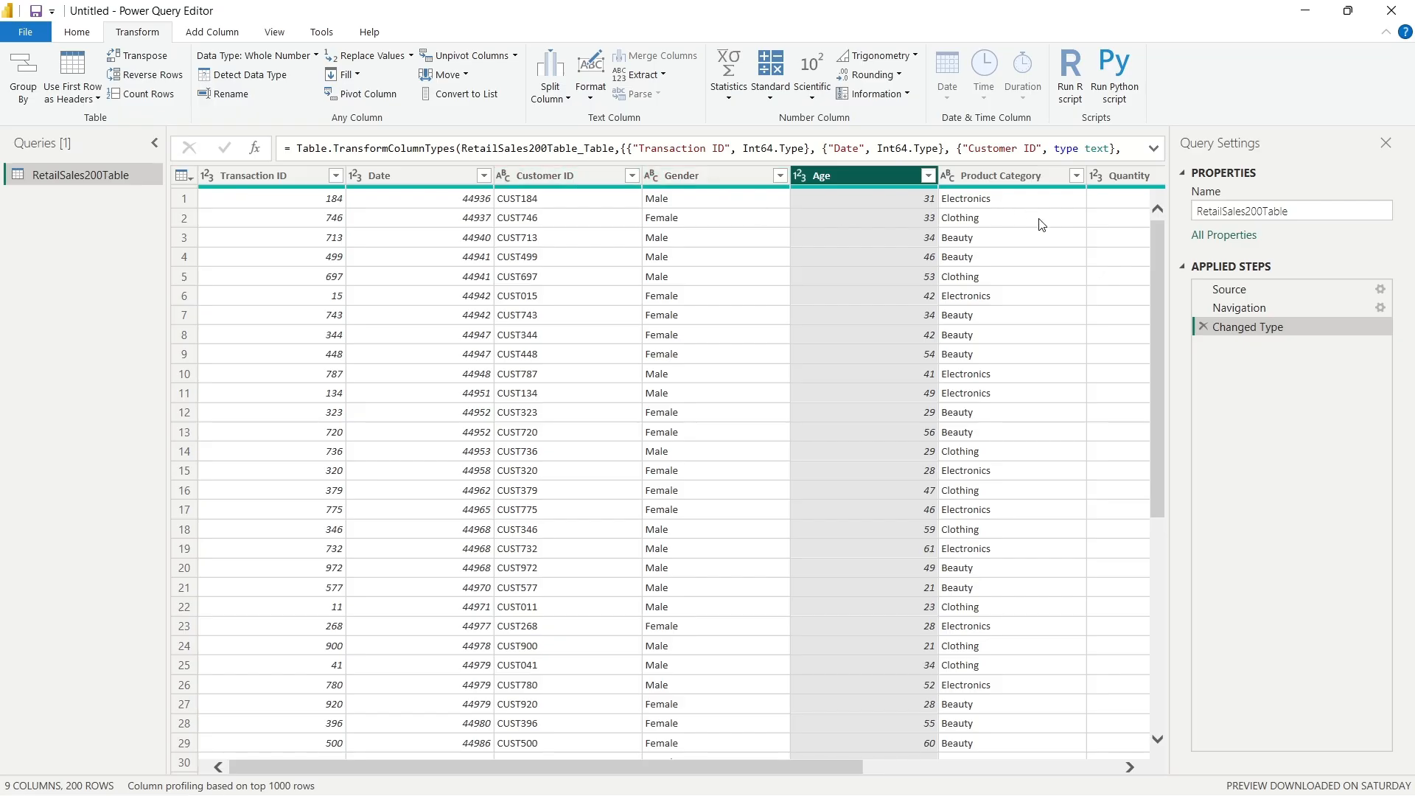
left_click(1122, 181)
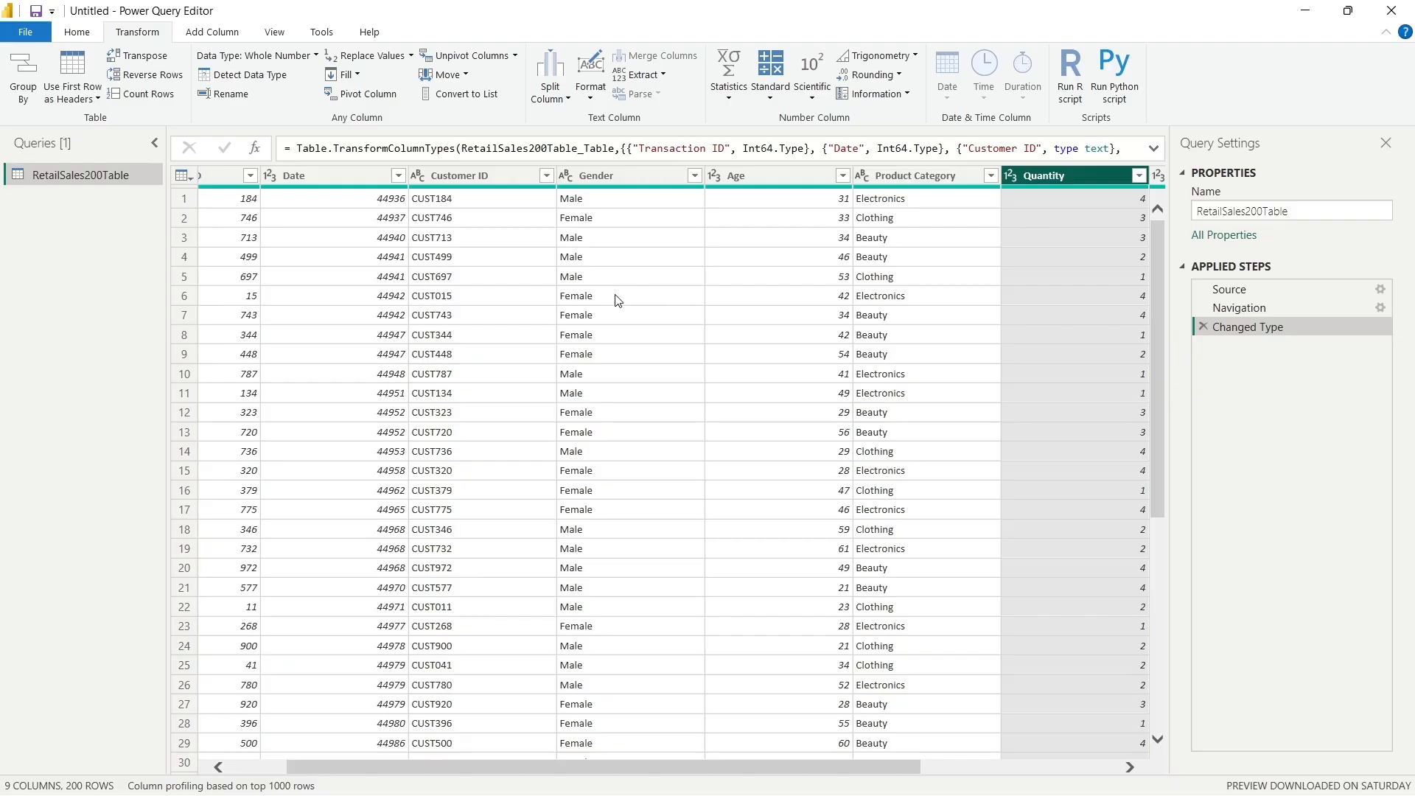
scroll(794, 272, "right", 3)
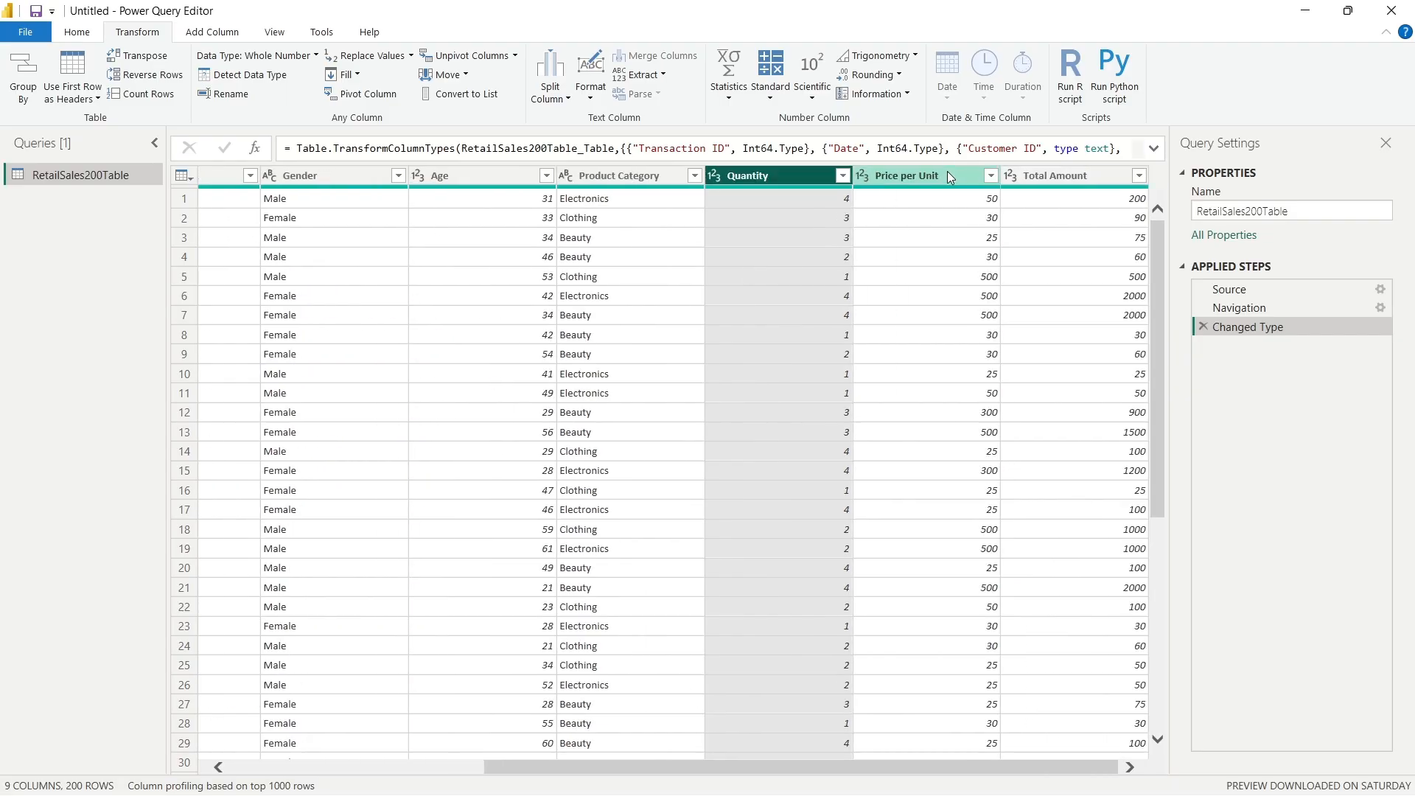
left_click(946, 175)
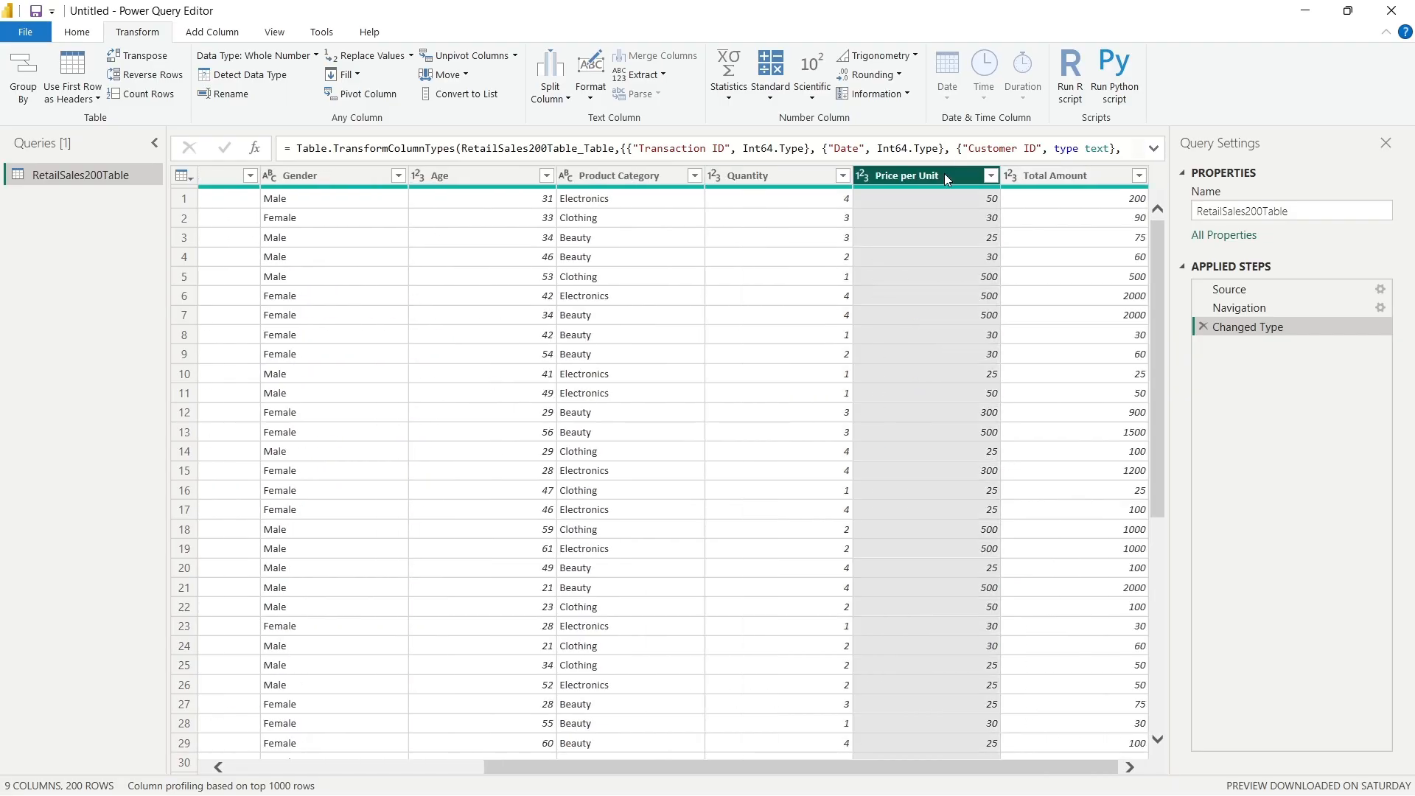
left_click(1078, 171)
scroll(612, 413, "left", 5)
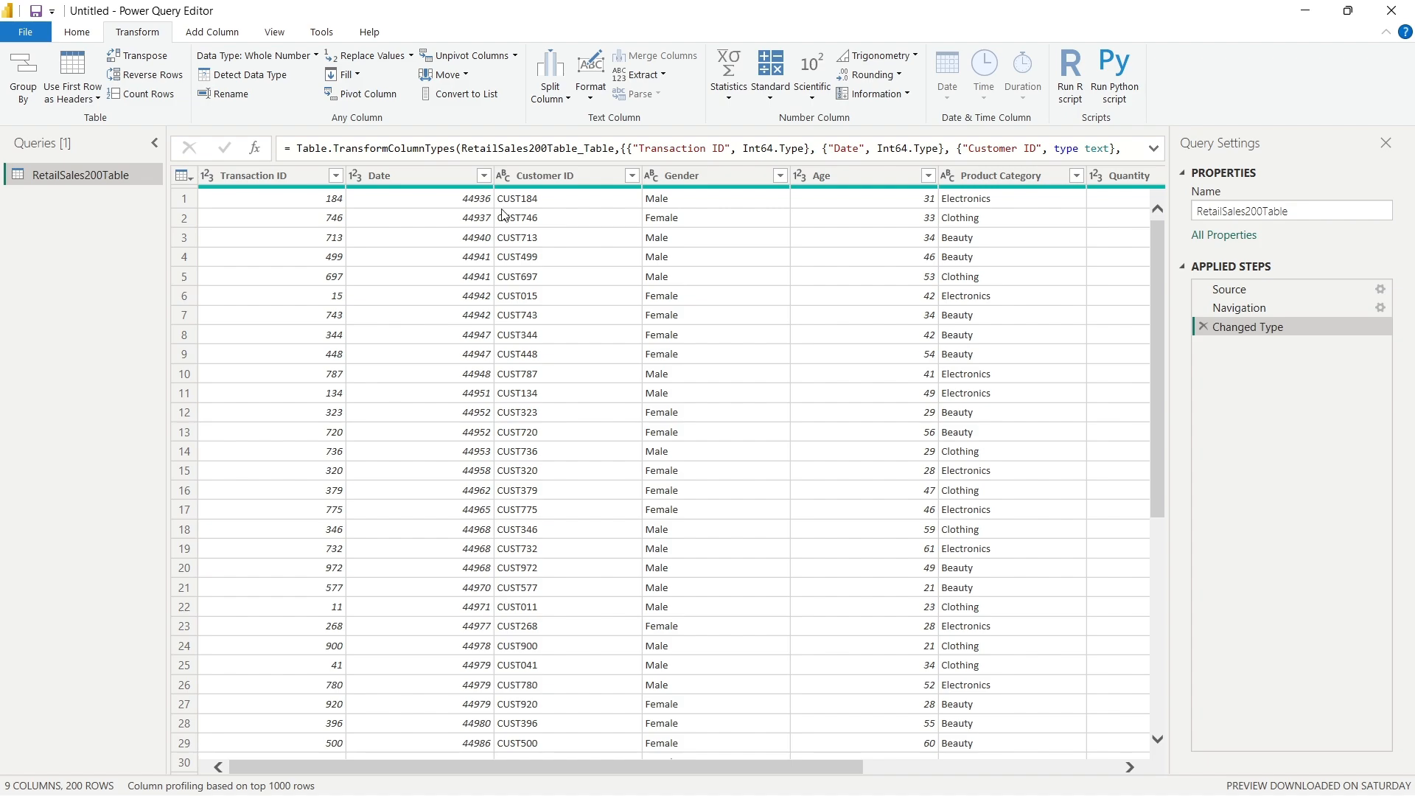
- Check the data types of the Gender, Customer ID and Product Category columns
left_click(719, 175)
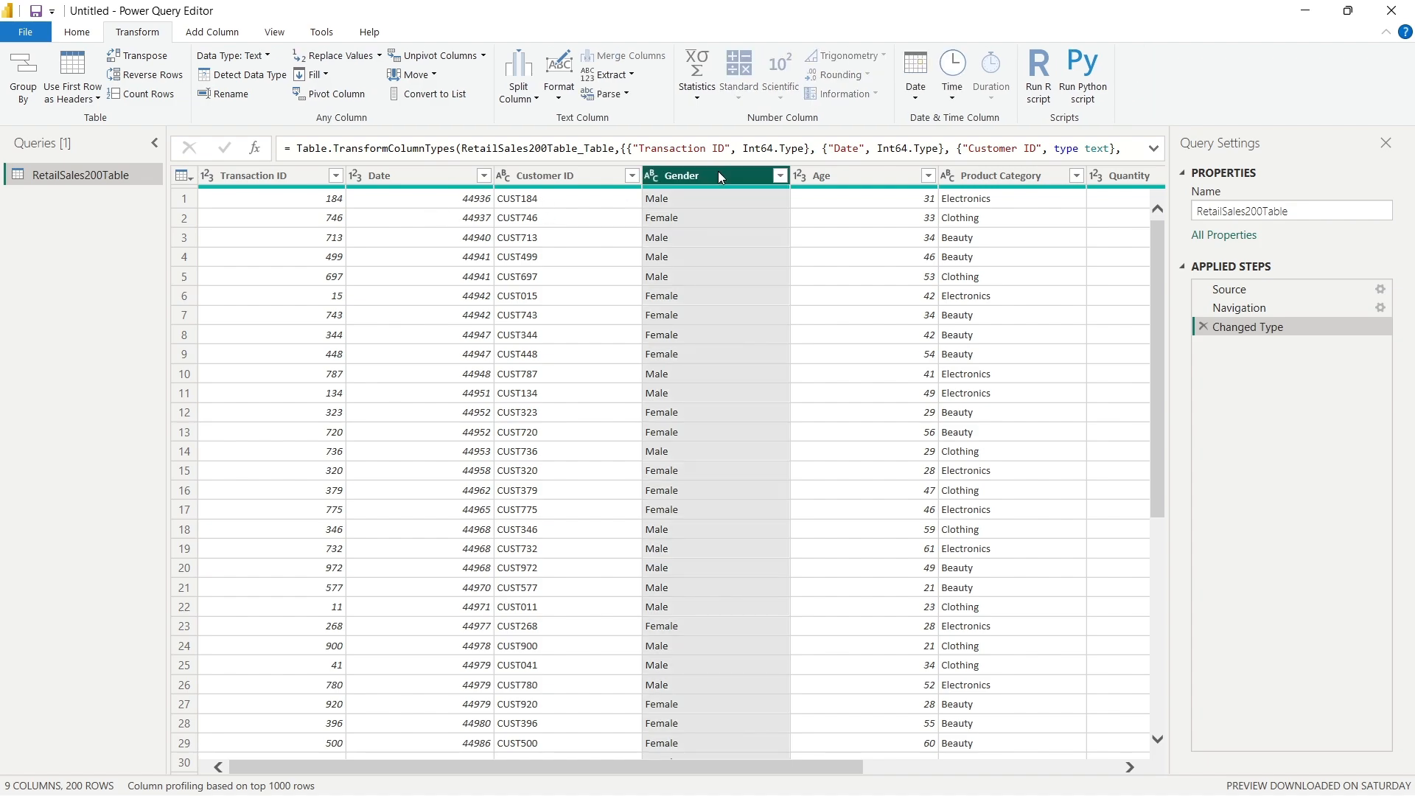
left_click(534, 179)
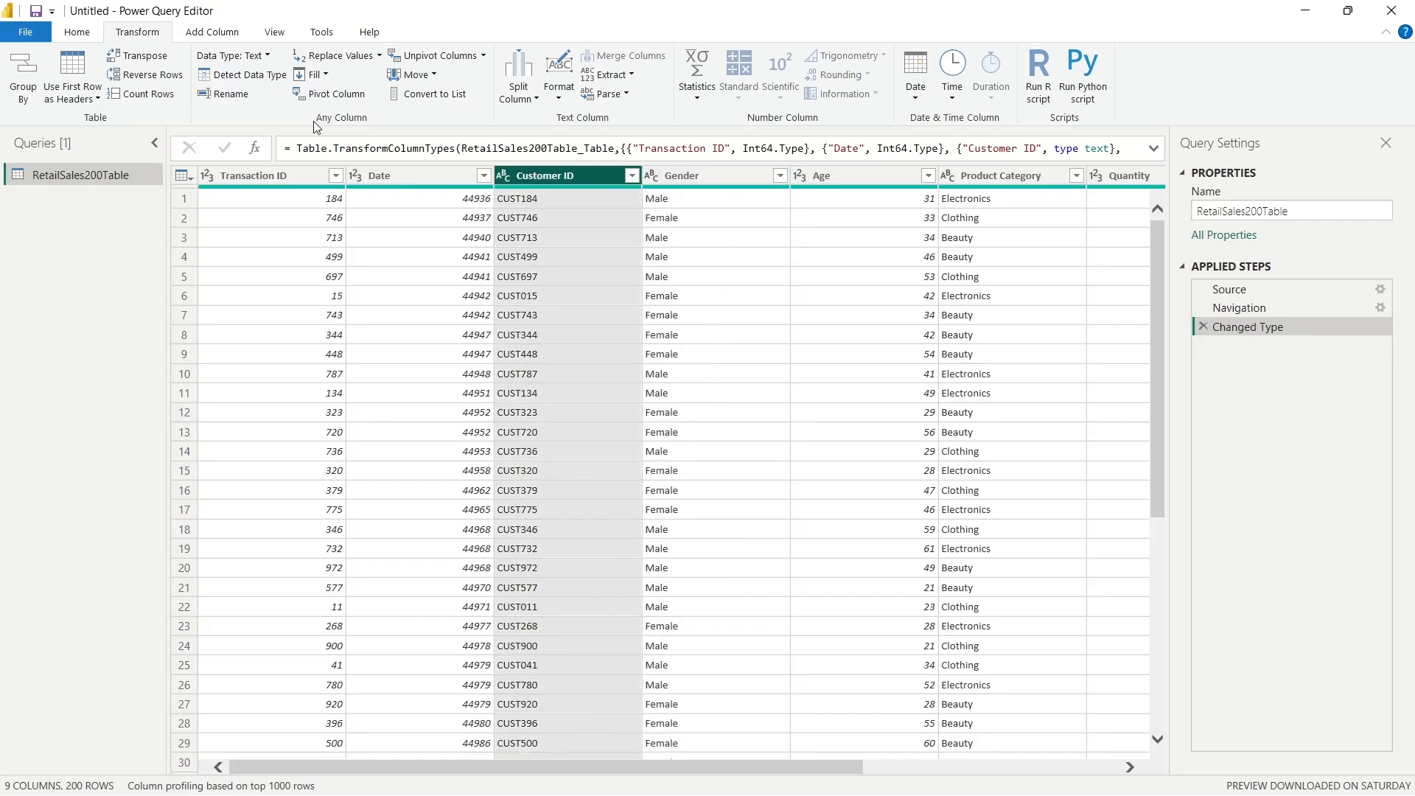
scroll(814, 300, "right", 5)
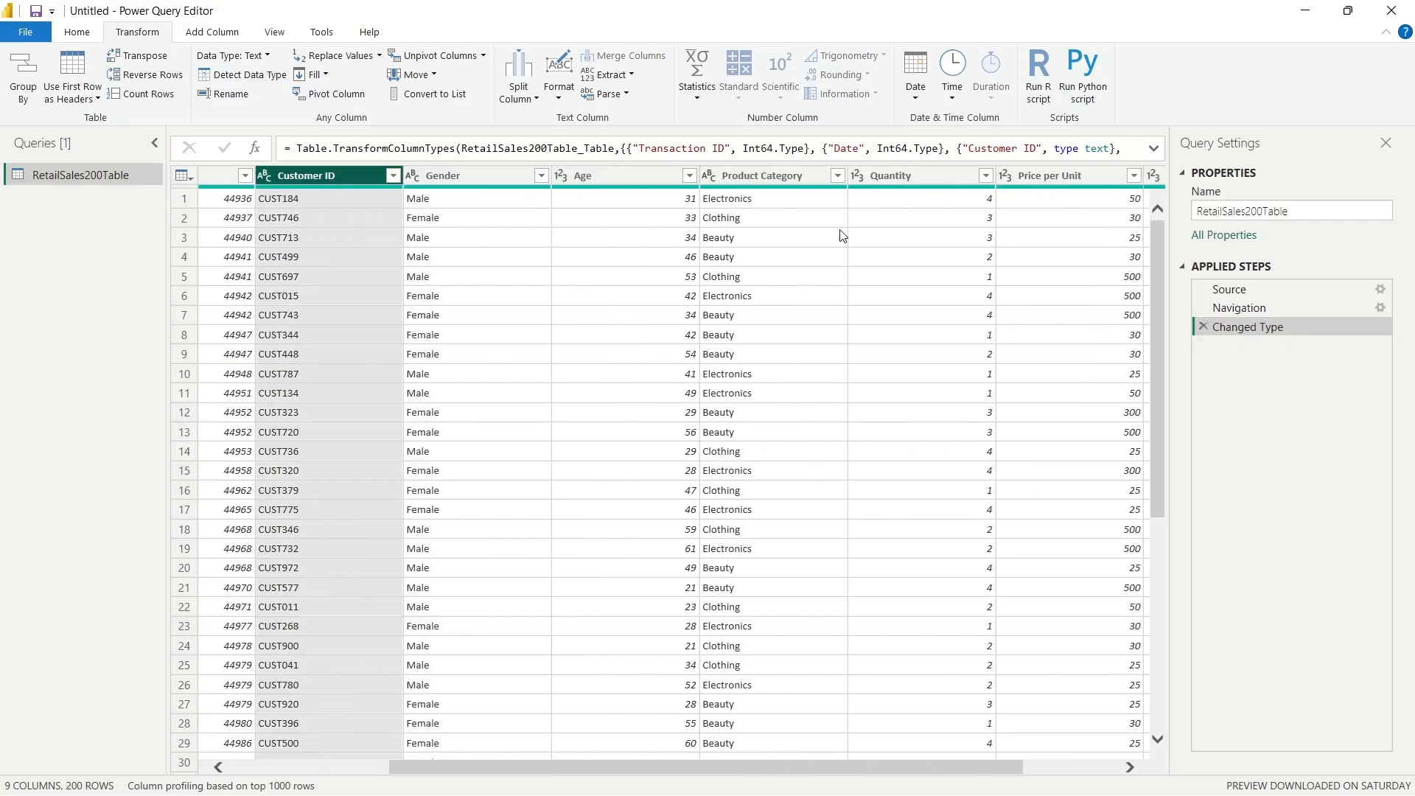
left_click(768, 175)
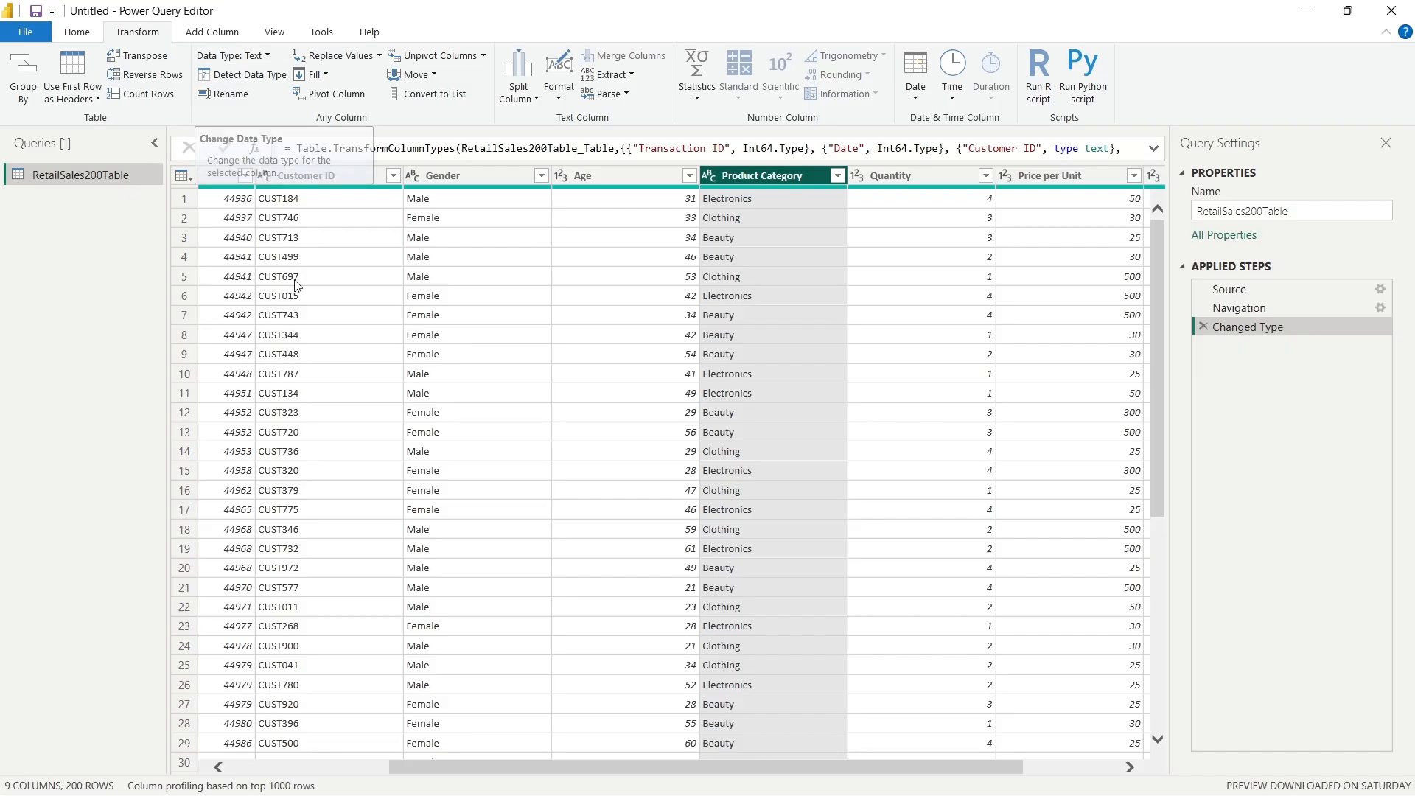
scroll(297, 285, "left", 3)
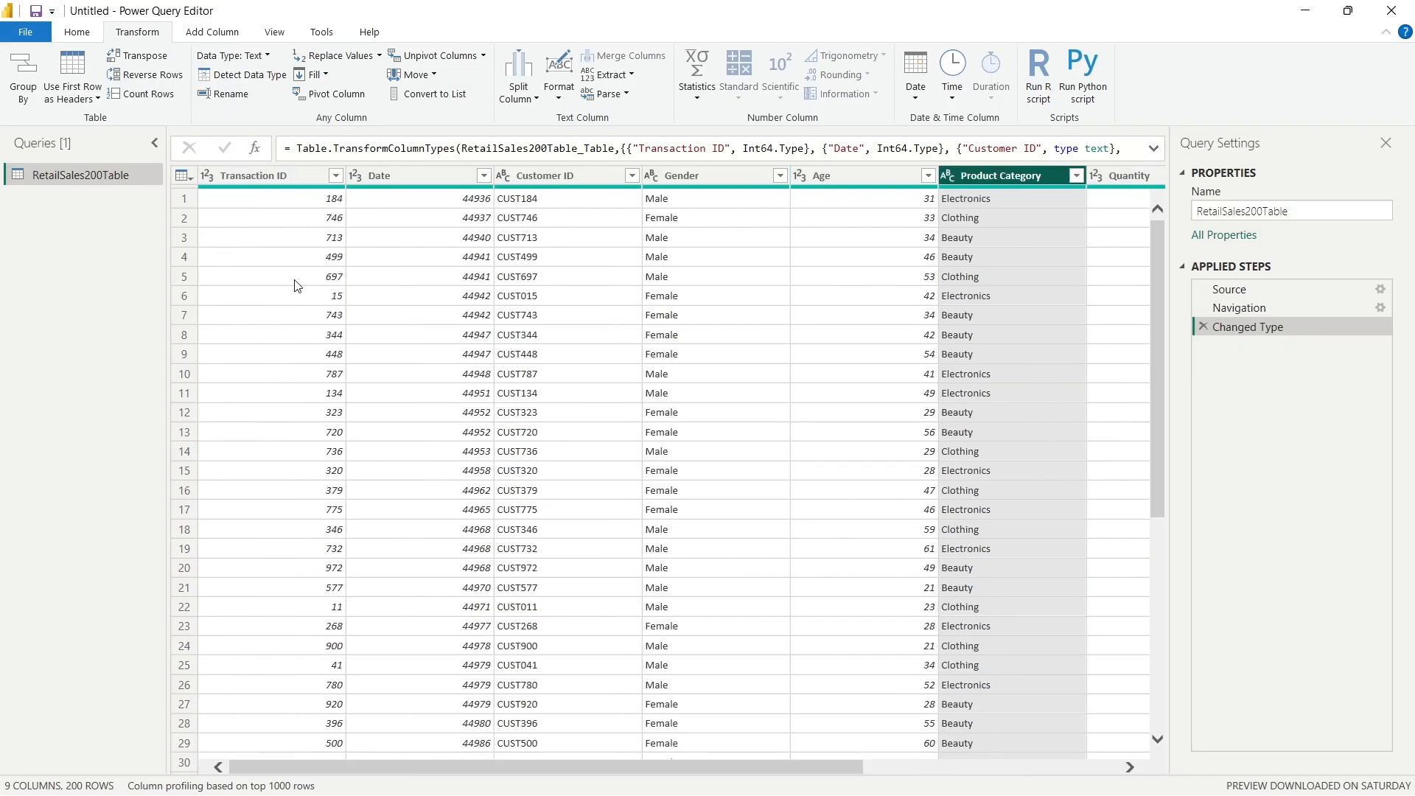
- Change the Date column's data type to Date, replacing the current type conversion, and review the converted rows
left_click(406, 176)
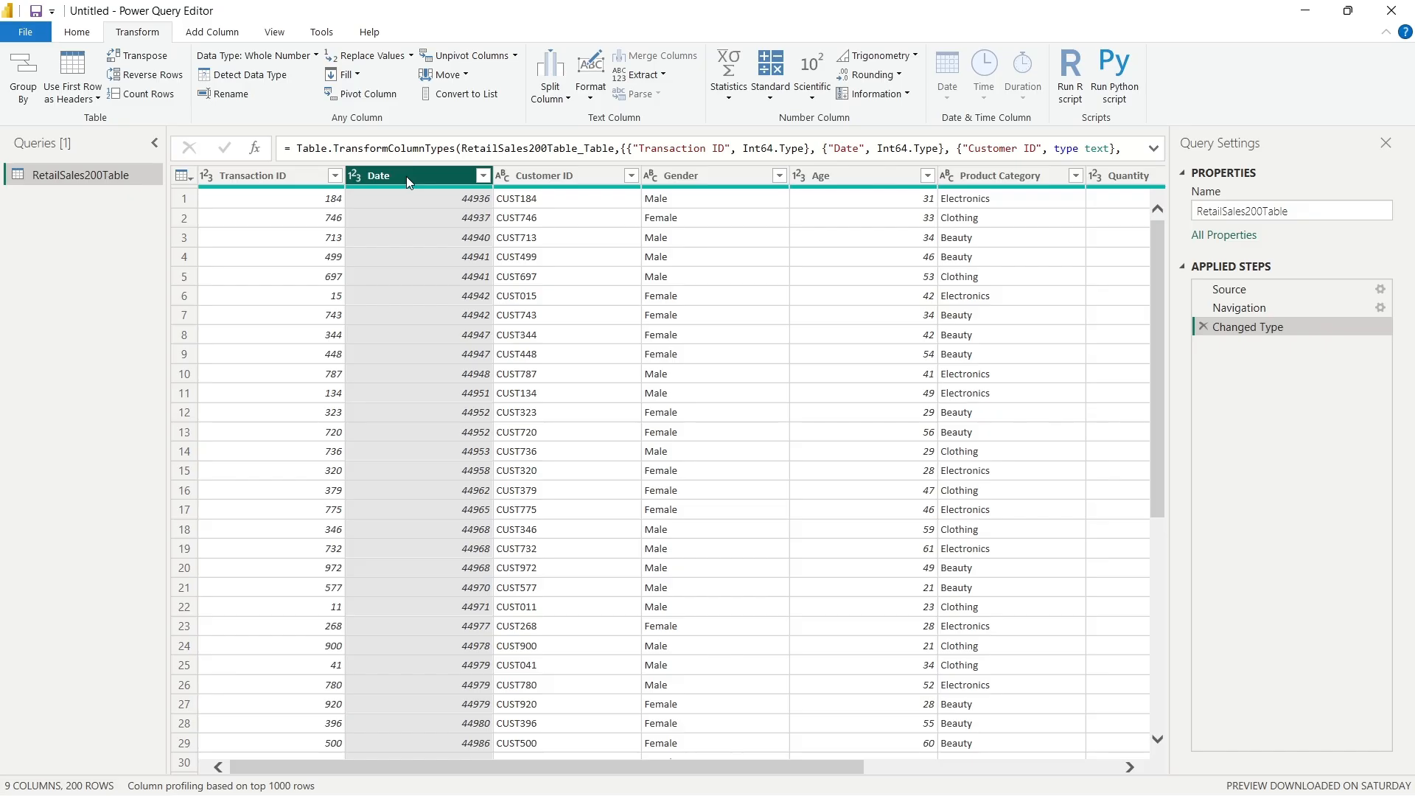
left_click(279, 55)
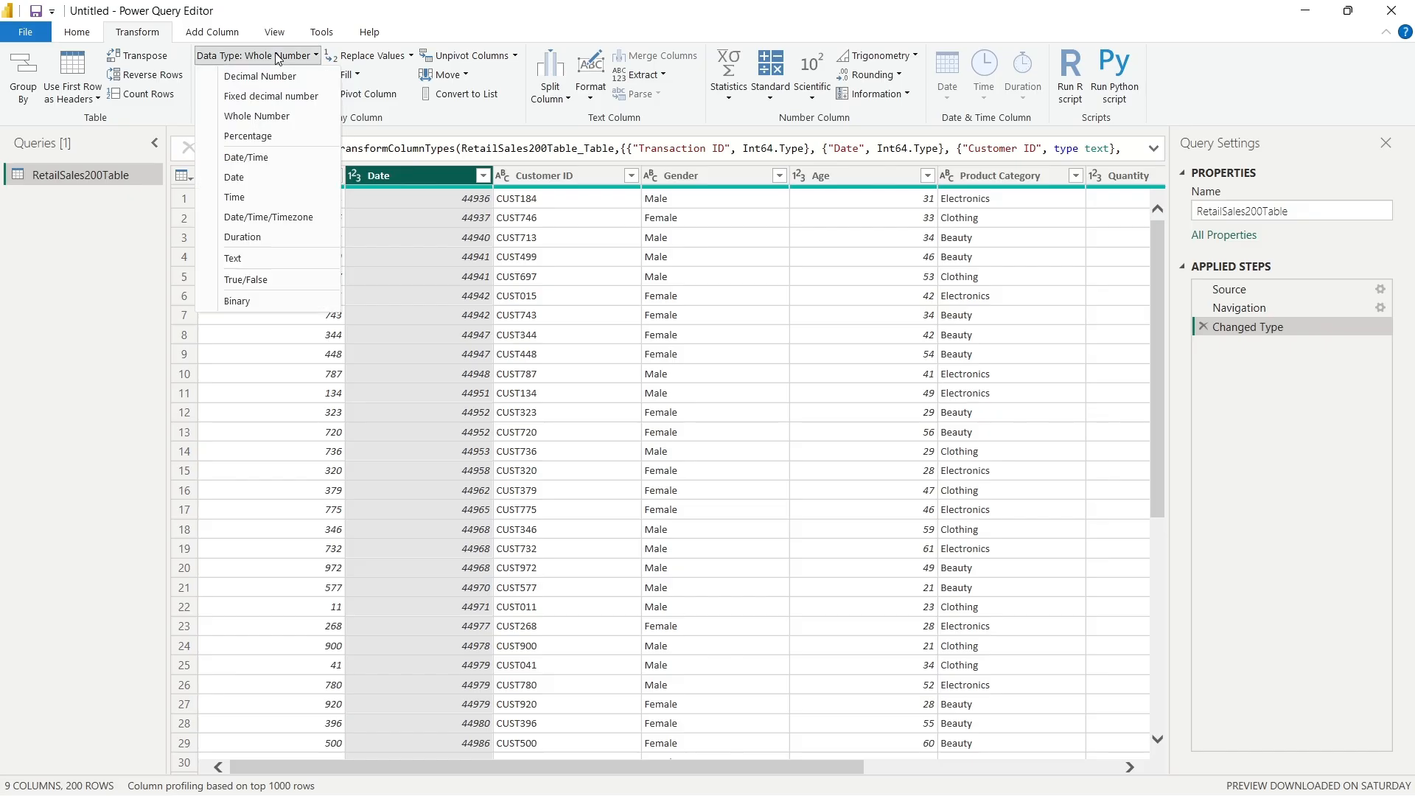
left_click(283, 179)
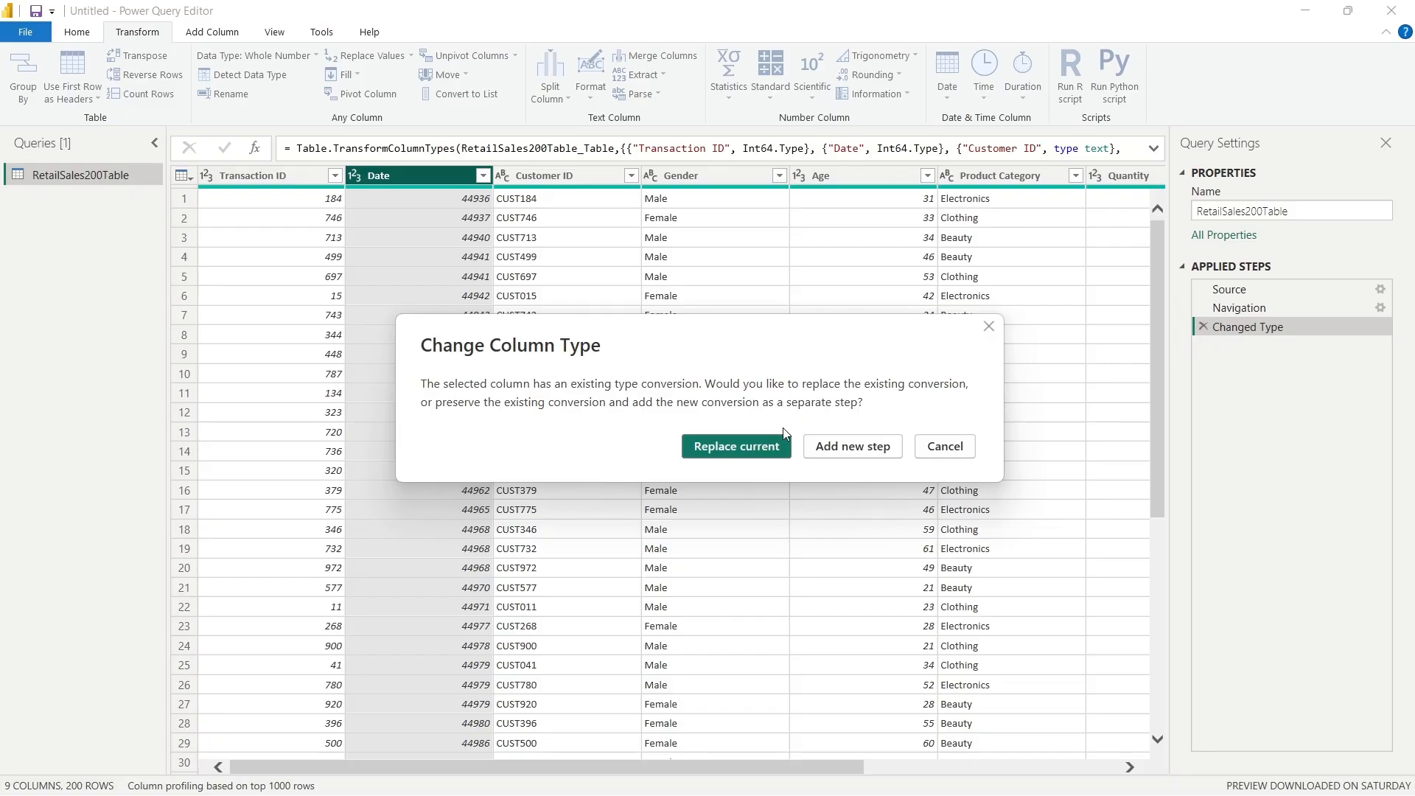
left_click(766, 446)
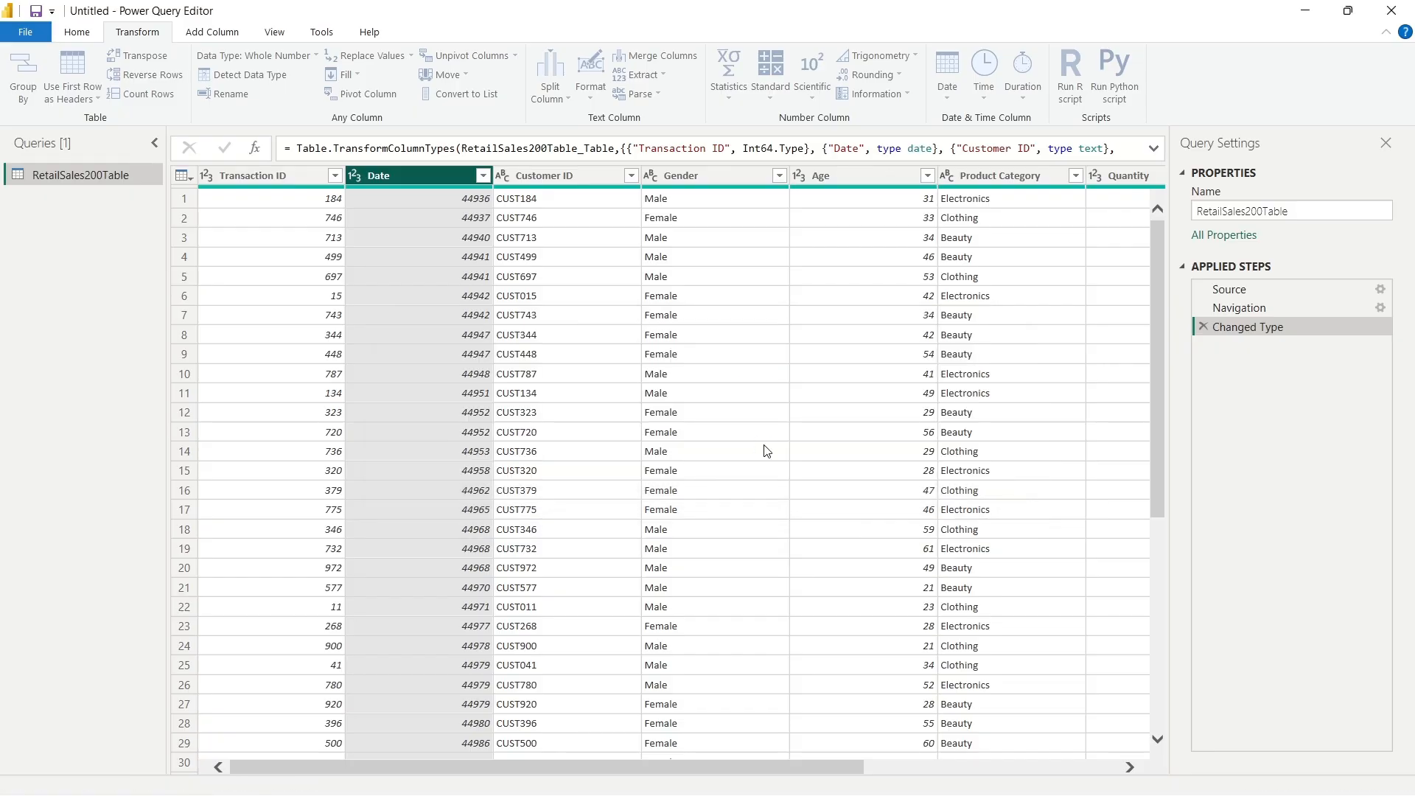
scroll(668, 444, "down", 5)
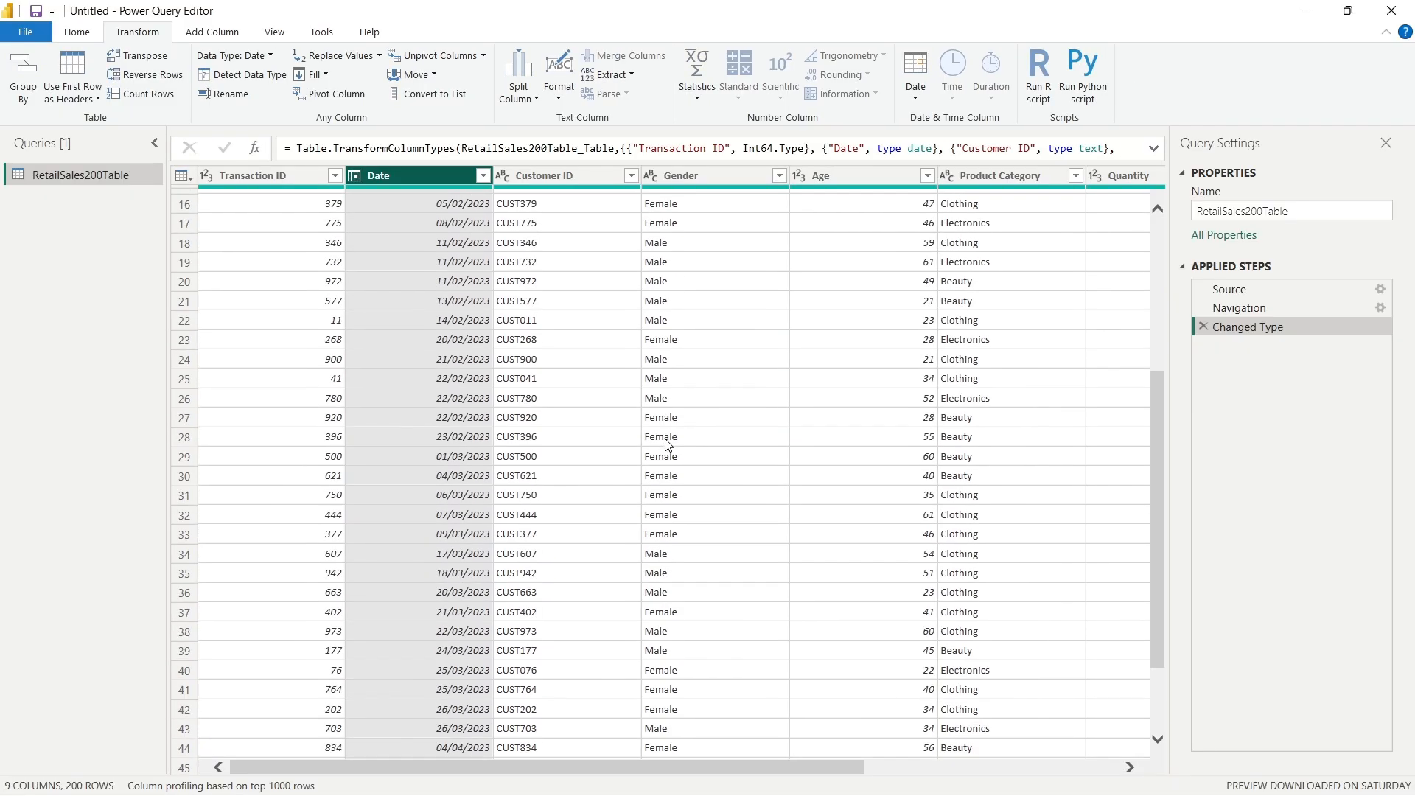
scroll(667, 444, "up", 5)
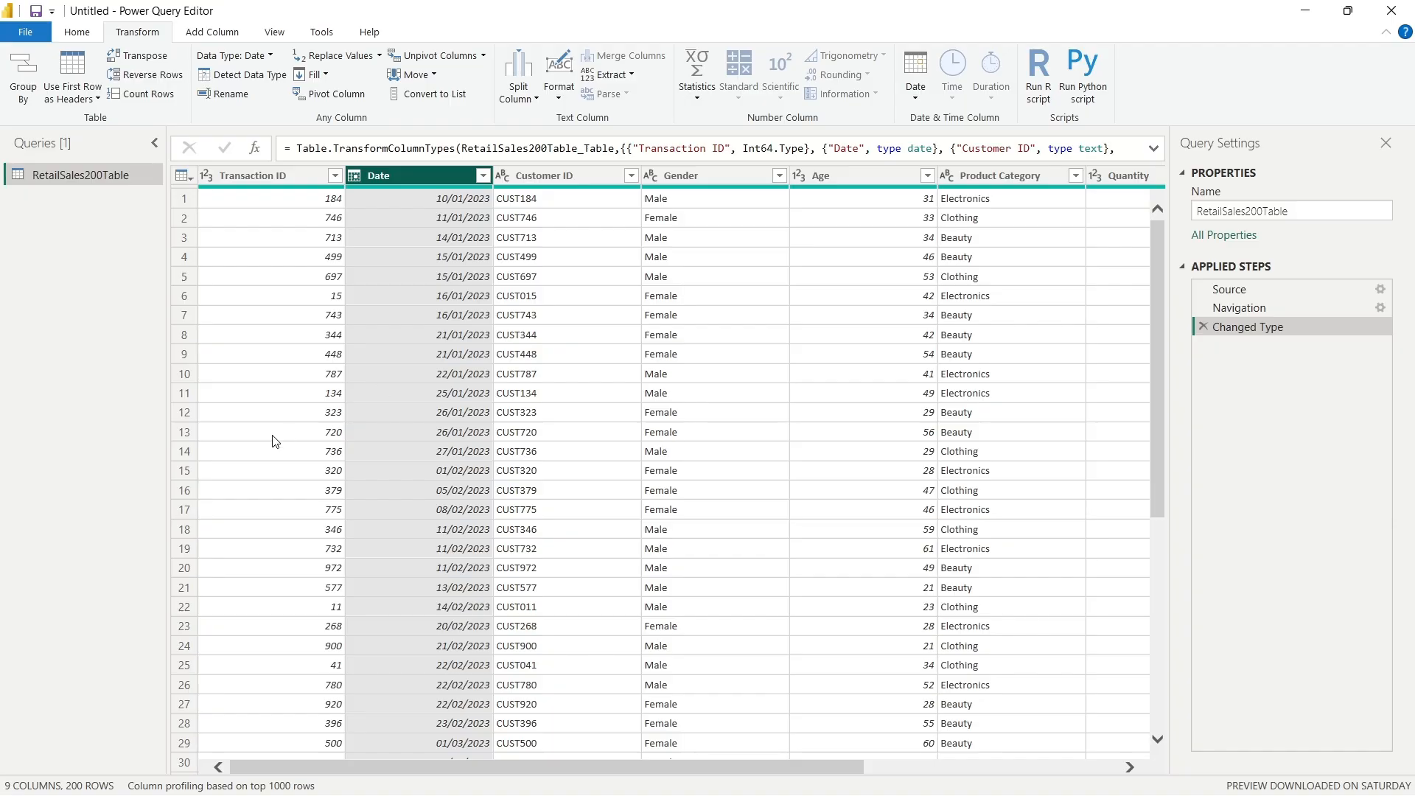
- Show the column quality figures, check every column for errors and empty values, and hide the figures again
left_click(274, 33)
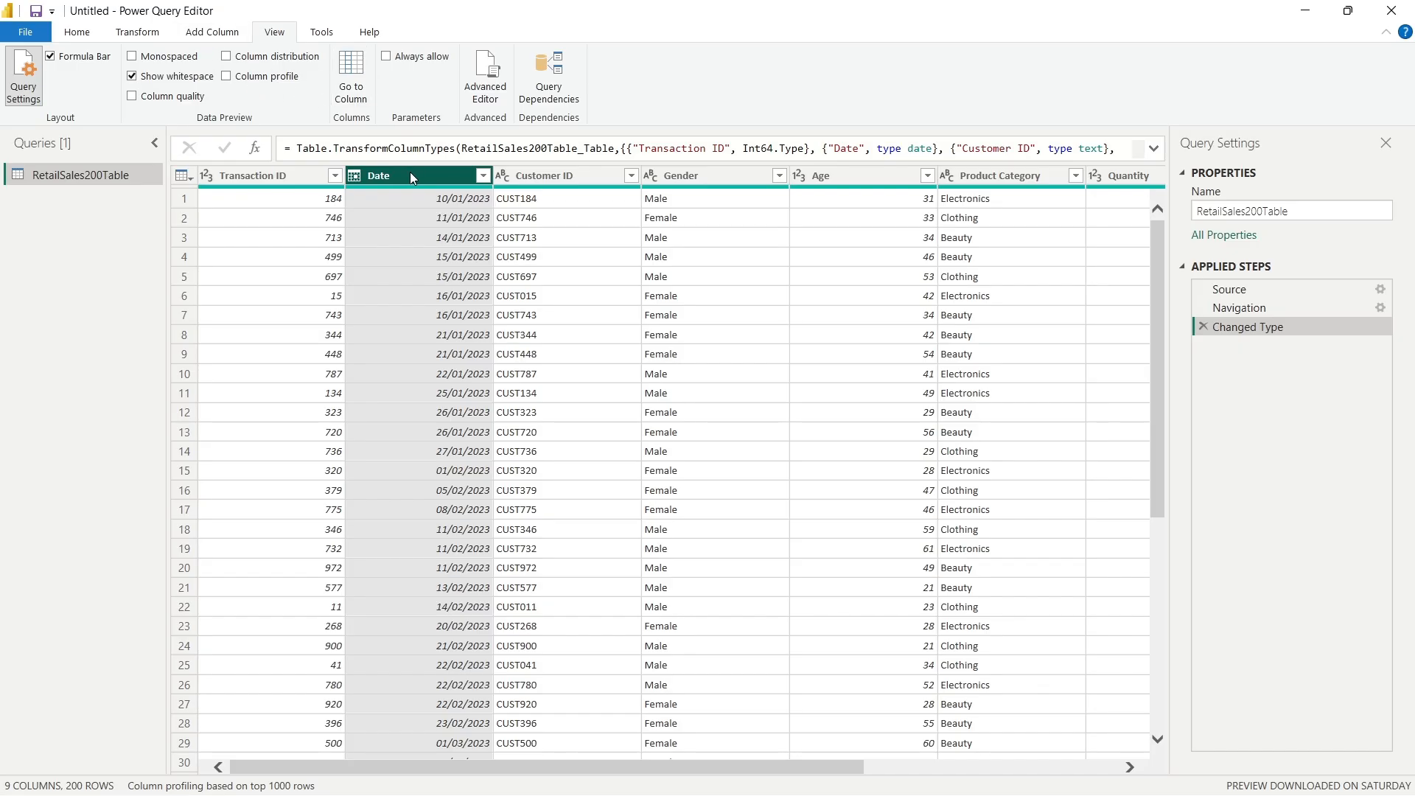
left_click(277, 176)
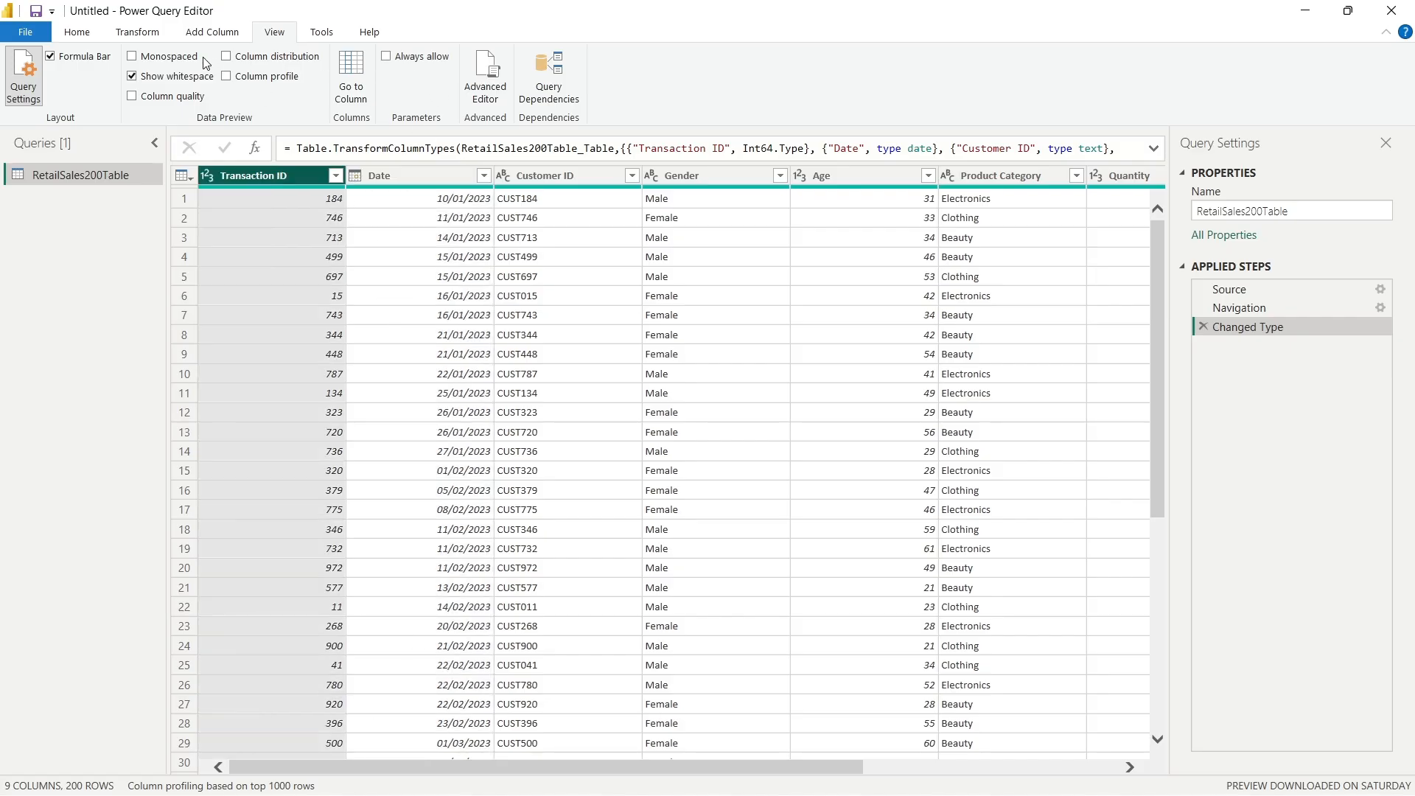
left_click(176, 103)
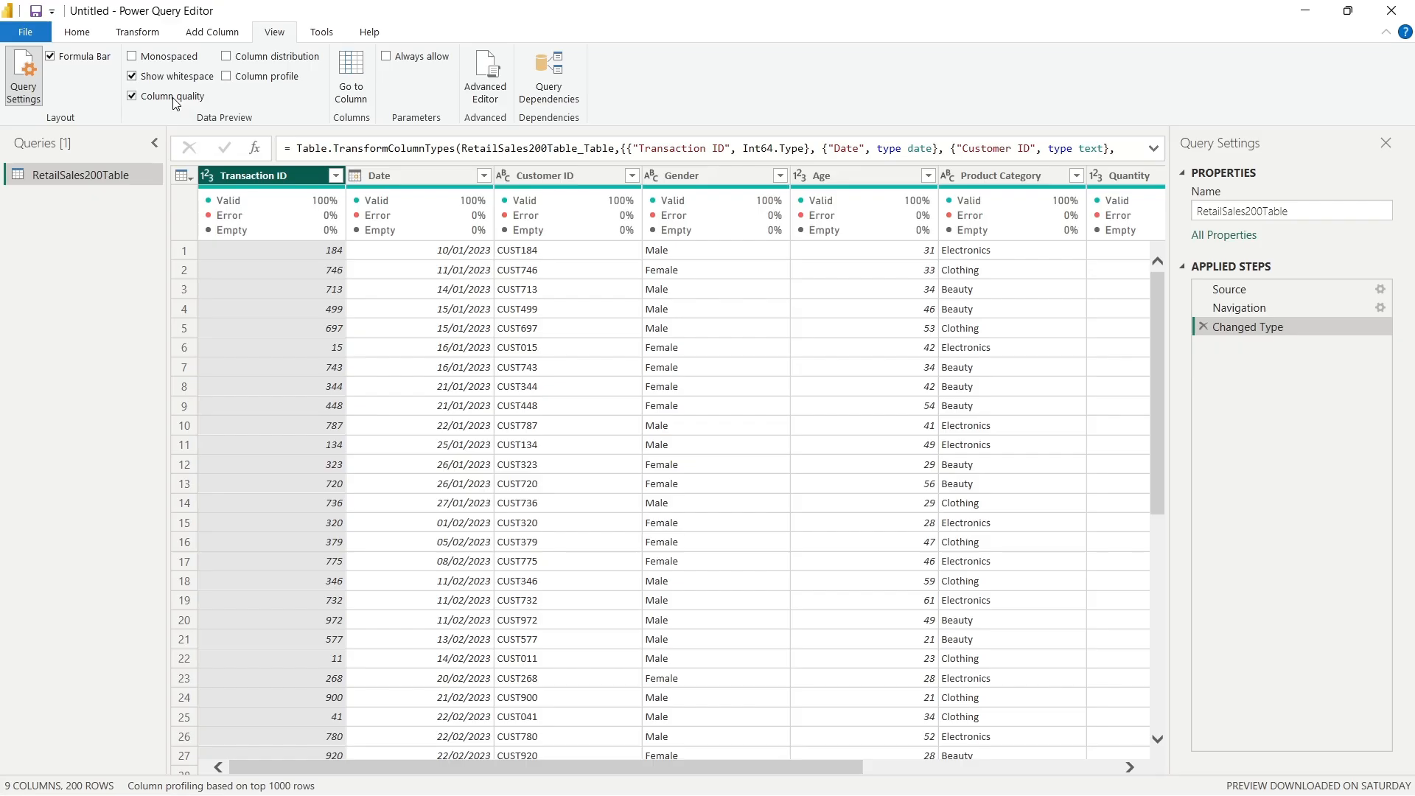
scroll(603, 270, "right", 5)
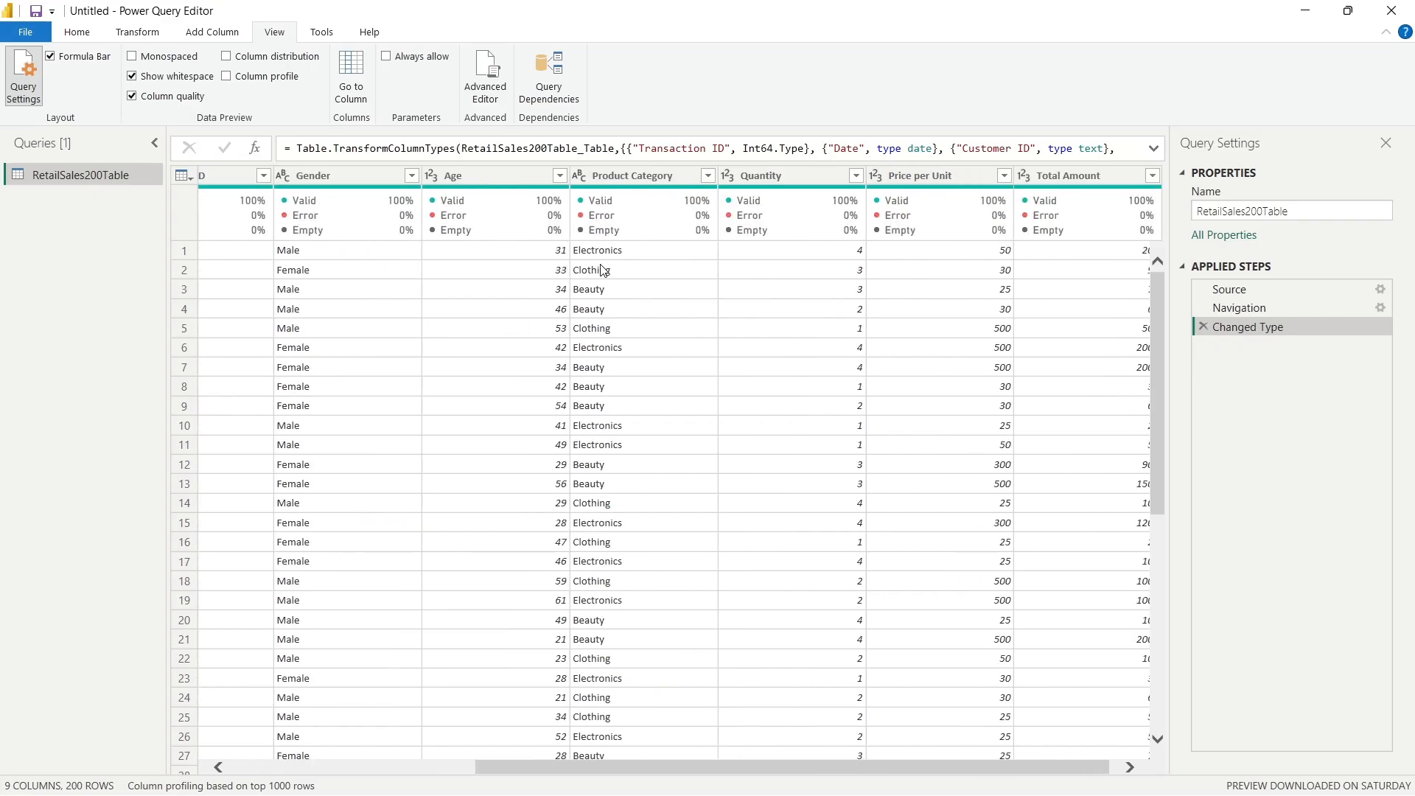
scroll(603, 270, "left", 5)
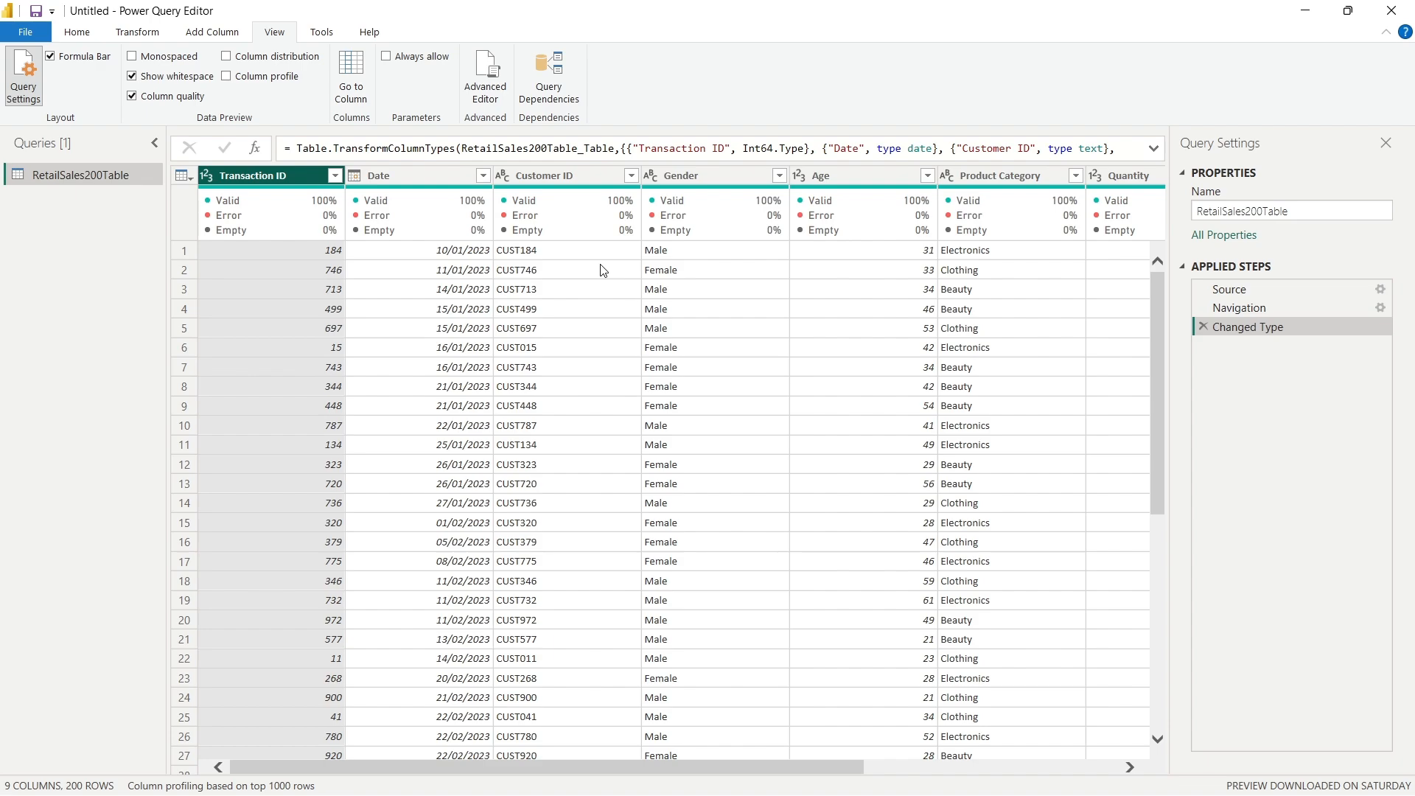
scroll(603, 269, "right", 5)
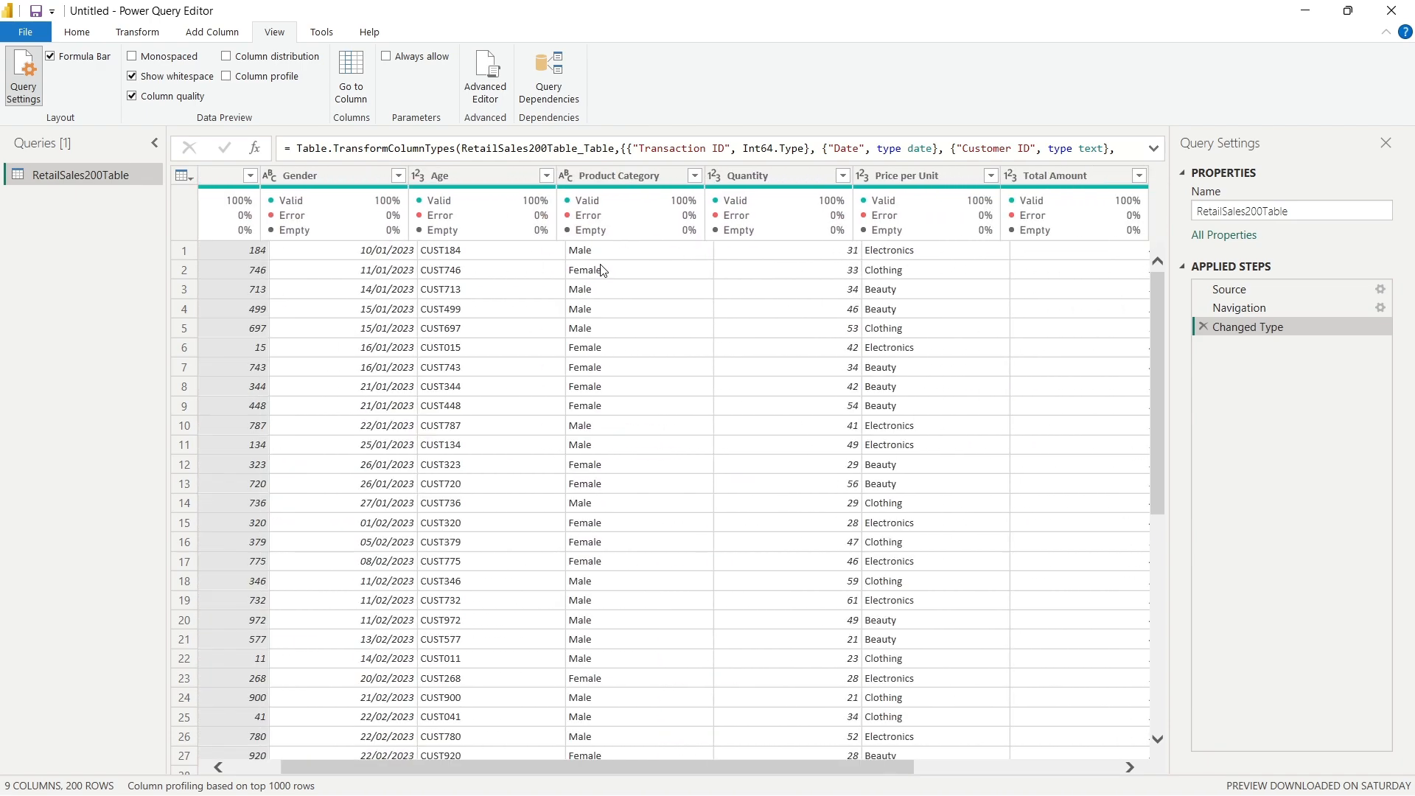
scroll(601, 271, "left", 5)
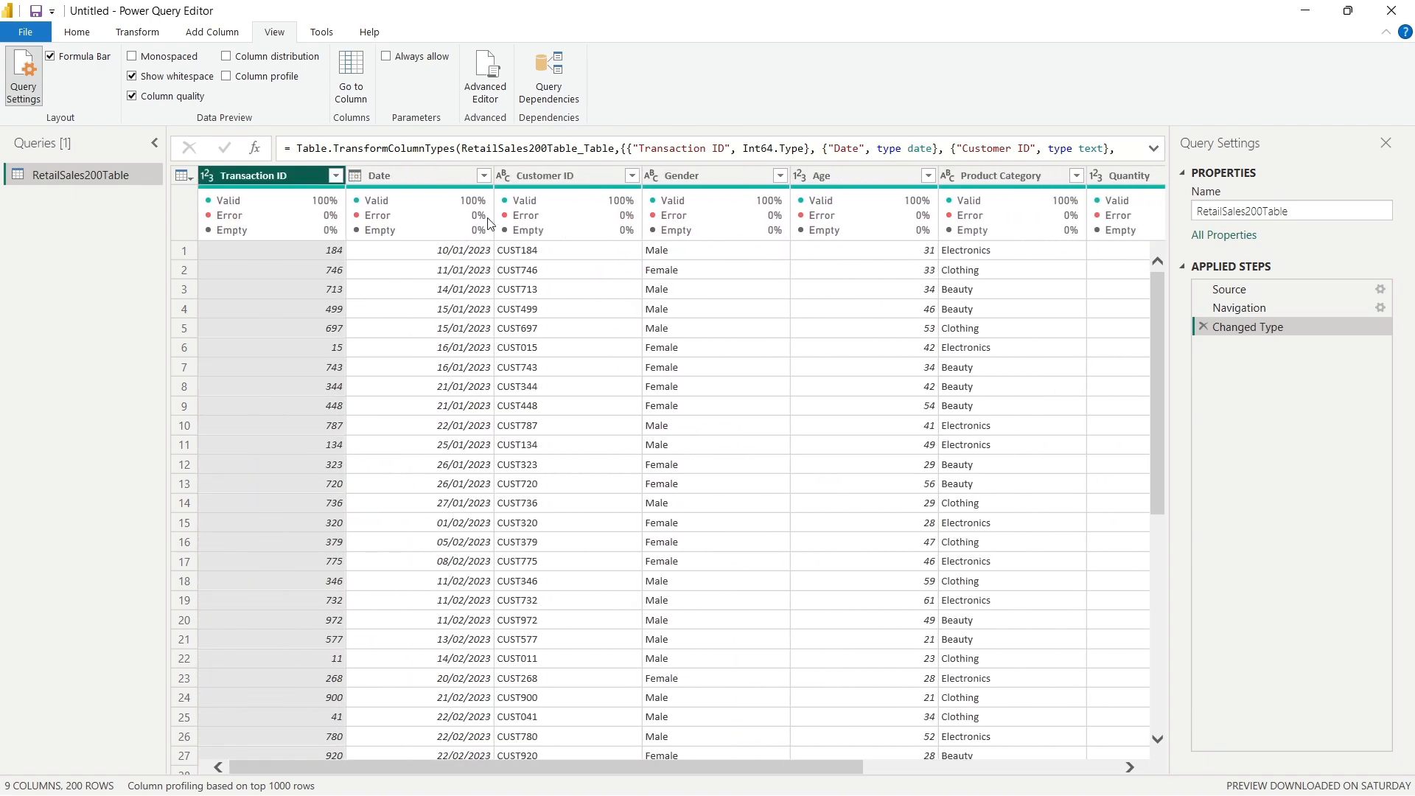
left_click(131, 97)
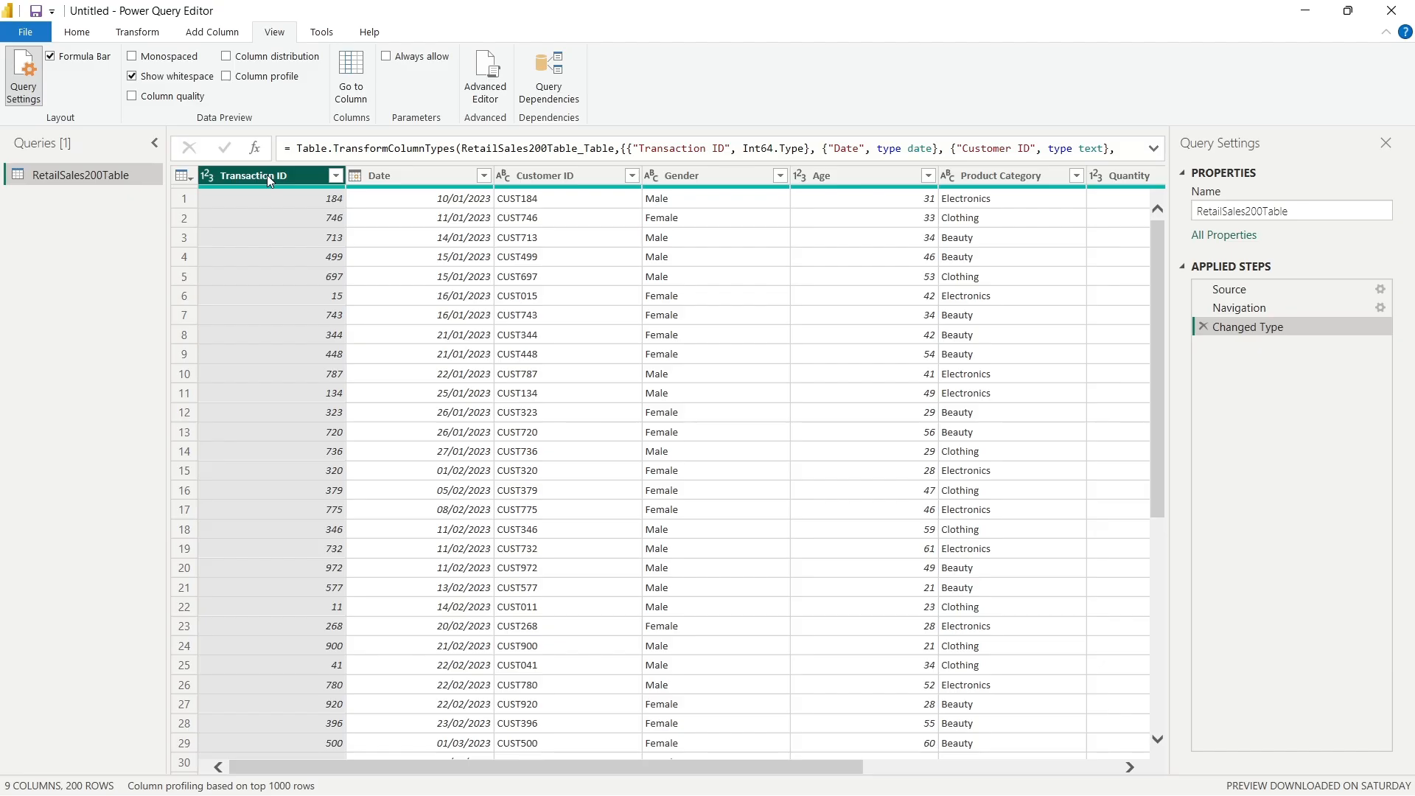
left_click(227, 31)
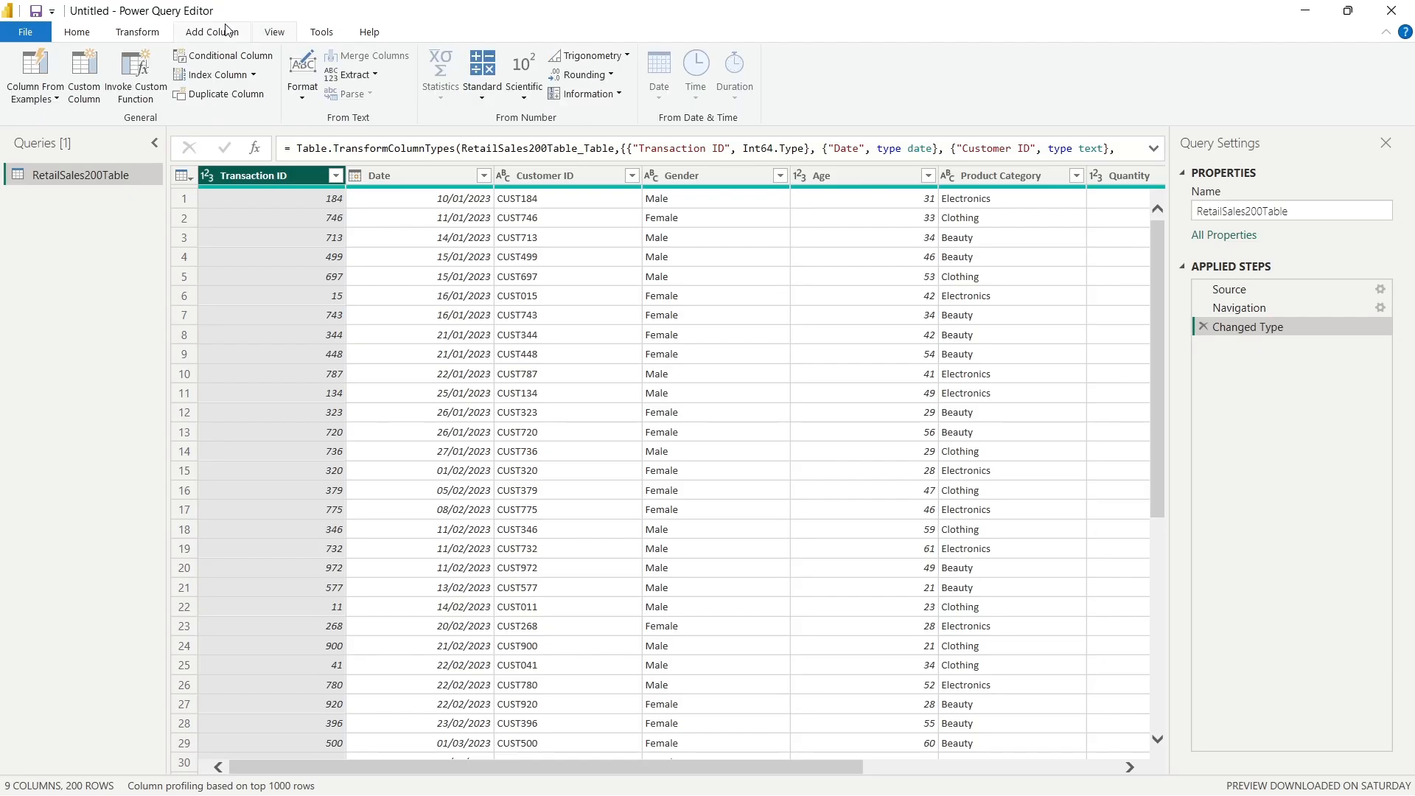
left_click(319, 33)
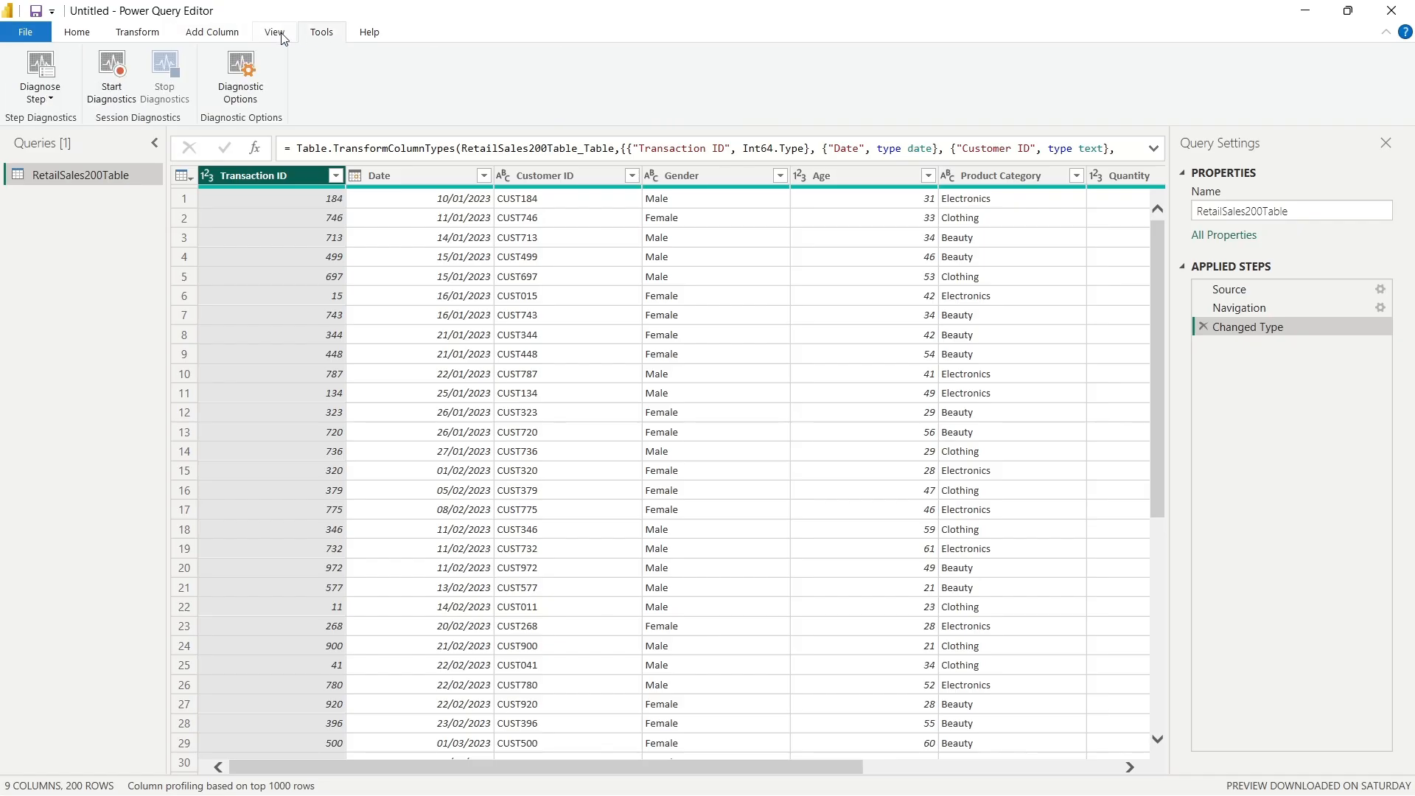
left_click(282, 39)
left_click(160, 37)
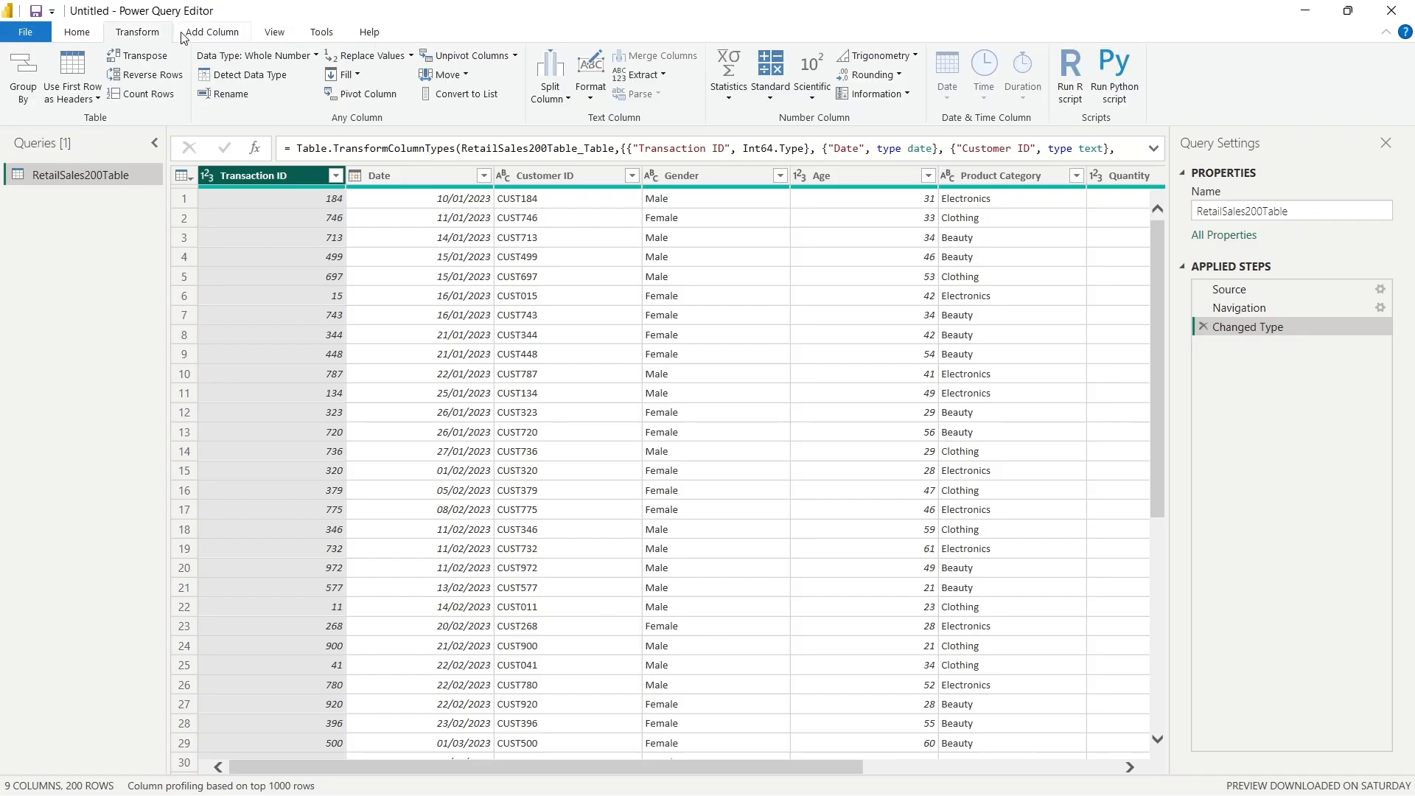
left_click(219, 30)
- Remove duplicate rows based on the Transaction ID column
left_click(87, 36)
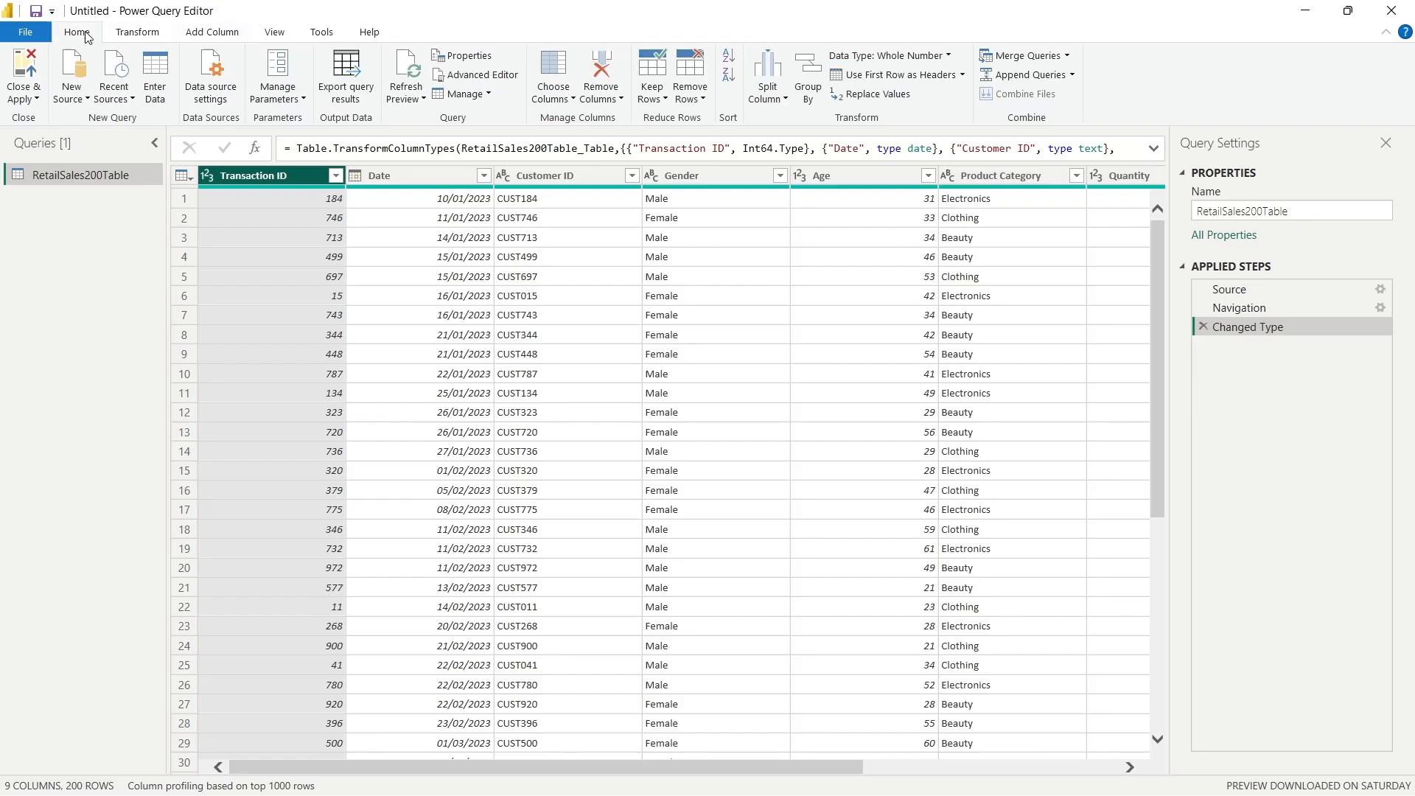
left_click(693, 102)
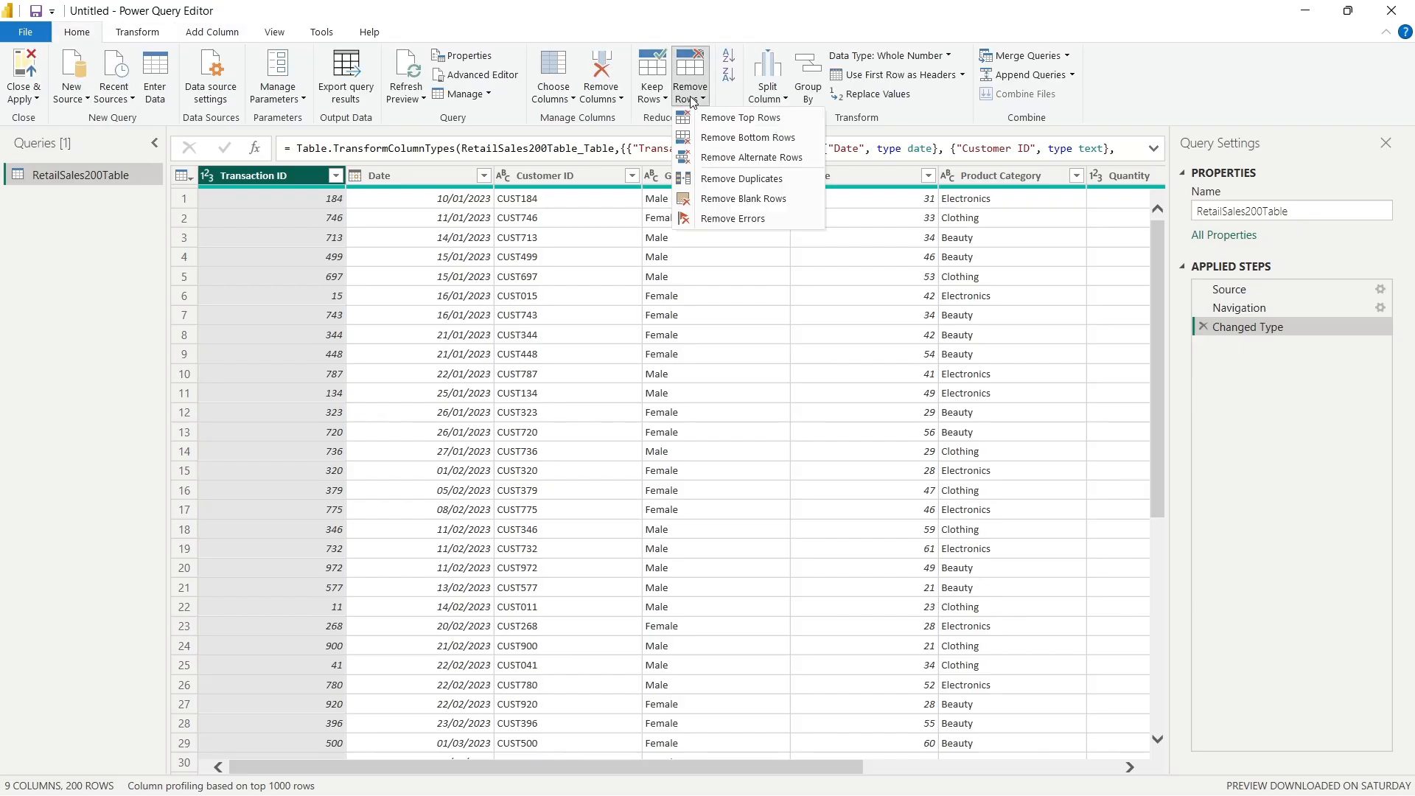
left_click(755, 180)
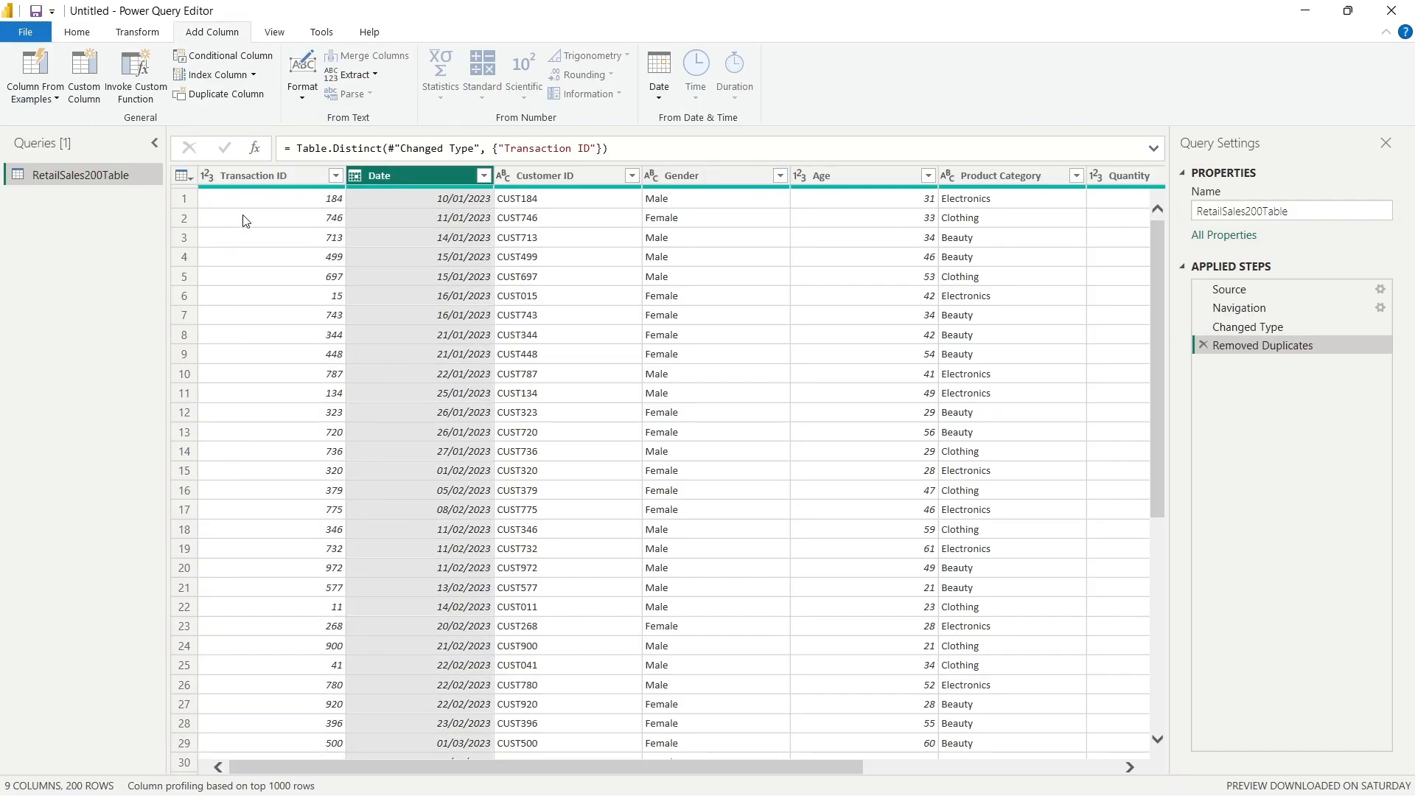
- Add a new column with the name of the month extracted from the Date column
left_click(260, 174, "ctrl")
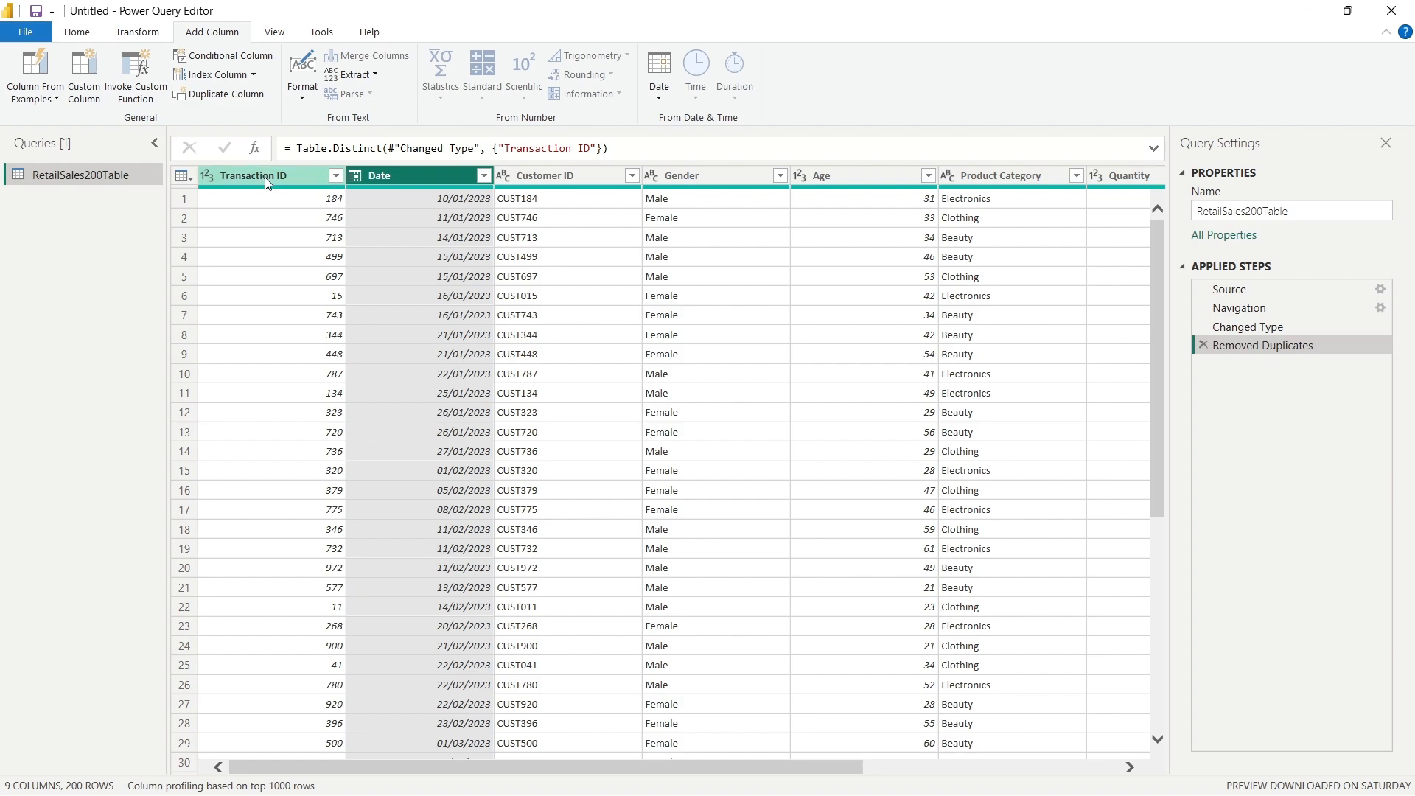
left_click(264, 177)
left_click(379, 176)
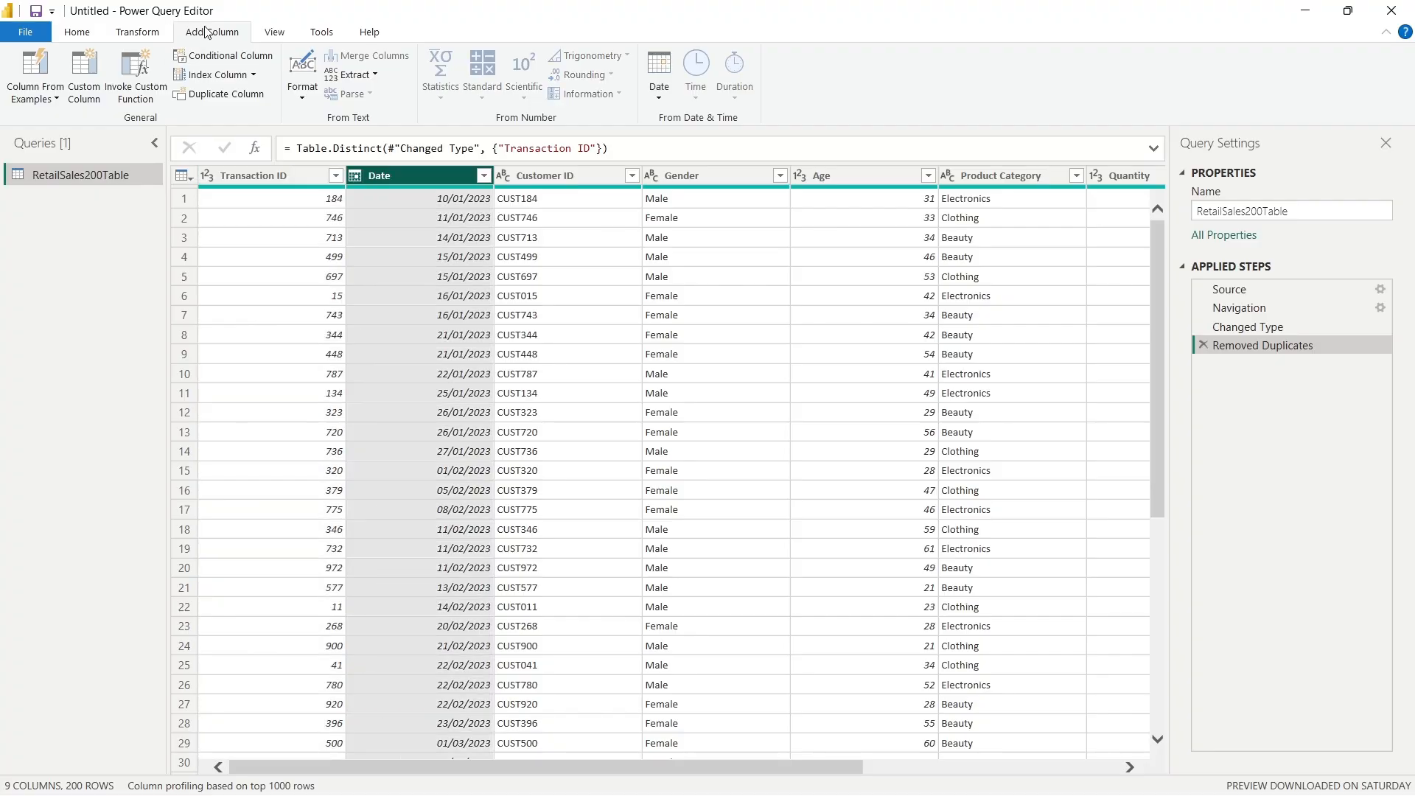
left_click(658, 95)
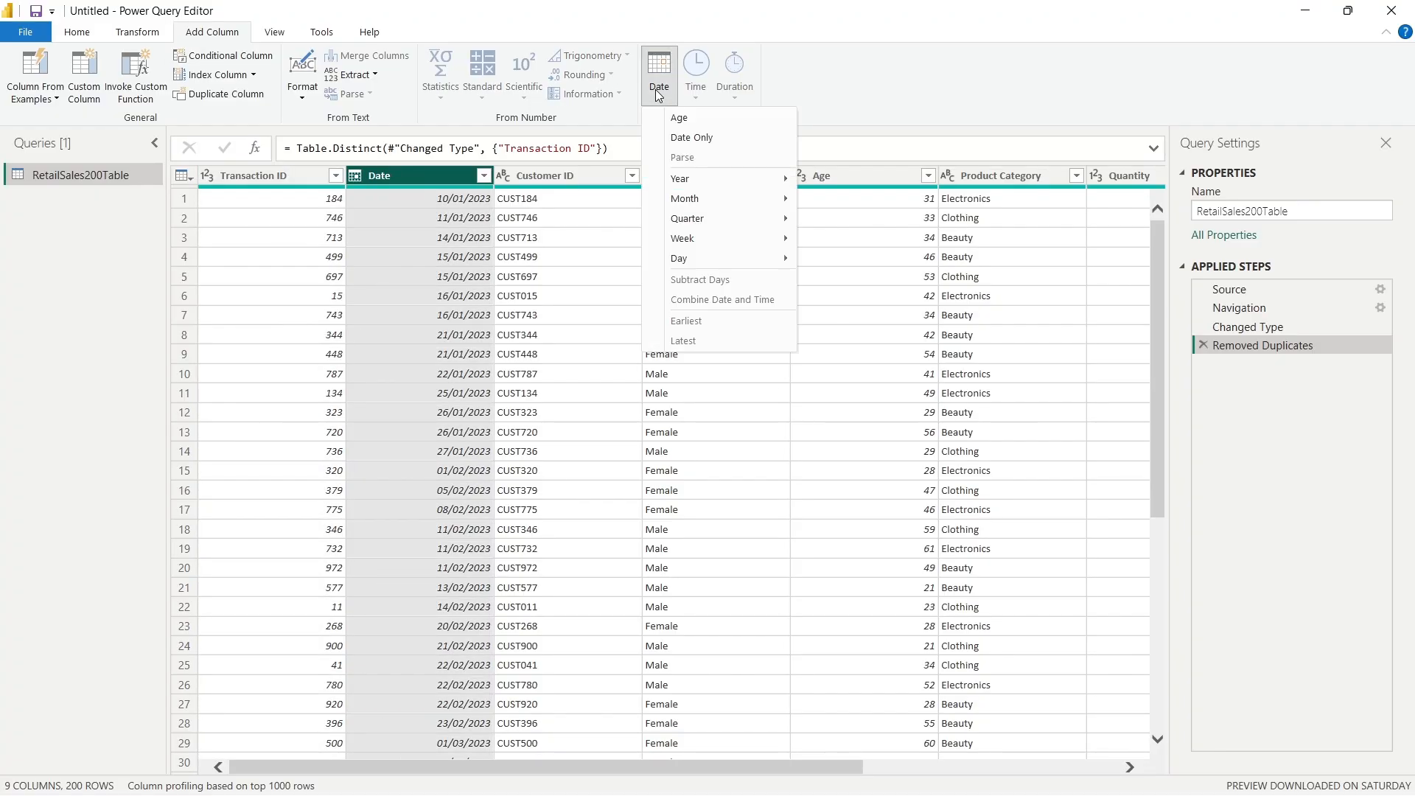
mouse_move(708, 199)
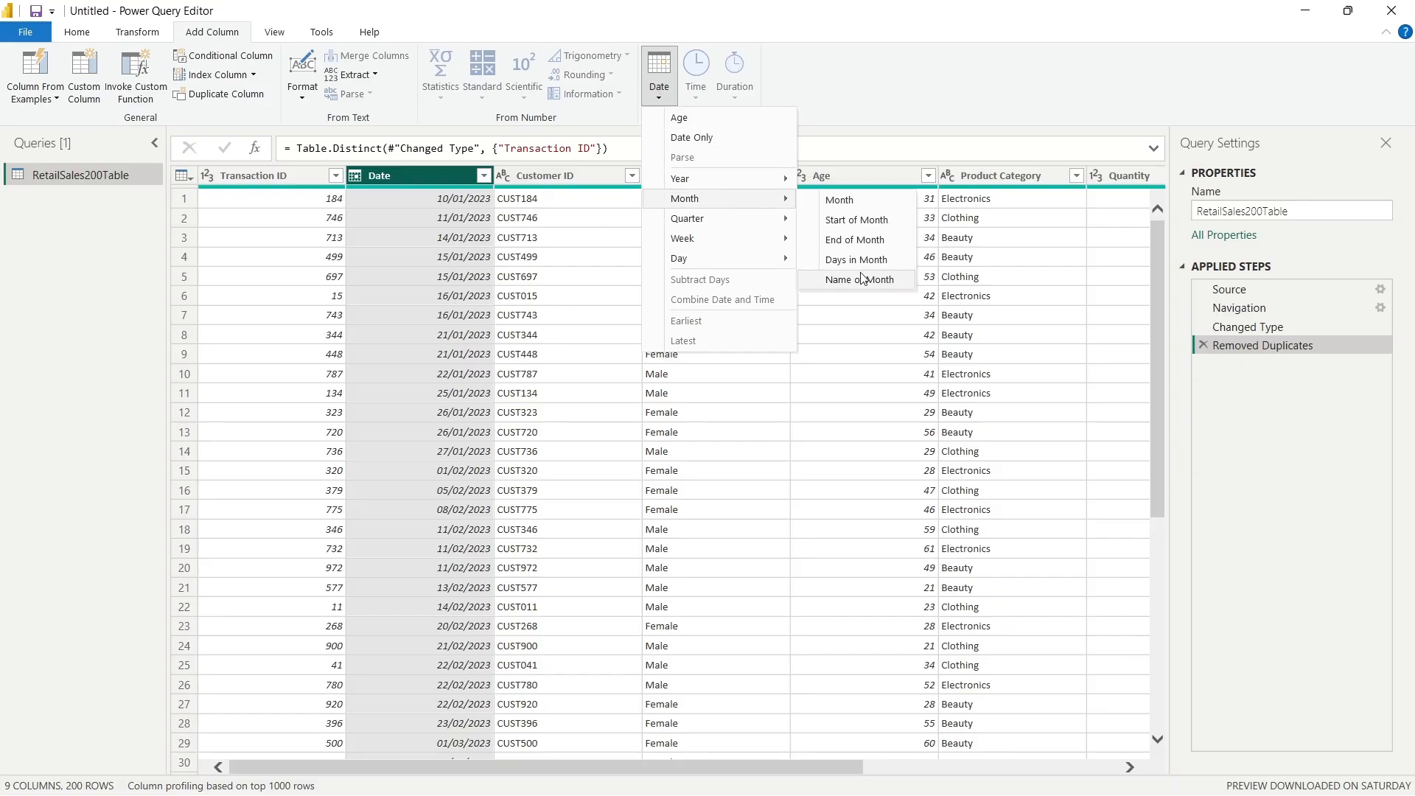
left_click(896, 284)
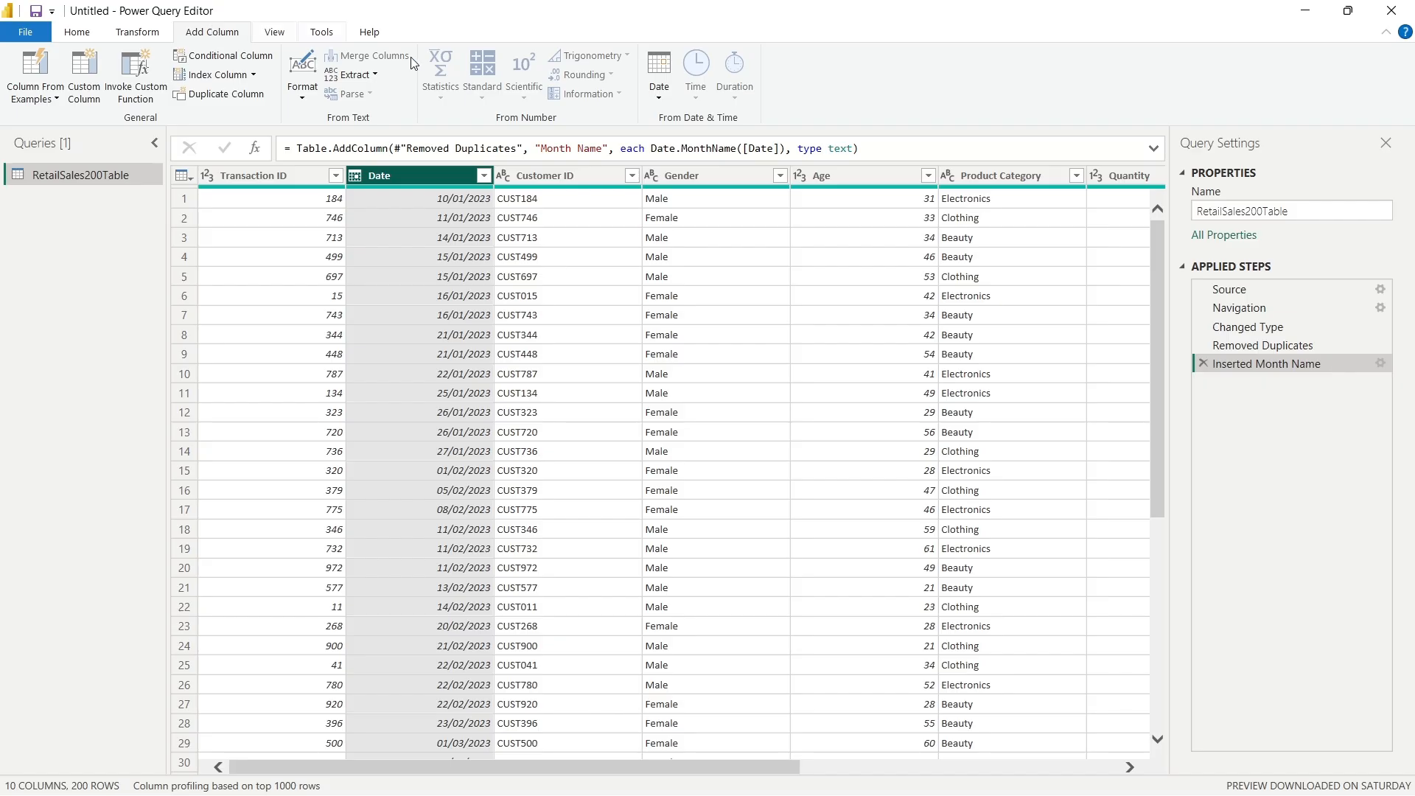
- Add a numeric month column from the Date column and rename it Month Number
left_click(656, 87)
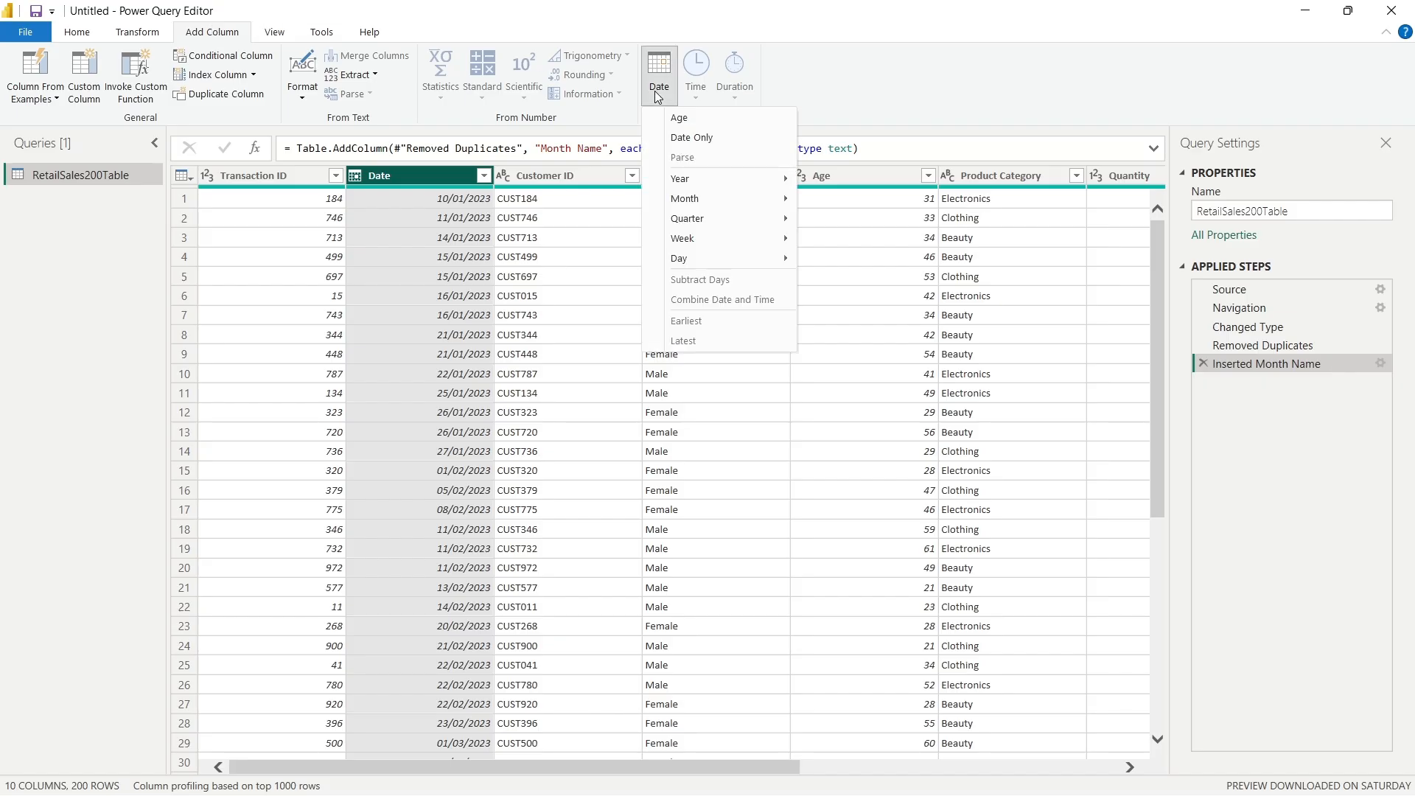
mouse_move(714, 206)
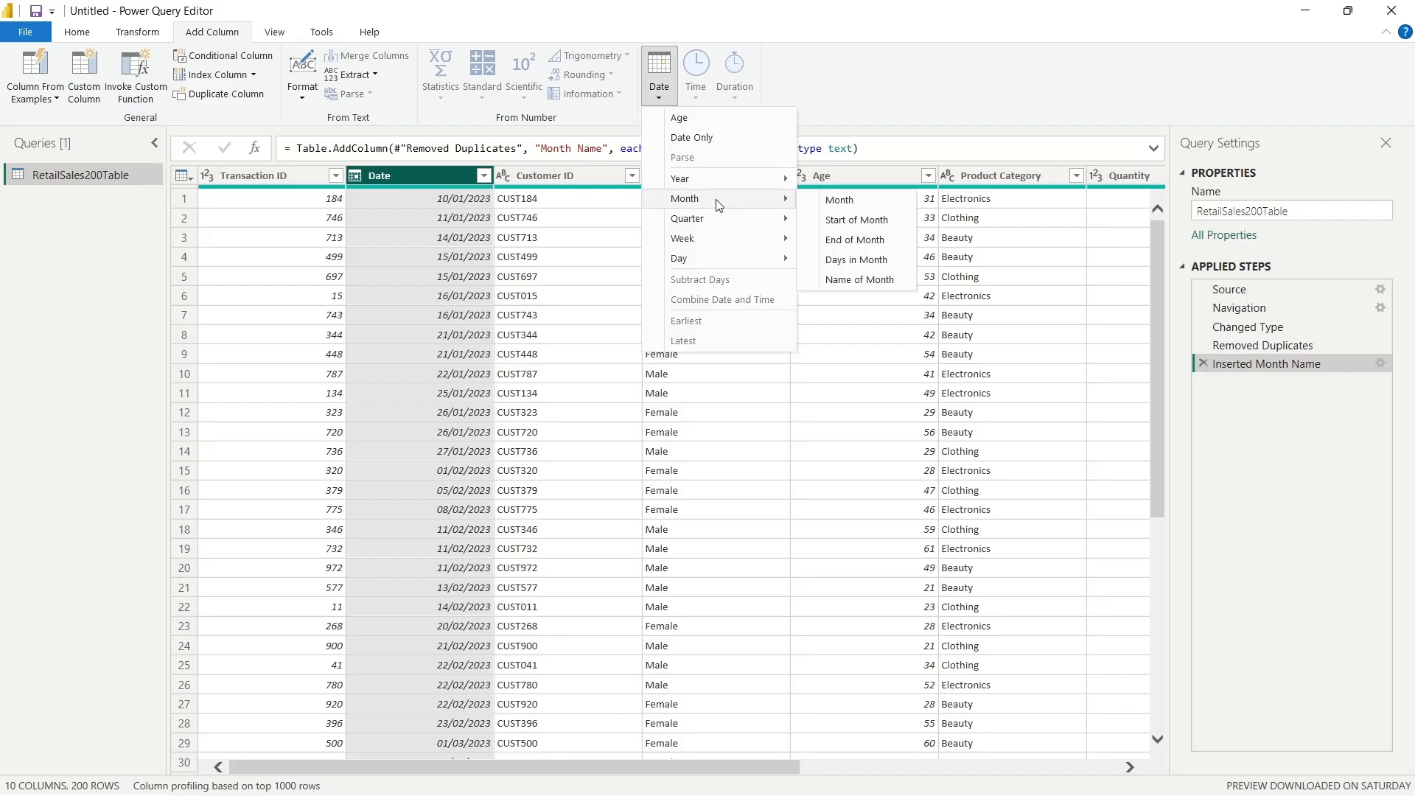
left_click(851, 206)
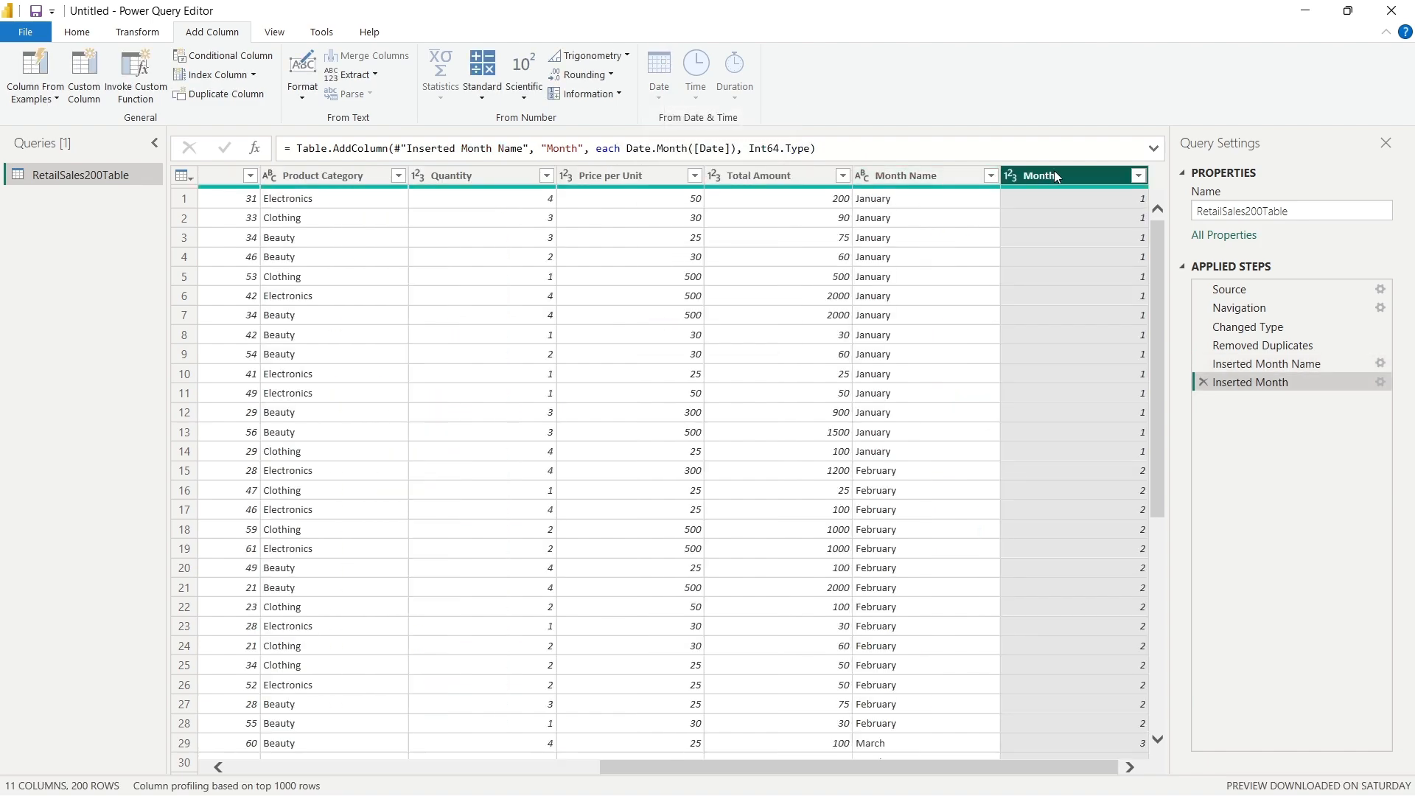
double_click(1055, 176)
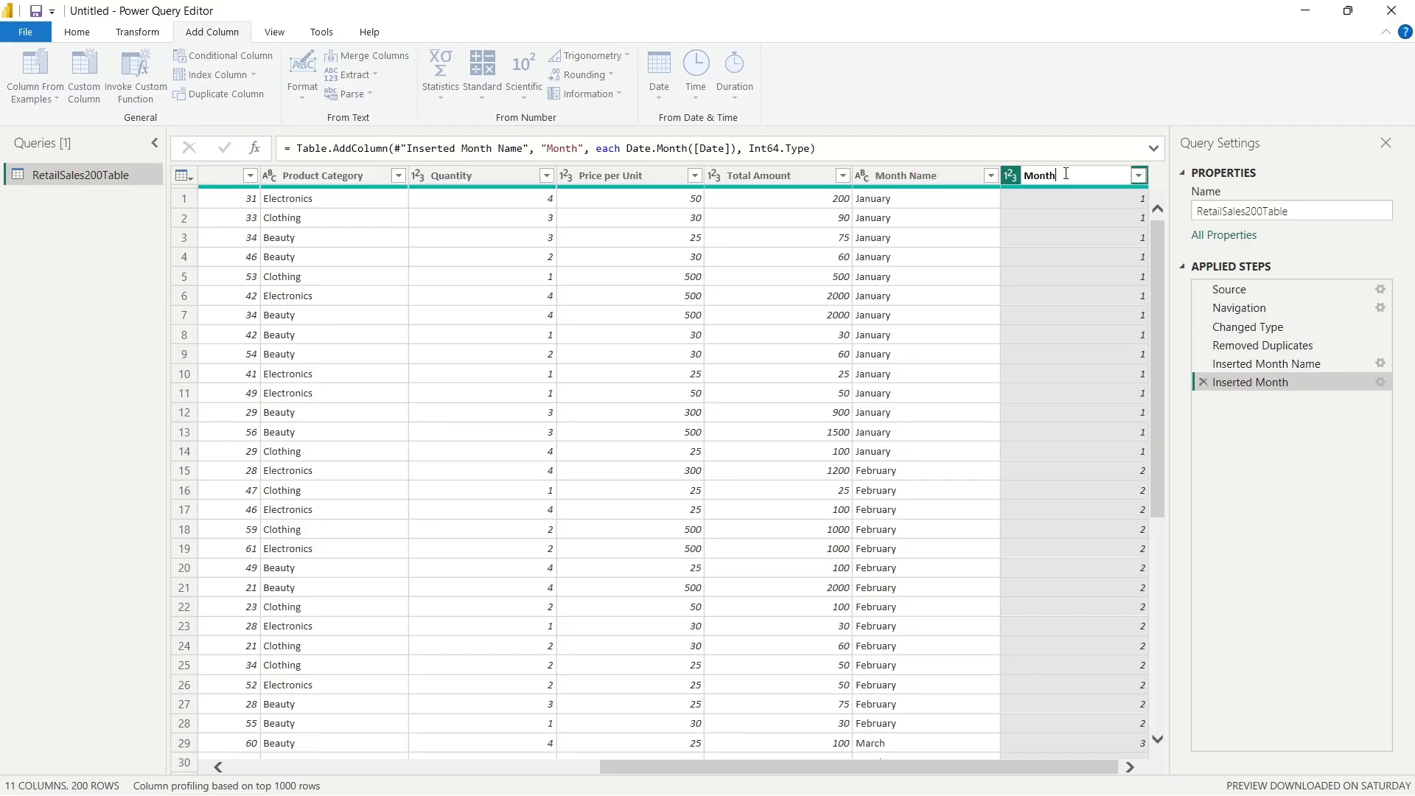
type("Number")
left_click(1058, 175)
key("Return")
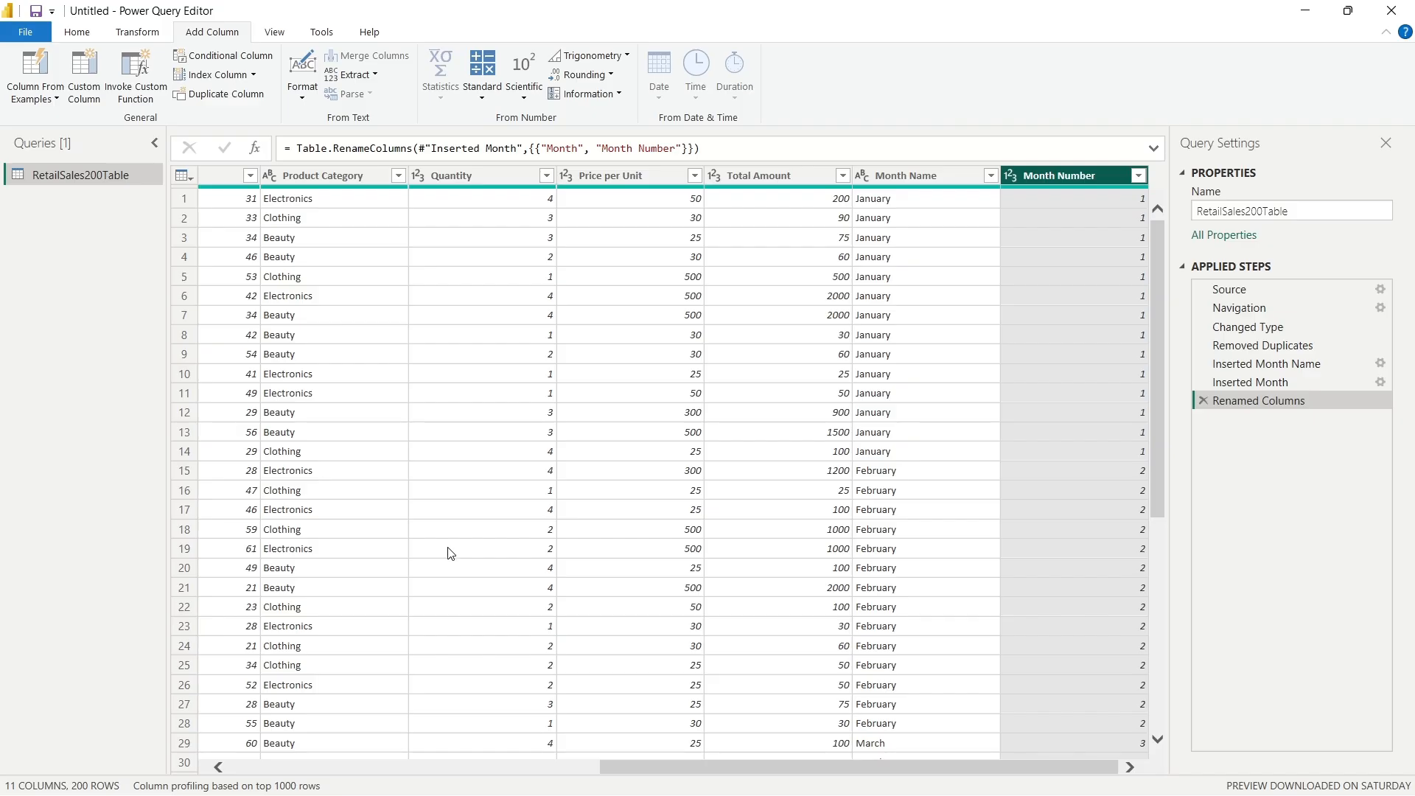
- Start a new conditional column and name it Age Group
scroll(452, 553, "left", 8)
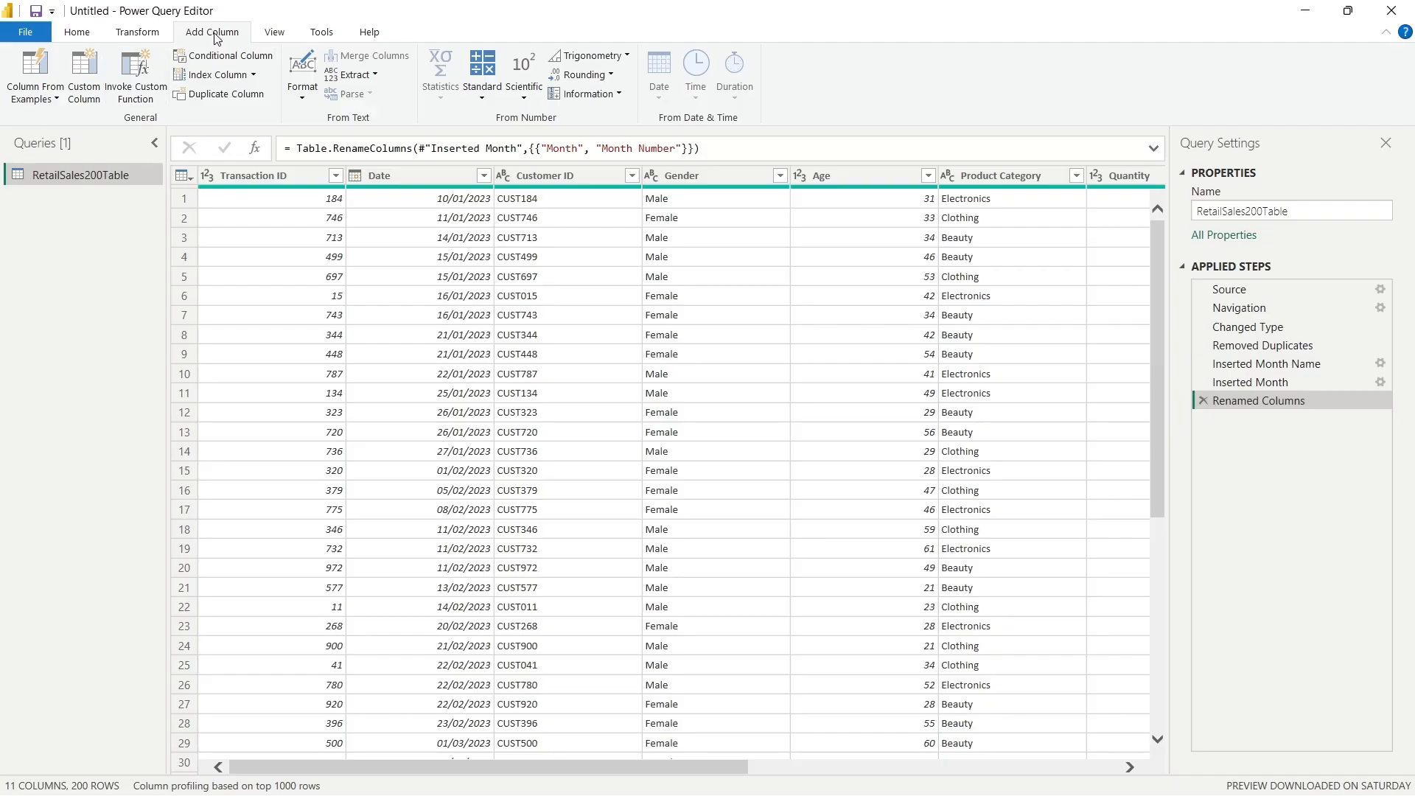
left_click(247, 57)
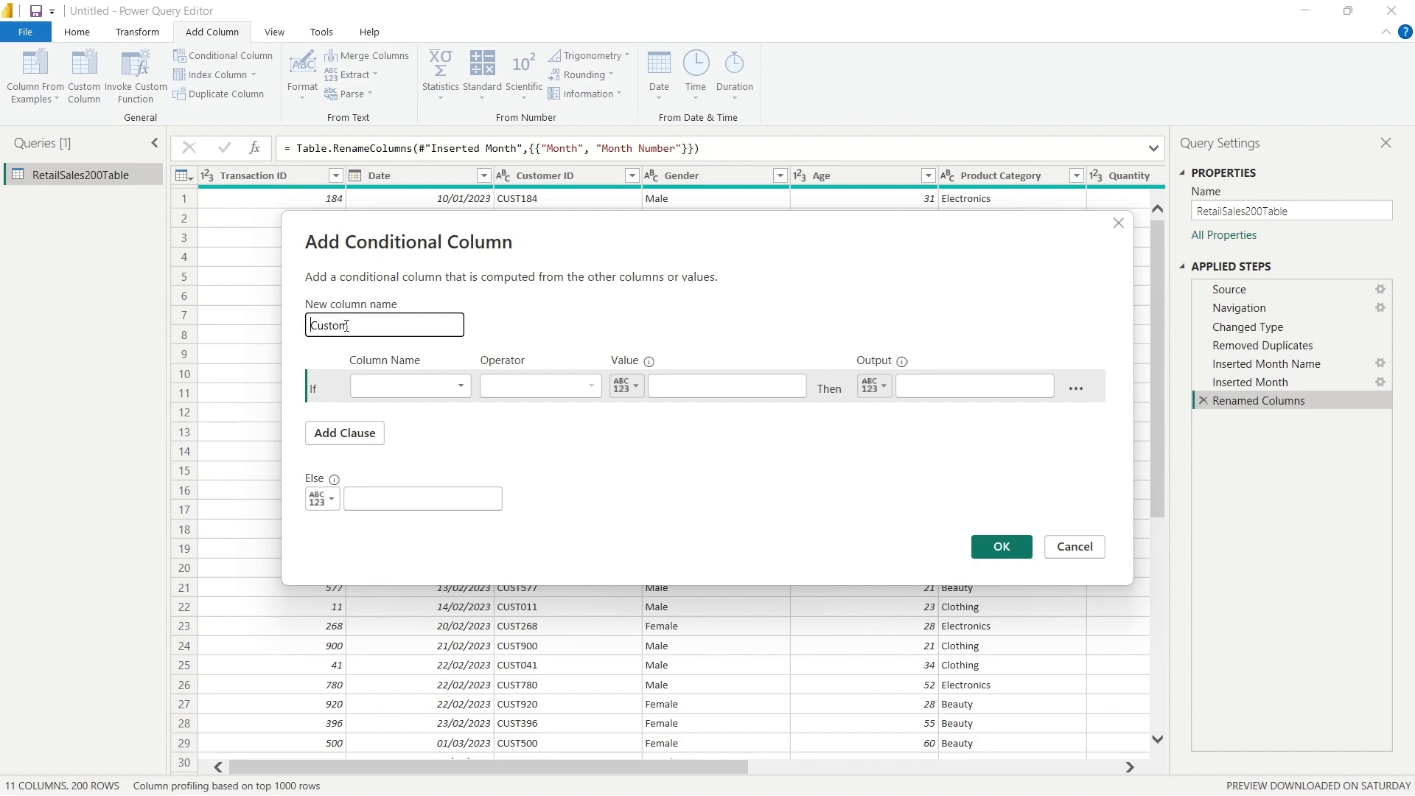
type("Age")
key("BackSpace")
key("BackSpace")
key("BackSpace")
key("BackSpace")
key("BackSpace")
key("BackSpace")
type("Group")
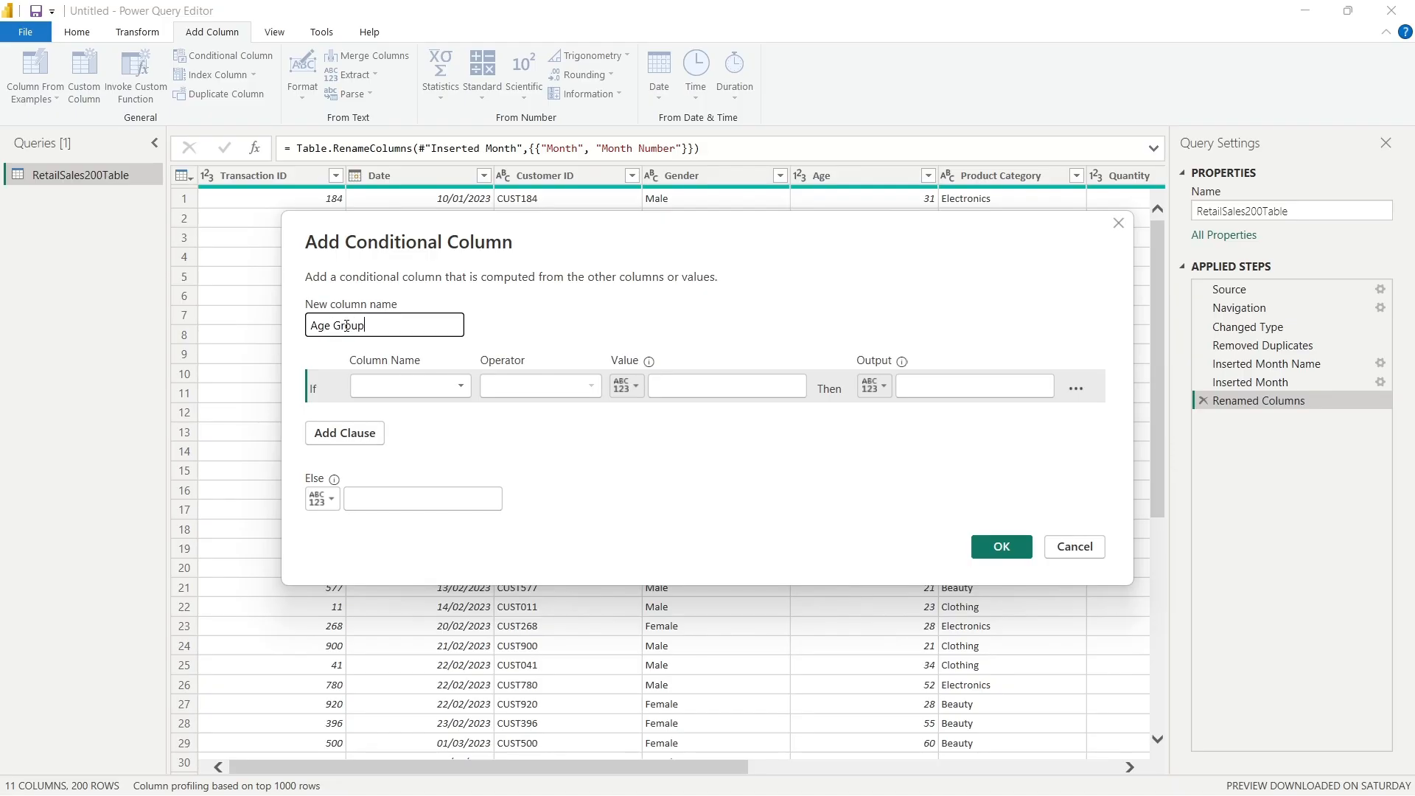
- Define the first Age Group clause: if Age is less than or equal to 25, output 18-25 Tahun
left_click(388, 388)
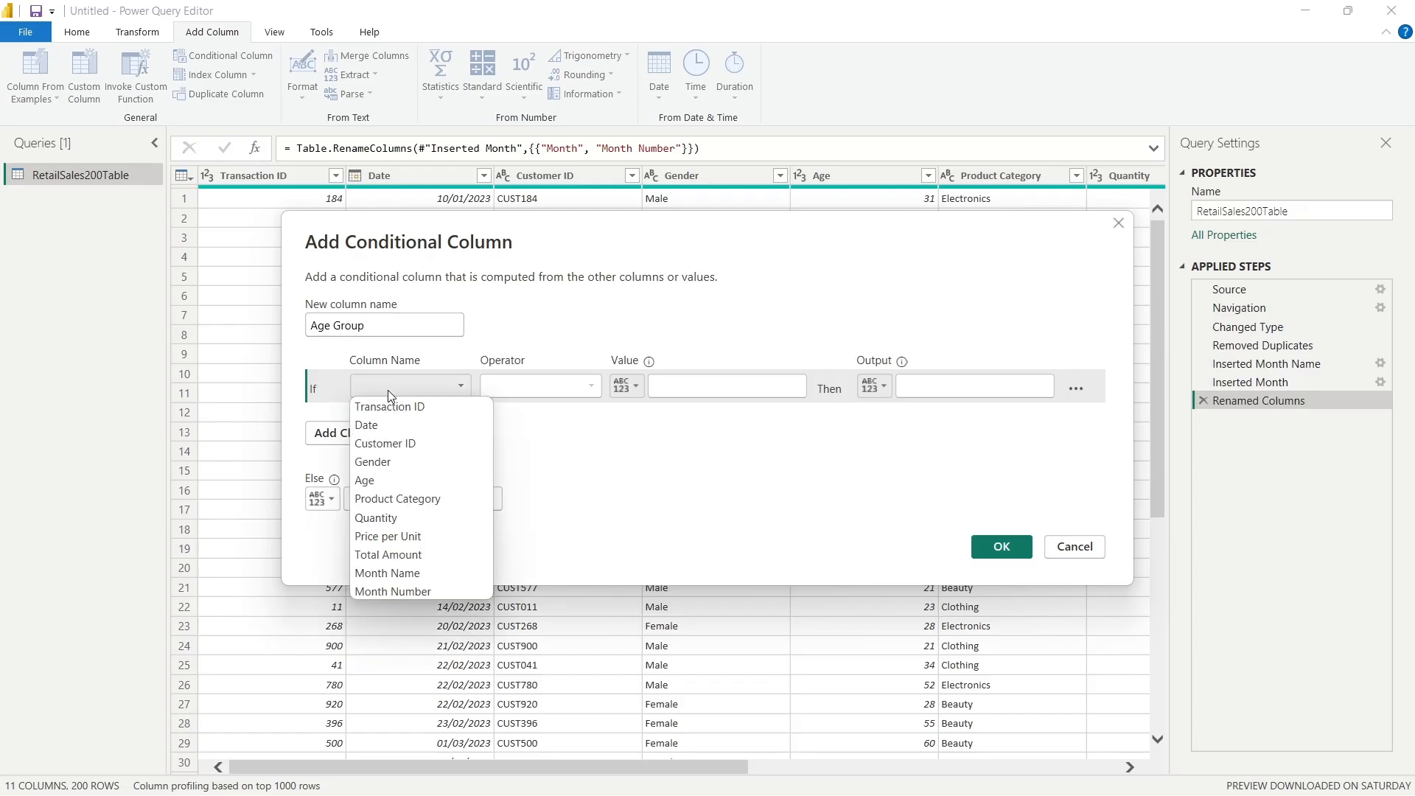
left_click(395, 480)
left_click(520, 386)
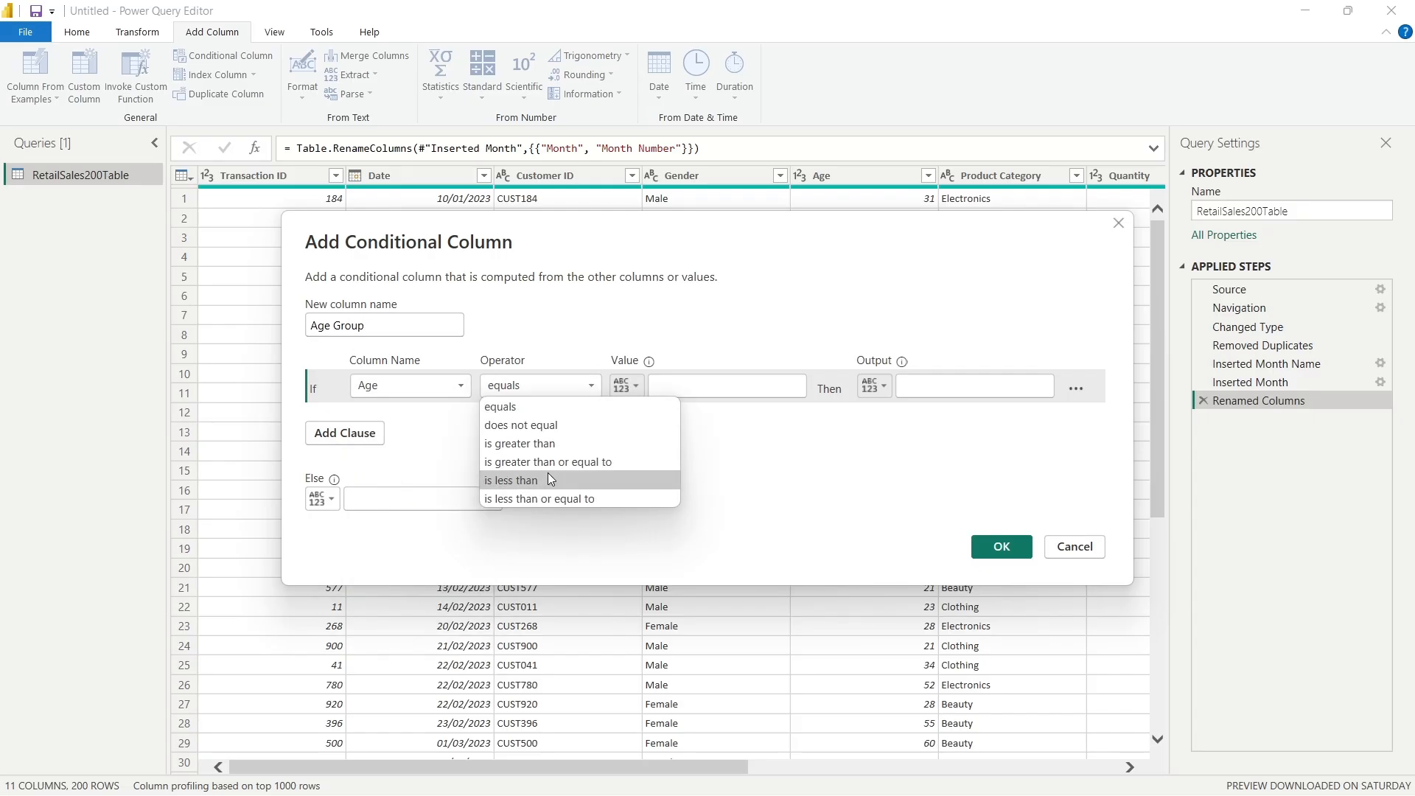
left_click(559, 497)
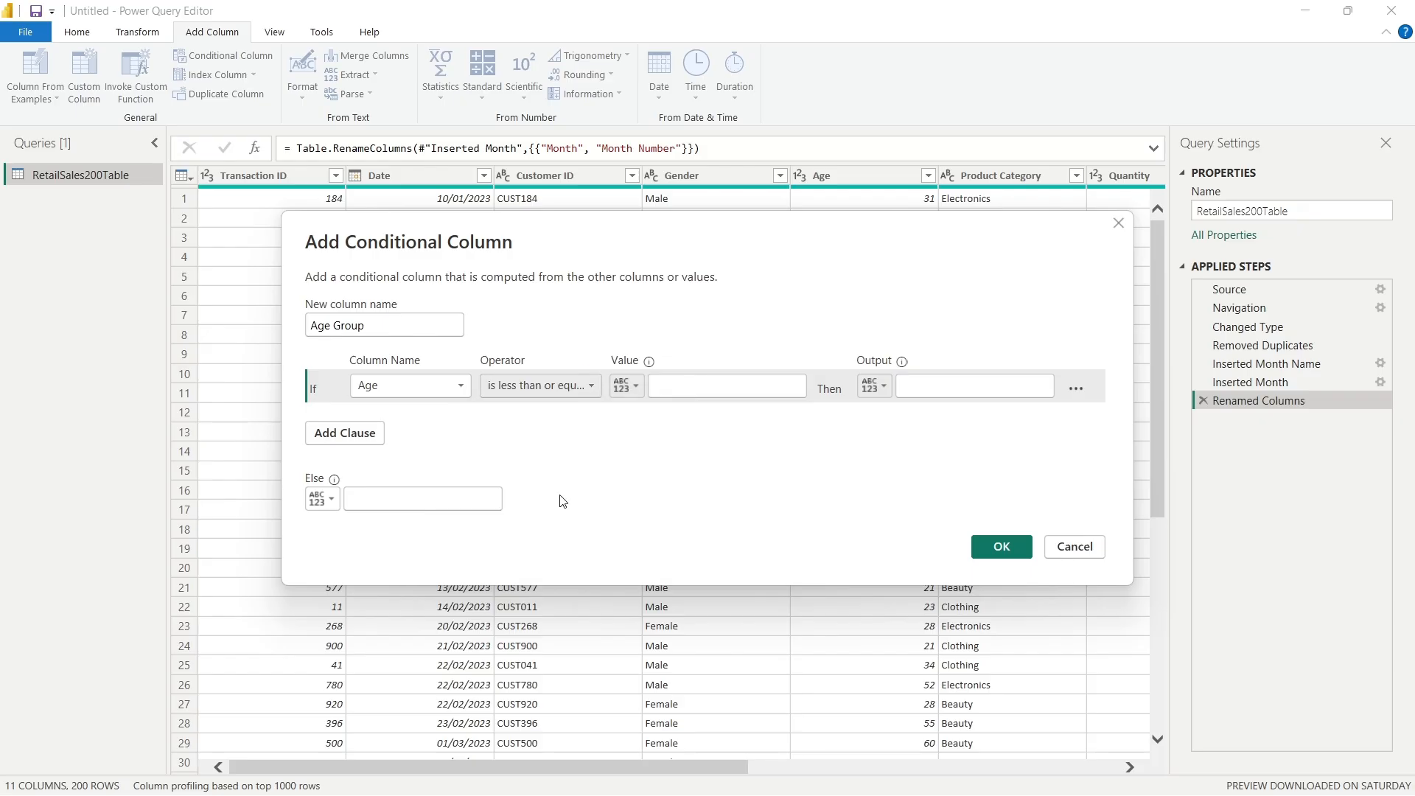
left_click(707, 392)
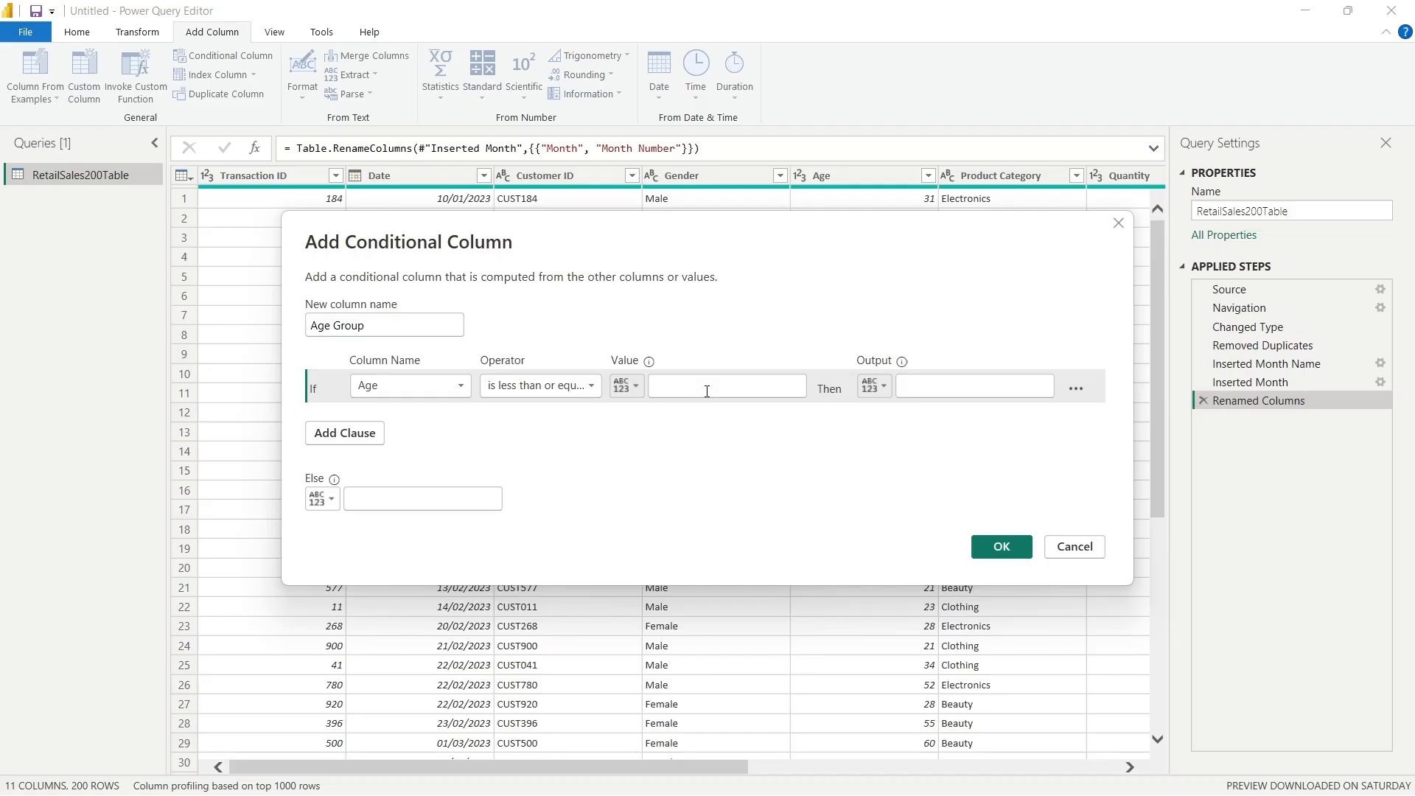
type("25")
left_click(932, 386)
type("18-25")
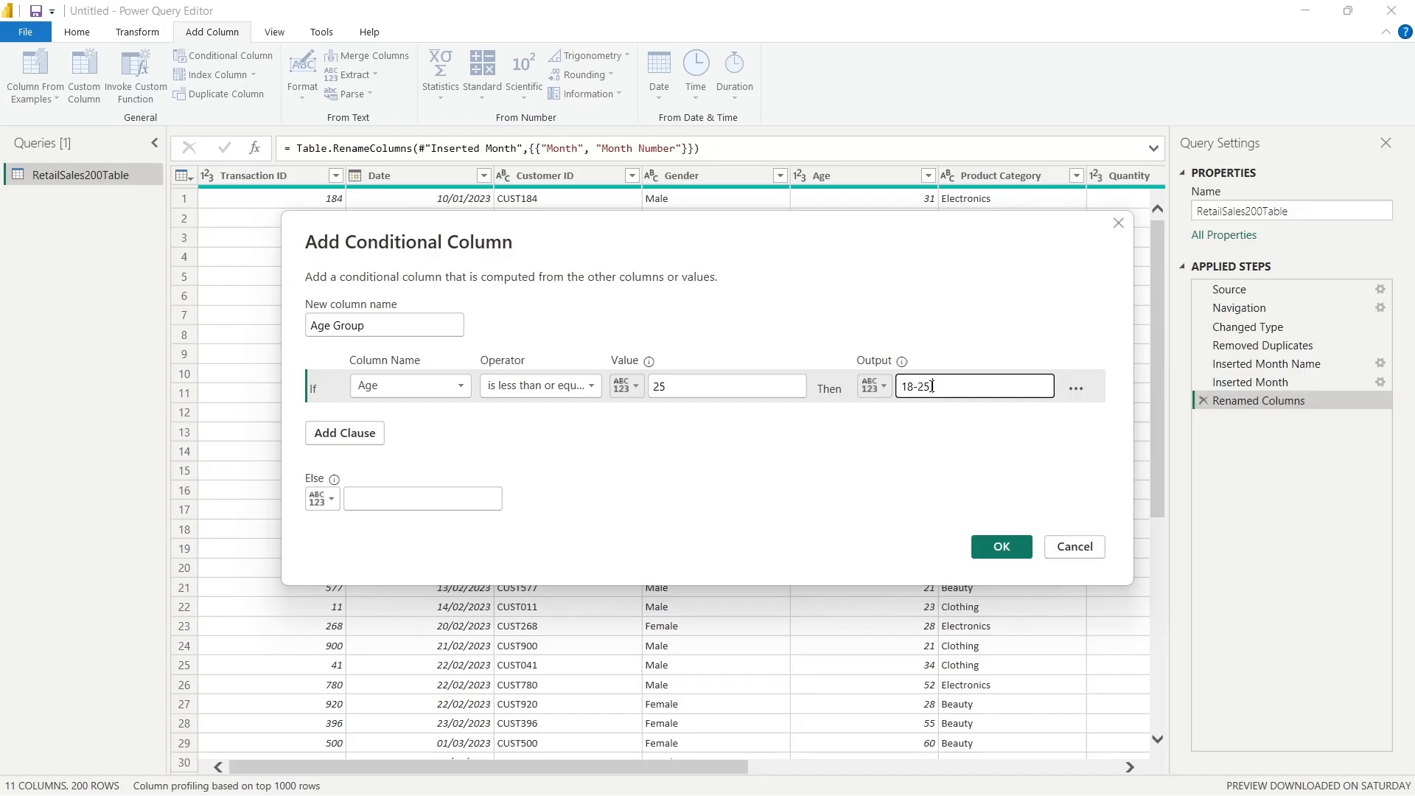
type("hun")
left_click(935, 386)
left_click(939, 386)
type("Ta")
- Add a second Age Group clause that tests whether Age is less than or equal to 35
left_click(371, 436)
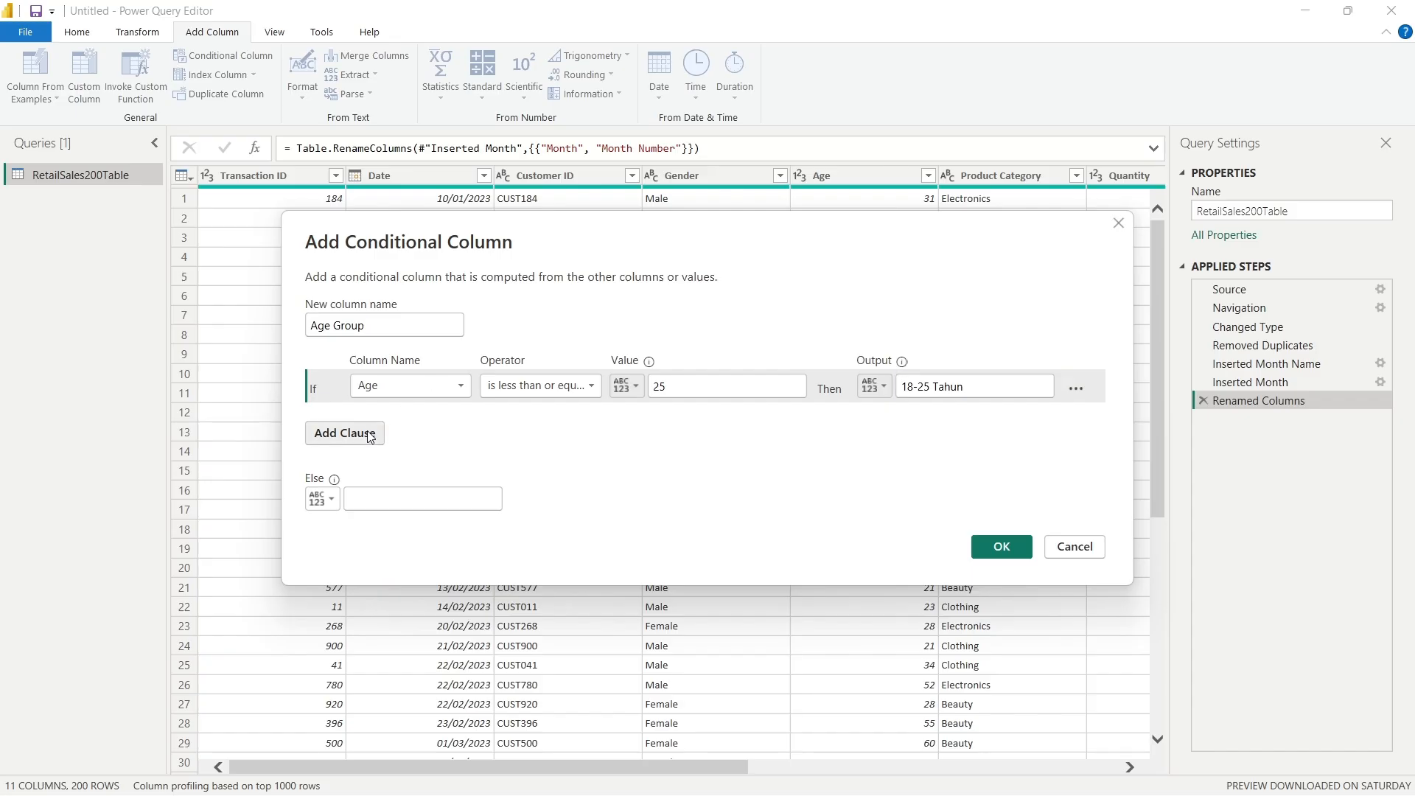
left_click(410, 417)
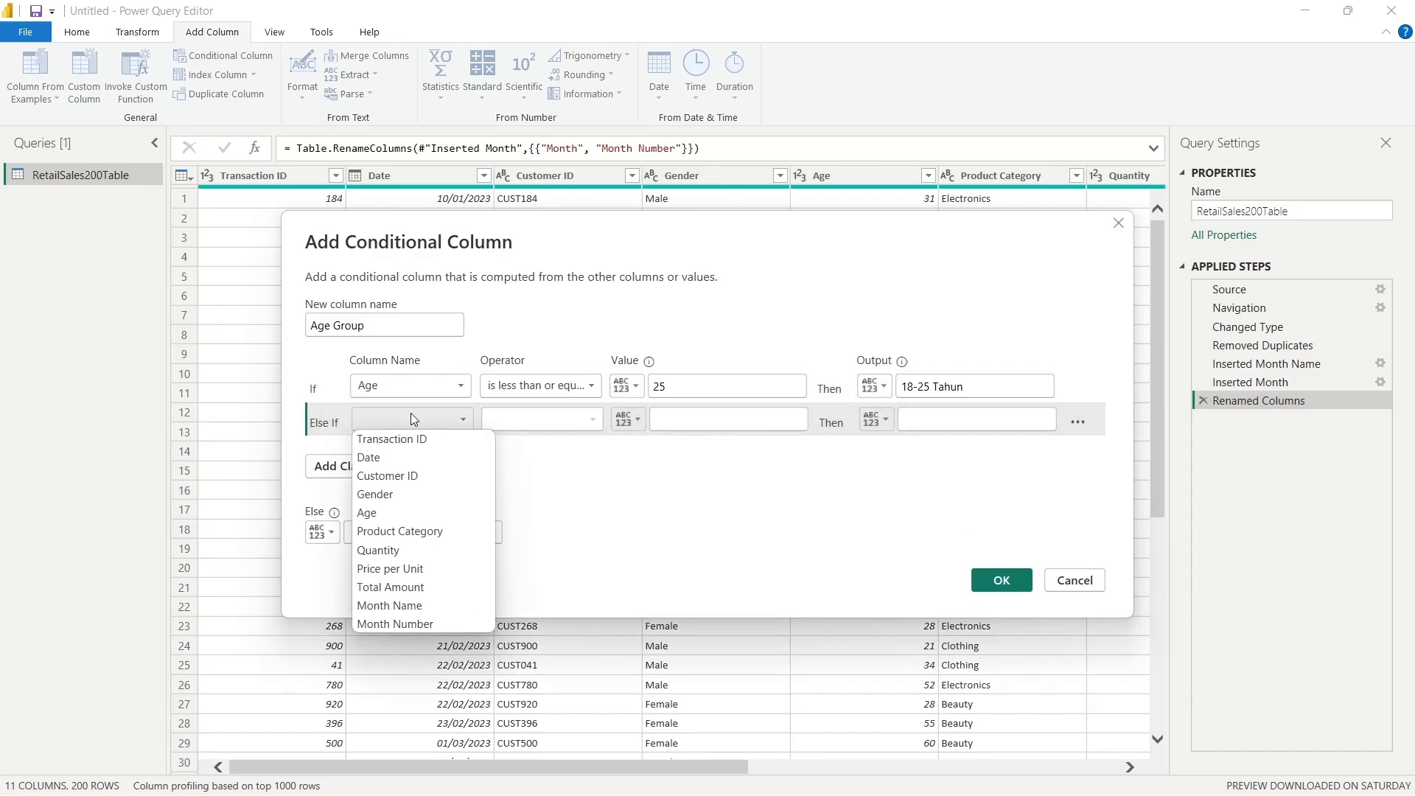
left_click(391, 514)
left_click(558, 421)
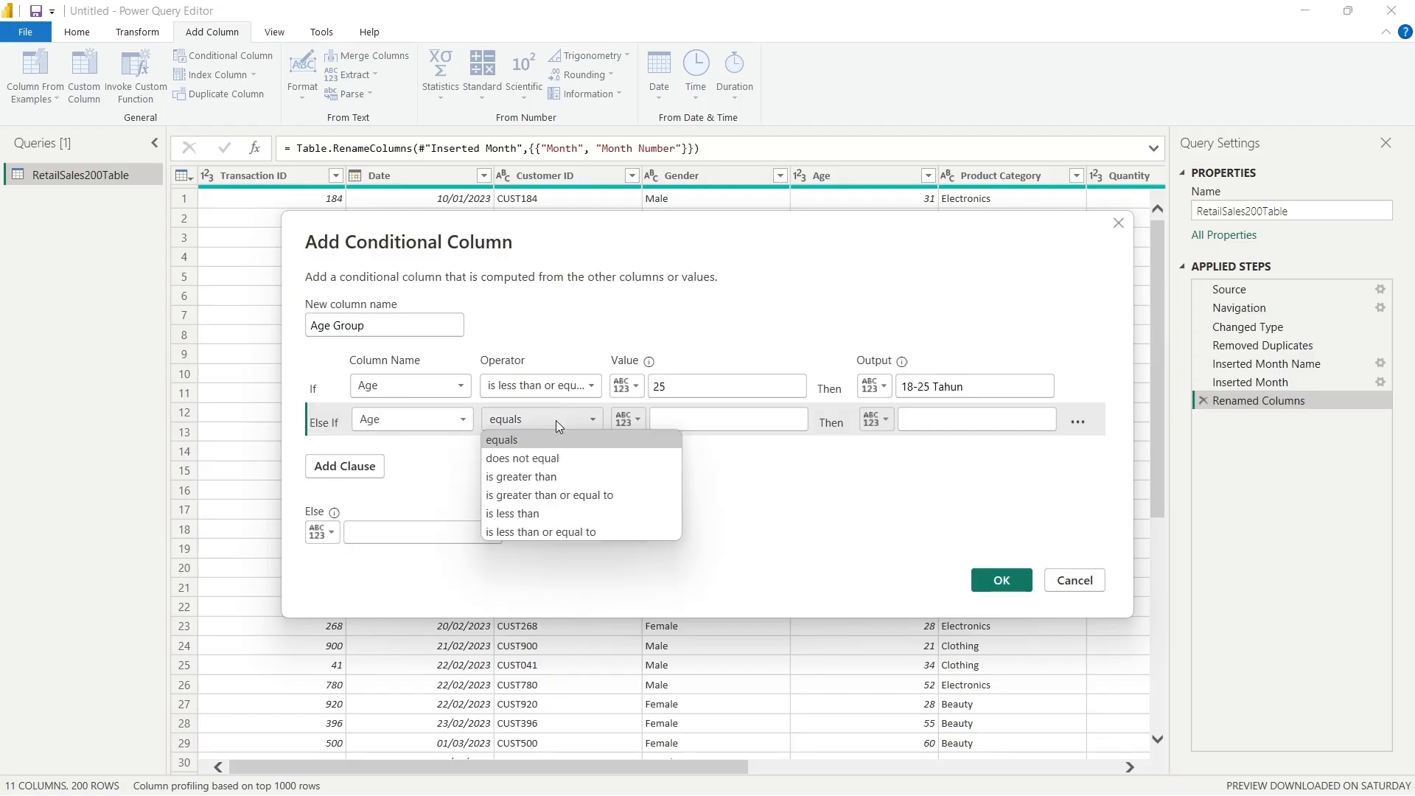
left_click(557, 534)
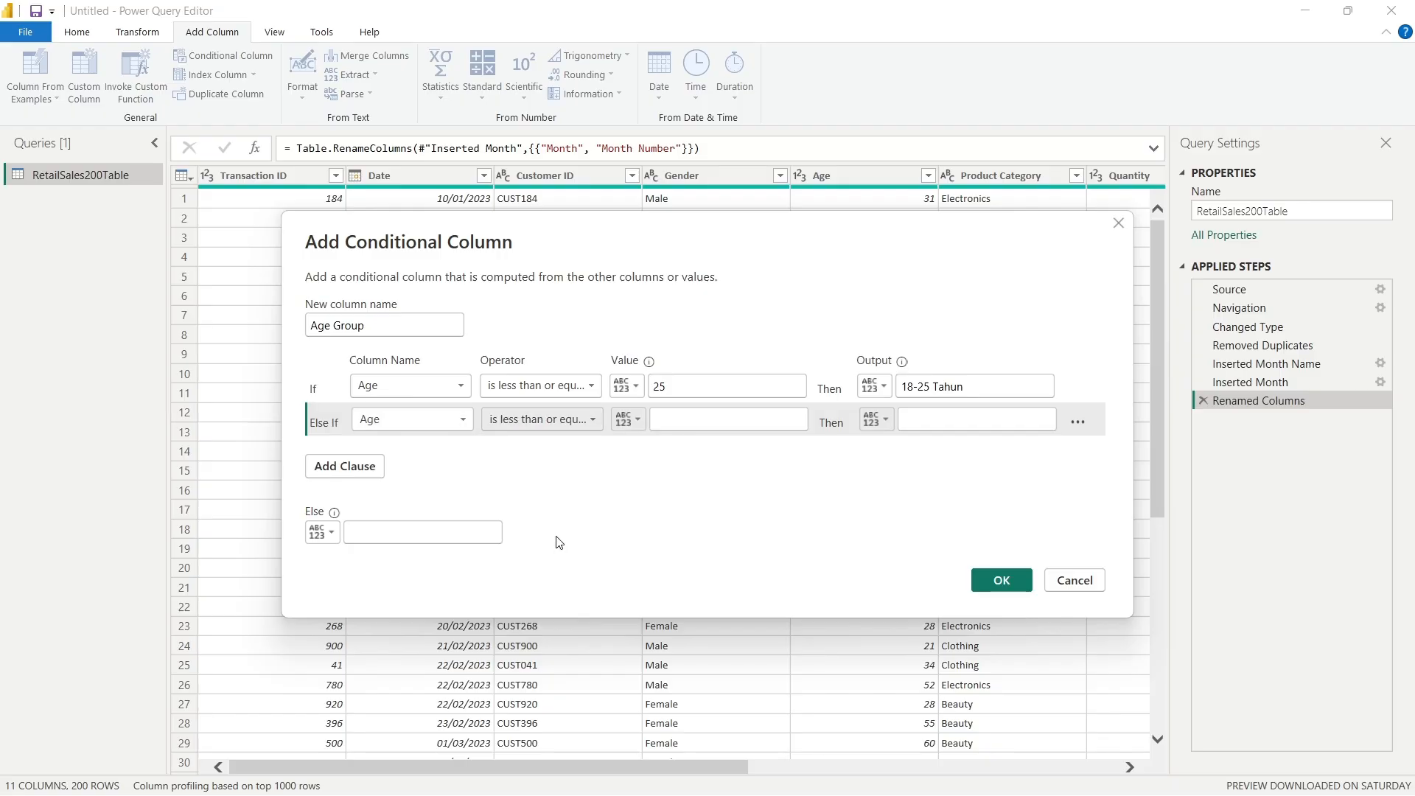
left_click(702, 414)
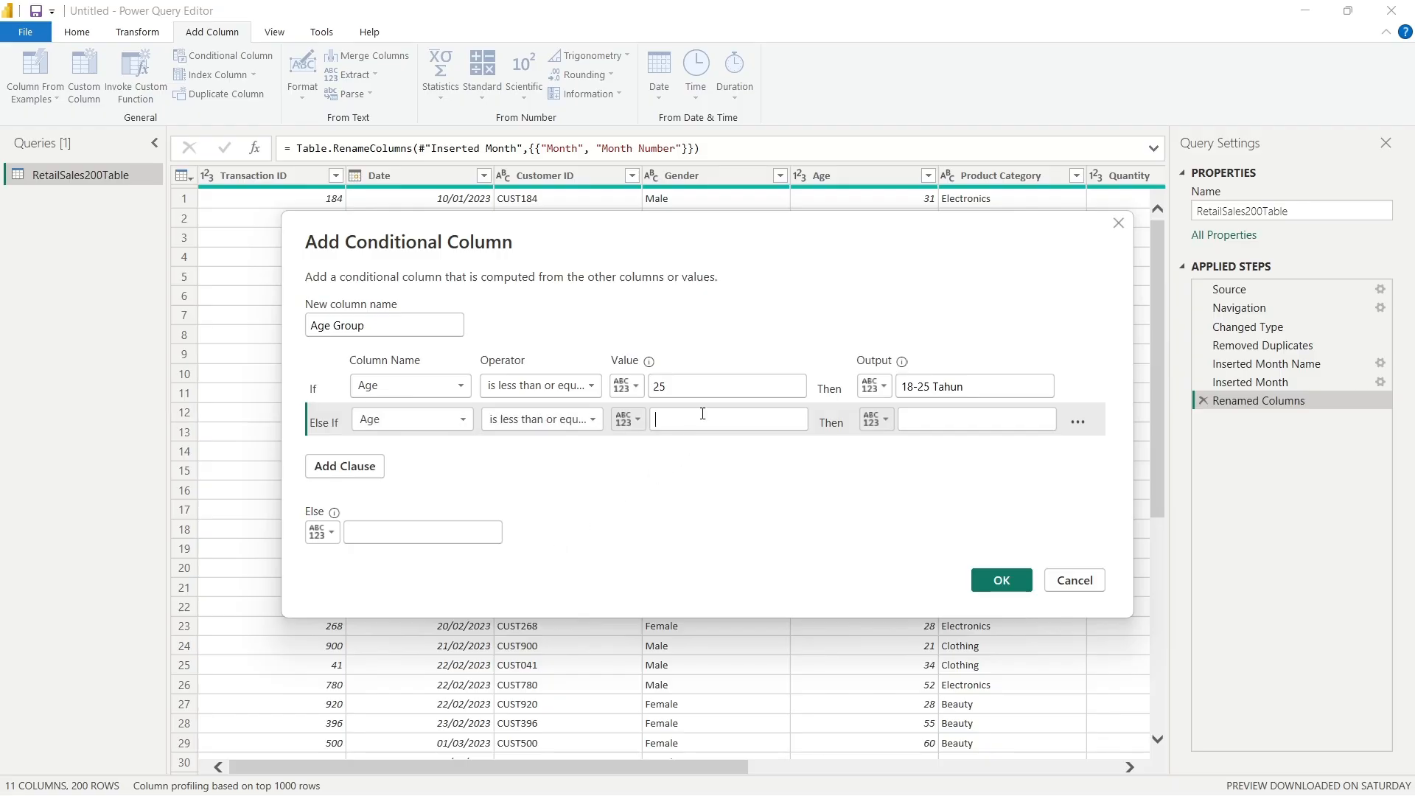
type("35")
- Set the second clause's output to 26-35 Tahun and remove the extra space before Tahun in the first clause's output
left_click(926, 423)
type("26-35")
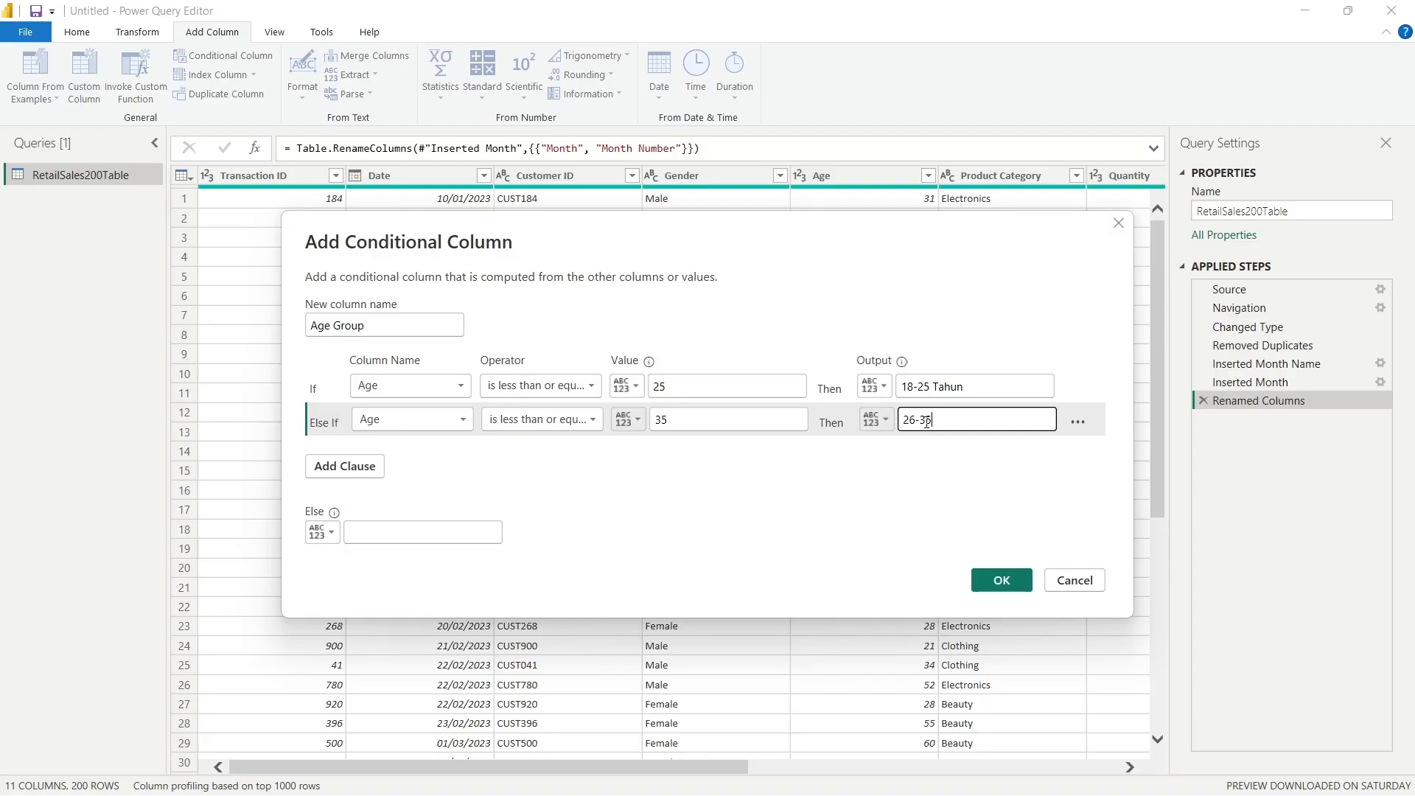
type(" ahun")
left_click(938, 420)
type("T")
left_click(942, 387)
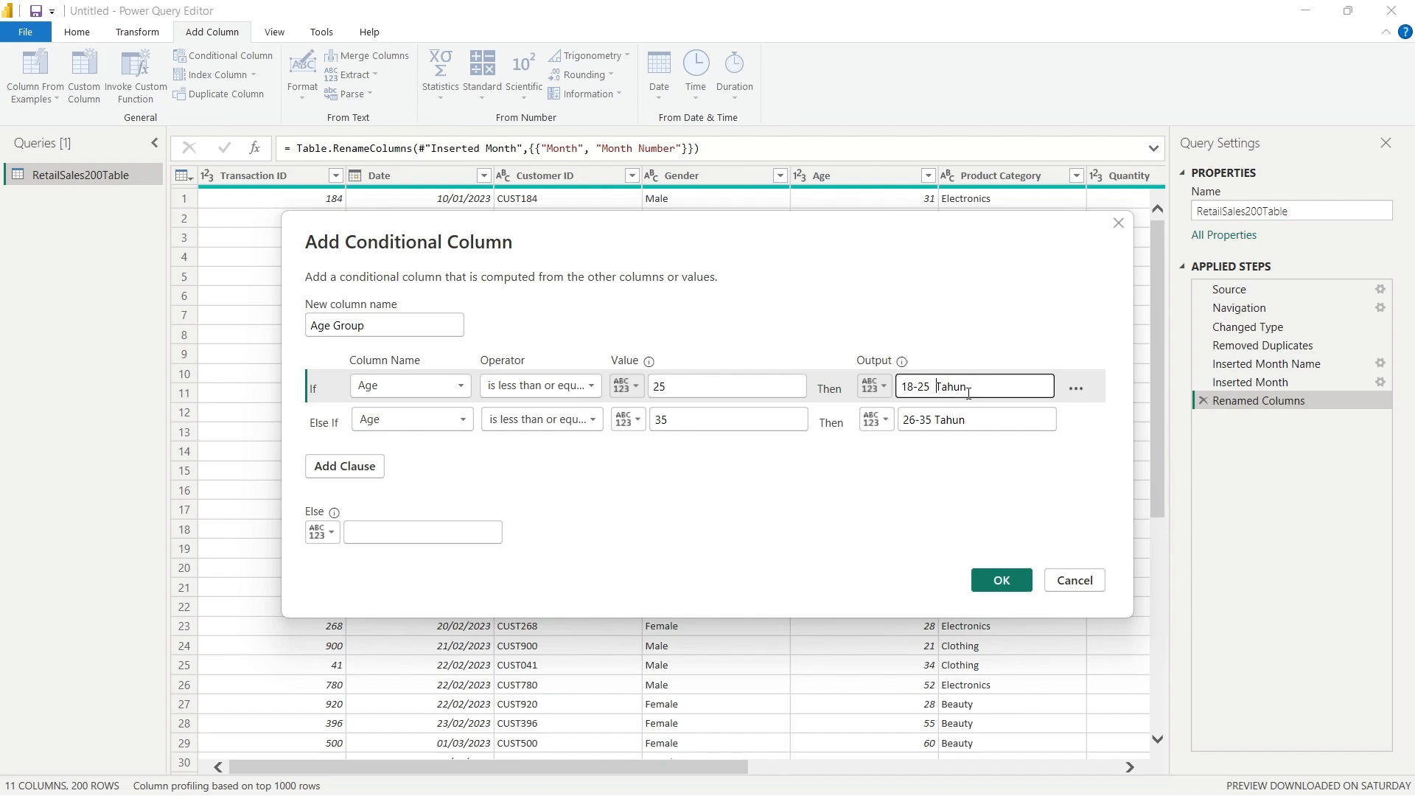
key("BackSpace")
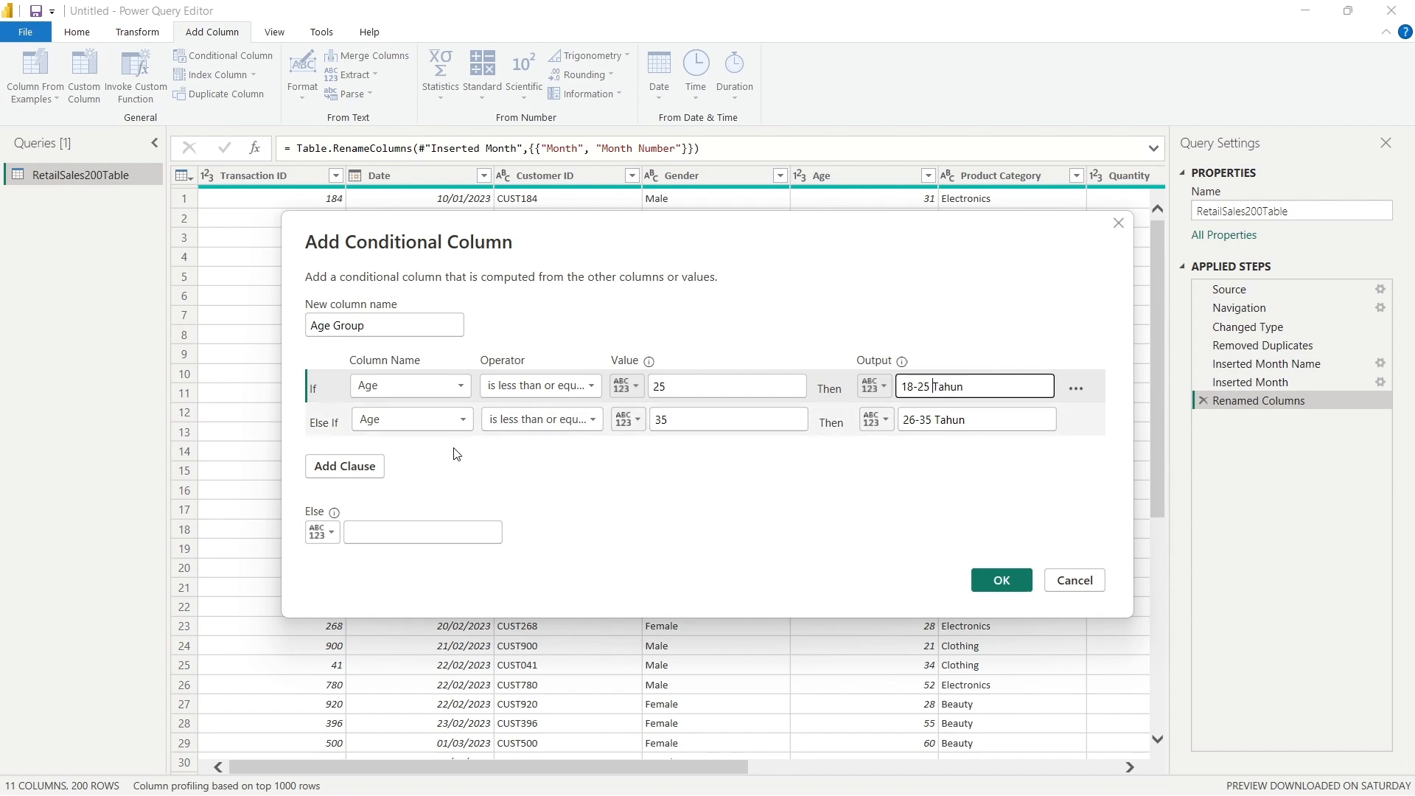
- Add a third Age Group clause: if Age is less than or equal to 45, output 36-45 Tahun
left_click(368, 466)
left_click(392, 450)
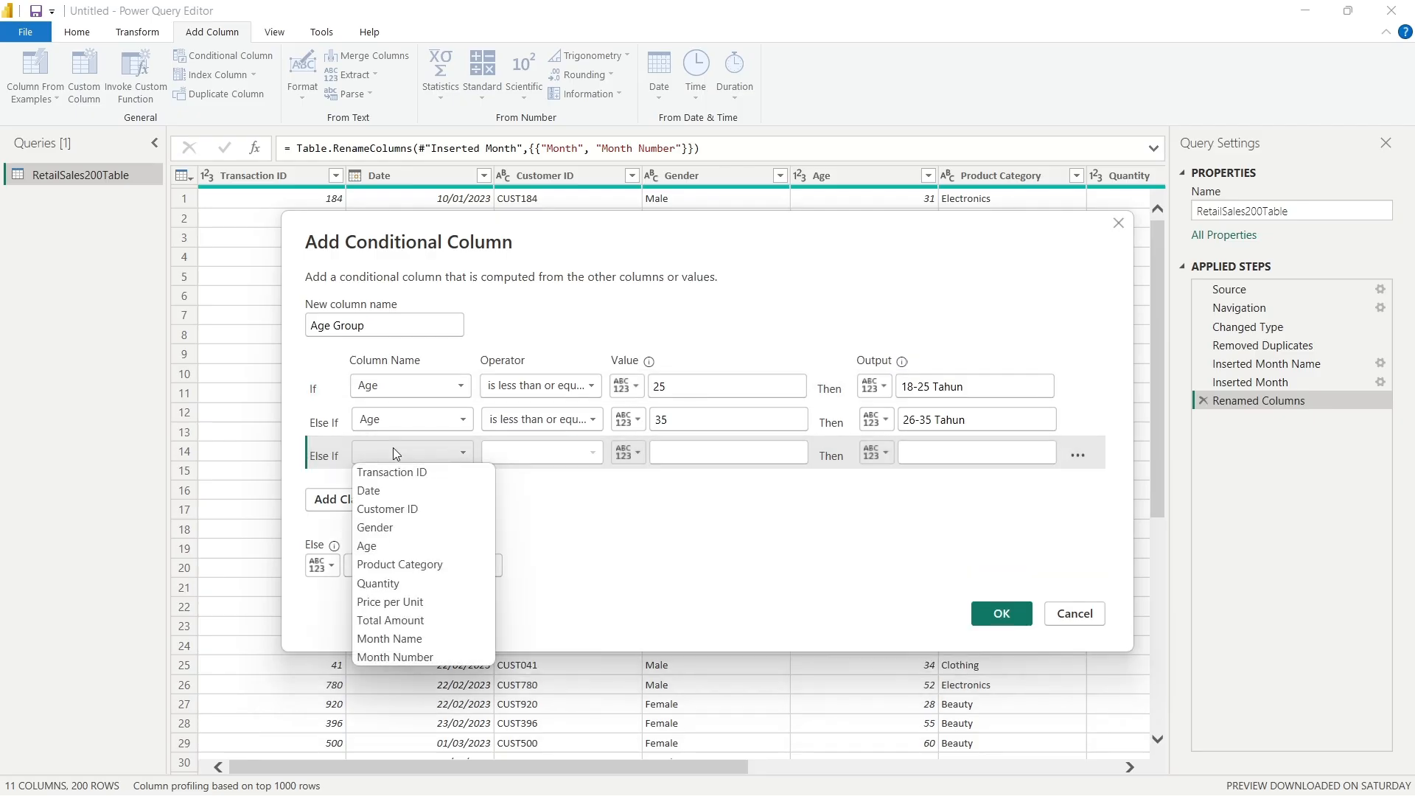
left_click(383, 547)
left_click(529, 454)
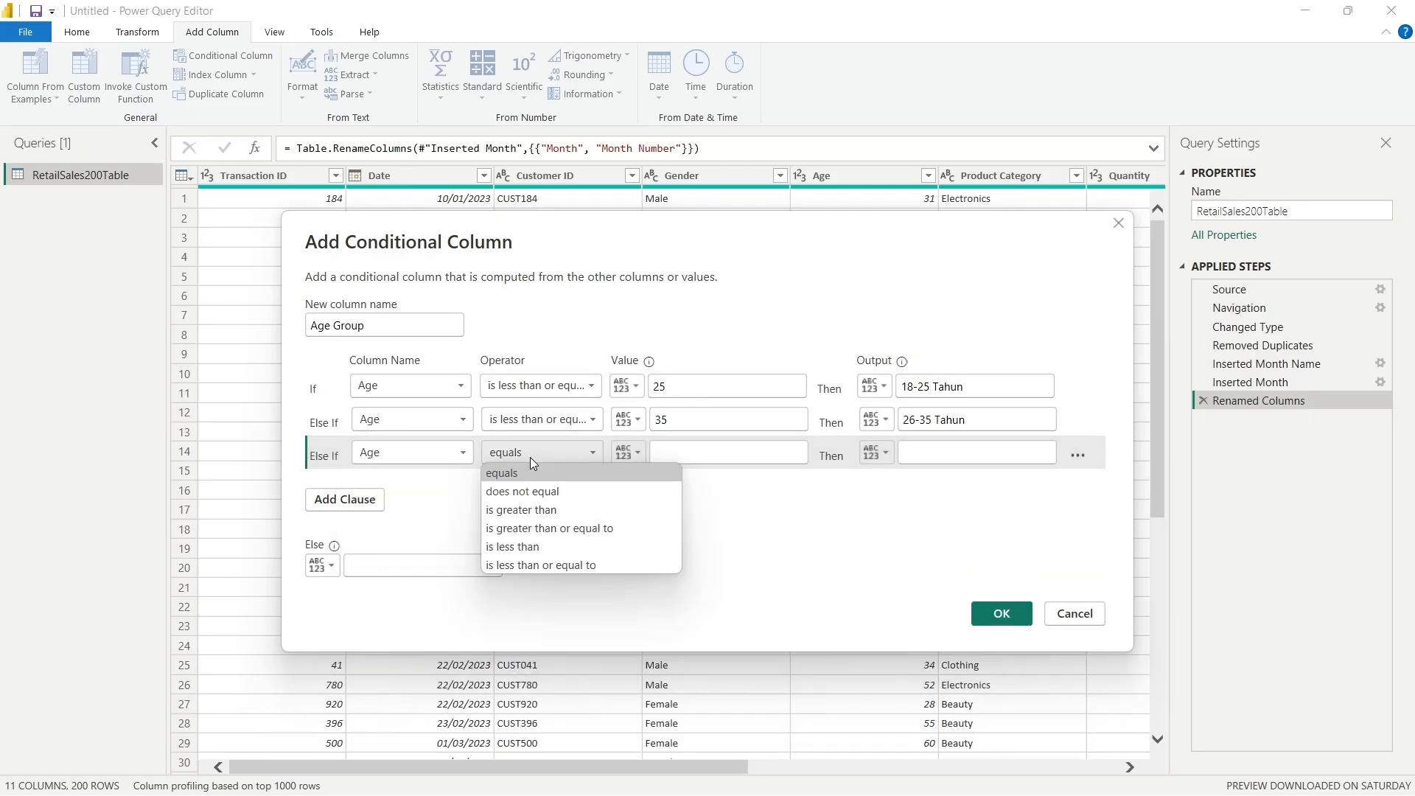
left_click(545, 565)
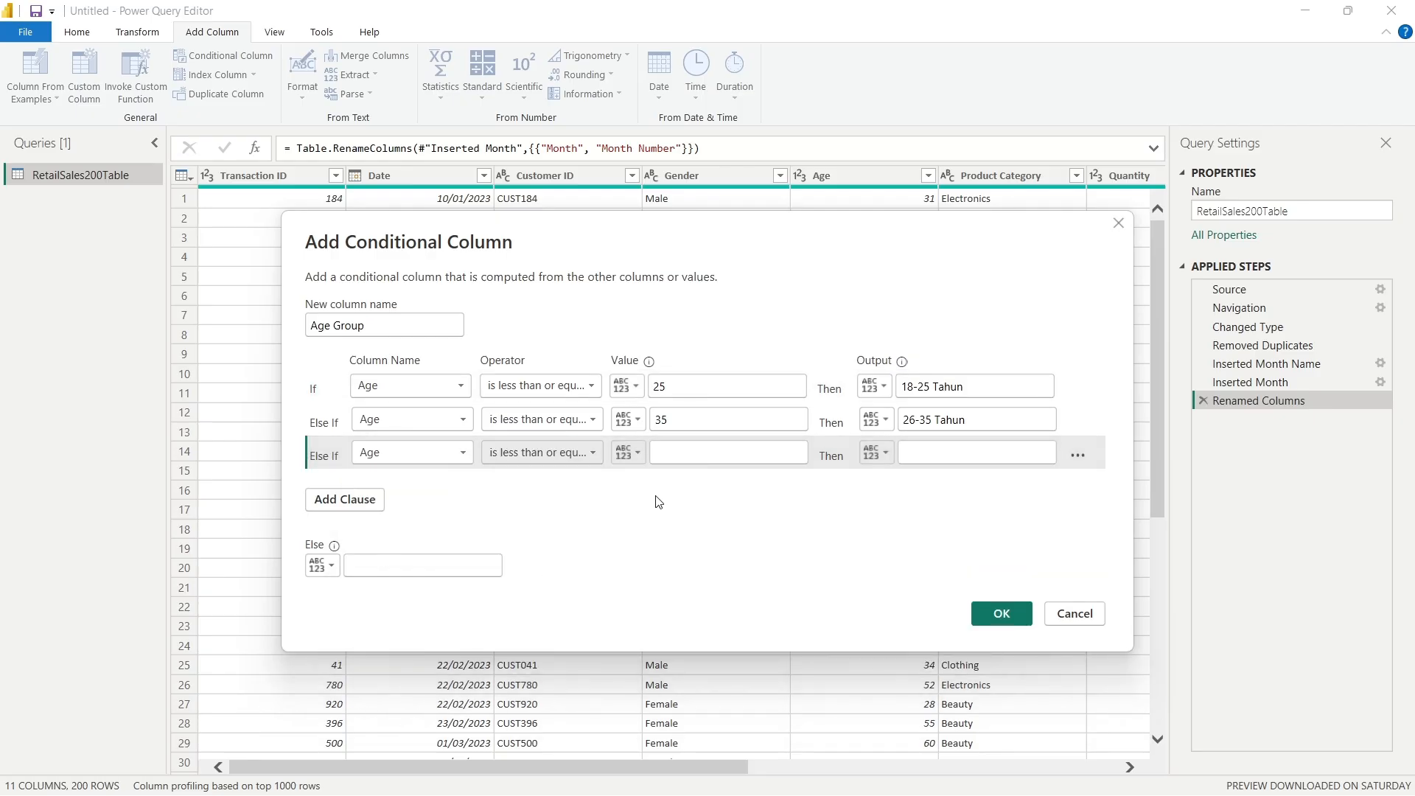
left_click(710, 453)
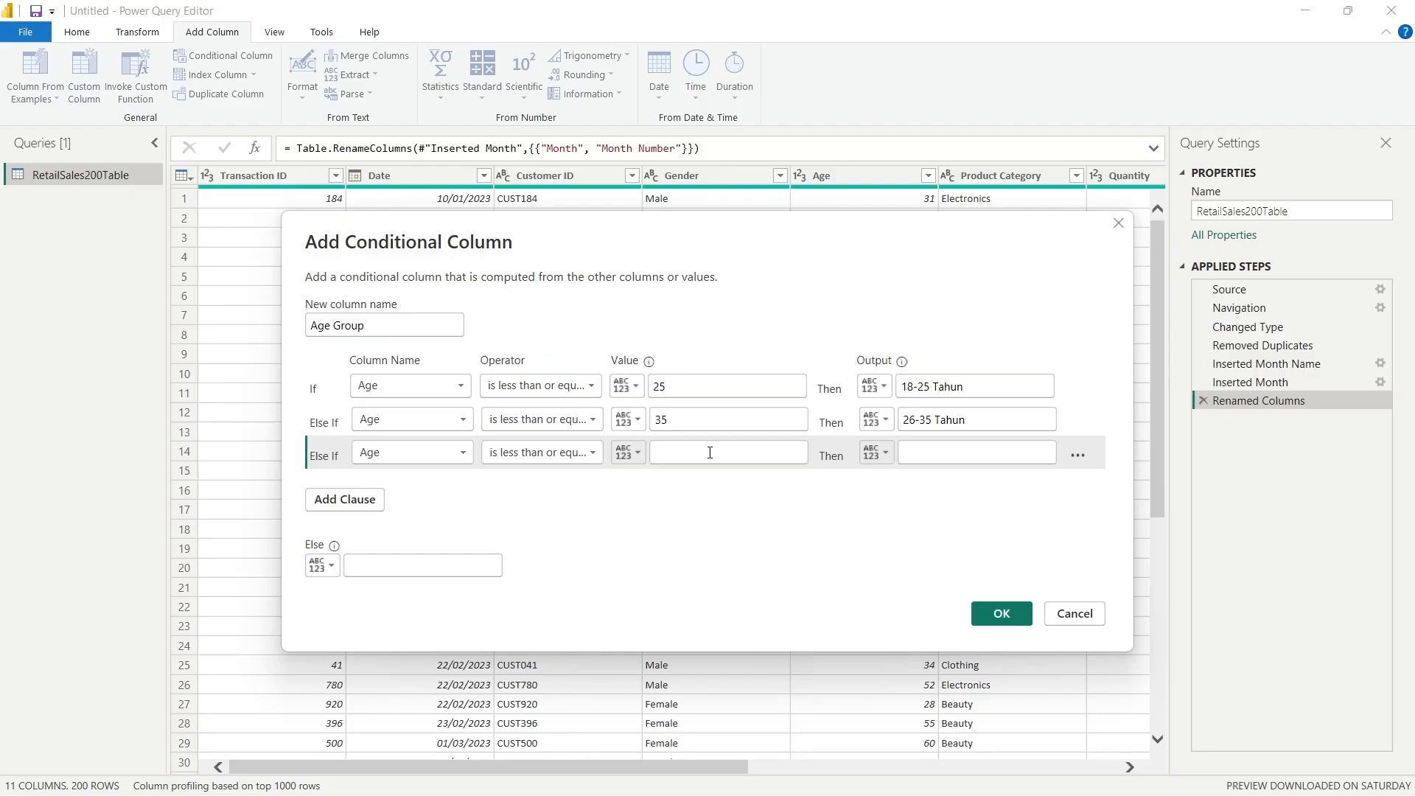
type("45")
left_click(912, 455)
type("36-45 T")
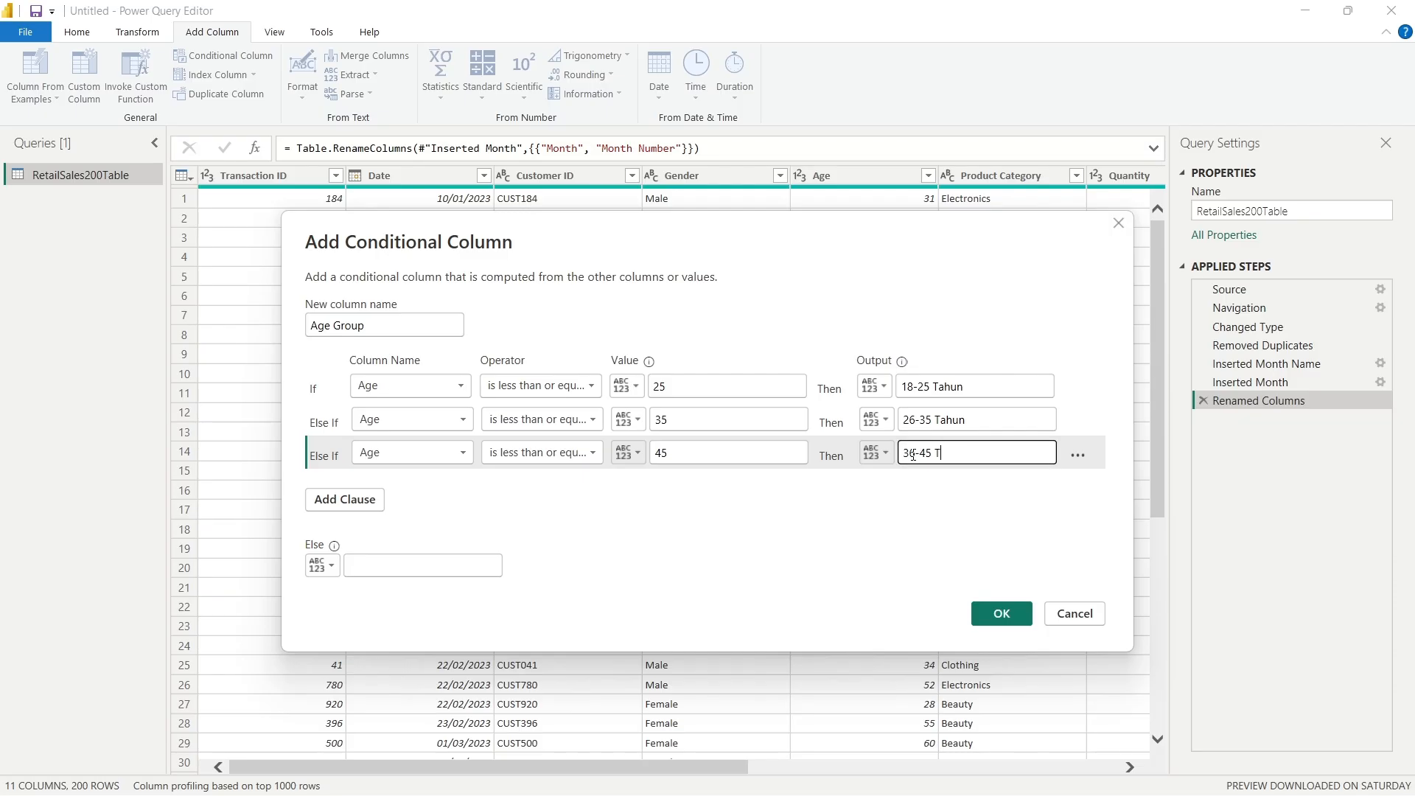
- Add a fourth Age Group clause: if Age is less than or equal to 55, output 45-55 Tahun
left_click(366, 500)
left_click(392, 492)
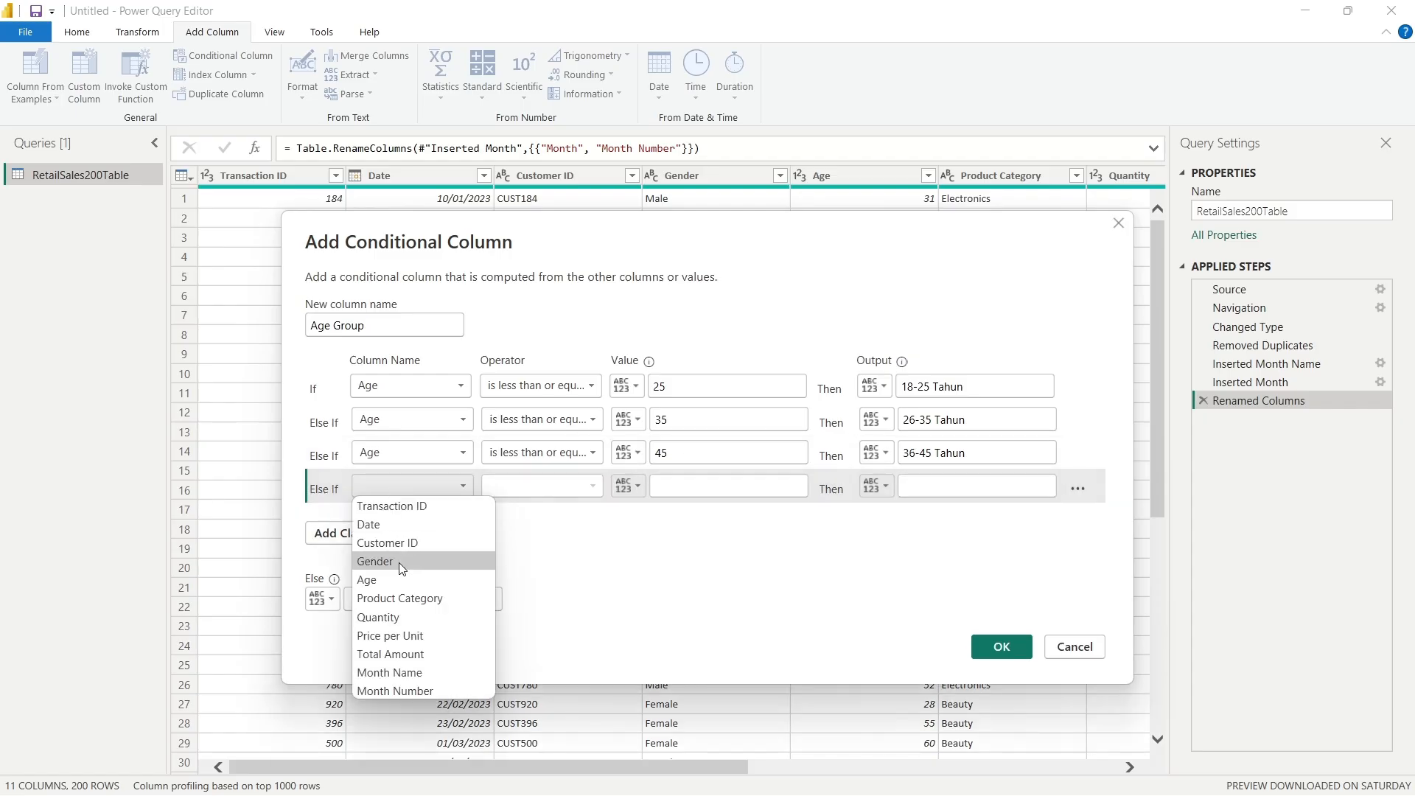
left_click(402, 582)
left_click(519, 492)
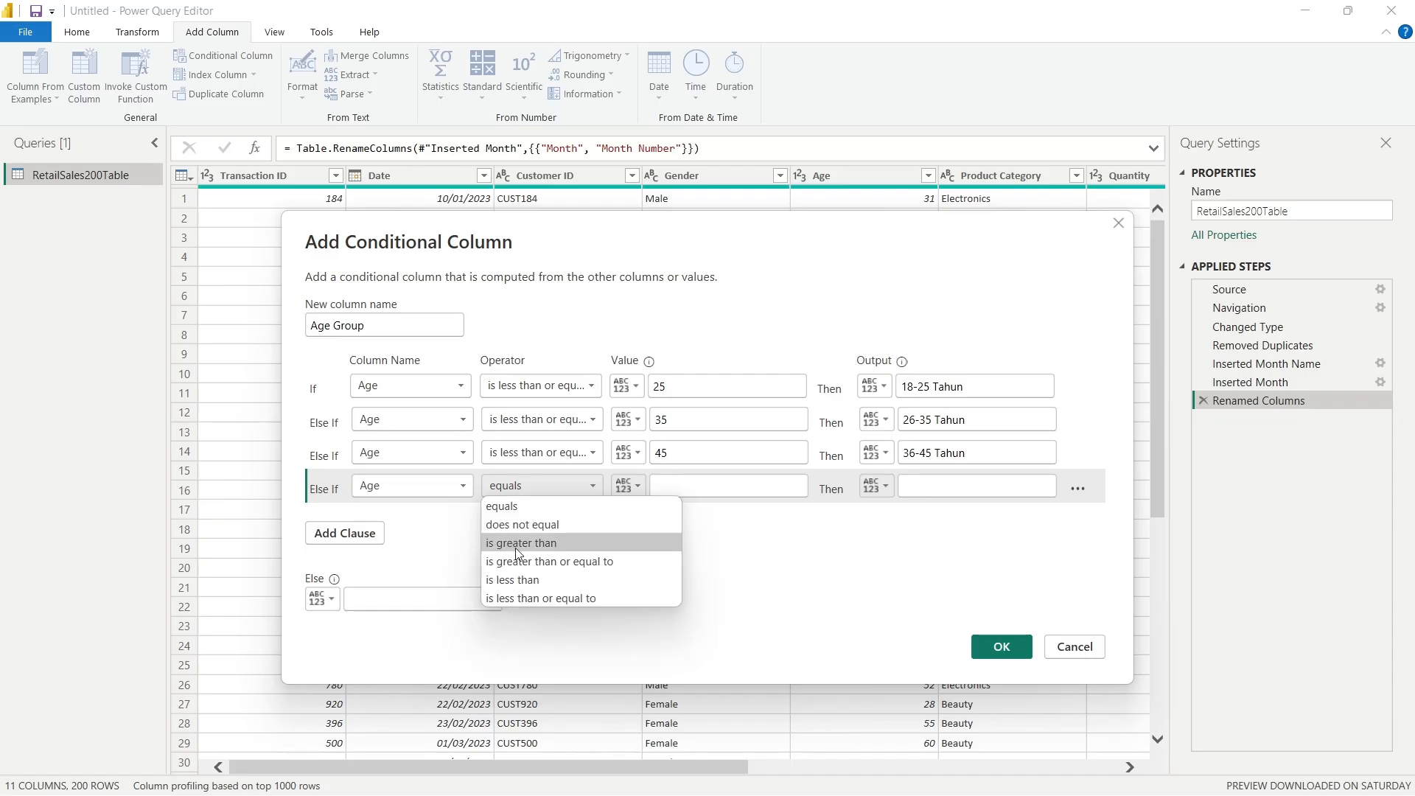
left_click(528, 594)
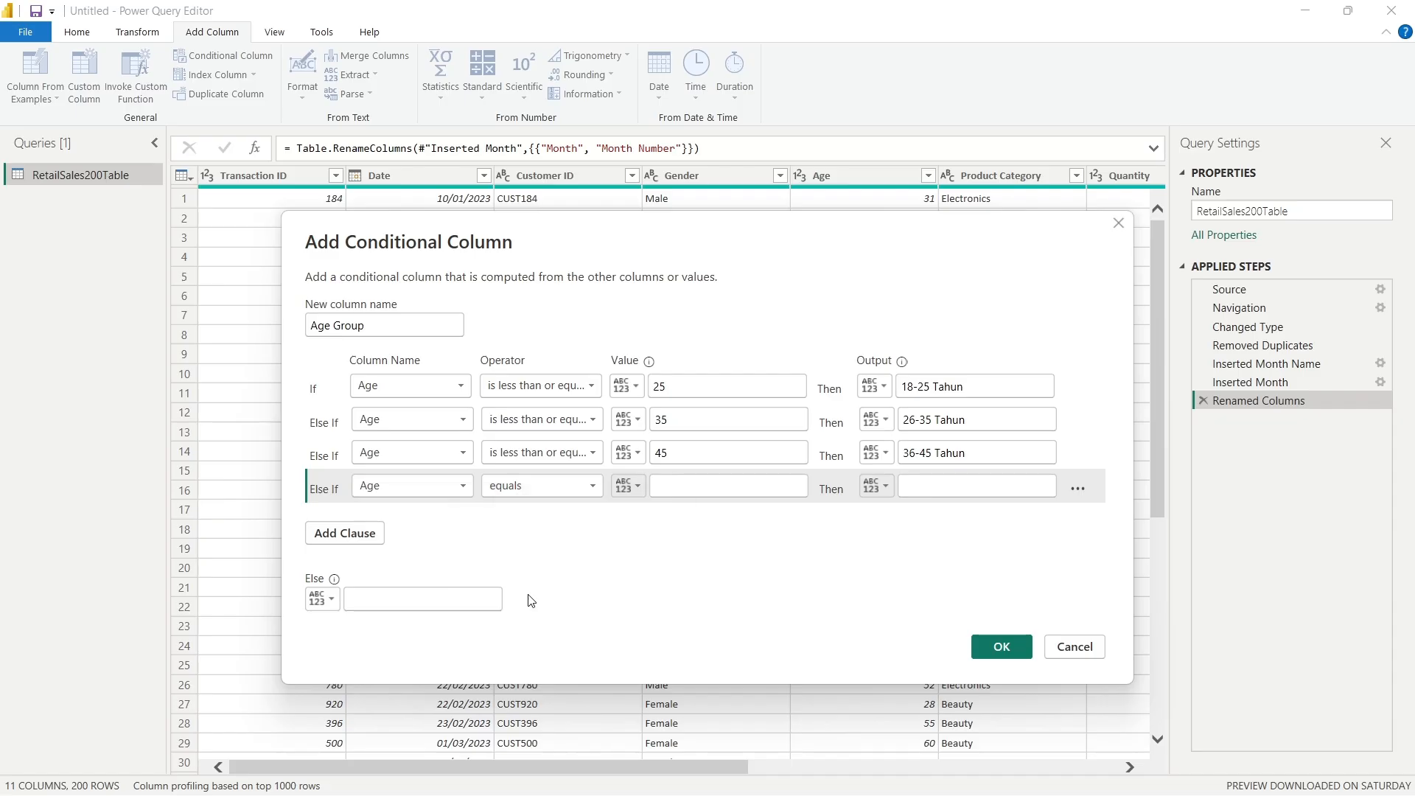
left_click(743, 490)
type("55")
left_click(921, 486)
type("45-")
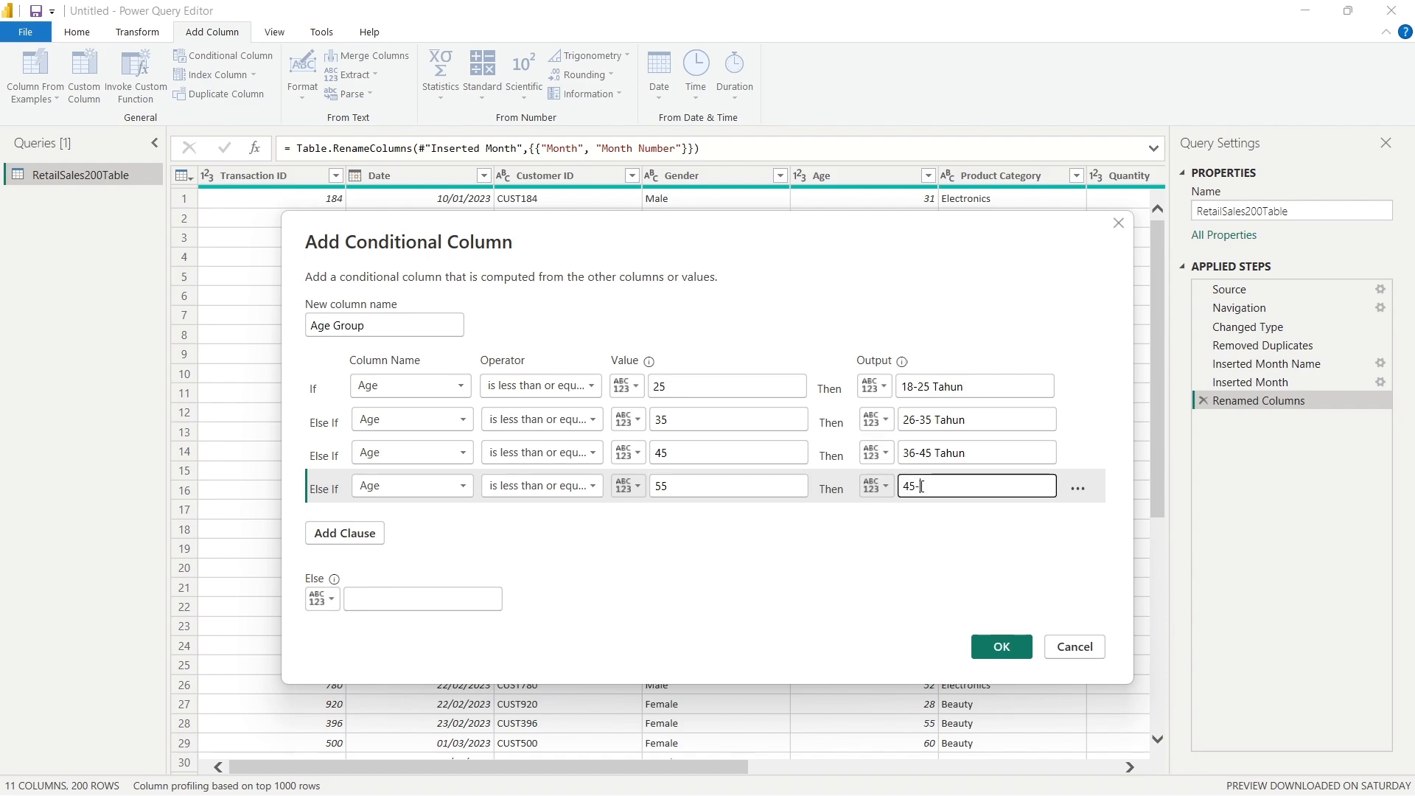
type("55 Tahun")
- Set the Else output to >55 Tahun and create the Age Group conditional column
left_click(396, 596)
left_click(396, 595)
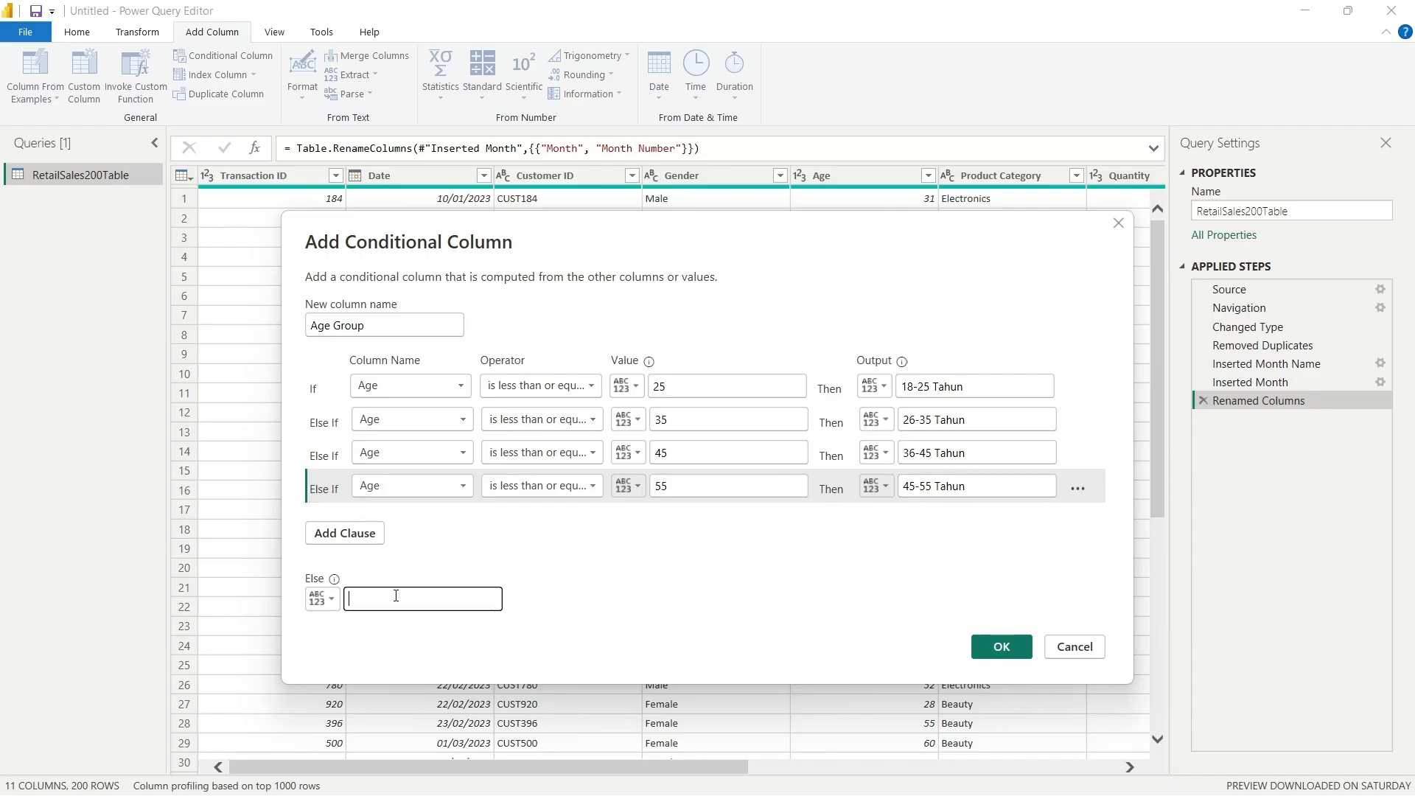
type(">55 Tahun")
left_click(1003, 652)
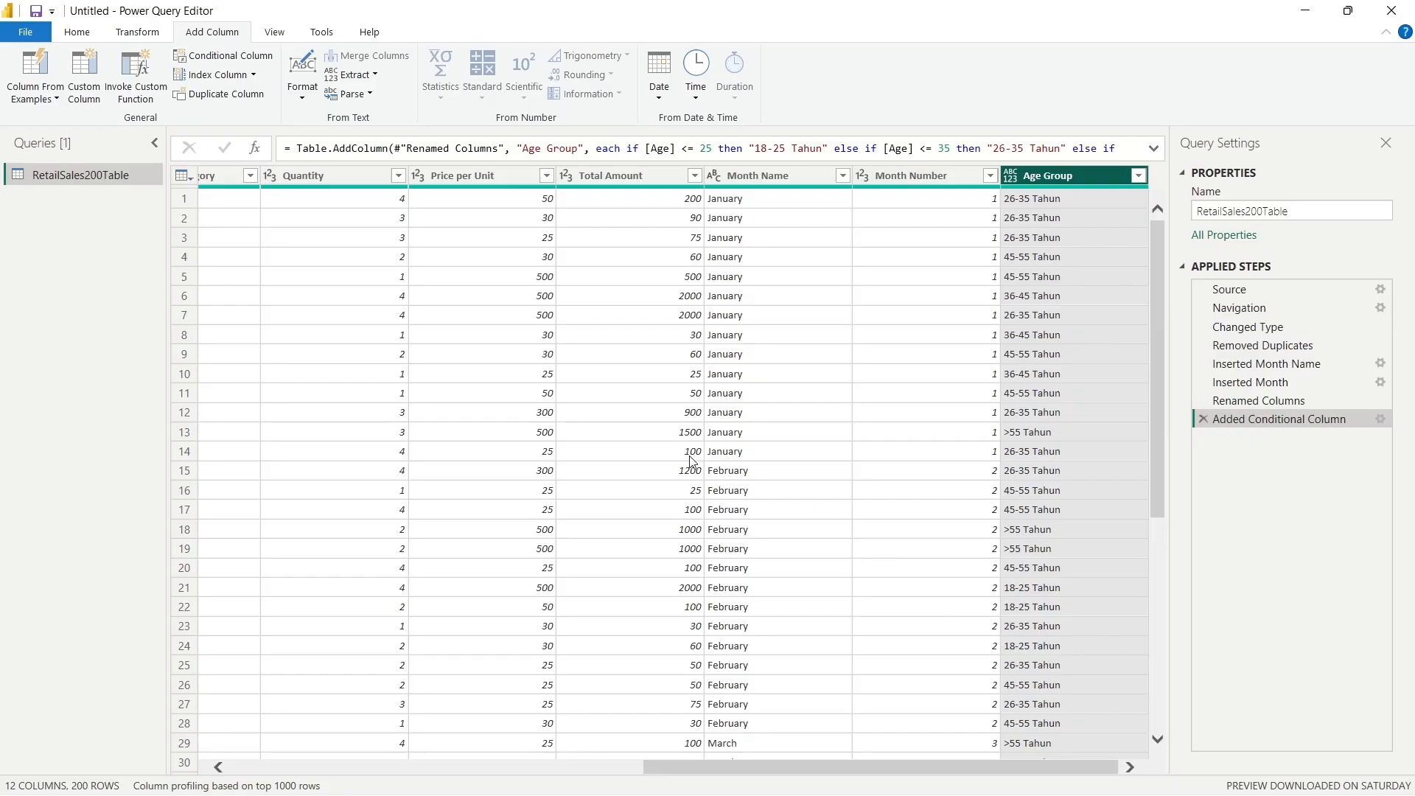
- Review the table rows, comparing the Age values with the new Age Group column
scroll(625, 243, "left", 5)
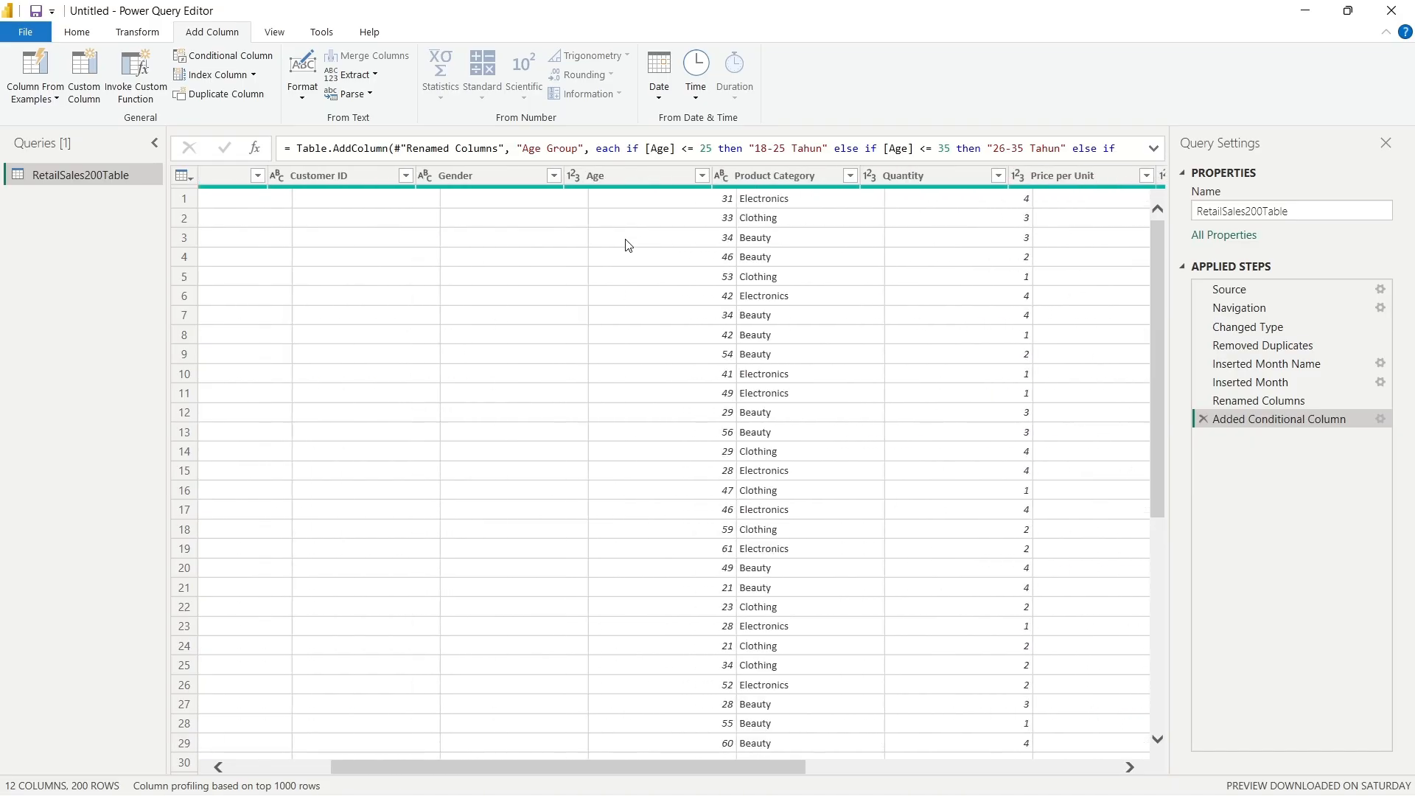
scroll(628, 245, "left", 3)
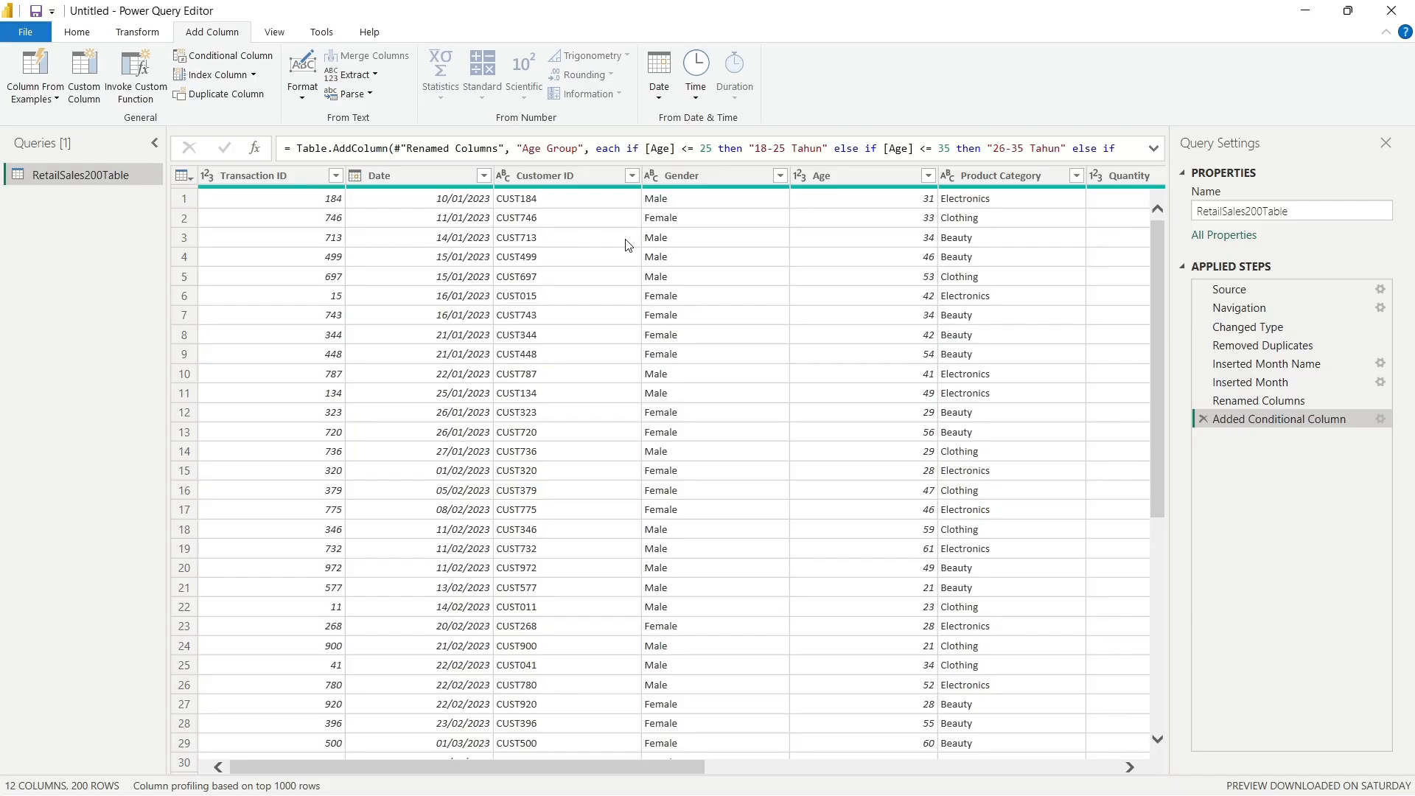
scroll(628, 245, "right", 8)
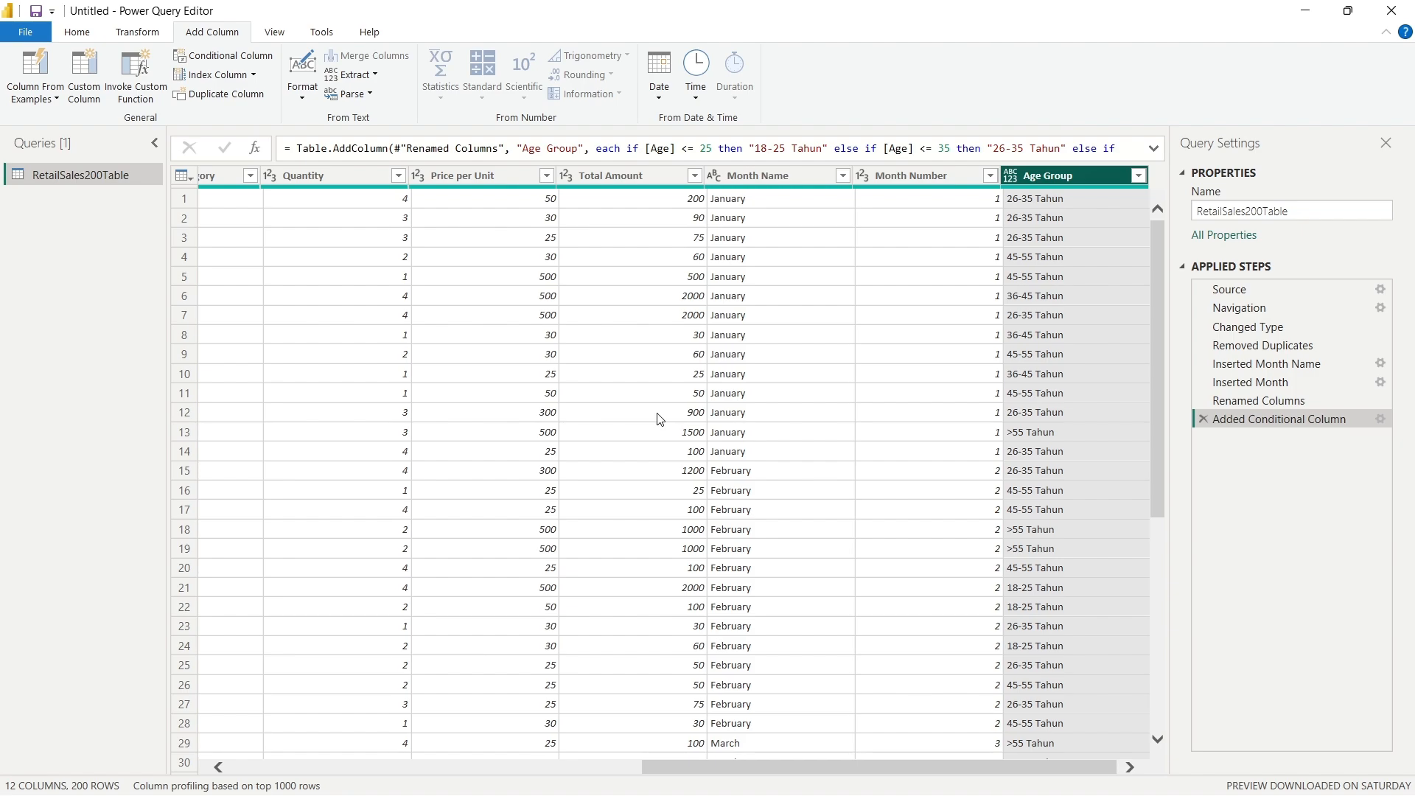
scroll(659, 419, "left", 8)
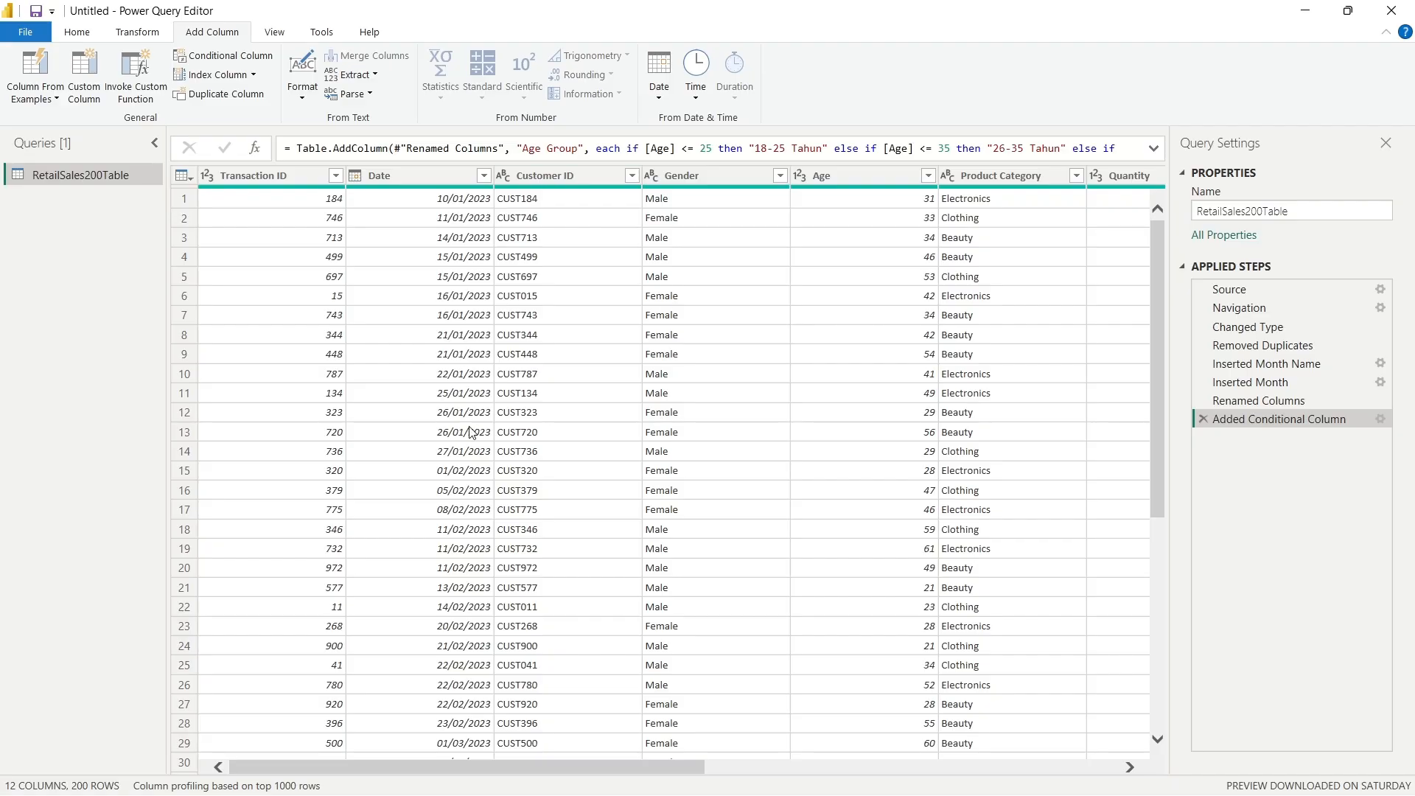
scroll(472, 432, "right", 1)
scroll(472, 432, "right", 10)
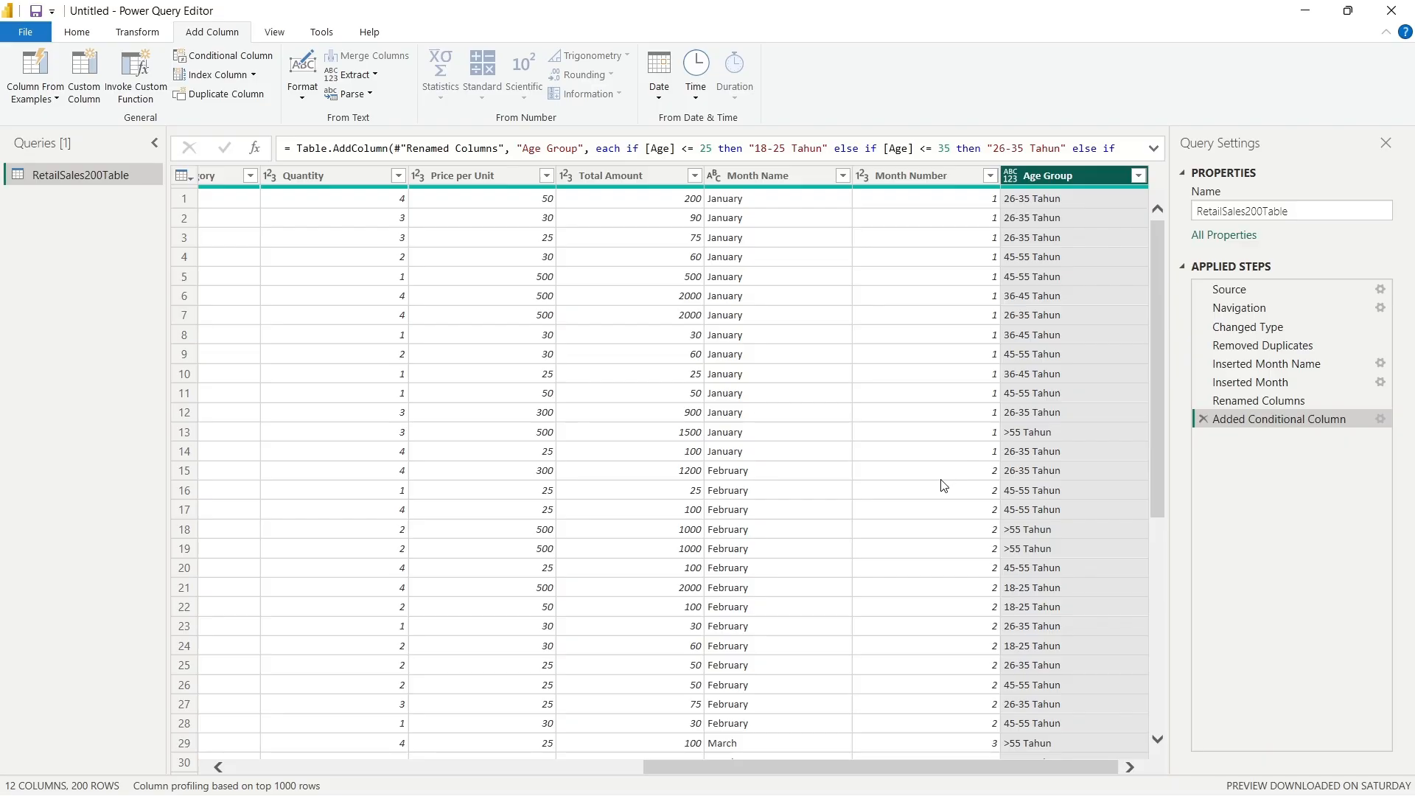
scroll(945, 486, "down", 5)
scroll(945, 485, "down", 14)
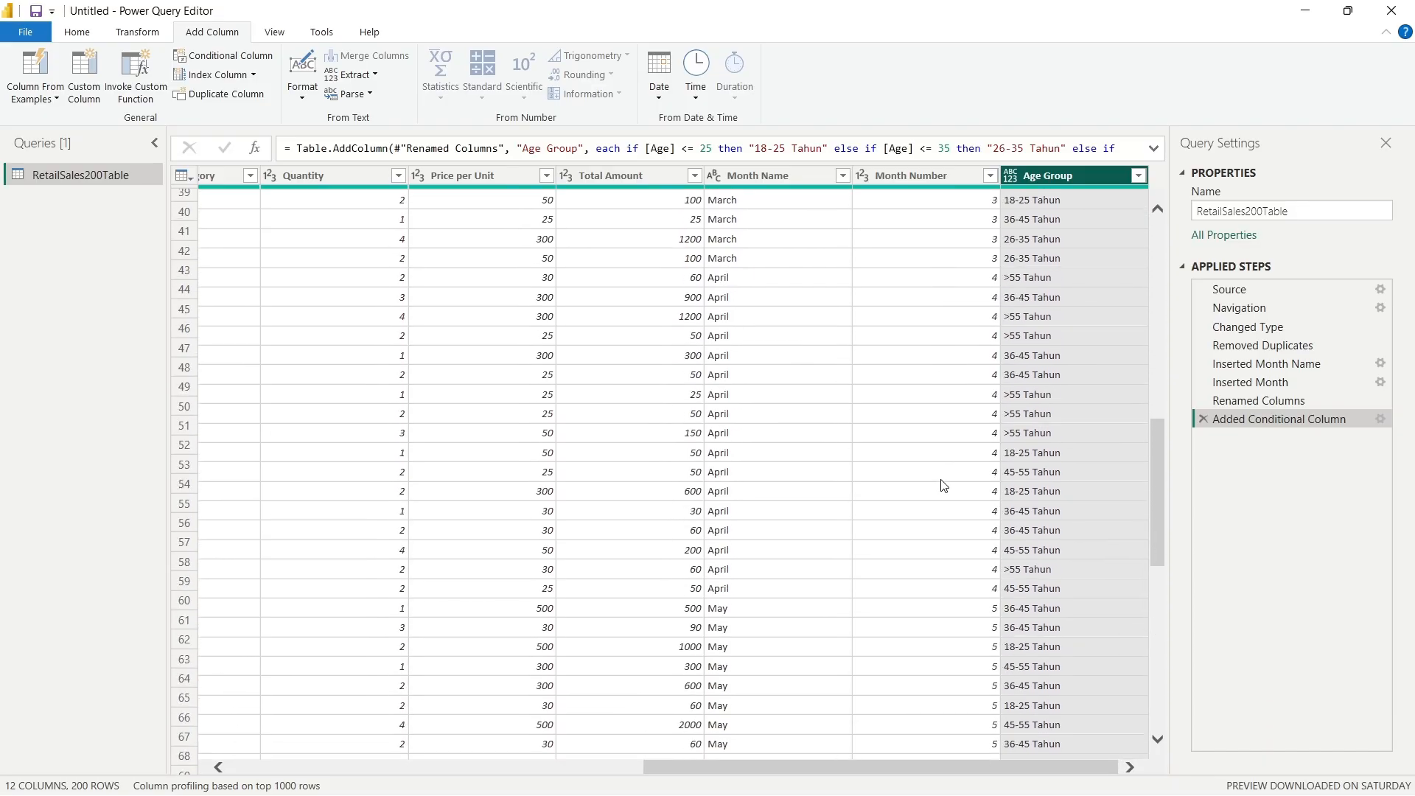
scroll(944, 485, "down", 5)
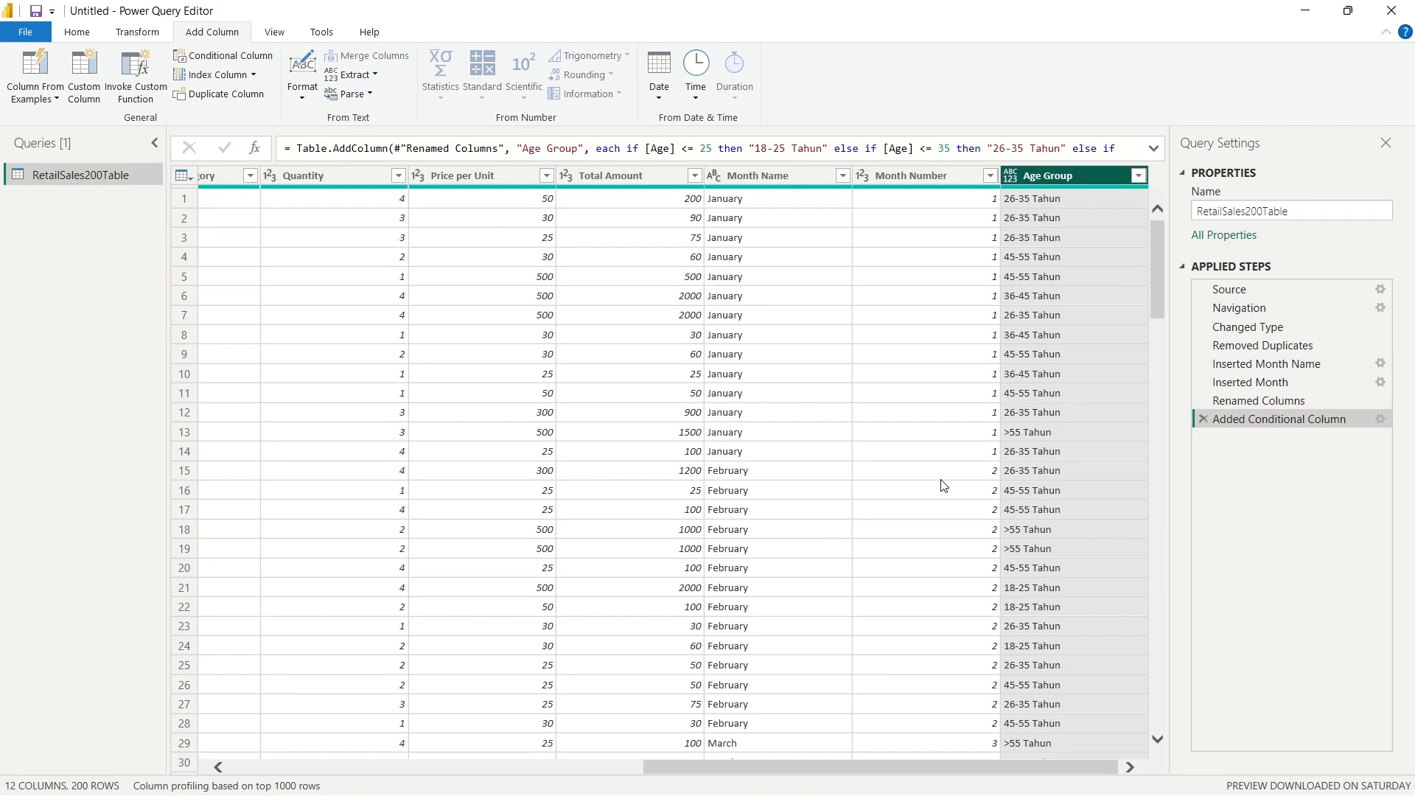
scroll(770, 490, "left", 6)
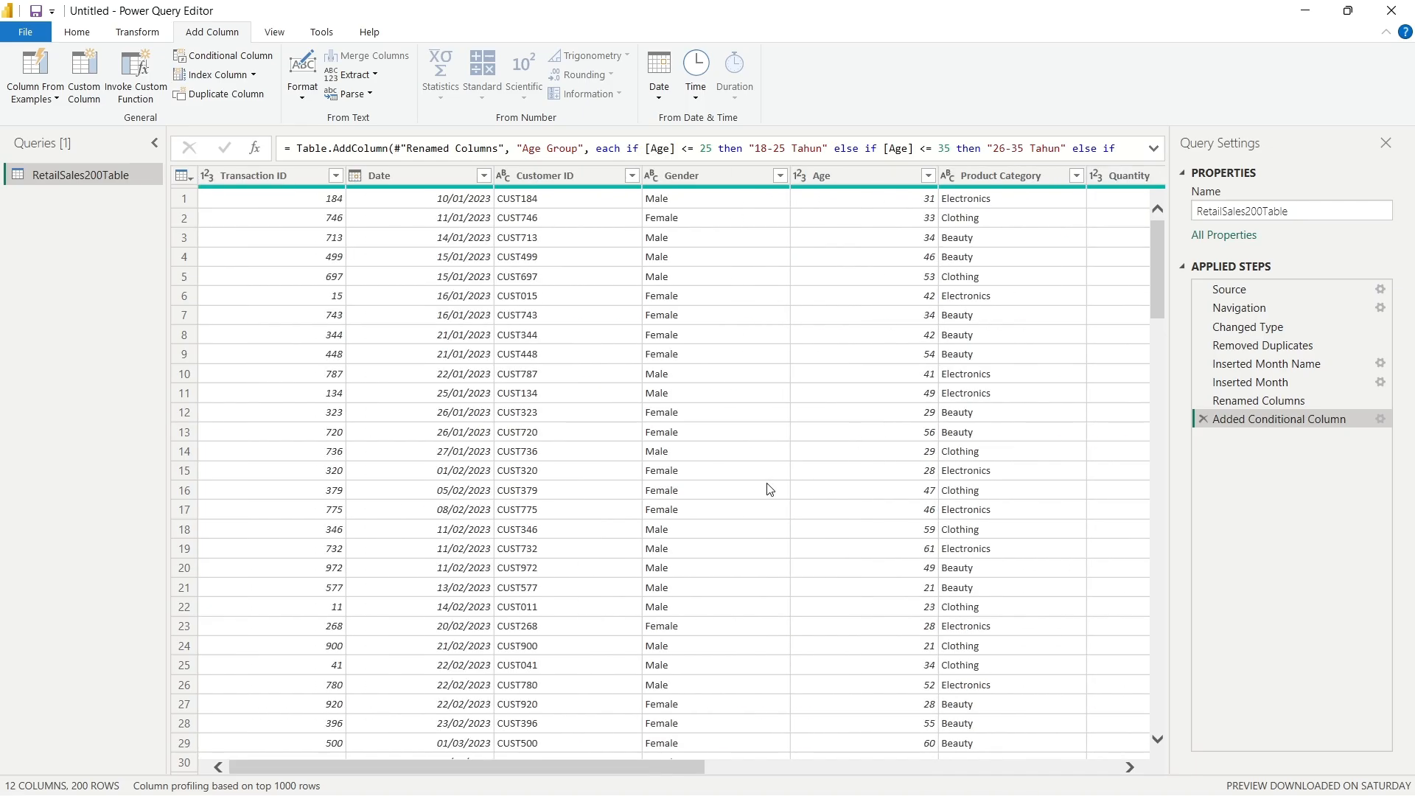
- Apply the query changes and close the Power Query Editor to load the table into the report
left_click(77, 33)
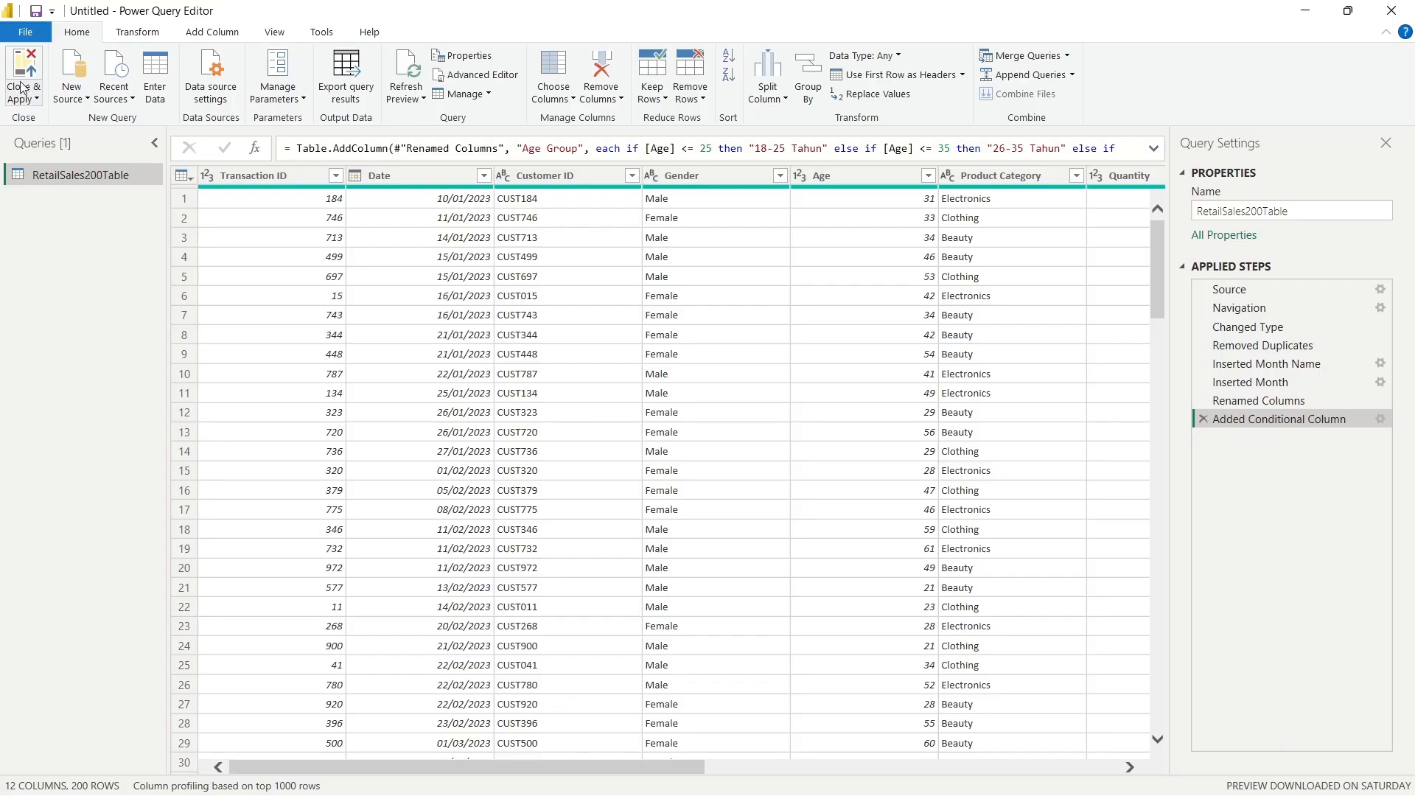
left_click(22, 87)
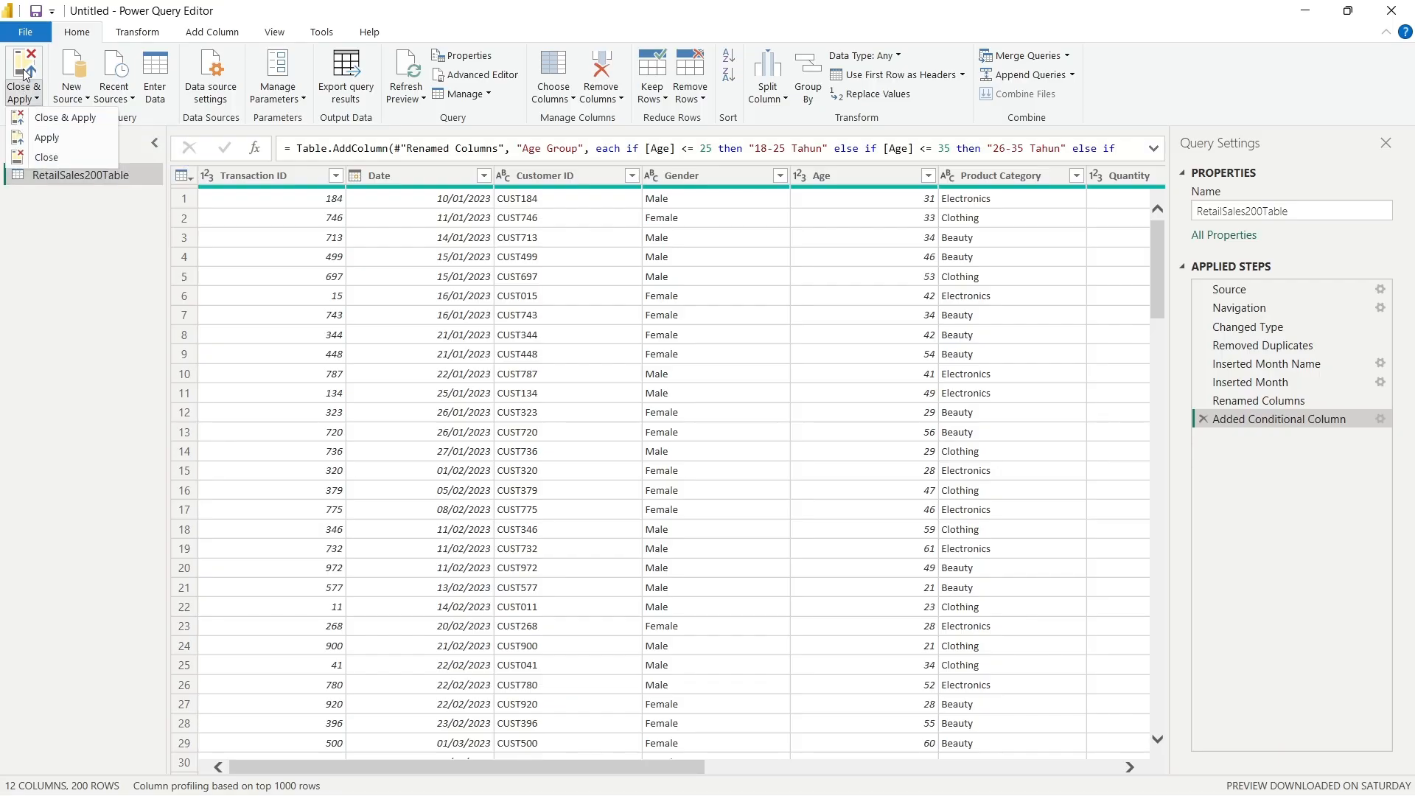
left_click(26, 63)
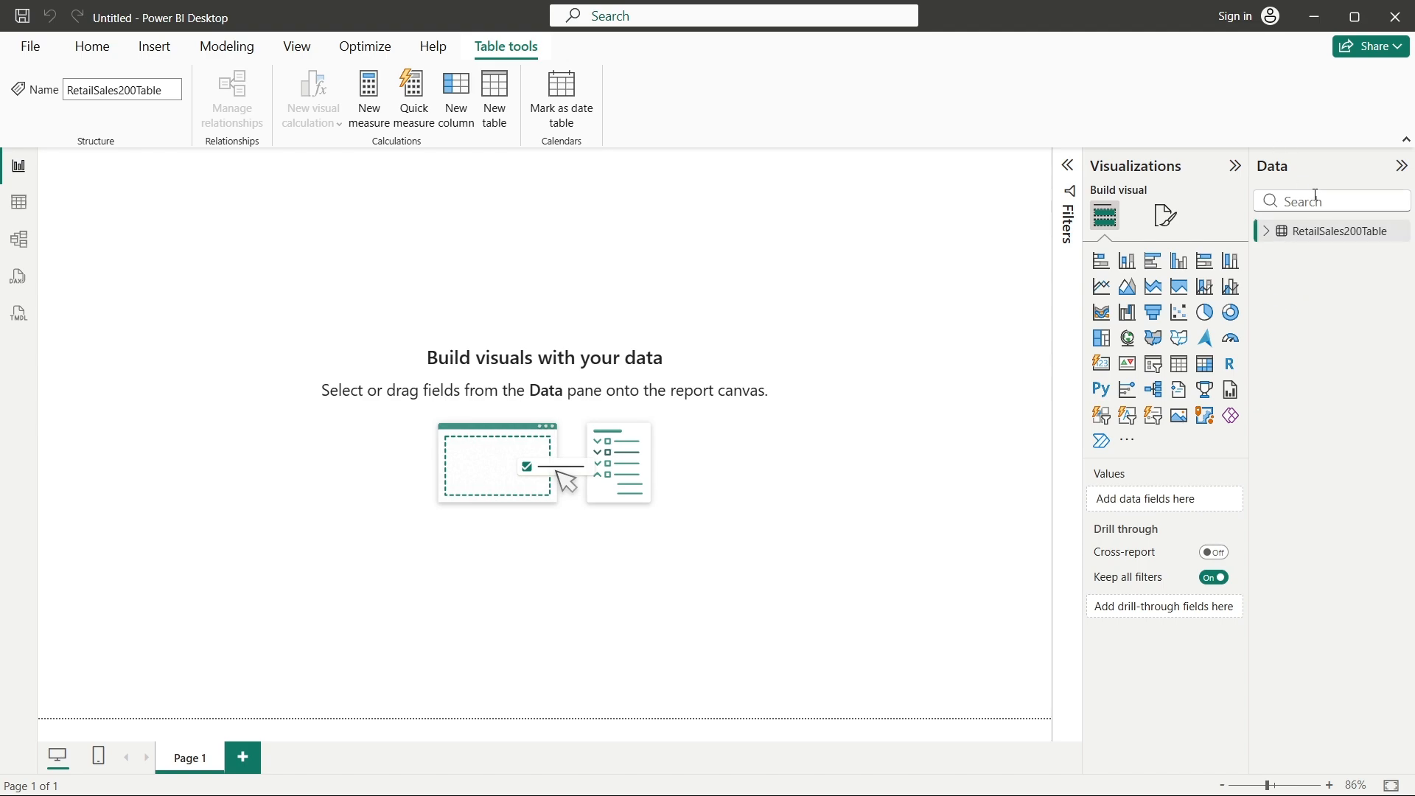
- Create a new measure in RetailSales200Table and clear its default formula text
right_click(1315, 235)
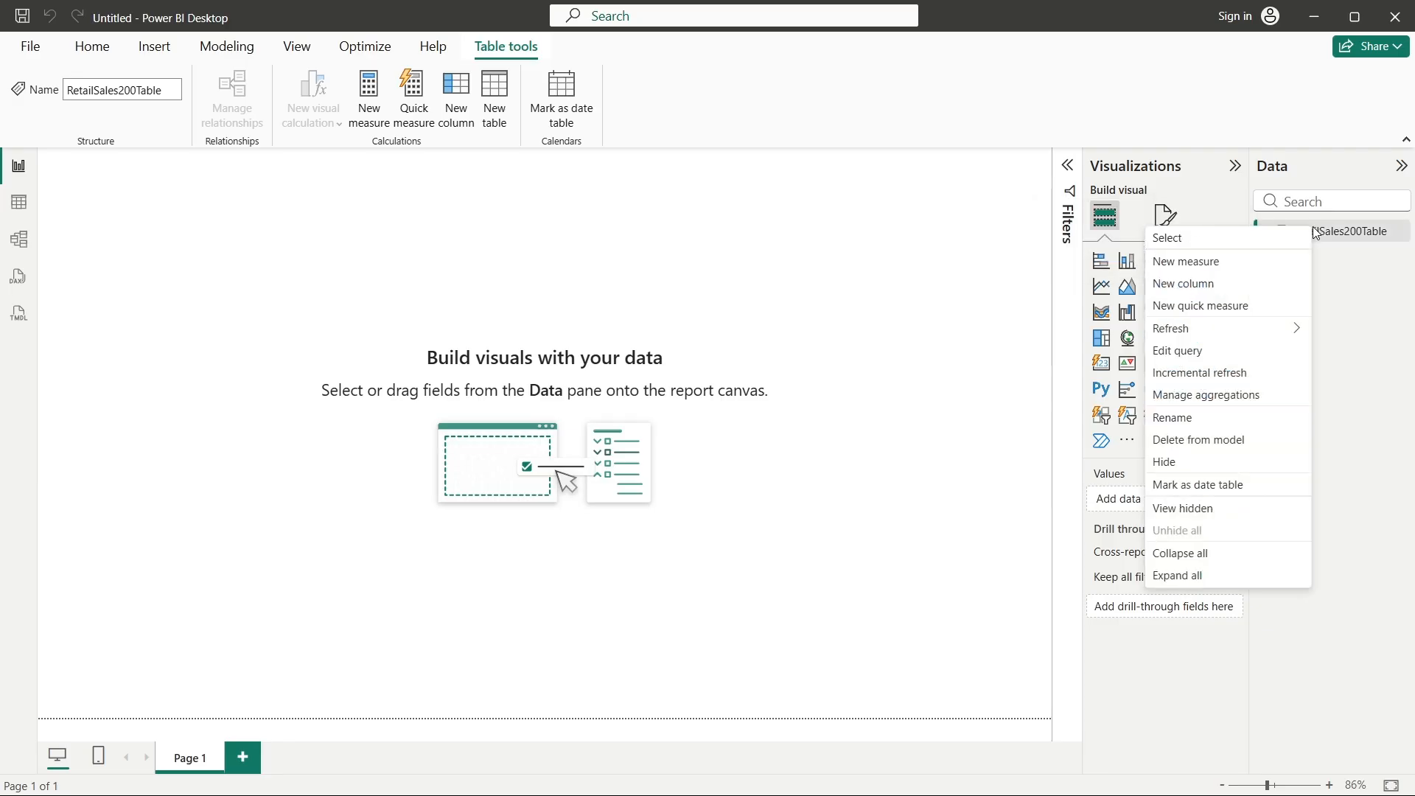
left_click(1252, 272)
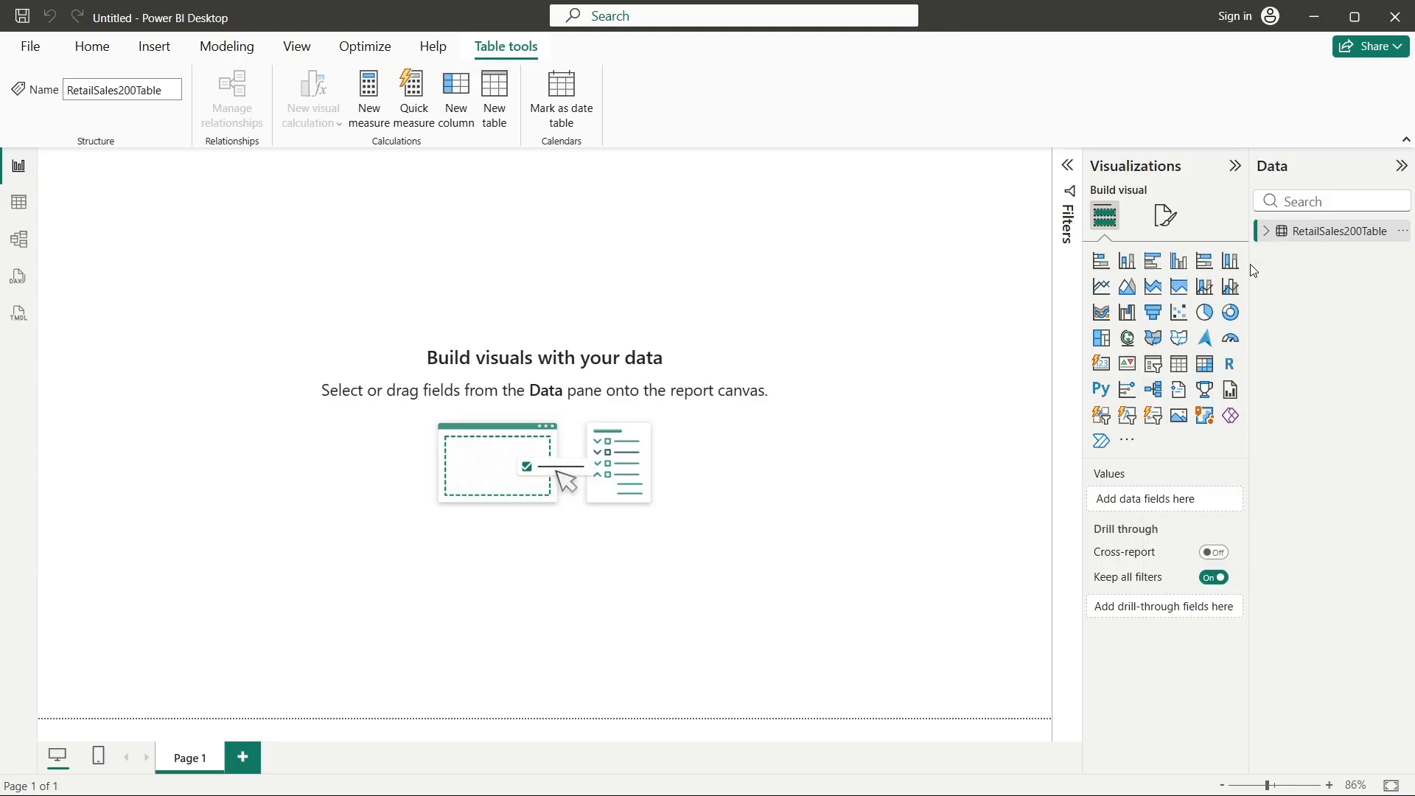
key("BackSpace")
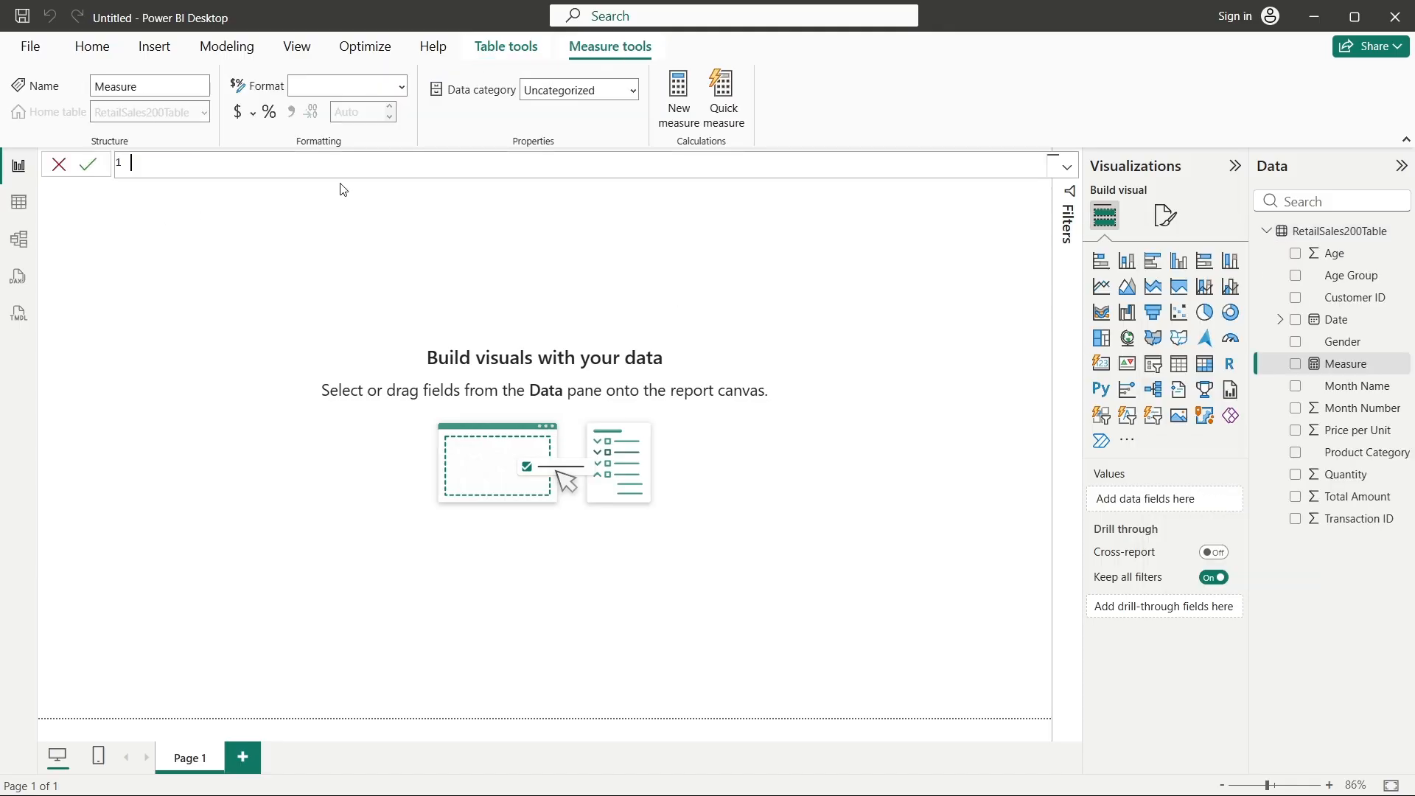
- Switch to the Notepad notes and copy the formula Total Penjualan = SUM('RetailSales200Table'[Total Amount])
key("alt+Tab")
key("Tab")
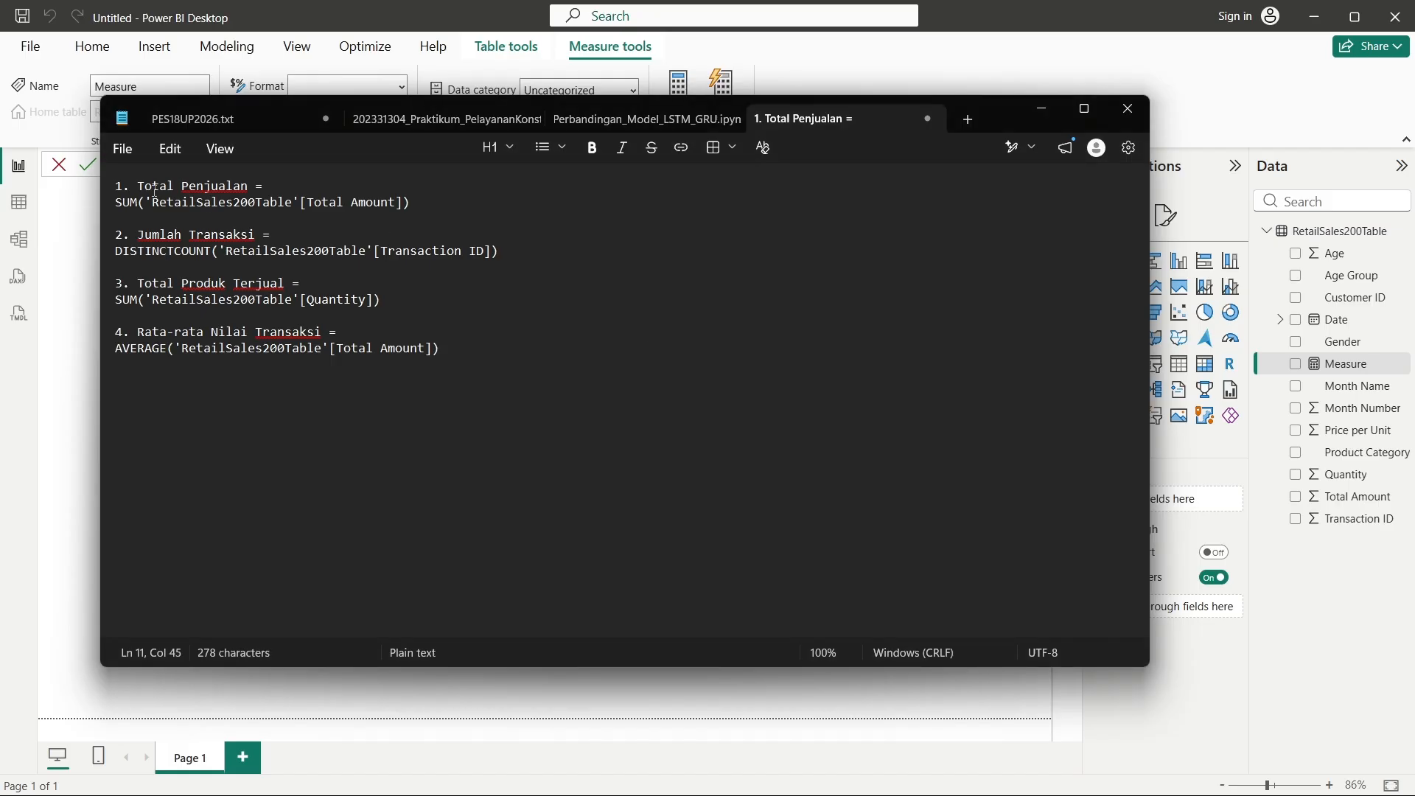
left_click_drag(138, 187, 431, 207)
key("ctrl+c")
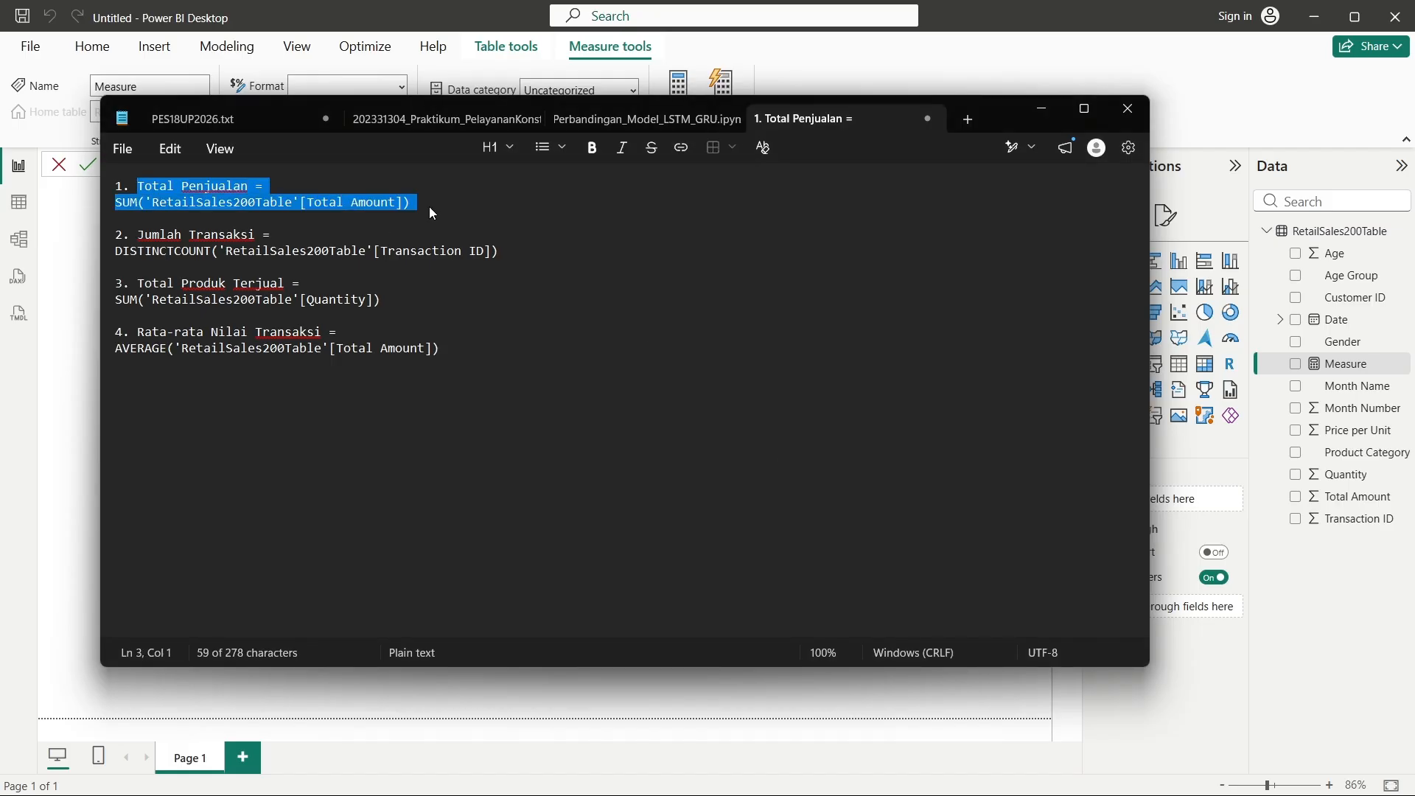
- Switch back to Power BI and create a RetailSales200Table measure with the copied formula Total Penjualan = SUM('RetailSales200Table'[Total Amount])
left_click(78, 327)
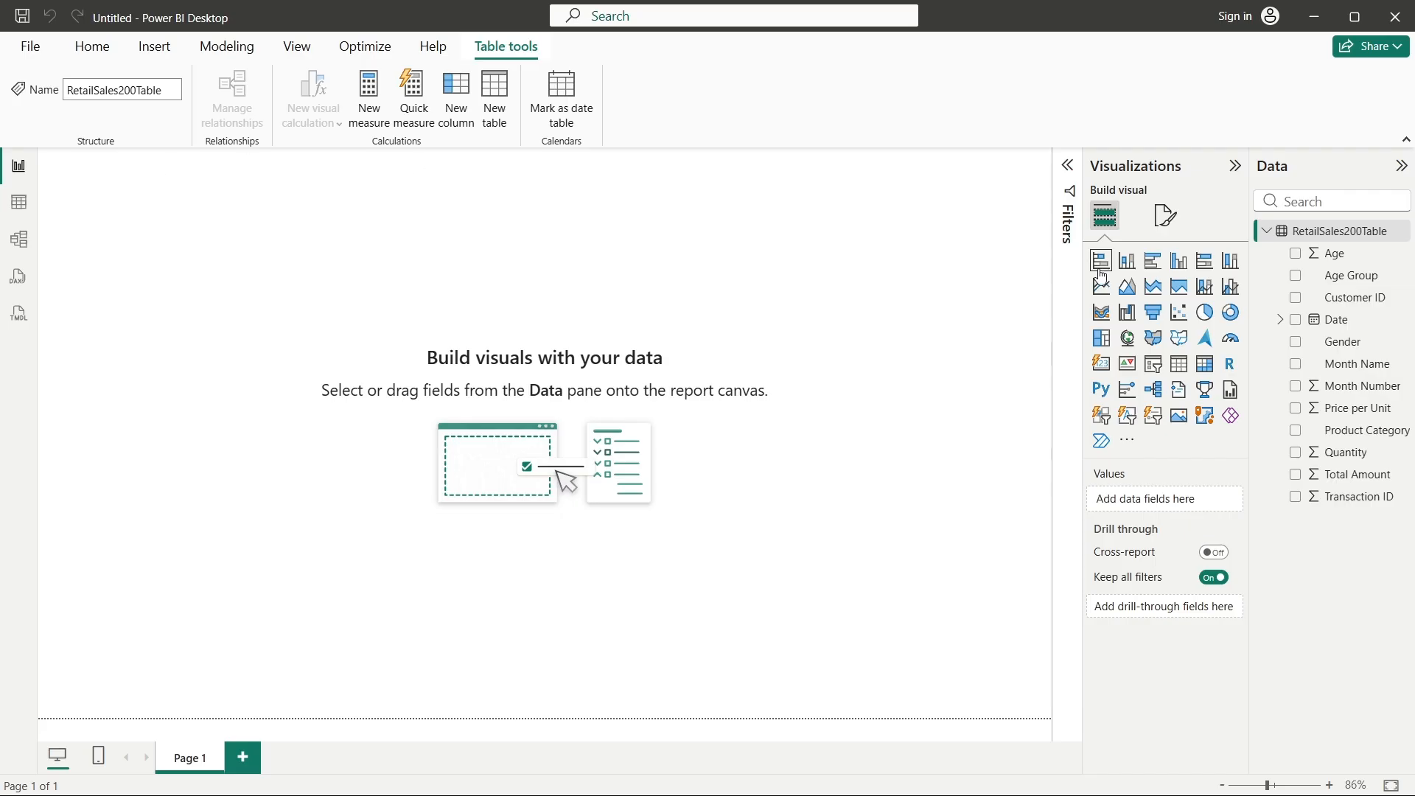
right_click(1345, 234)
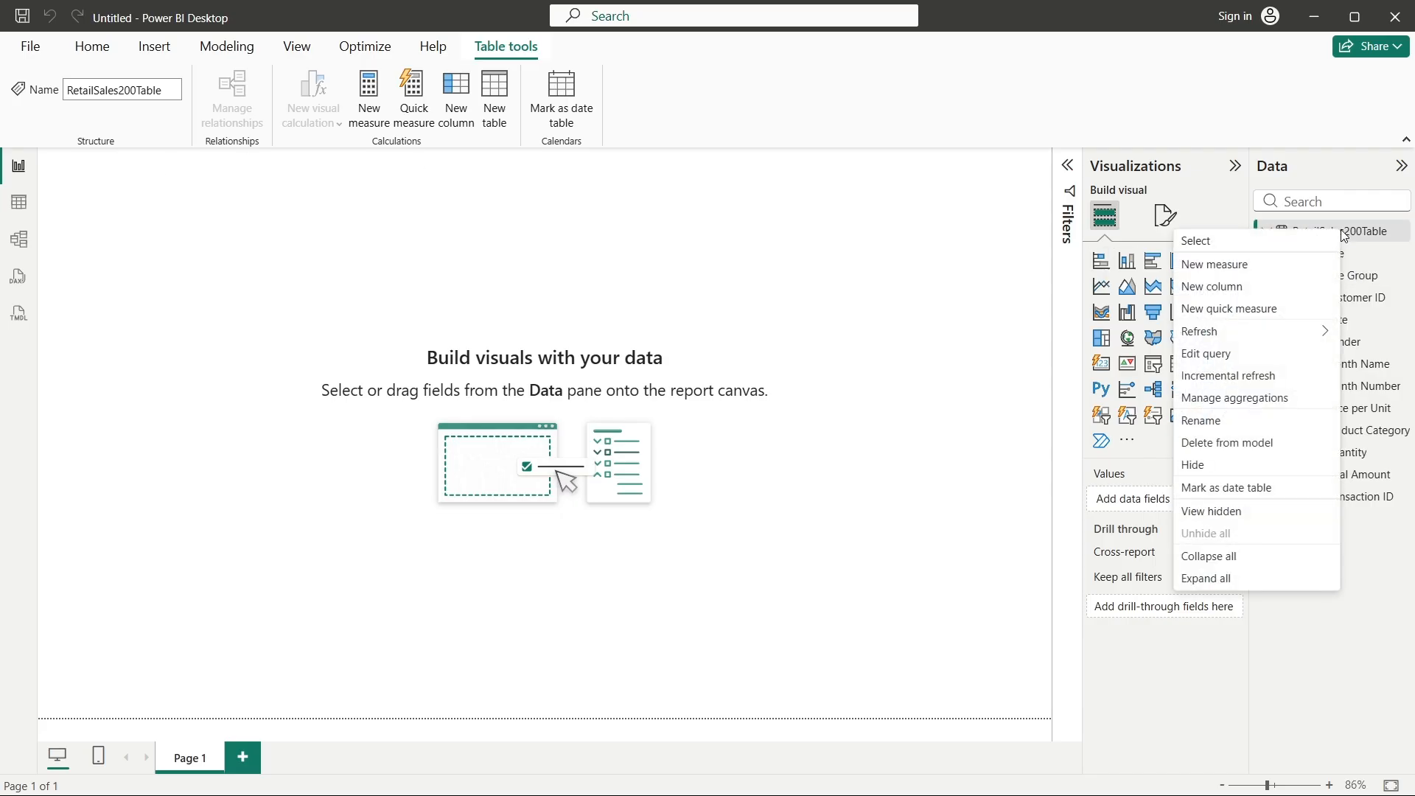
left_click(1299, 264)
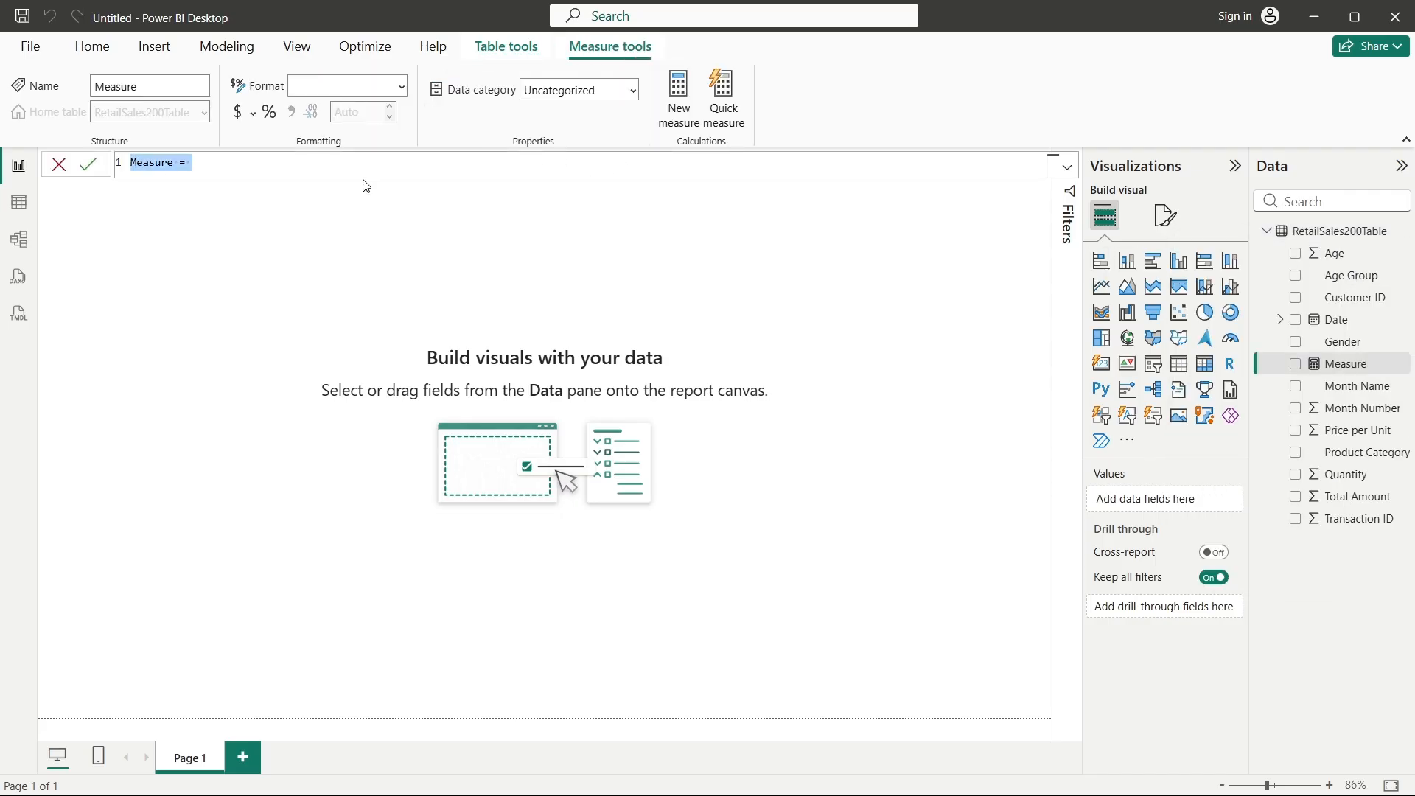
key("BackSpace")
key("ctrl+v")
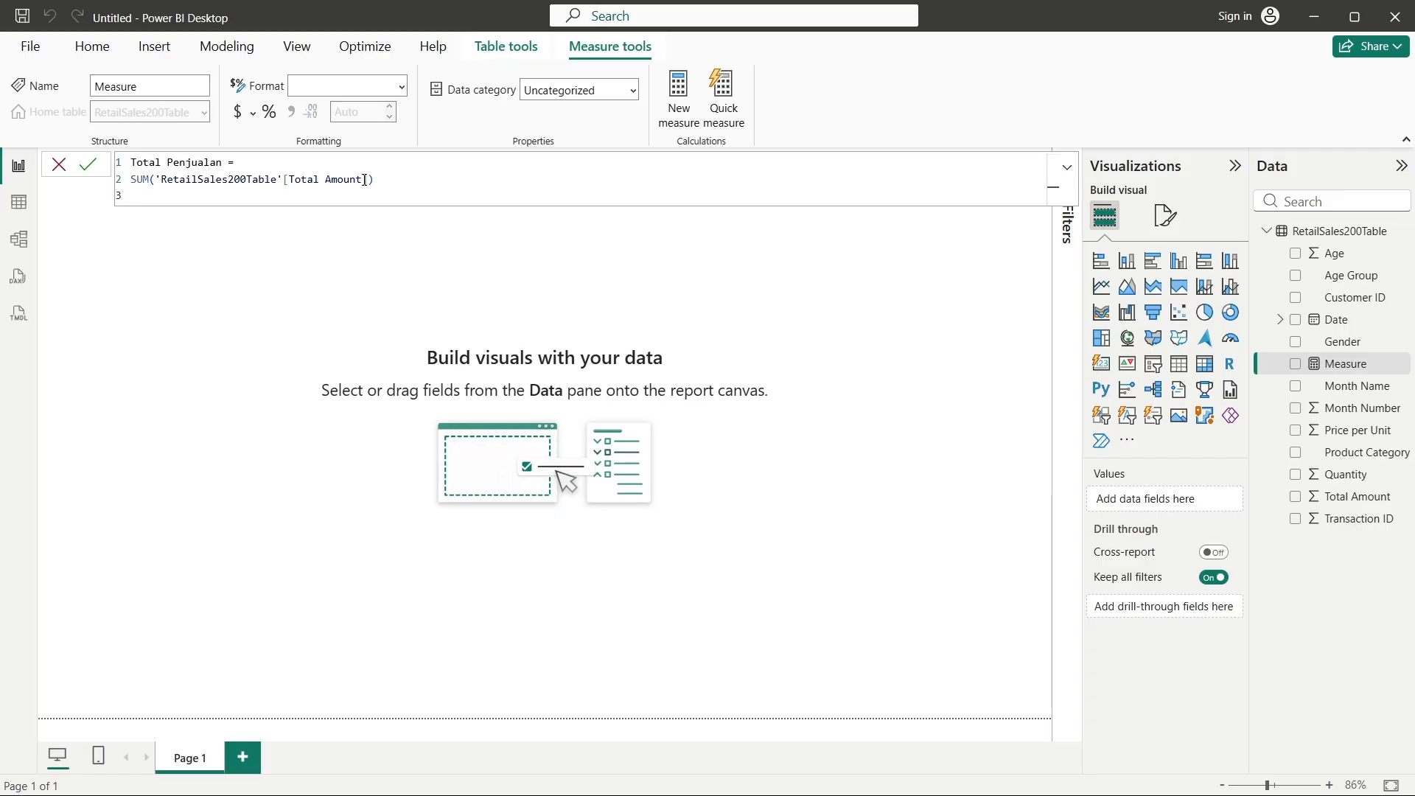
key("Return")
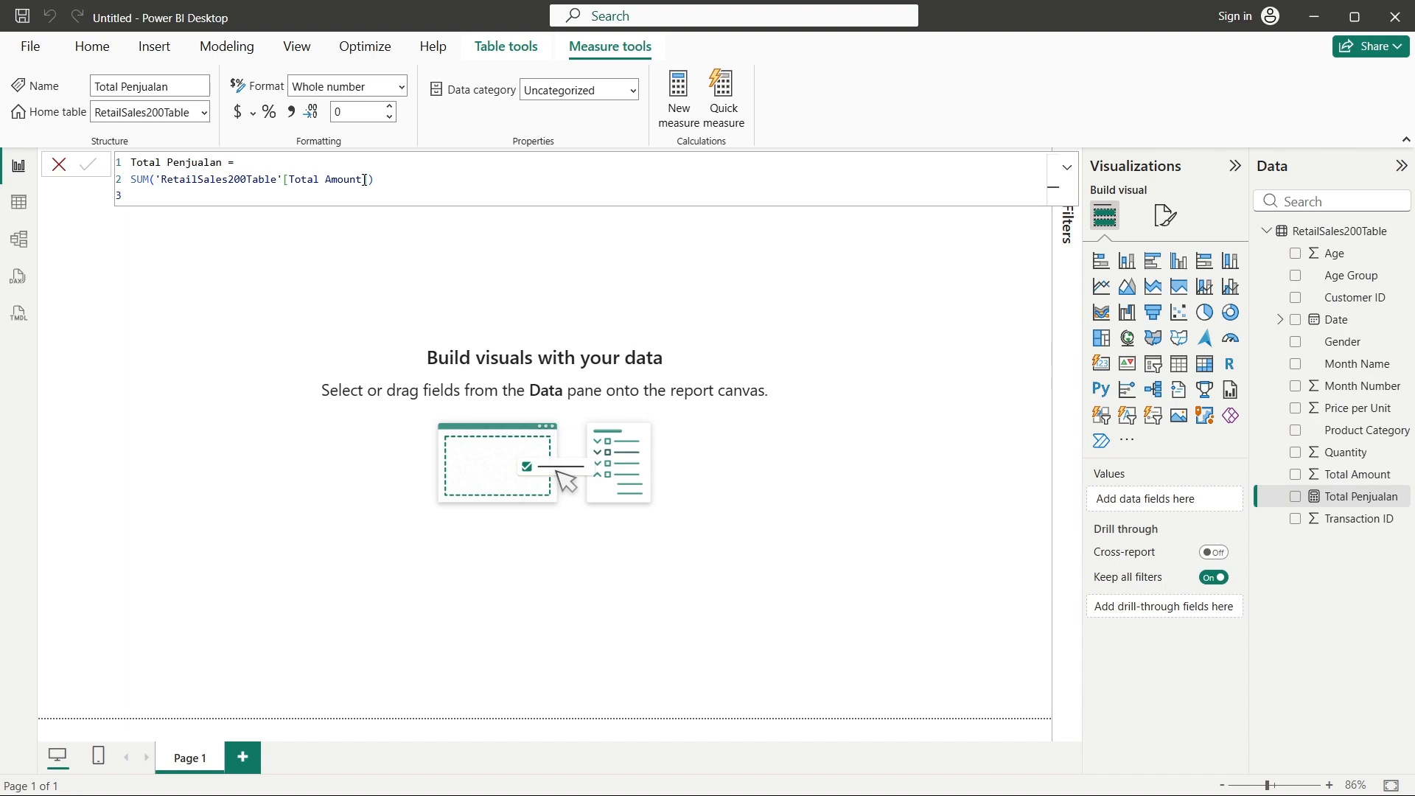
left_click(1324, 504)
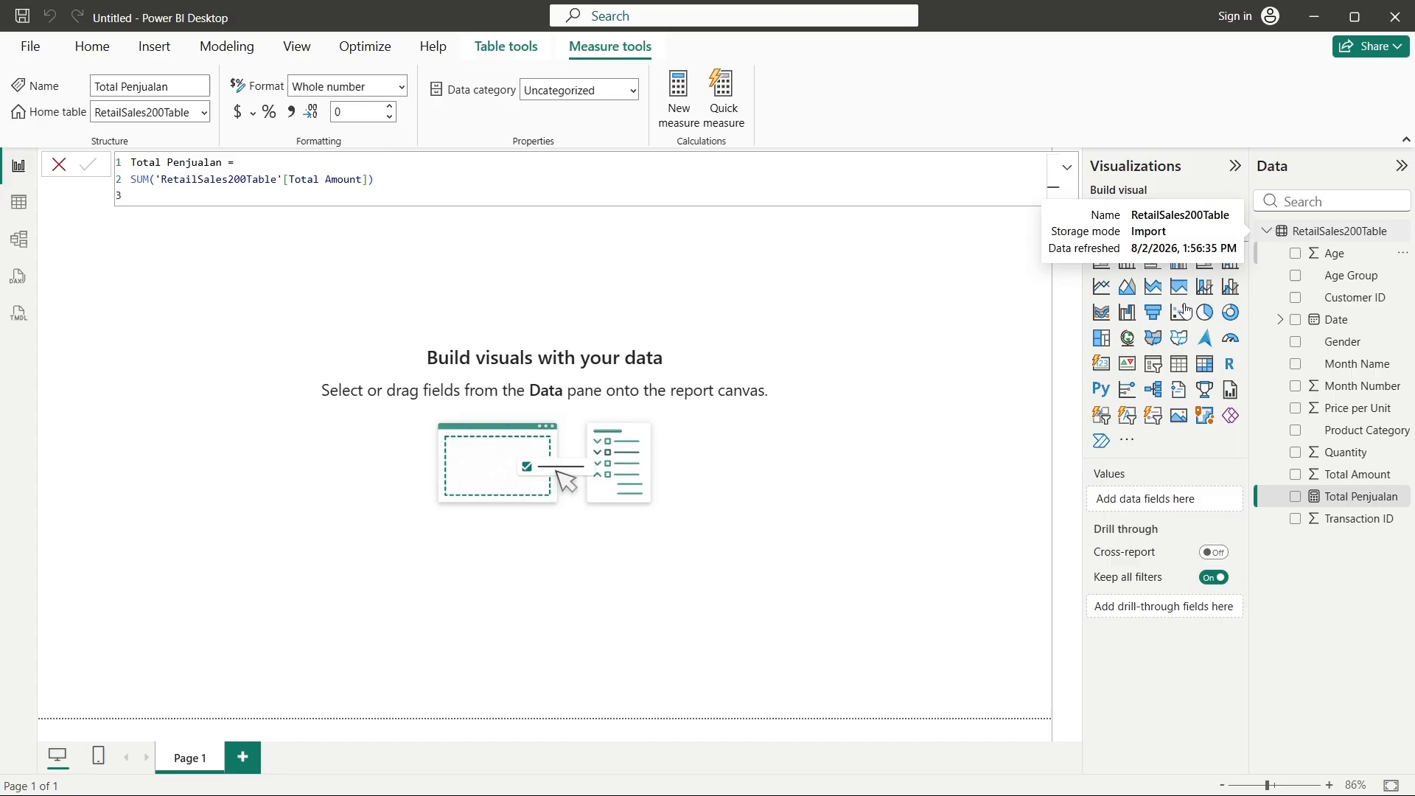
- Switch to the Notepad notes and copy the formula Jumlah Transaksi = DISTINCTCOUNT('RetailSales200Table'[Transaction ID])
key("alt")
left_click(1343, 239)
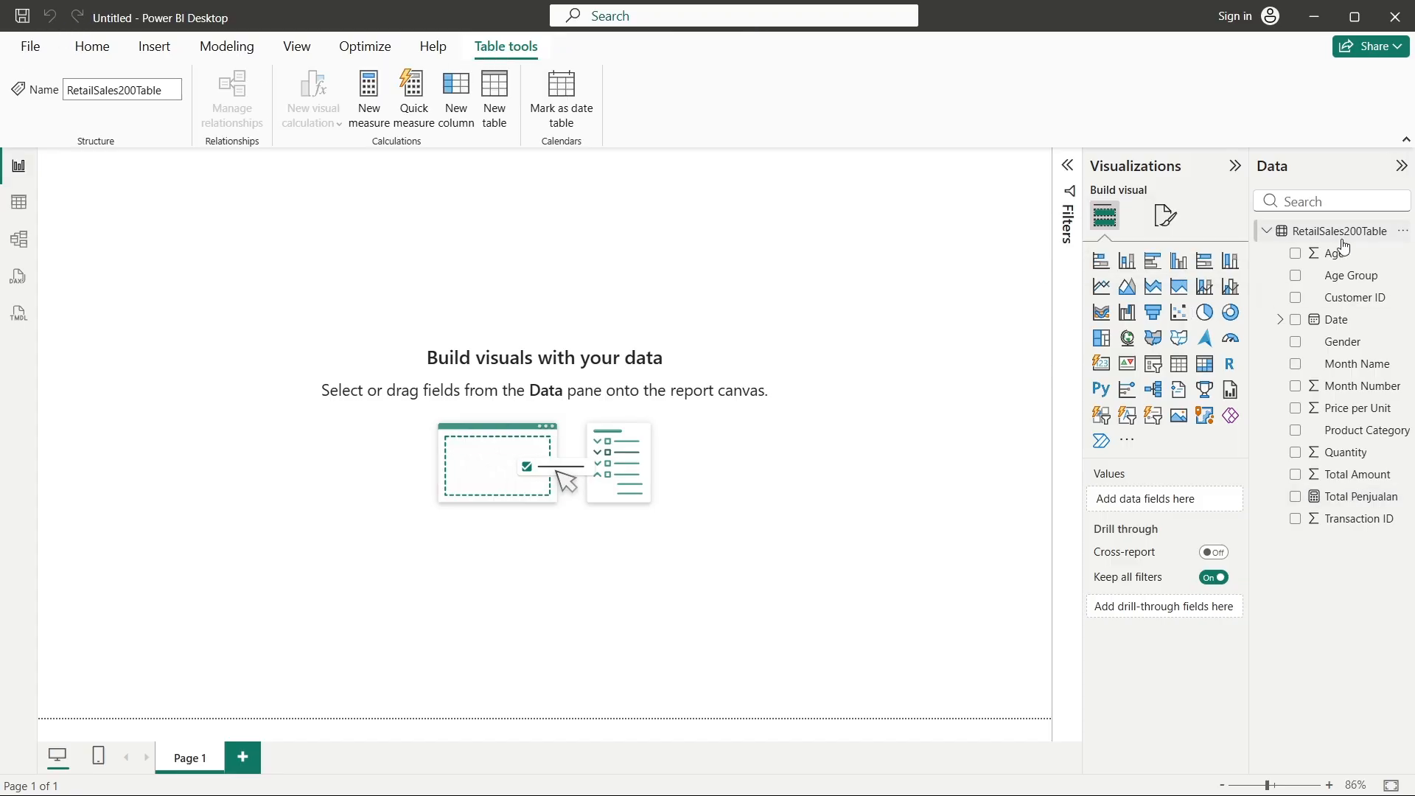
key("alt+Tab")
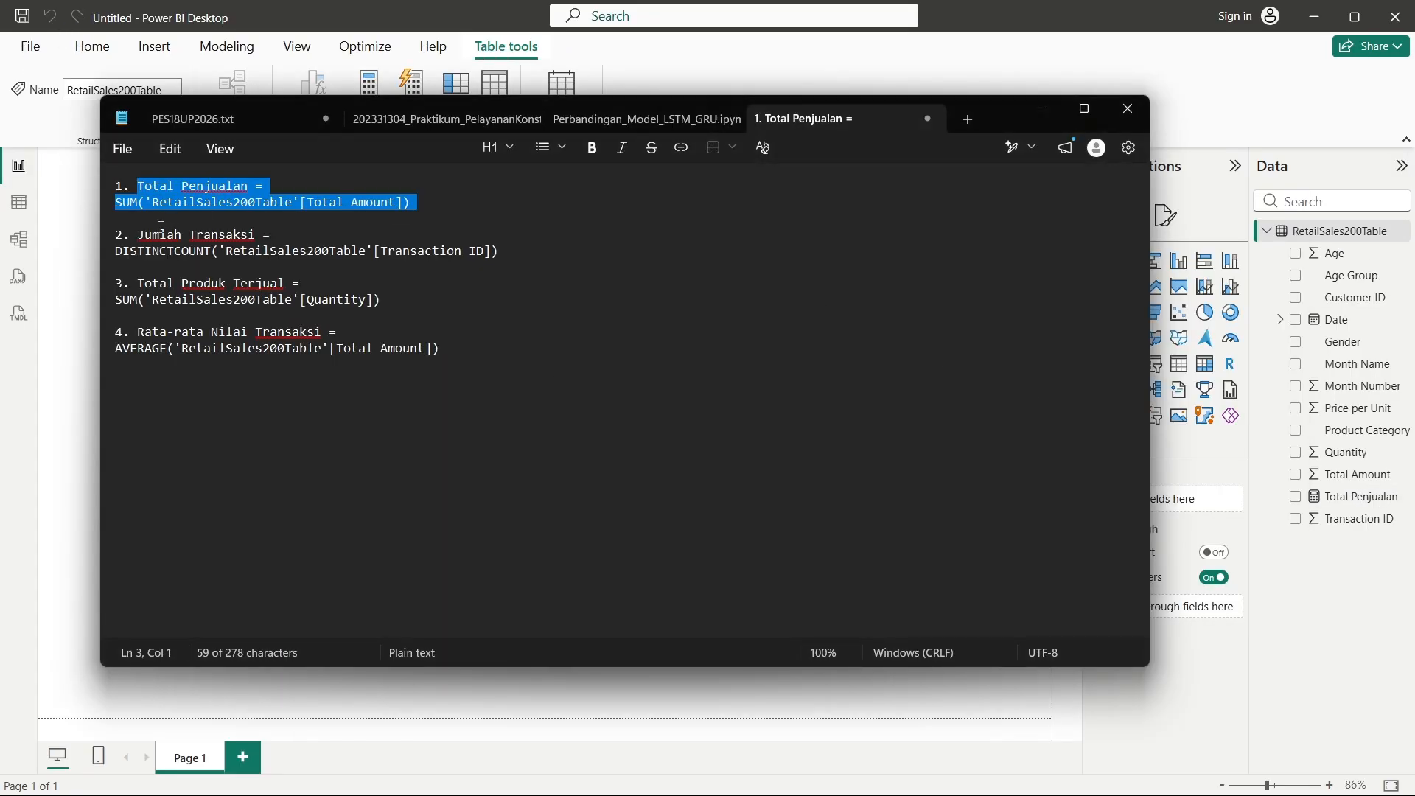
left_click_drag(139, 236, 527, 257)
key("ctrl+c")
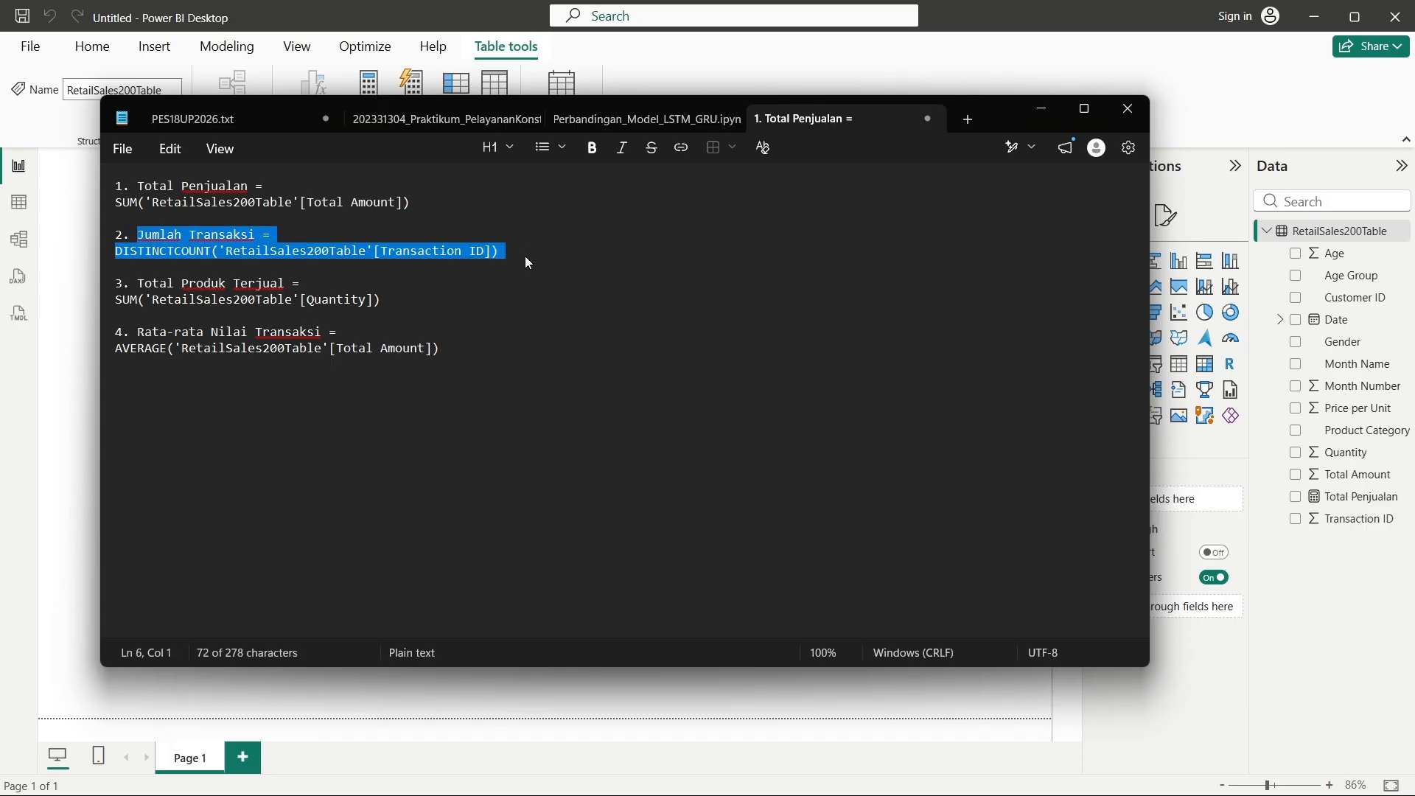
- Return to Power BI and create a RetailSales200Table measure with the copied formula Jumlah Transaksi = DISTINCTCOUNT('RetailSales200Table'[Transaction ID])
left_click(599, 688)
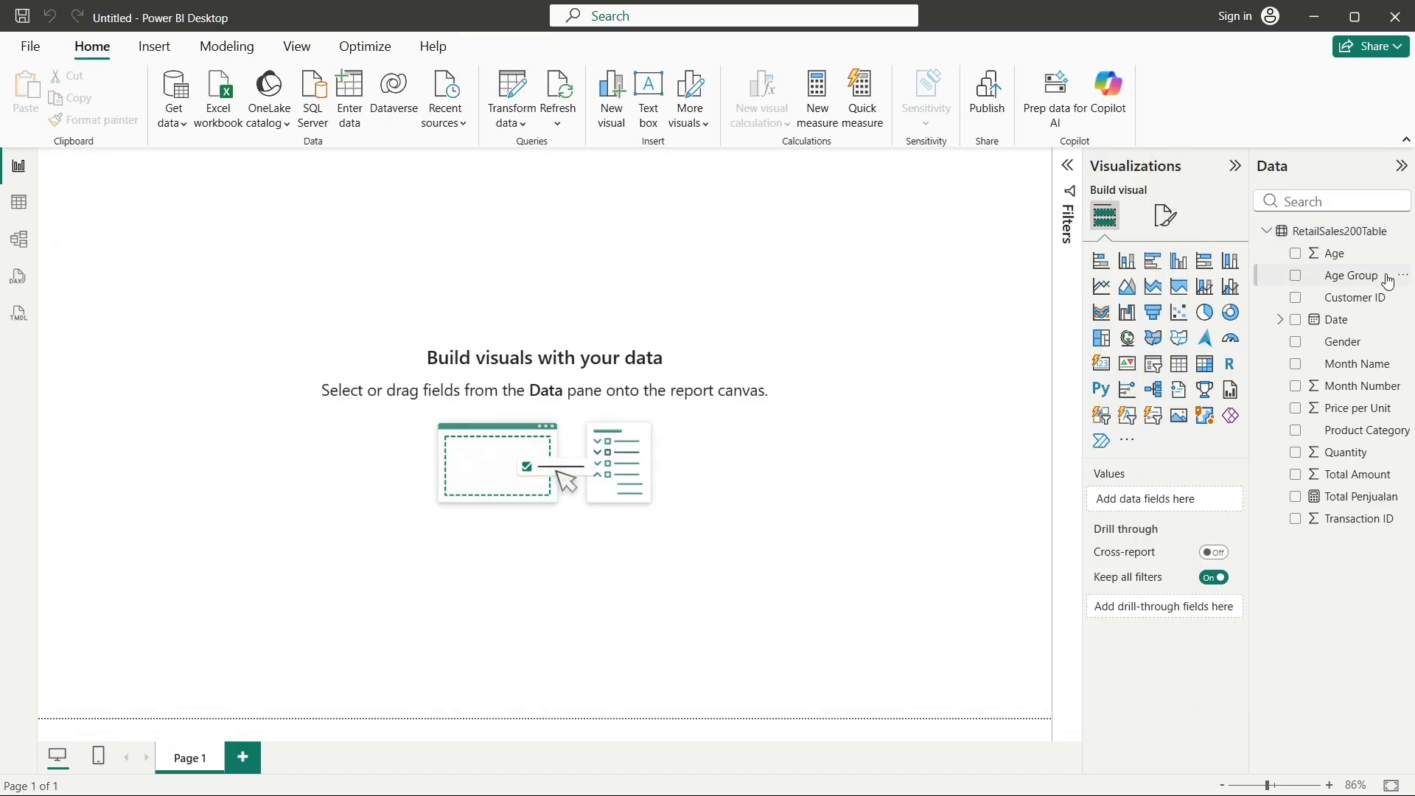
right_click(1319, 234)
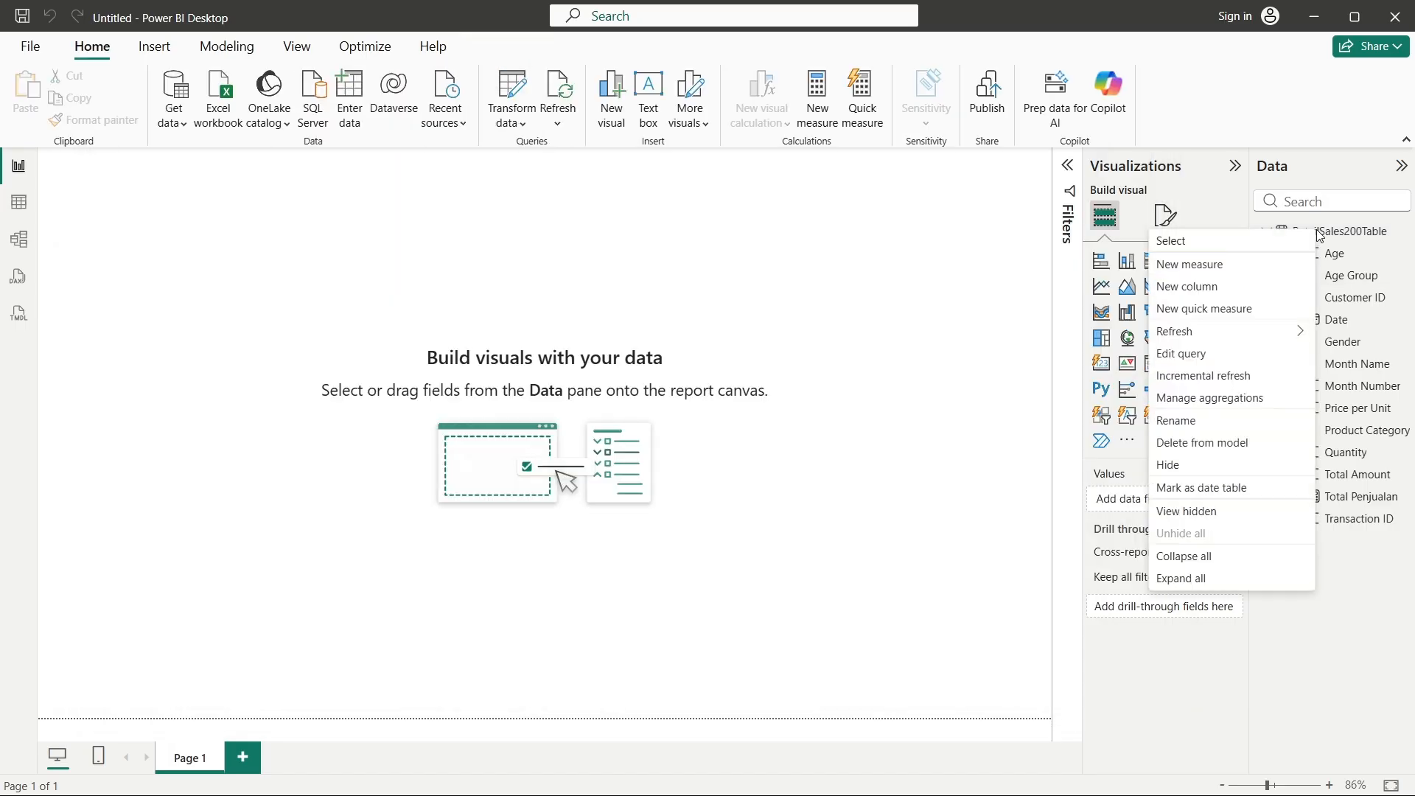
left_click(1295, 265)
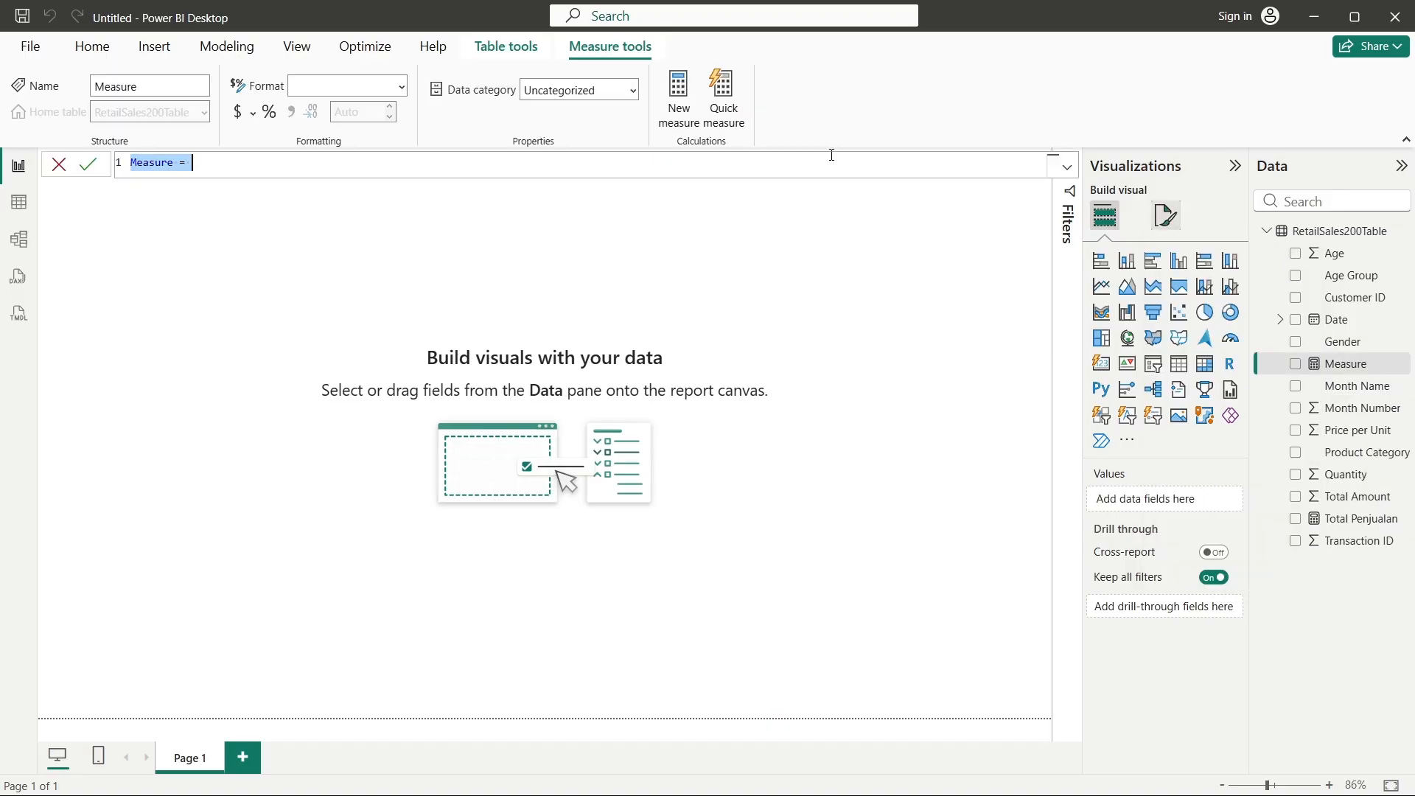
key("BackSpace")
key("ctrl+v")
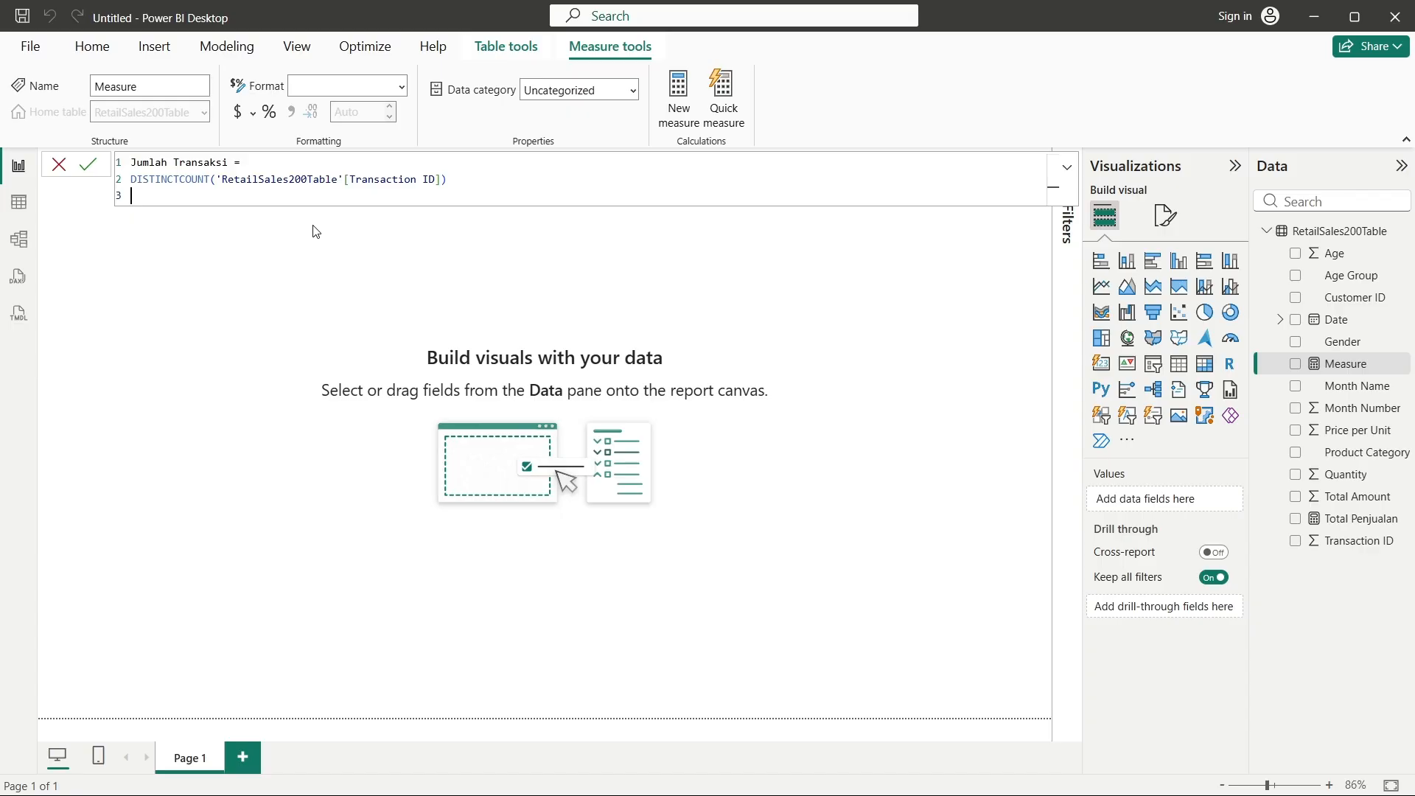
left_click(315, 231)
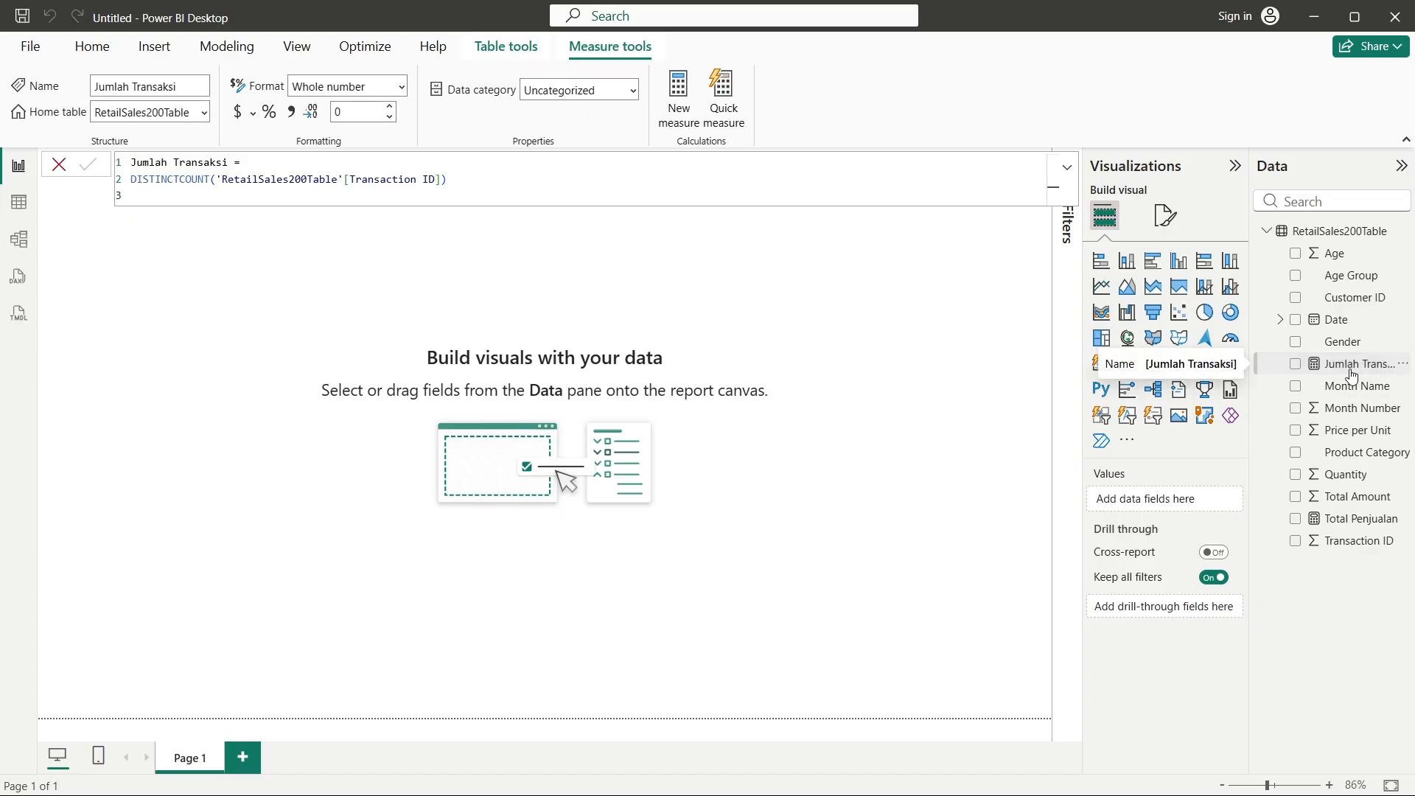
- Switch to the Notepad notes and copy the formula Total Produk Terjual = SUM('RetailSales200Table'[Quantity])
key("alt+Tab")
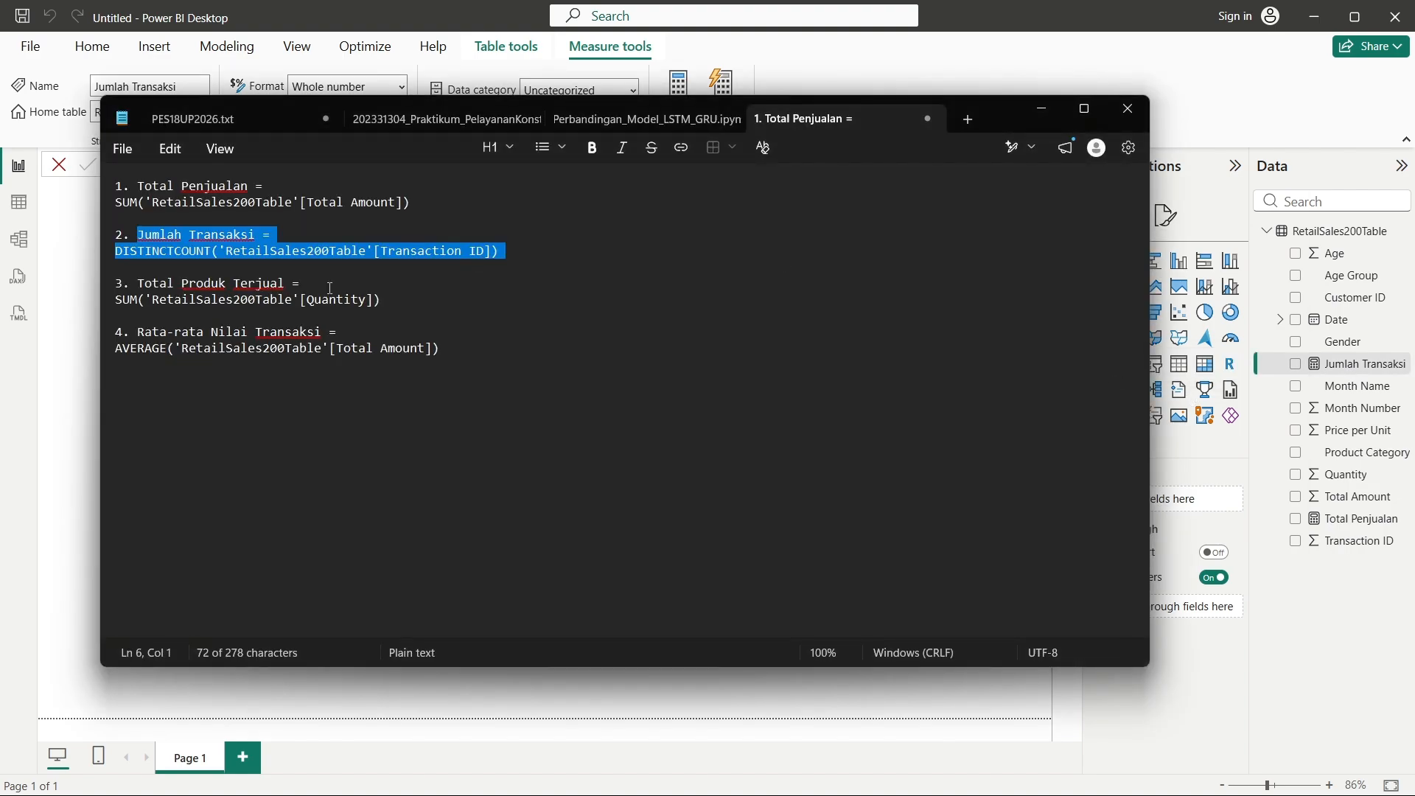
left_click_drag(145, 288, 308, 293)
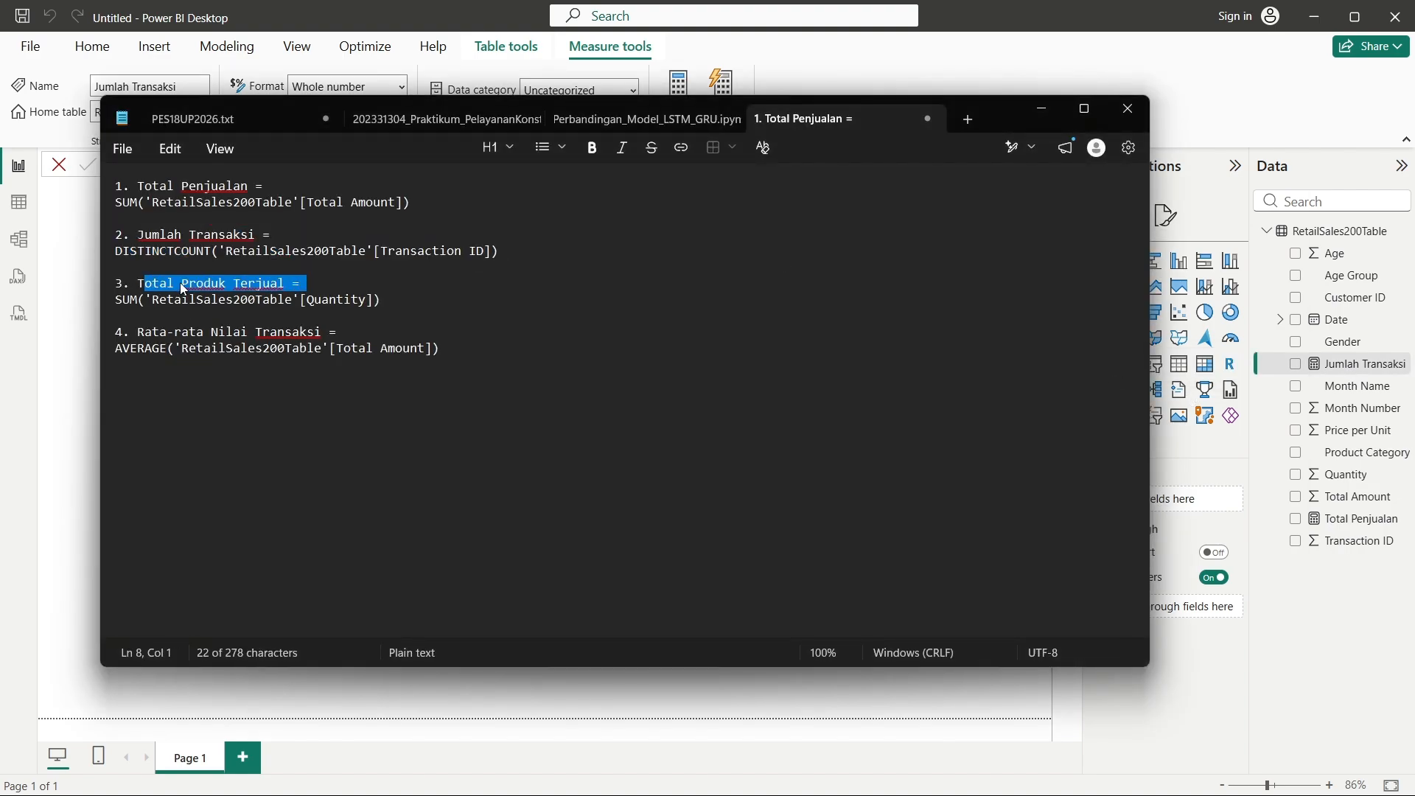
left_click_drag(139, 282, 409, 297)
key("ctrl+c")
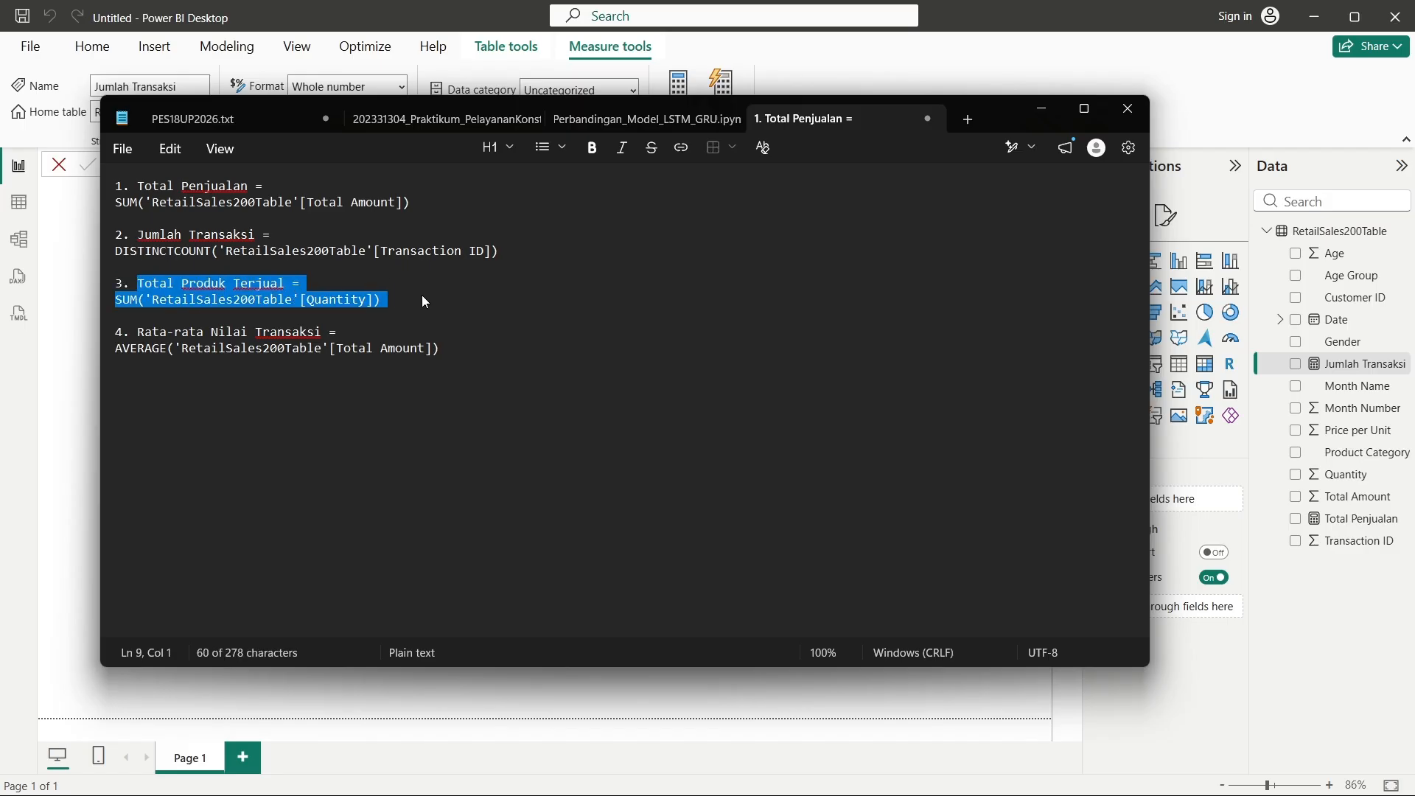
- Return to Power BI and create a RetailSales200Table measure with the copied formula Total Produk Terjual = SUM('RetailSales200Table'[Quantity])
left_click(1094, 731)
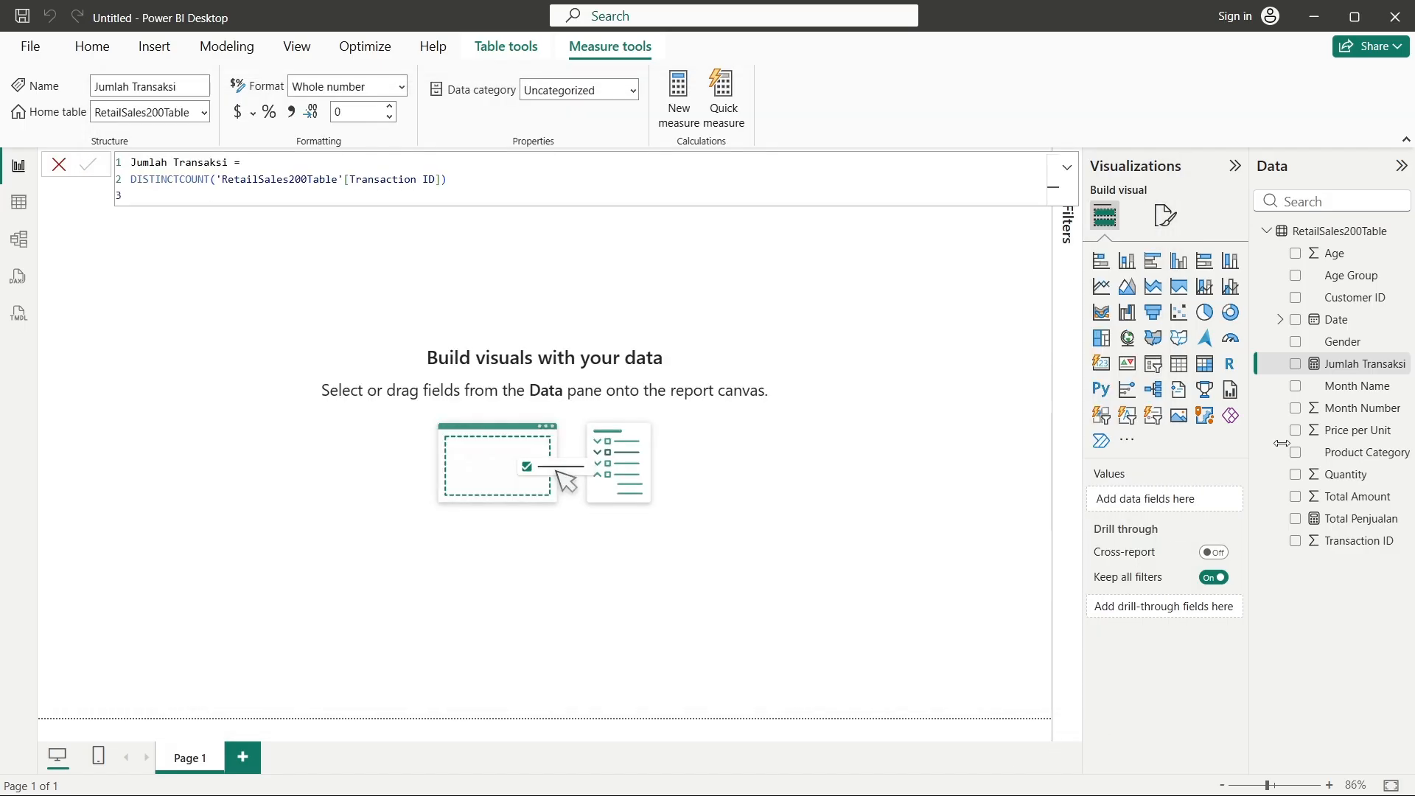
right_click(1343, 230)
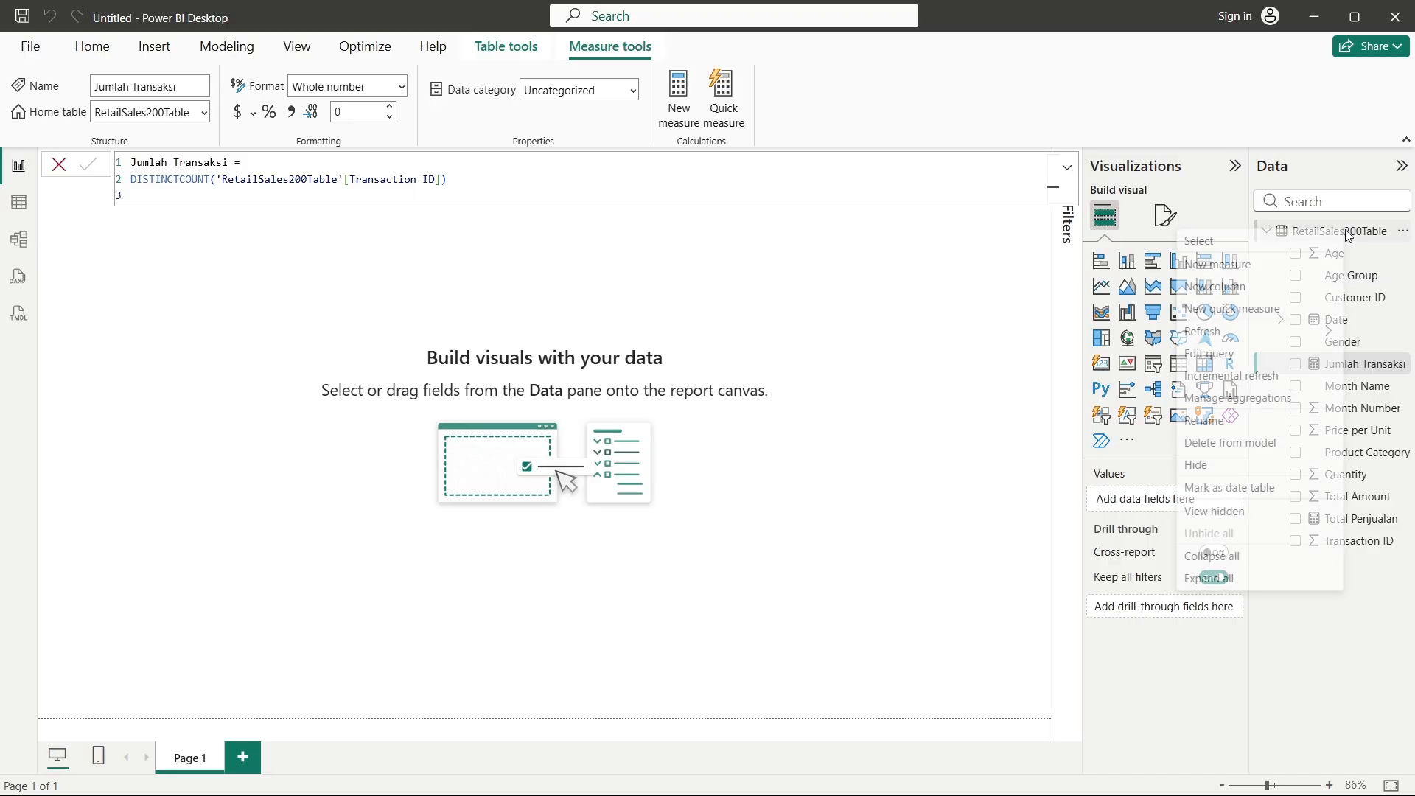
left_click(1301, 264)
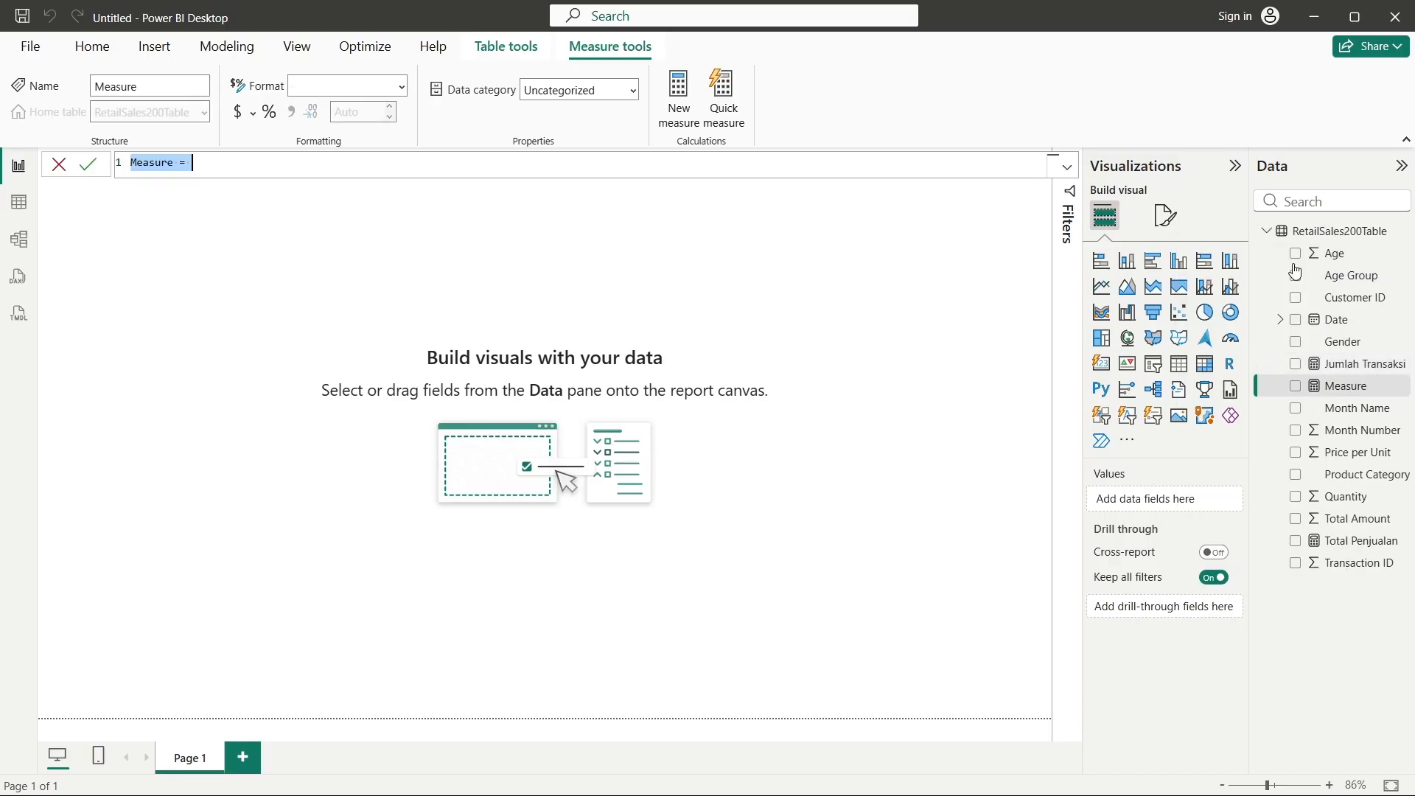
key("BackSpace")
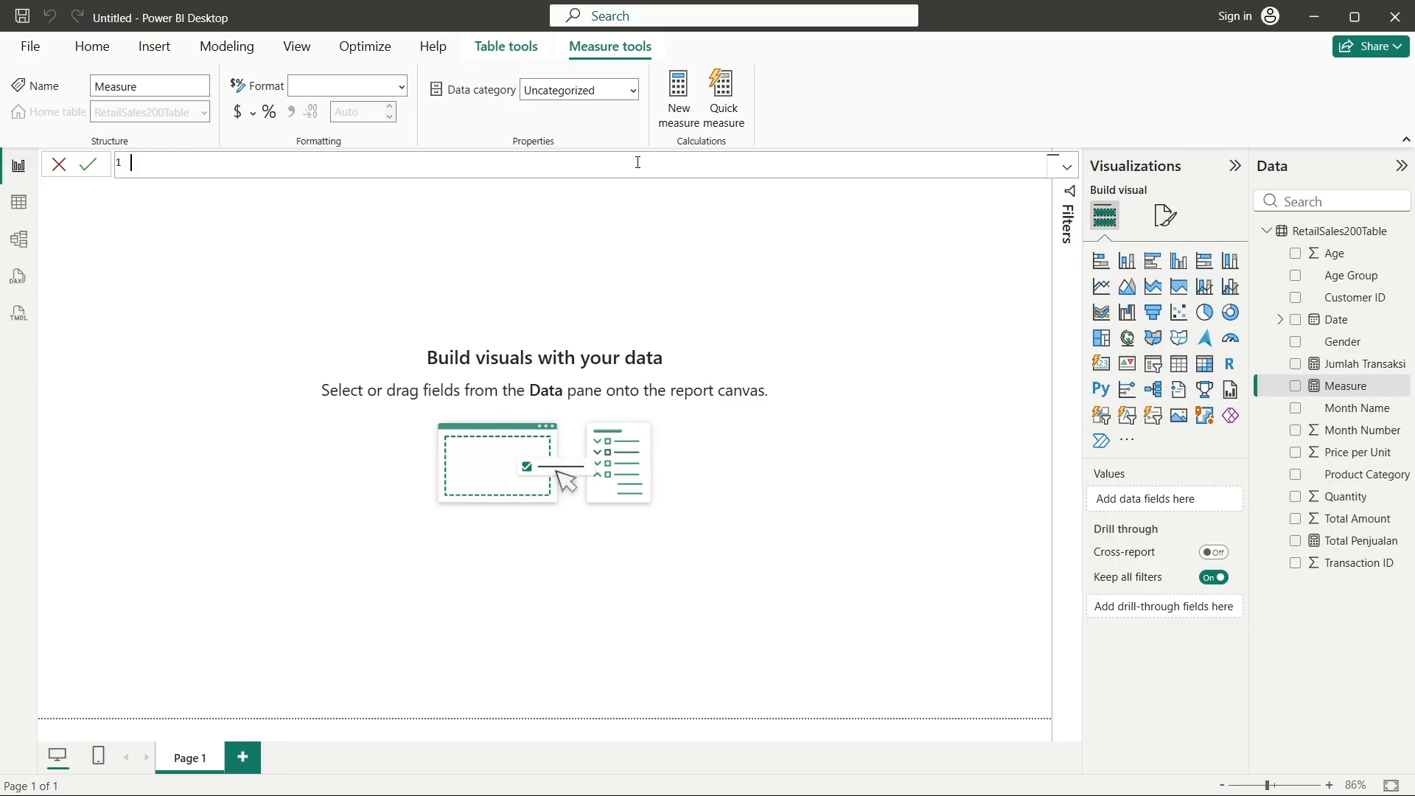
key("ctrl+v")
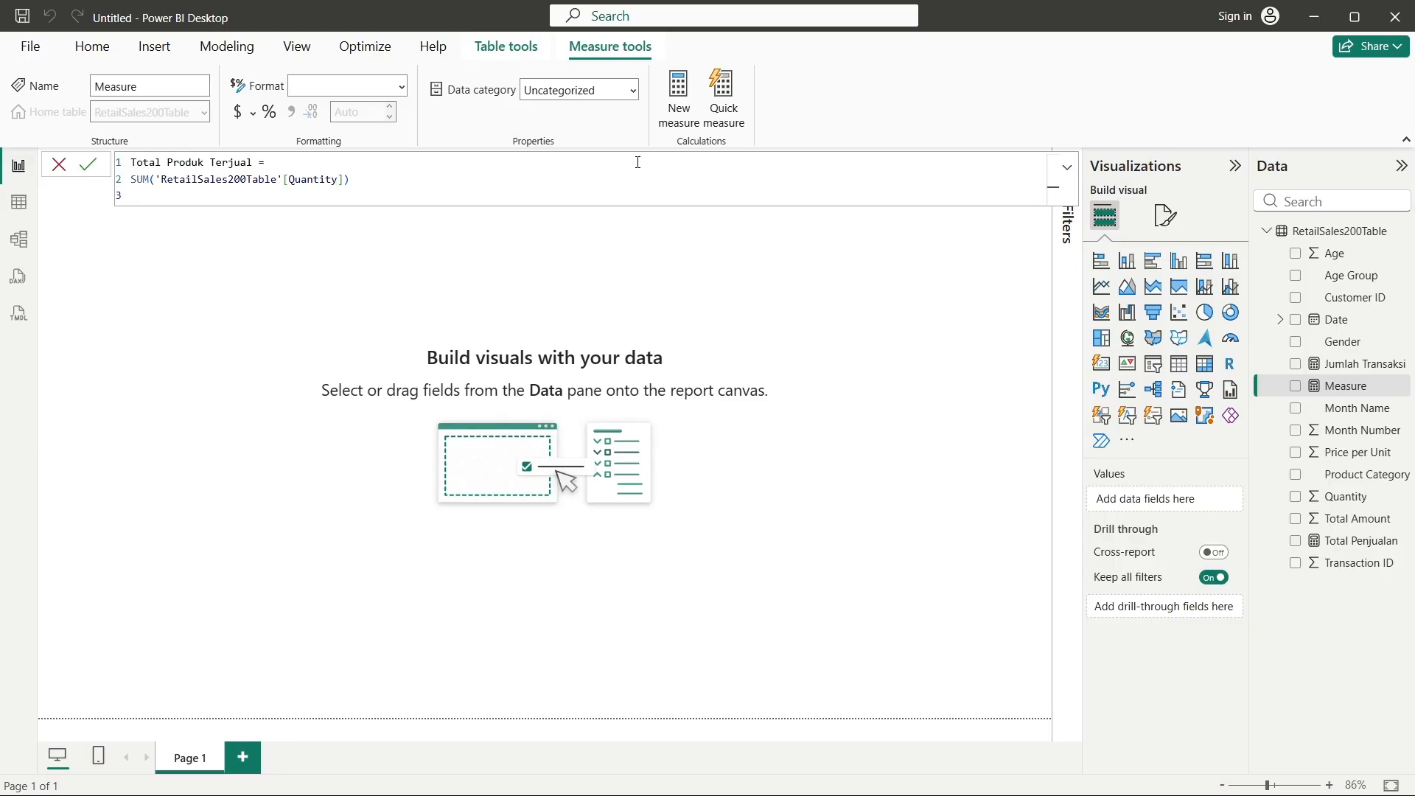
key("Return")
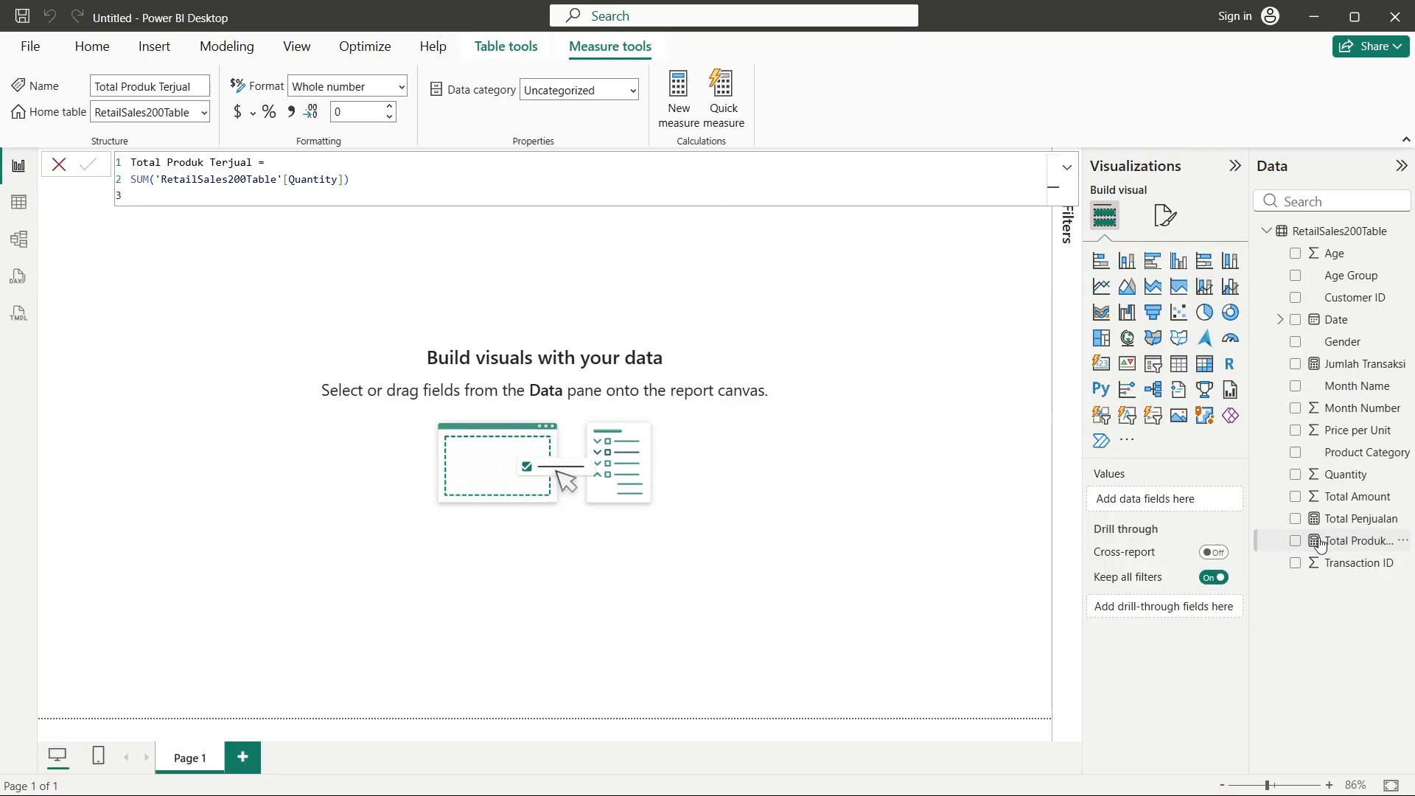
left_click(803, 544)
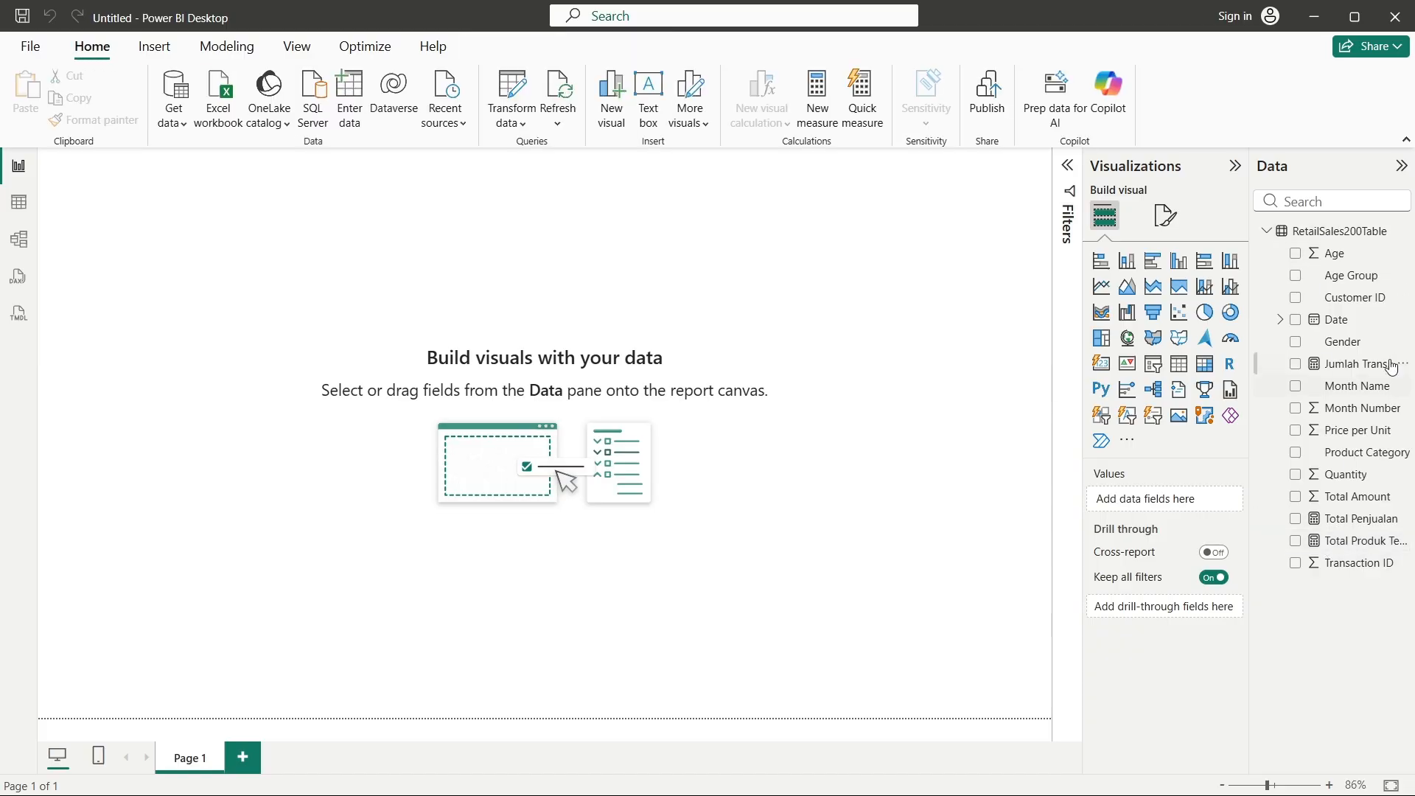
- Switch to the Notepad notes and copy the formula Rata-rata Nilai Transaksi = AVERAGE('RetailSales200Table'[Total Amount])
key("alt+Tab")
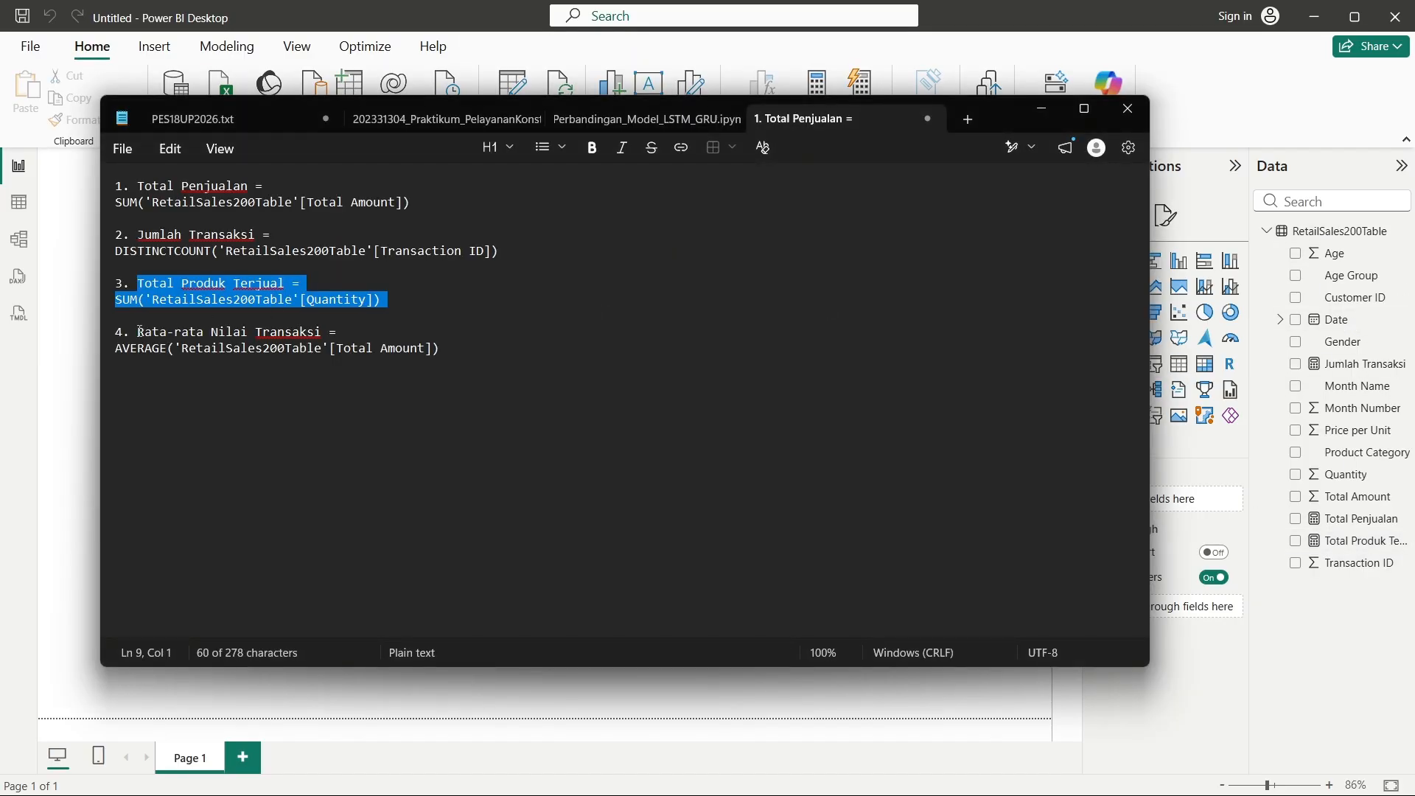
left_click_drag(138, 332, 522, 354)
key("ctrl+c")
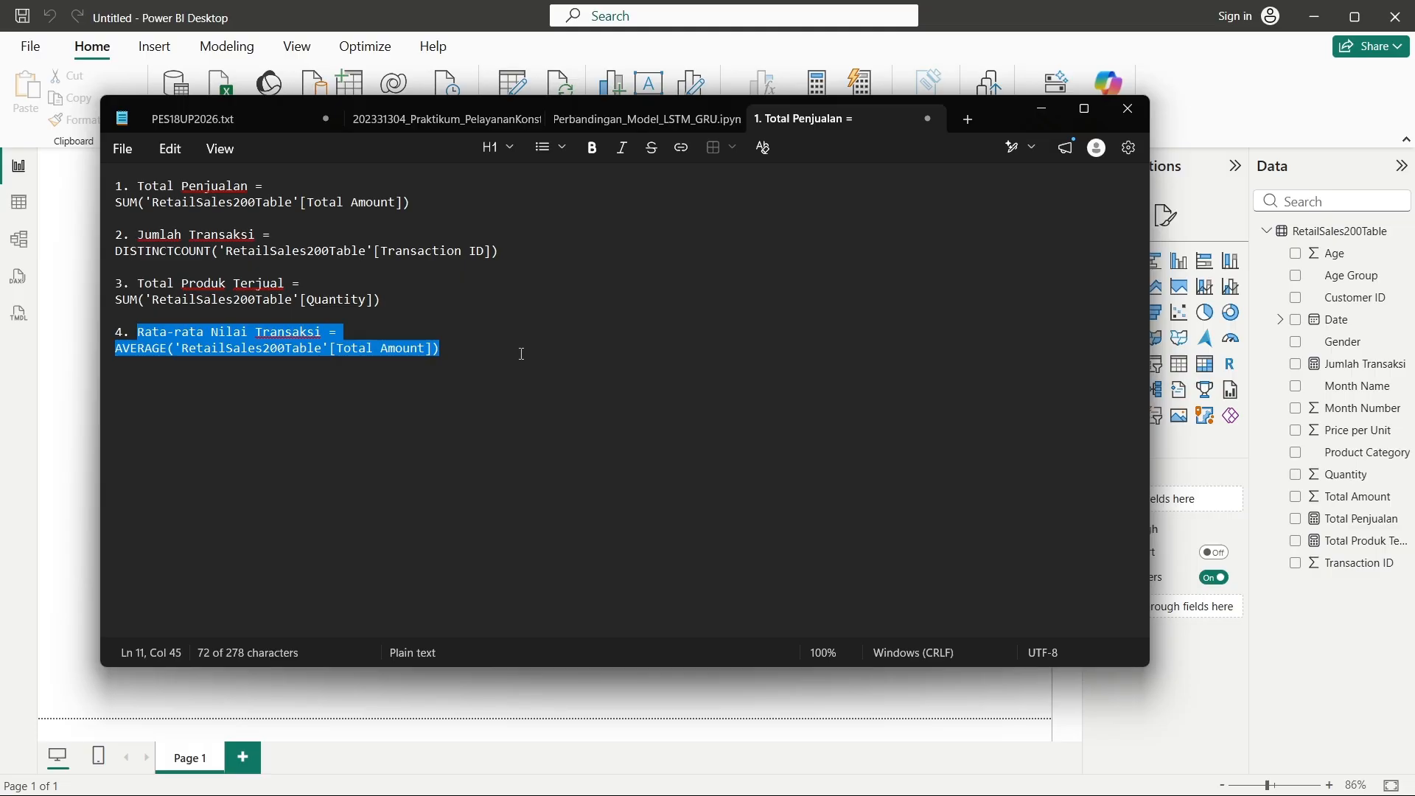
- Return to Power BI and create a RetailSales200Table measure with the copied formula Rata-rata Nilai Transaksi = AVERAGE('RetailSales200Table'[Total Amount])
left_click(1041, 110)
right_click(1375, 234)
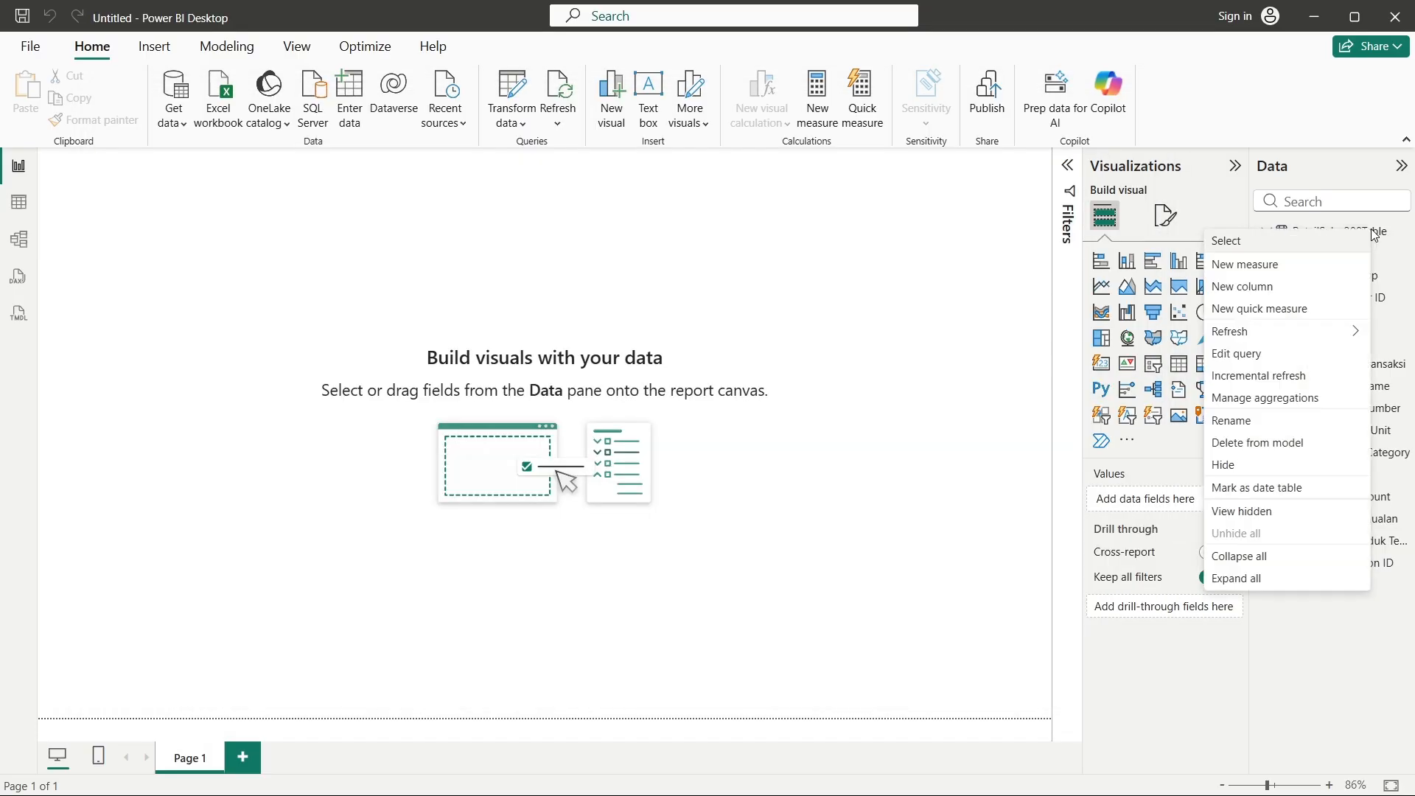
left_click(1320, 263)
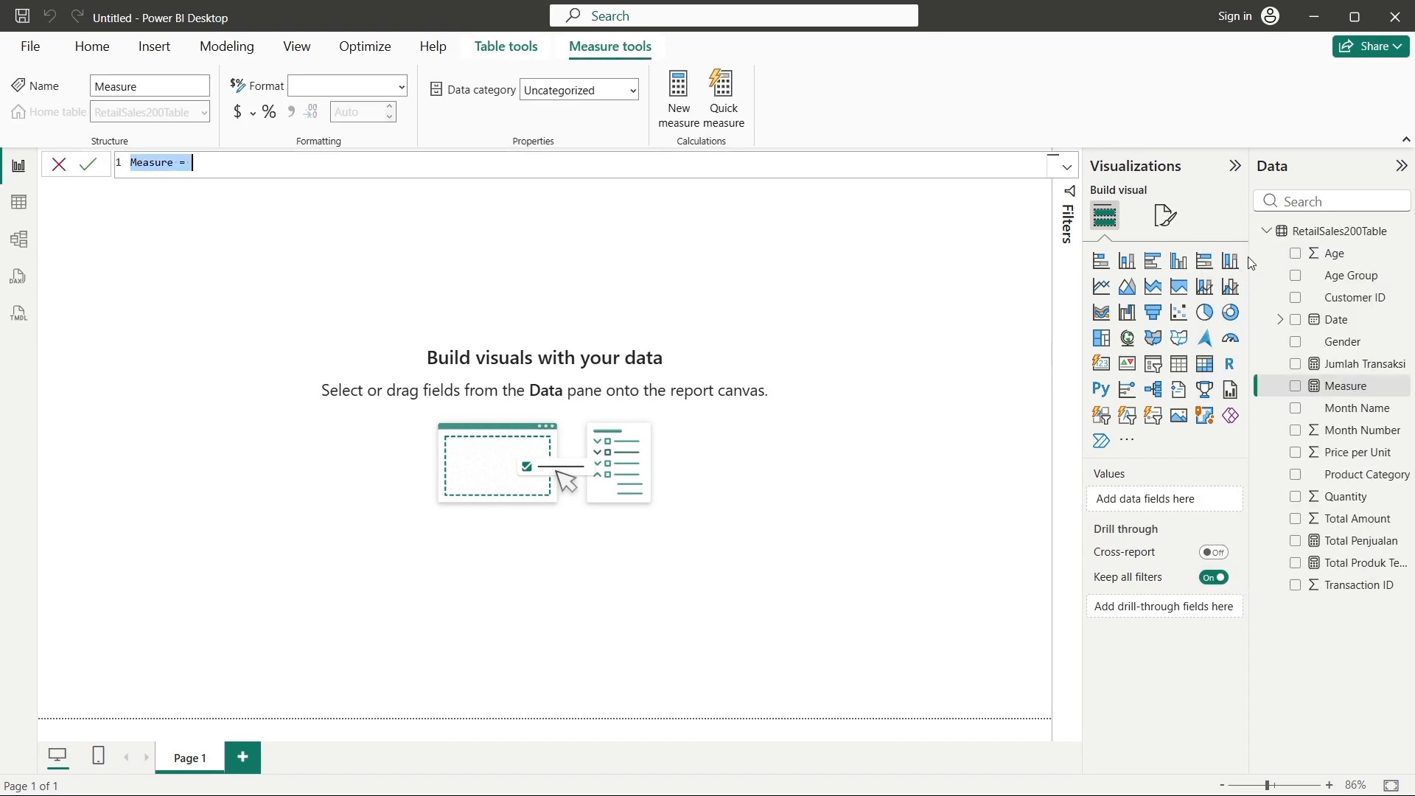
key("BackSpace")
key("ctrl+v")
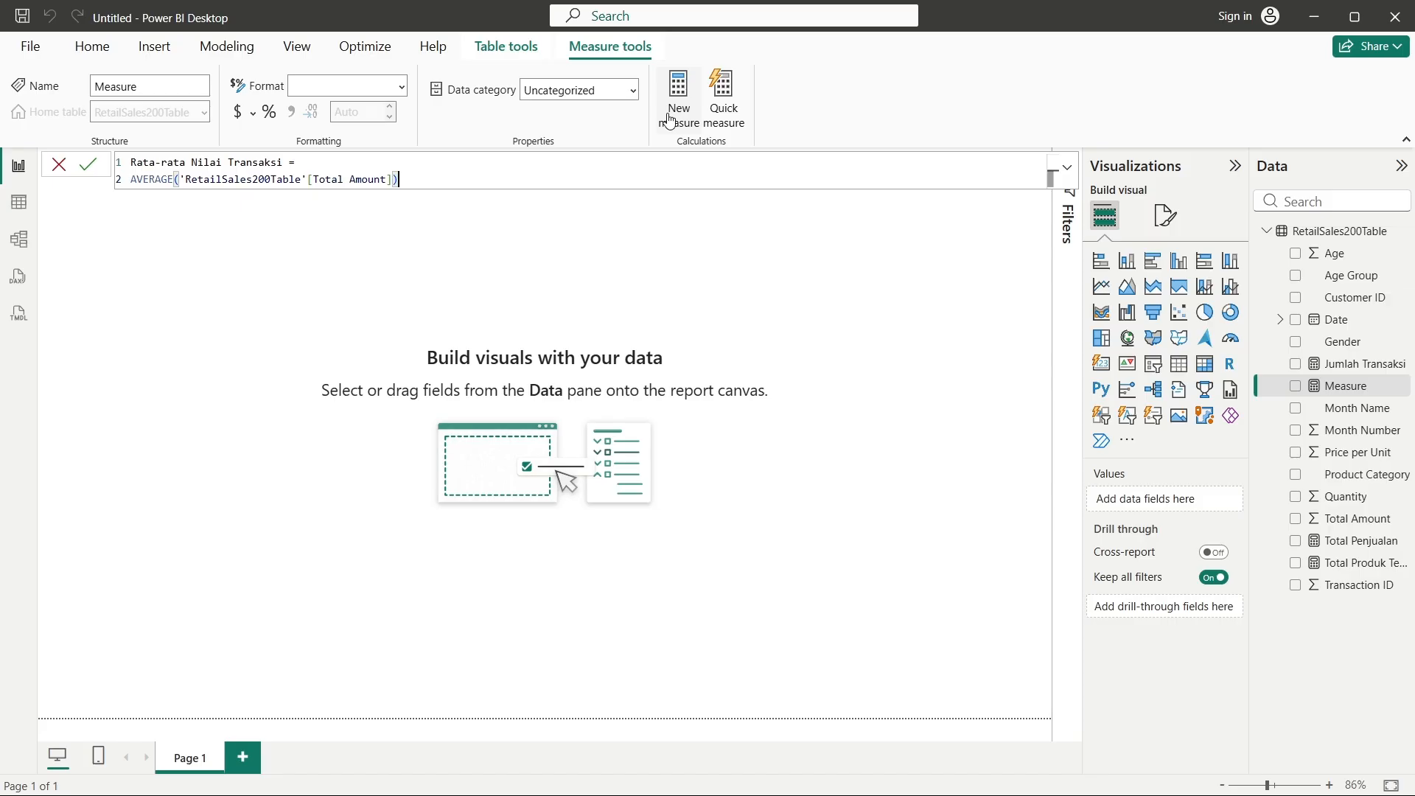
key("Return")
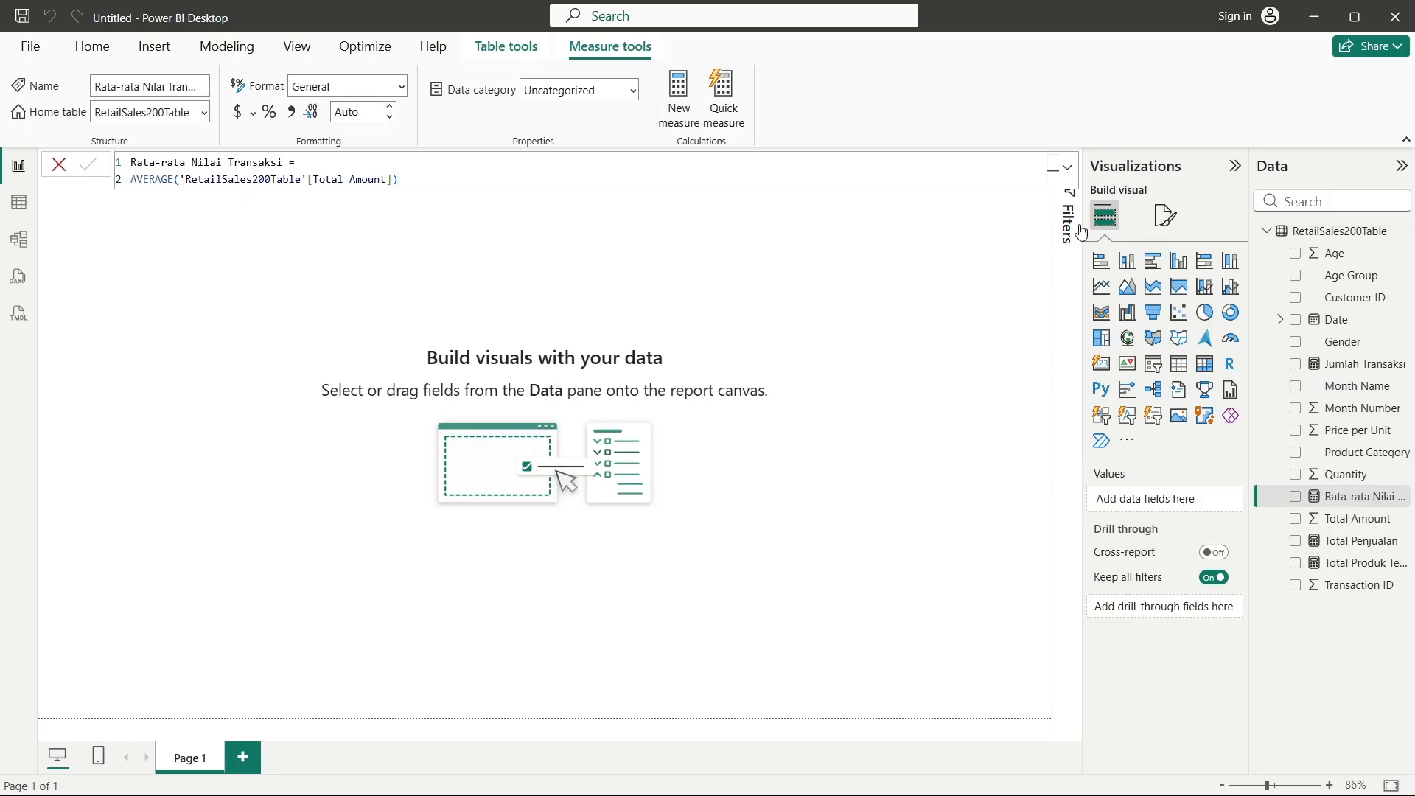
left_click(785, 261)
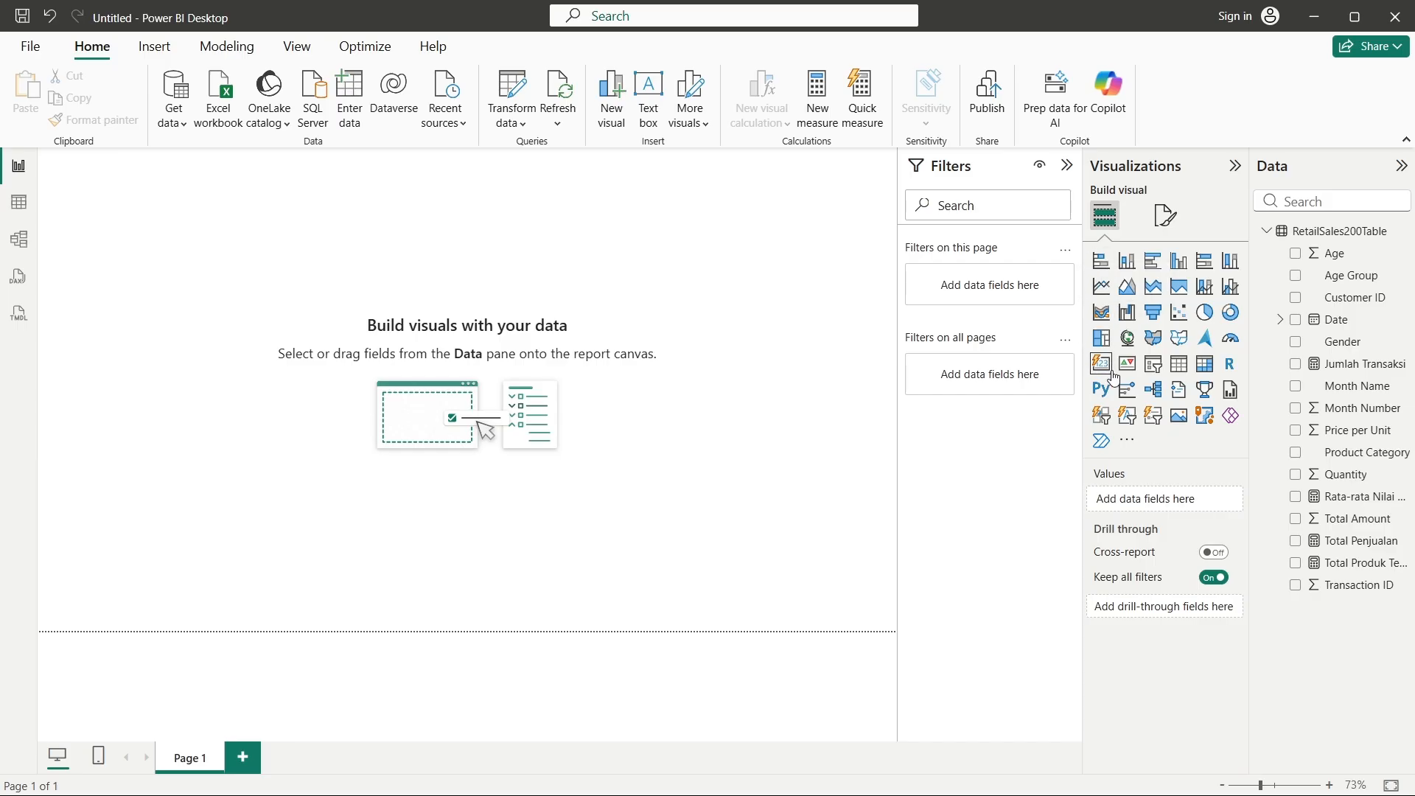
- Add a card visual to Page 1 with the Total Penjualan measure as its value
left_click(1102, 368)
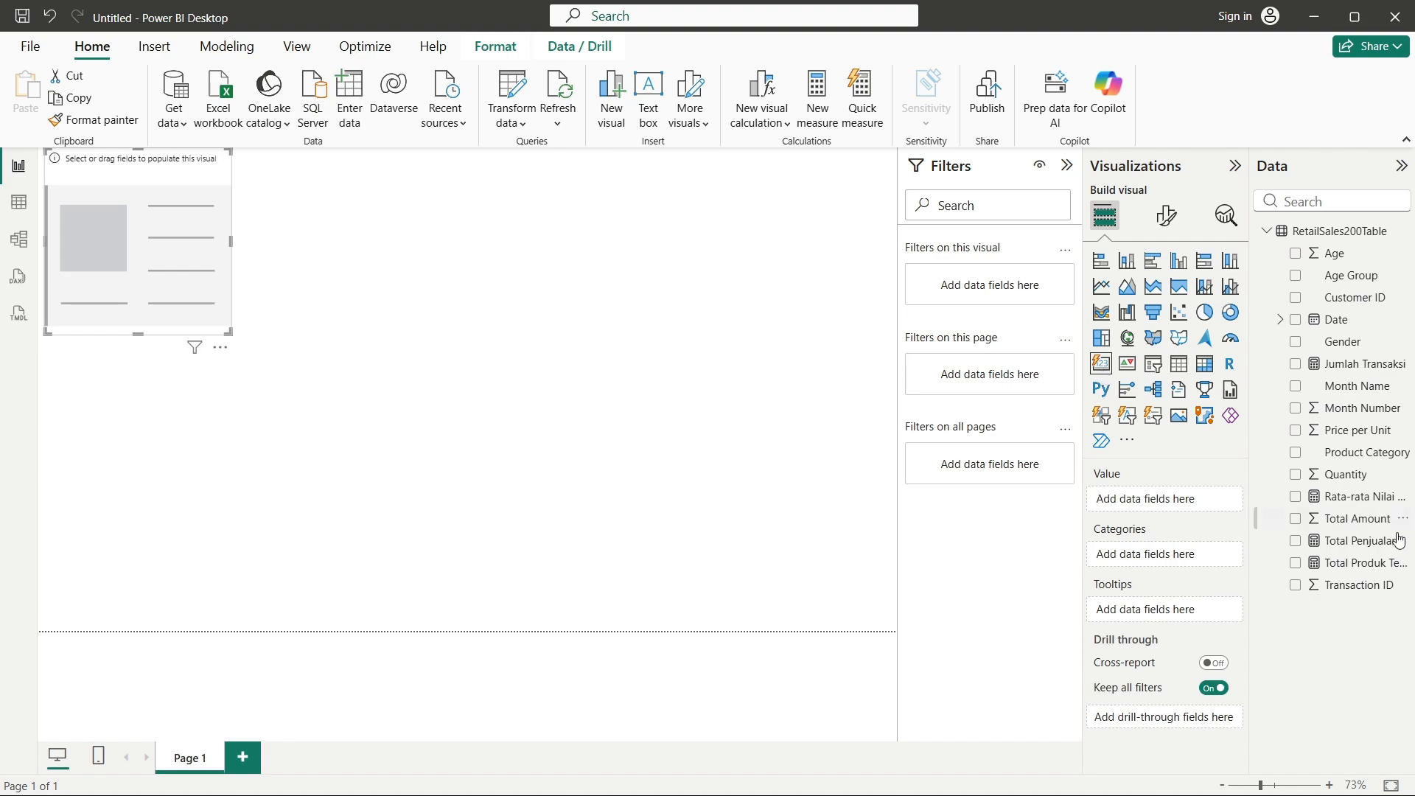
left_click(1296, 545)
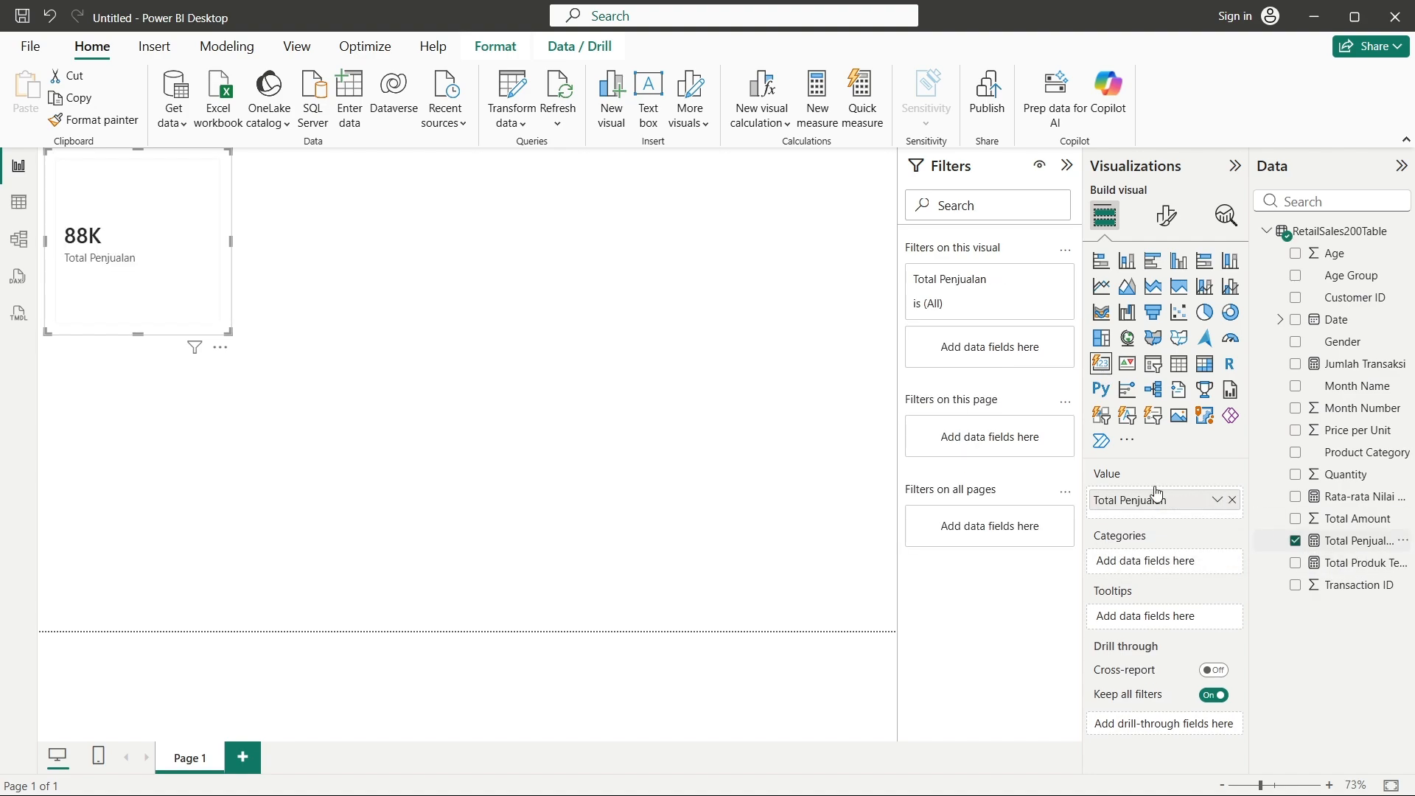
left_click(438, 432)
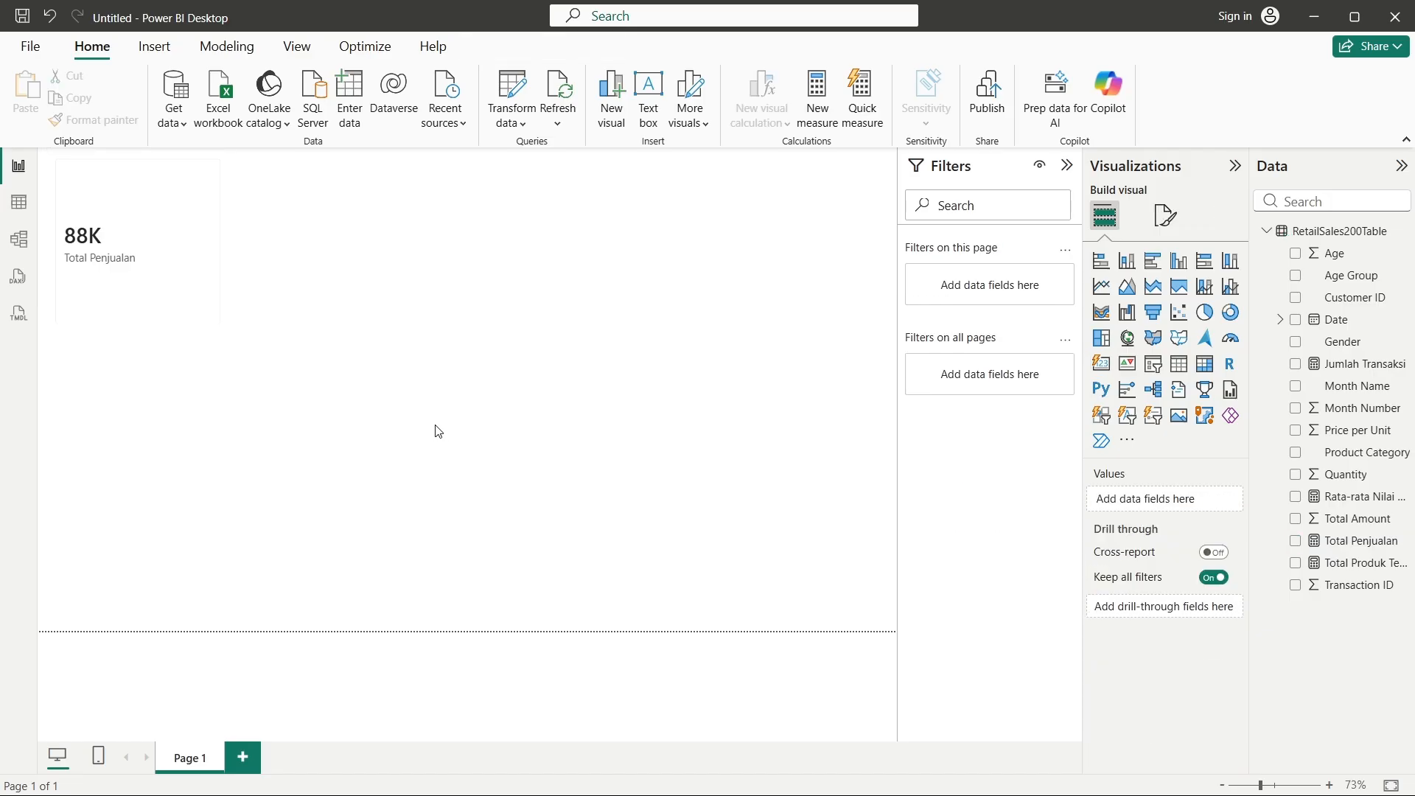
- Add a card visual showing the Jumlah Transaksi measure and place it directly beside the Total Penjualan card
left_click(1105, 369)
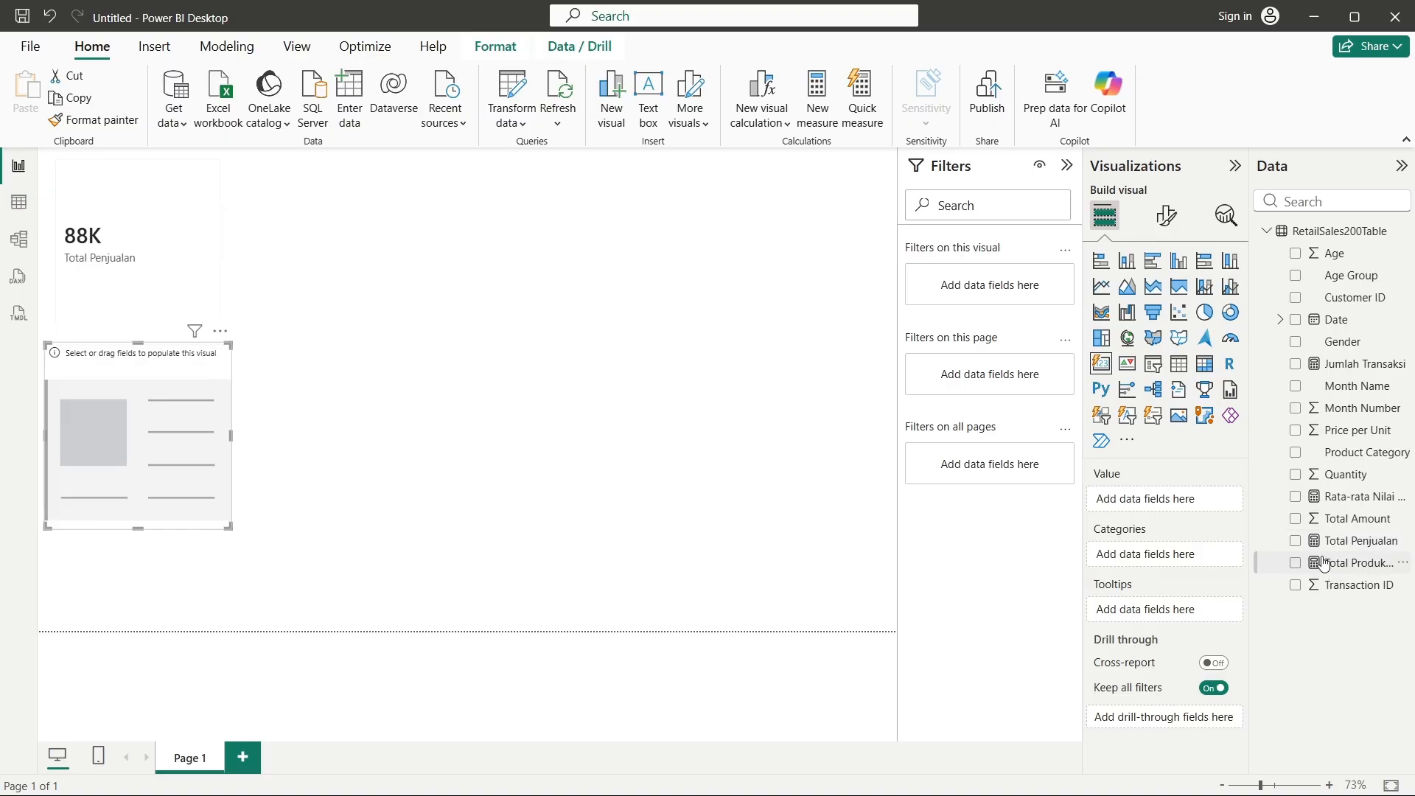
left_click(1296, 365)
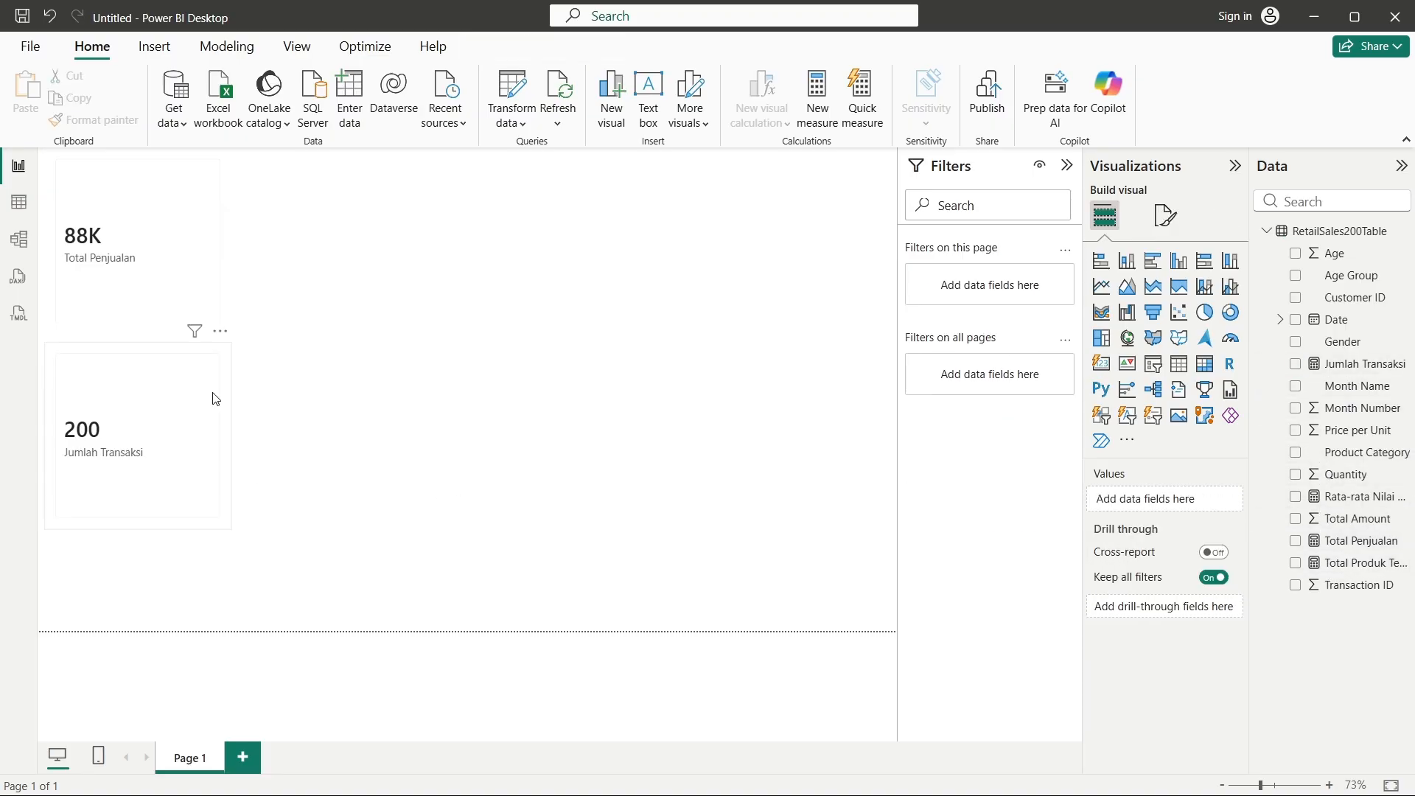
left_click_drag(214, 398, 352, 273)
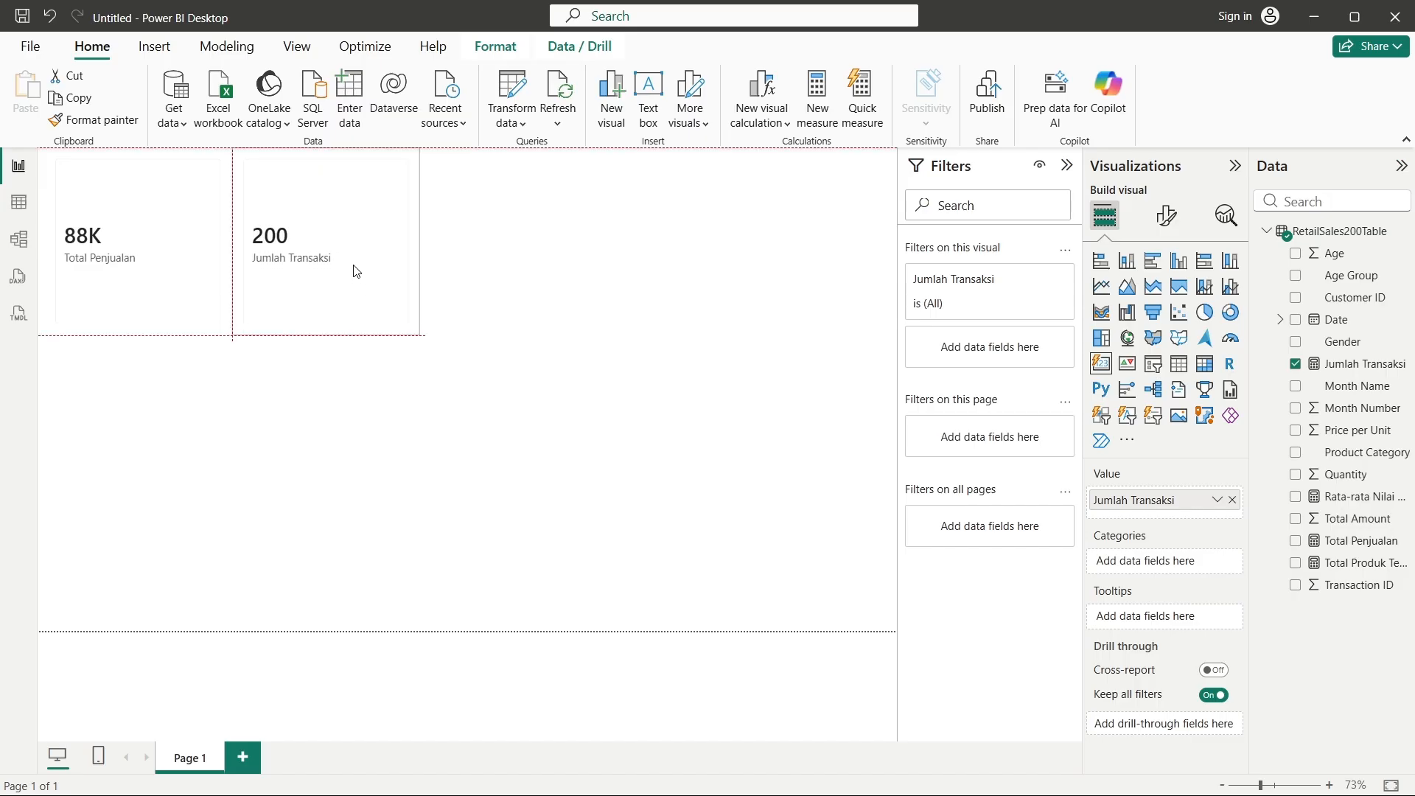
left_click(351, 426)
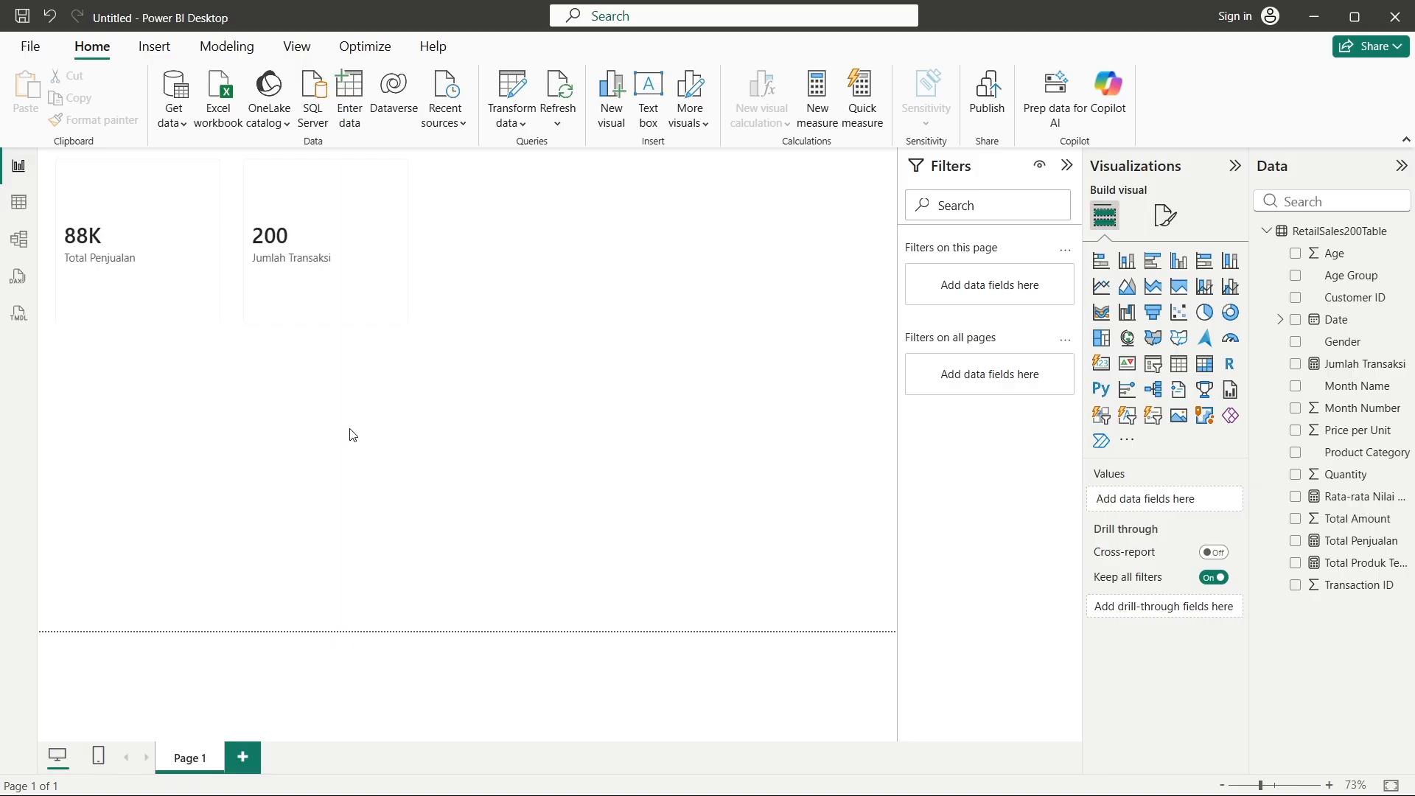
- Add a card visual showing the Total Produk Terjual measure and place it to the right of the Jumlah Transaksi card
left_click(1102, 366)
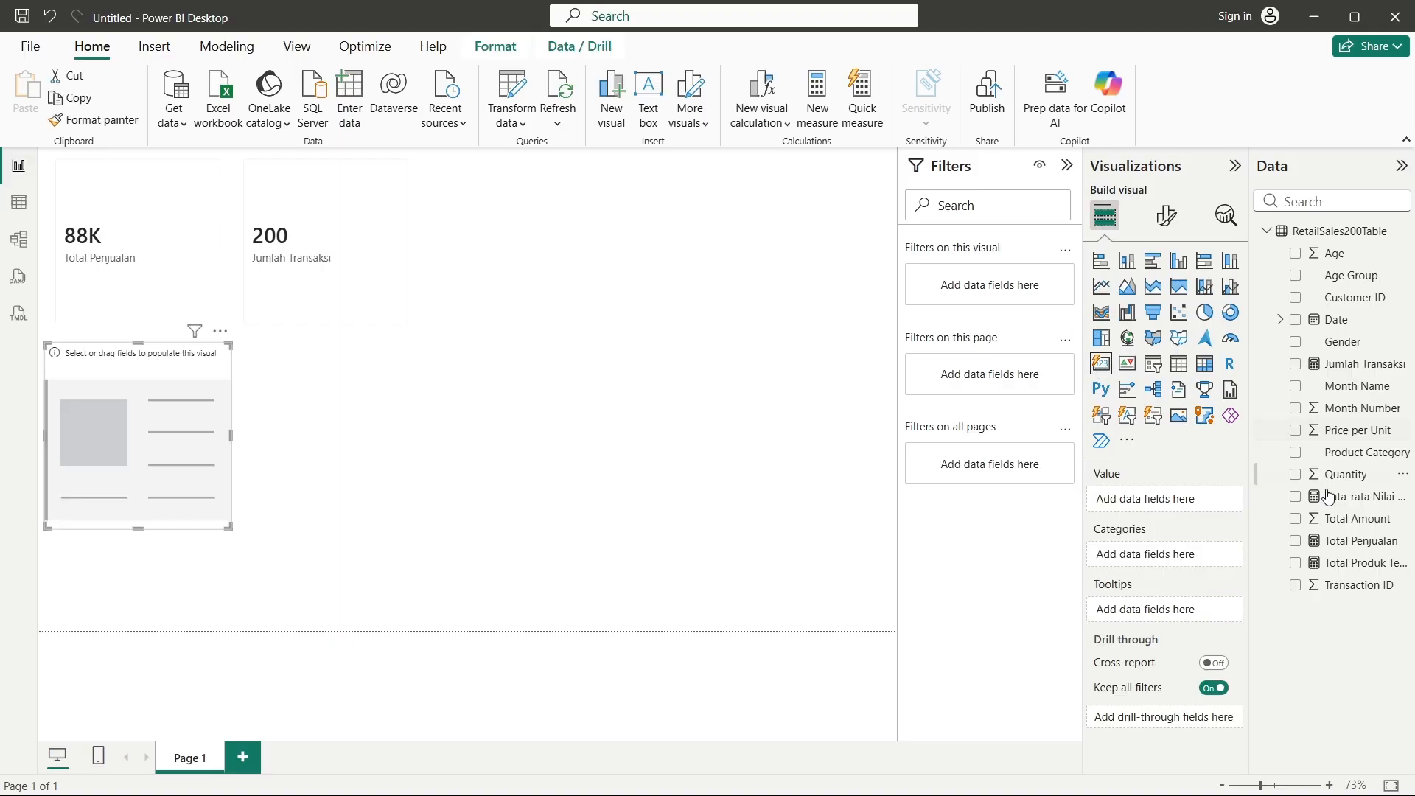
left_click(1307, 566)
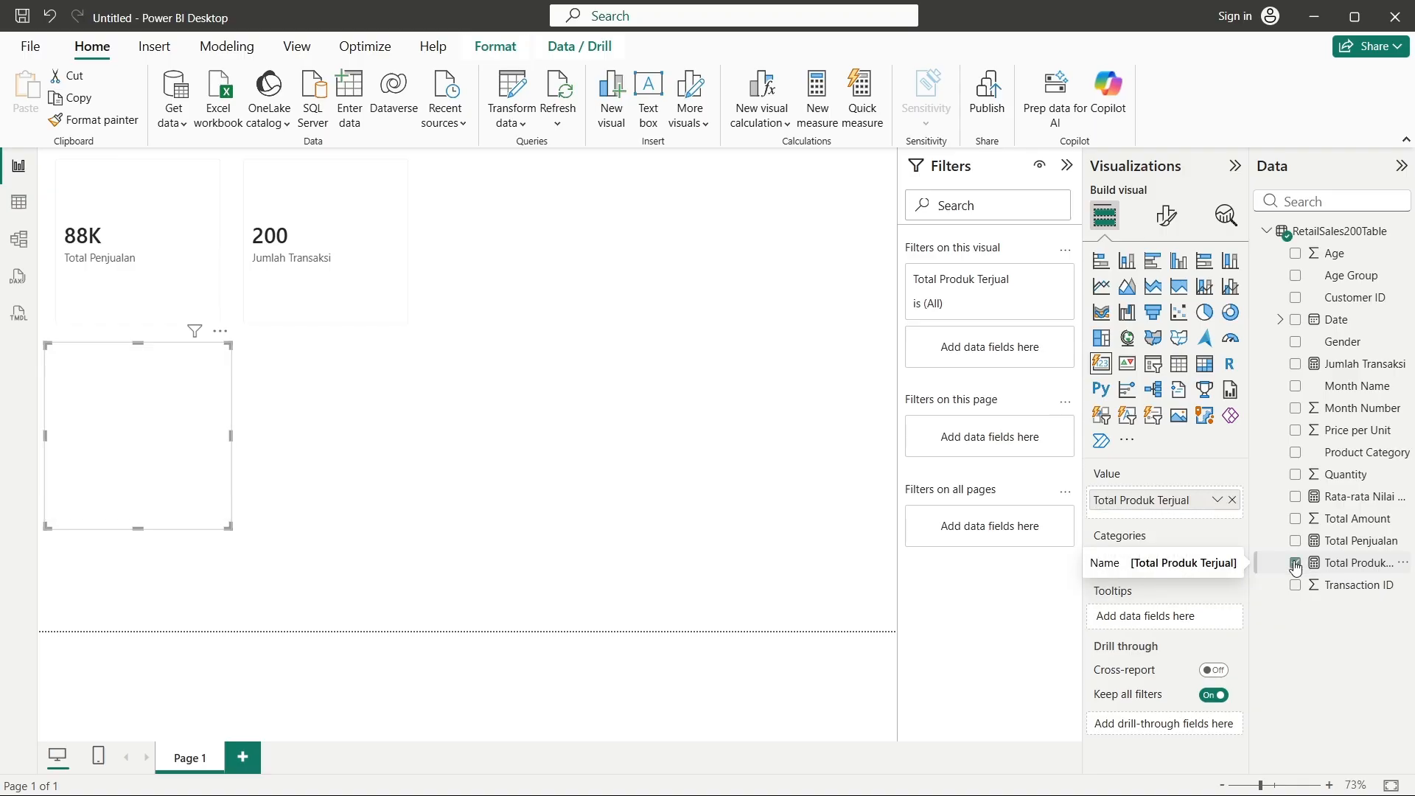
left_click_drag(167, 481, 567, 290)
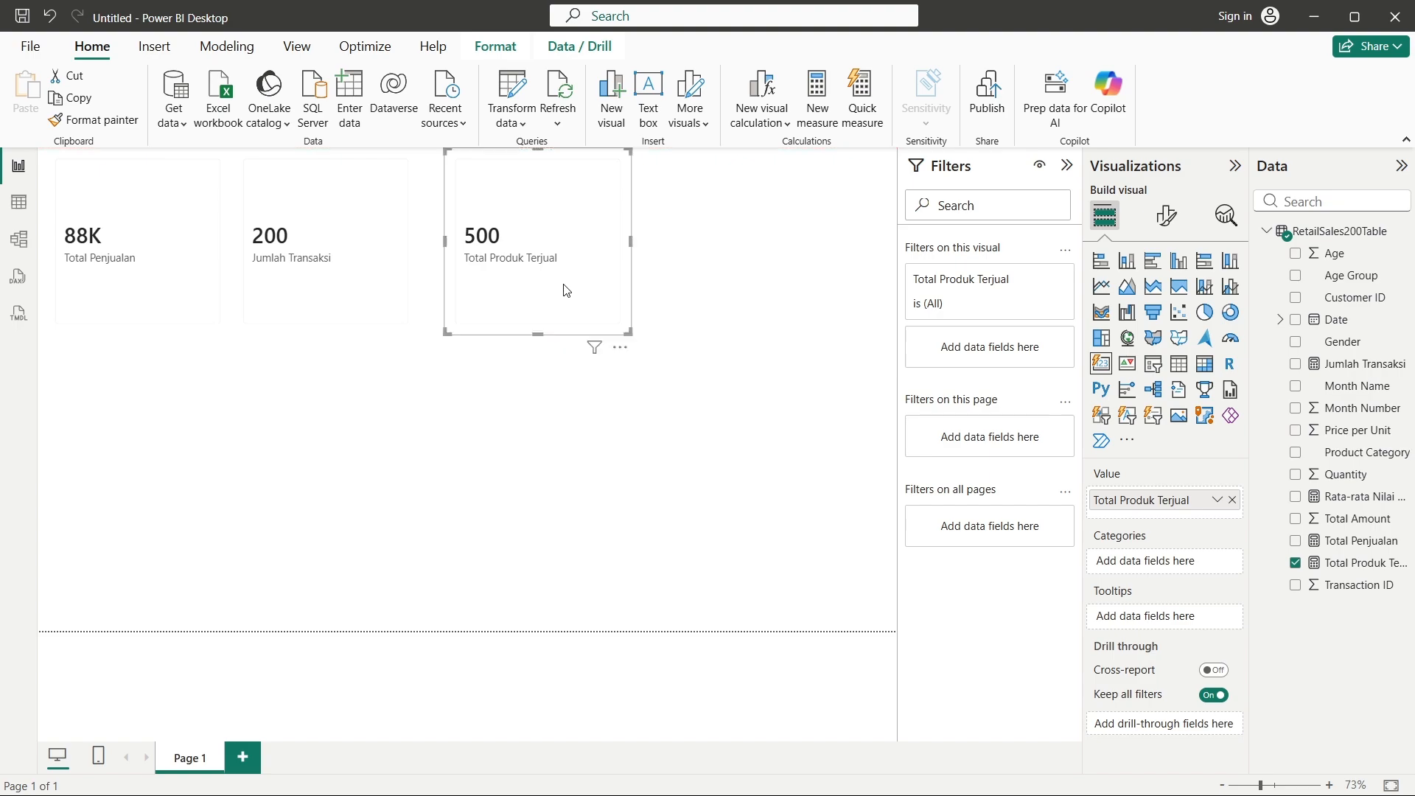
left_click(576, 404)
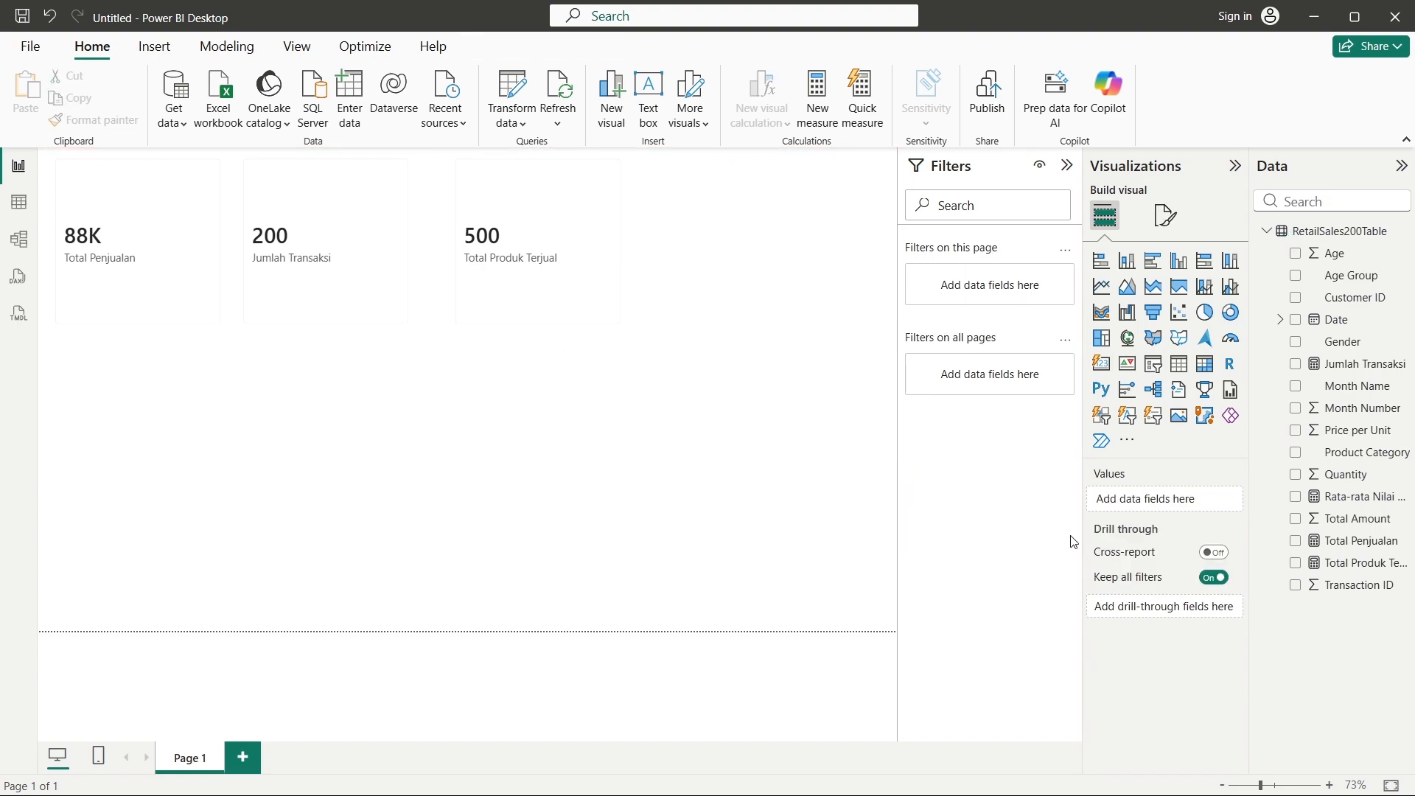
- Add a card visual showing the Rata-rata Nilai Transaksi measure and place it at the right end of the card row
left_click(1102, 364)
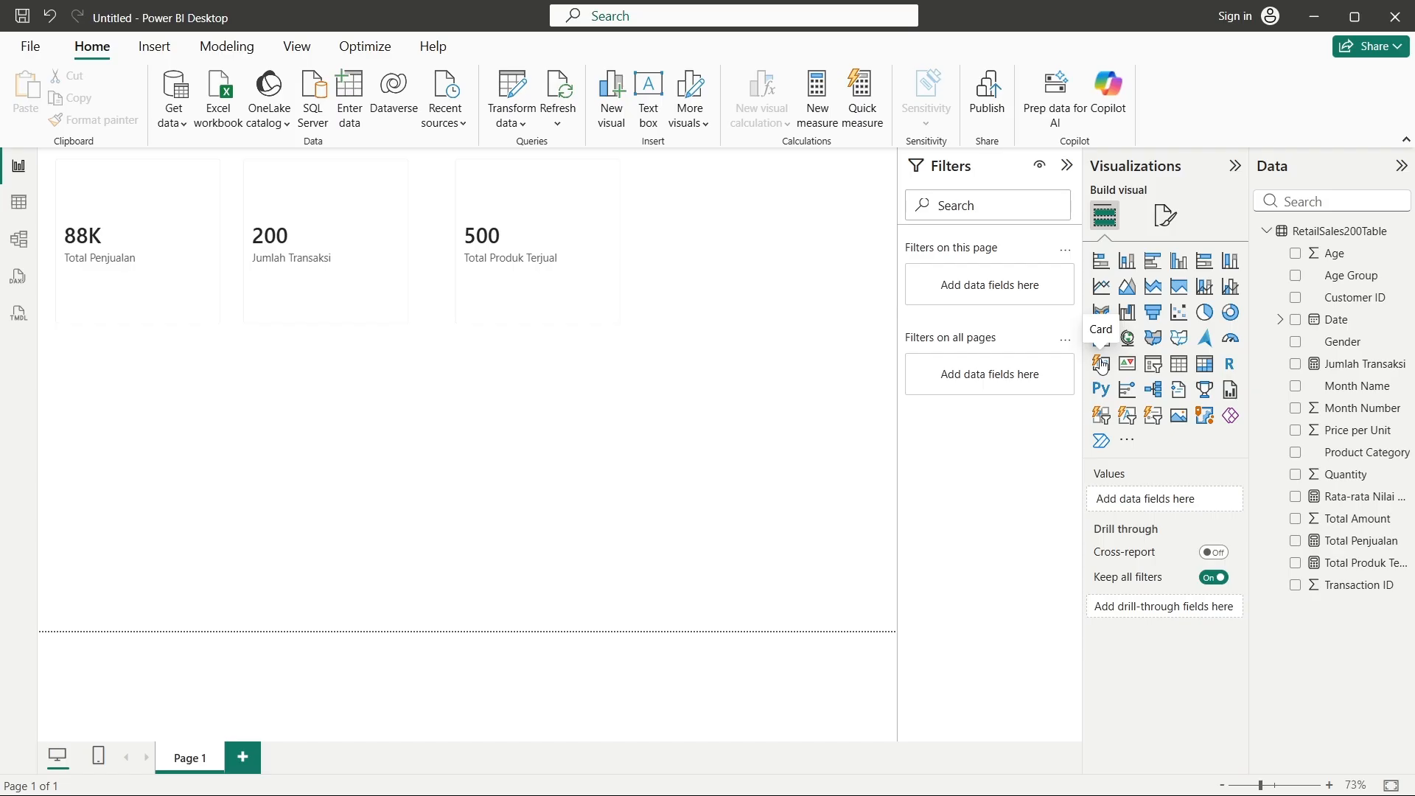
left_click(1294, 499)
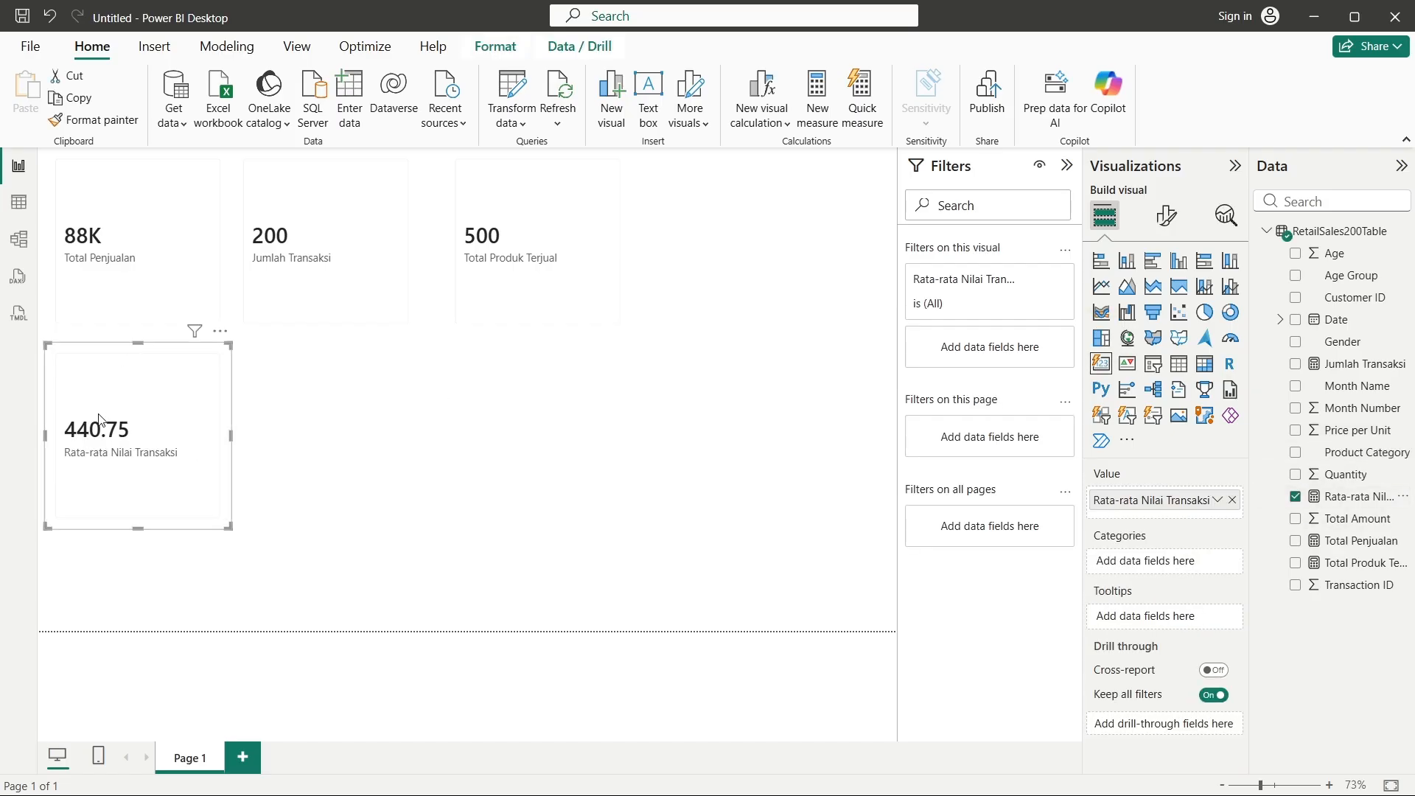
left_click_drag(95, 426, 671, 229)
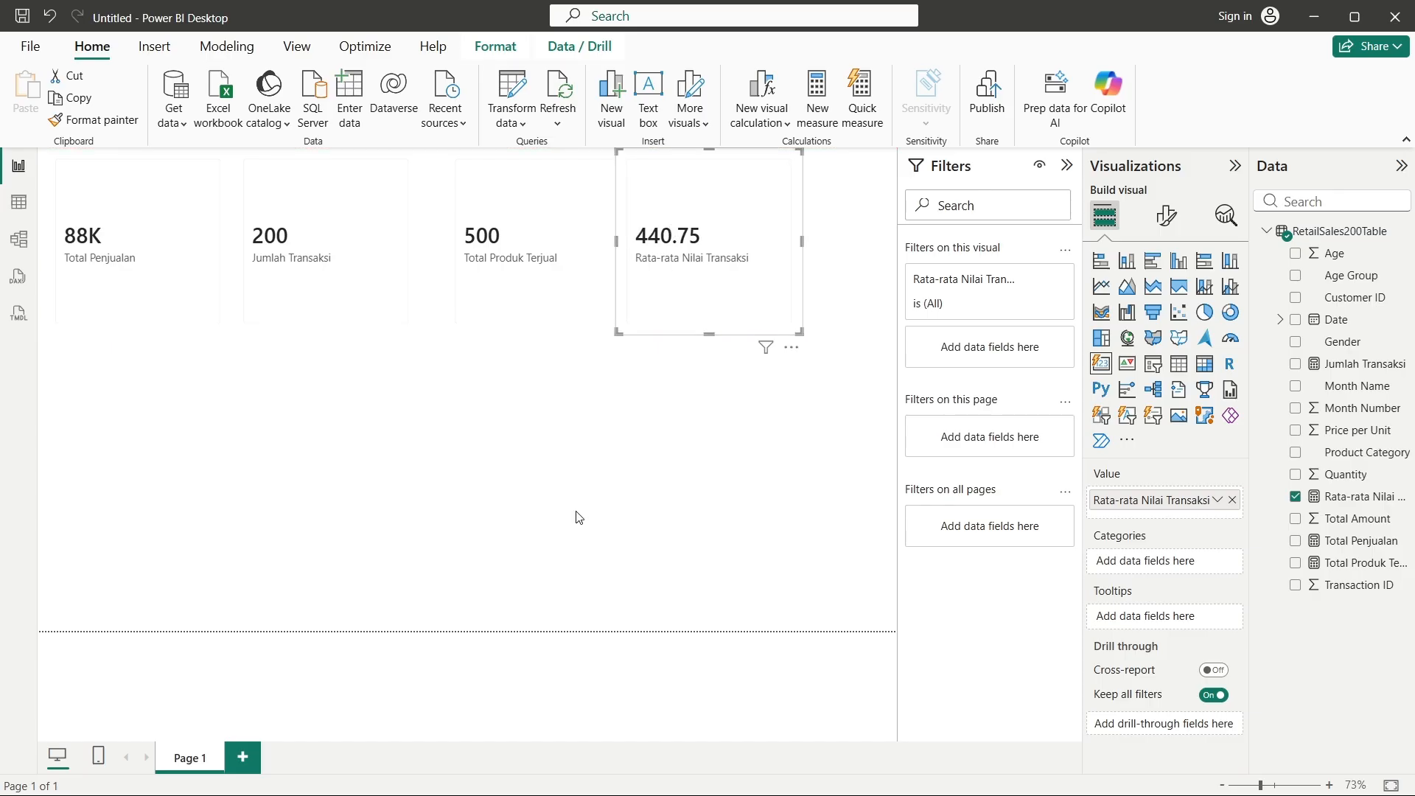
left_click(566, 560)
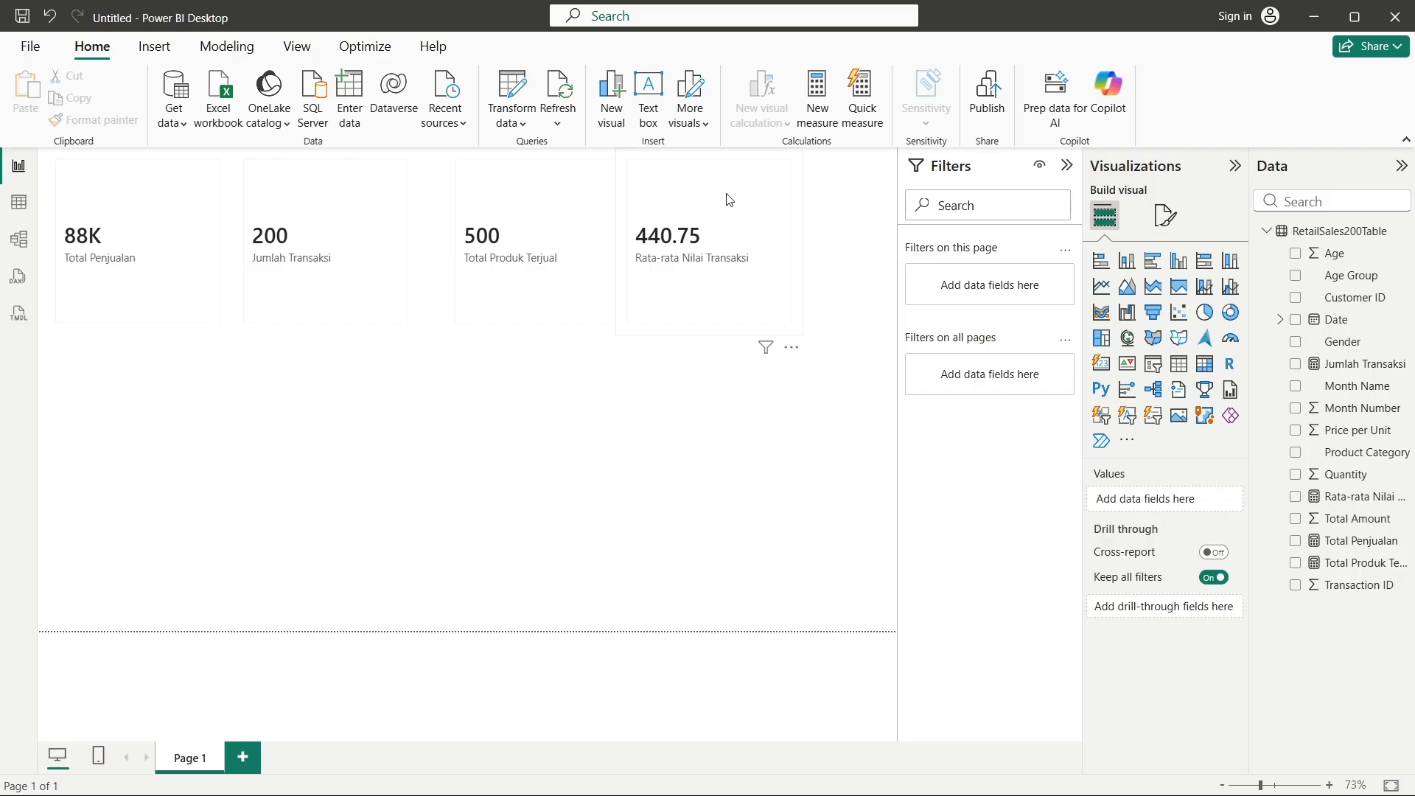
- Add a clustered bar chart with Total Penjualan on the X-axis and Product Category on the Y-axis
left_click(1163, 267)
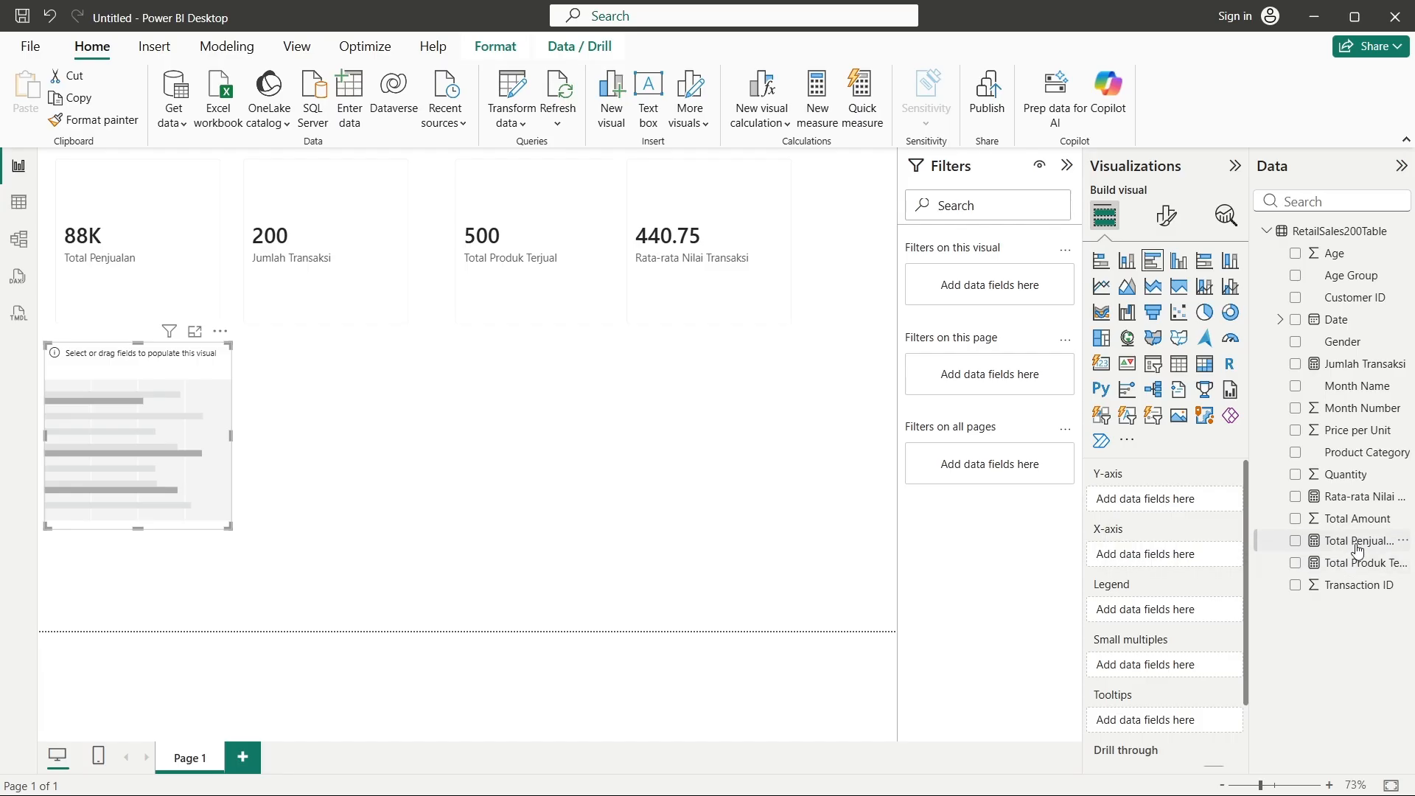
left_click_drag(1359, 549, 1181, 559)
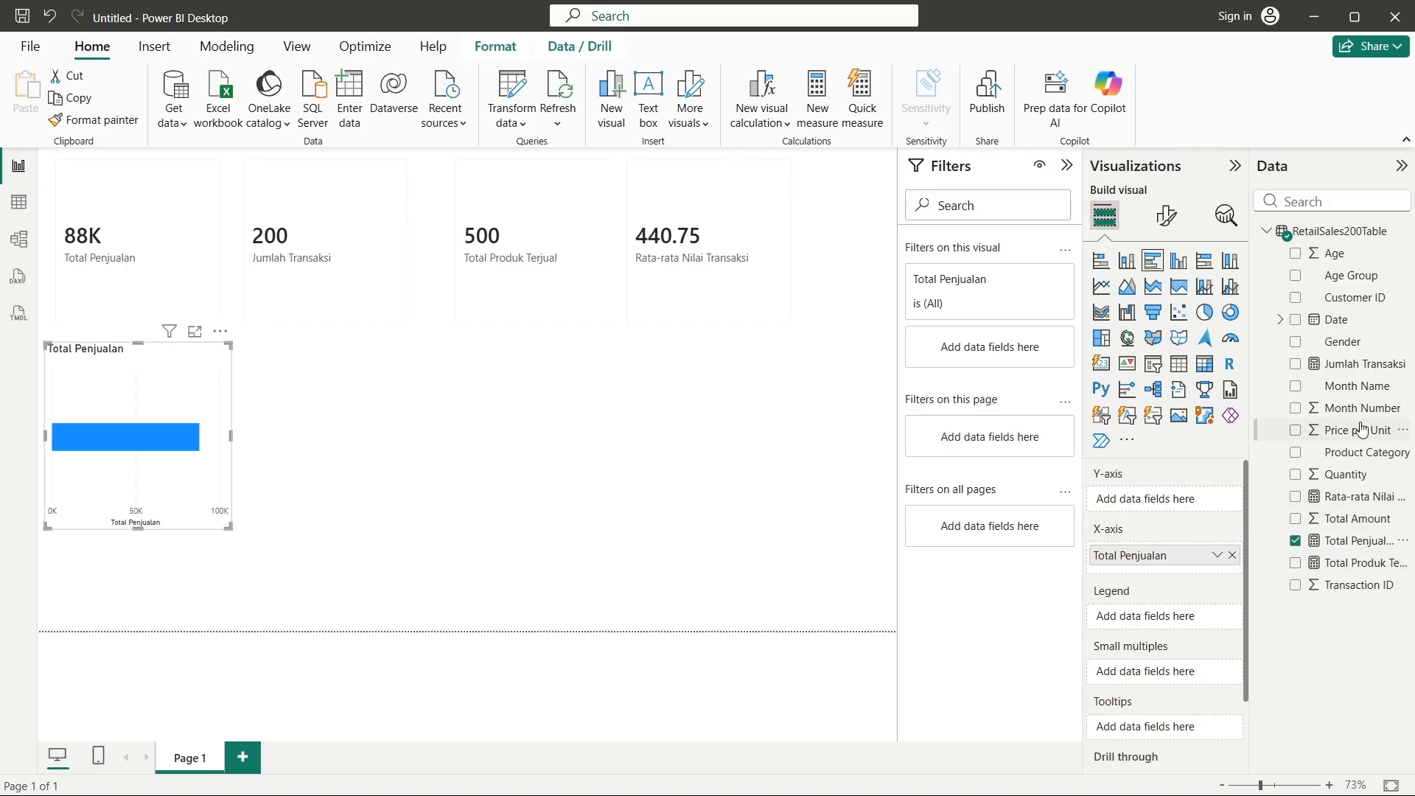
left_click_drag(1360, 453, 1184, 501)
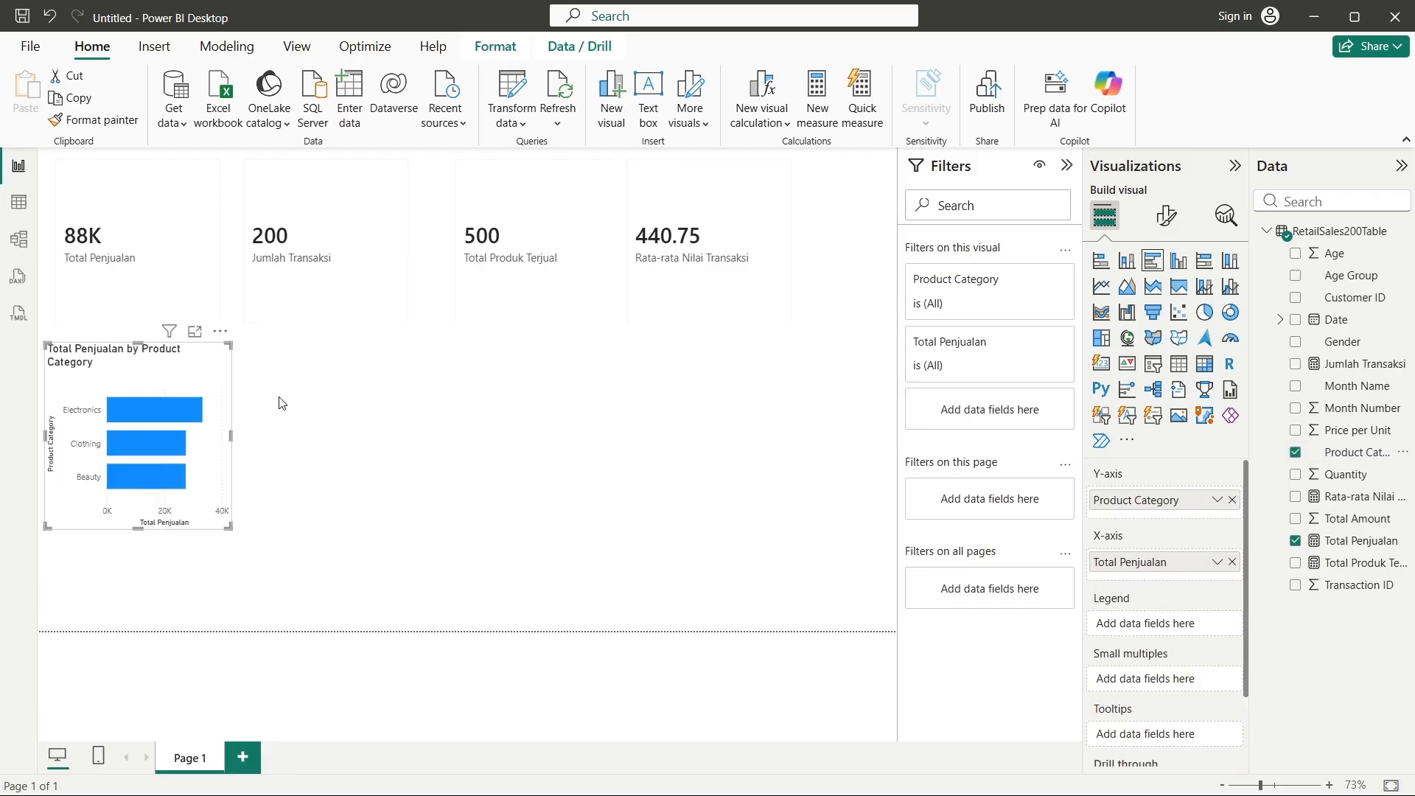
left_click(334, 484)
mouse_move(152, 418)
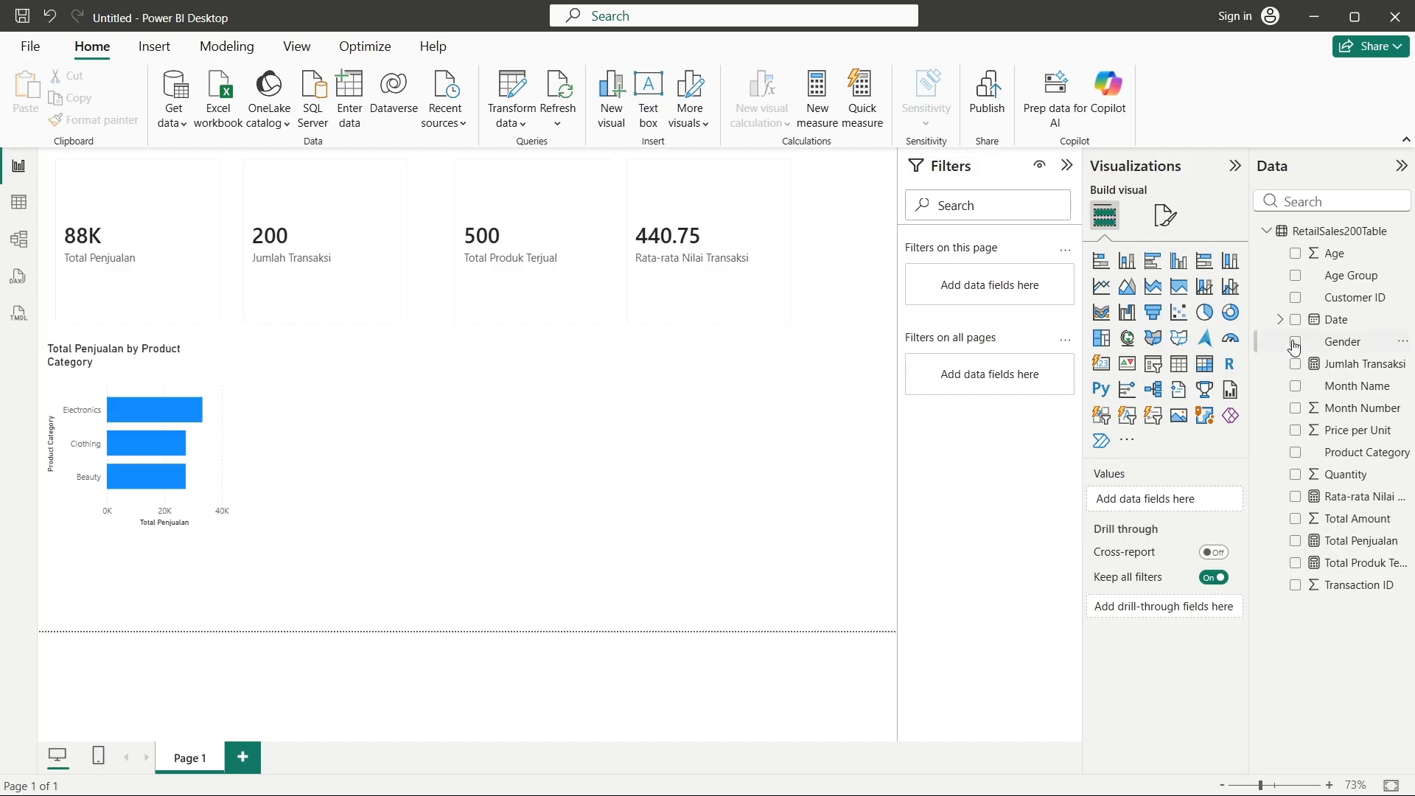
- Add a donut chart beside the bar chart with Gender as the legend and Total Penjualan as the values
left_click(1226, 315)
left_click_drag(184, 593, 369, 443)
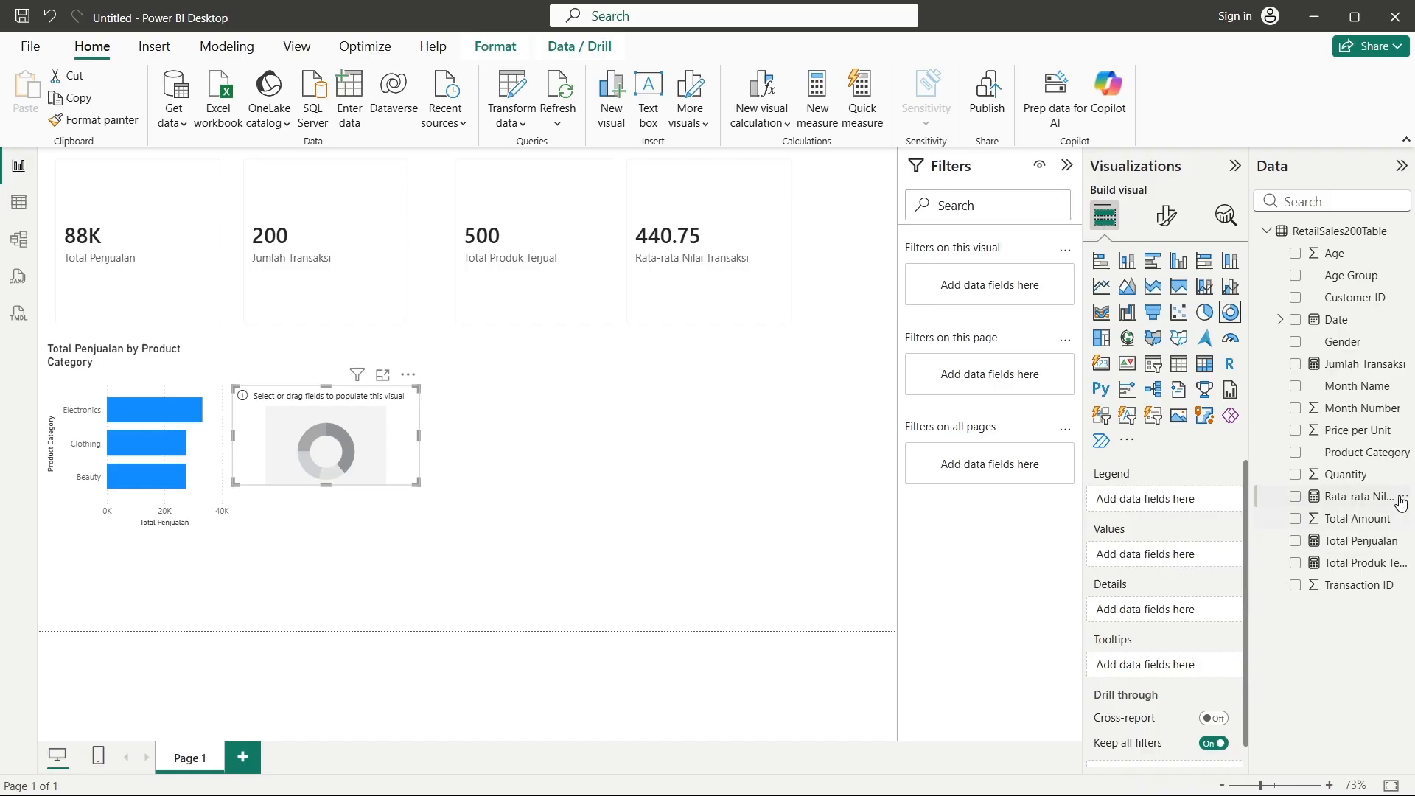
left_click_drag(1343, 341, 1178, 504)
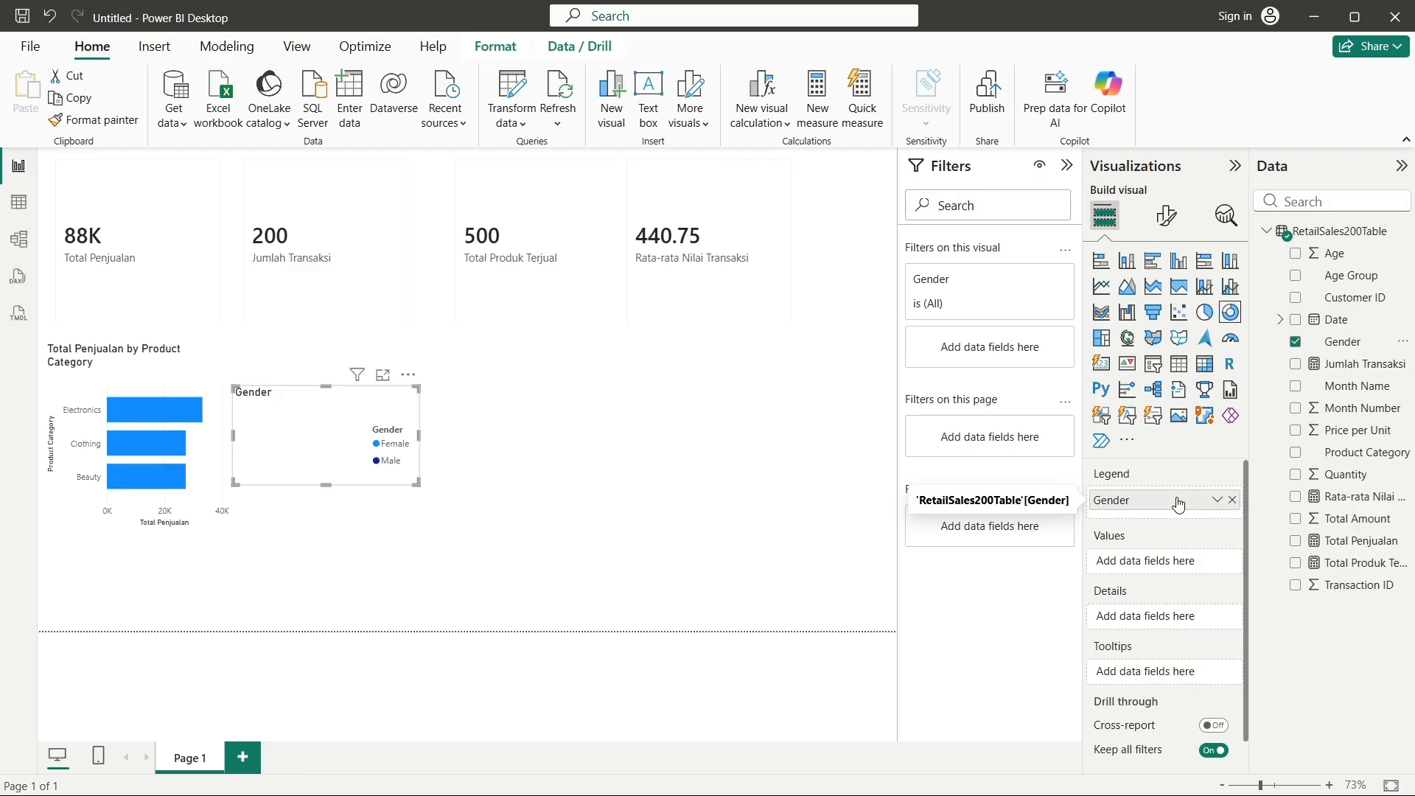
left_click_drag(1357, 542, 1209, 560)
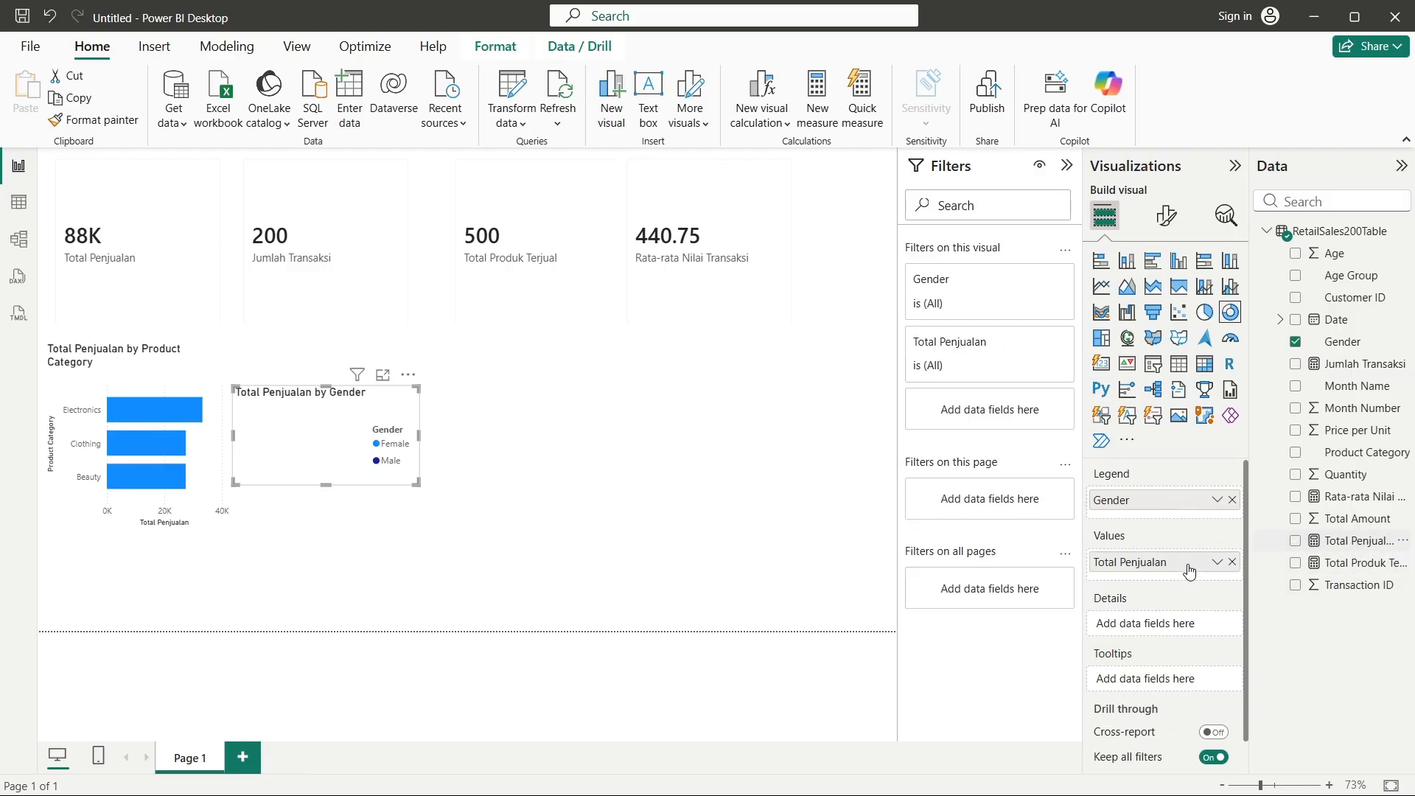
left_click(479, 514)
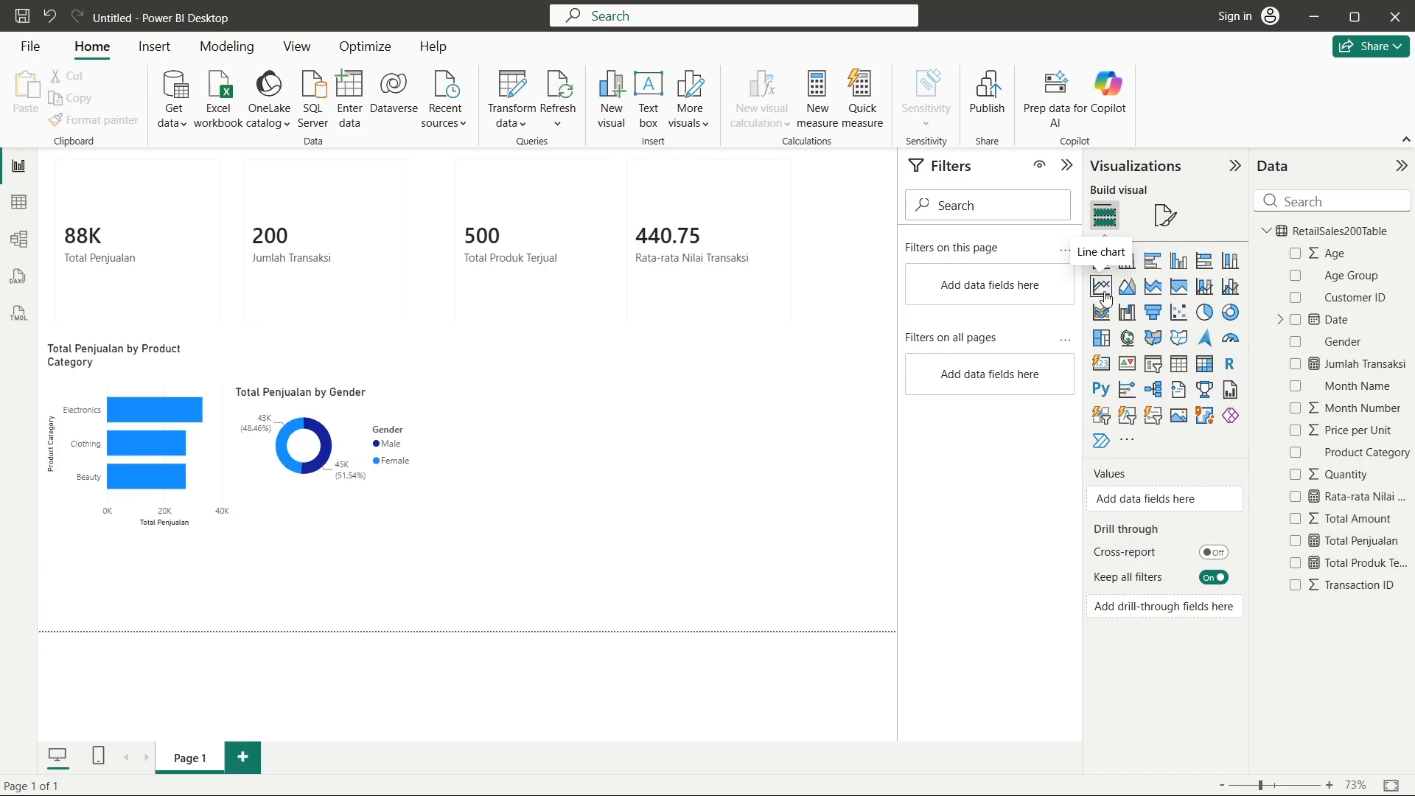
- Add a line chart beside the donut chart with Month Name on the X-axis and Total Penjualan on the Y-axis
left_click(1102, 287)
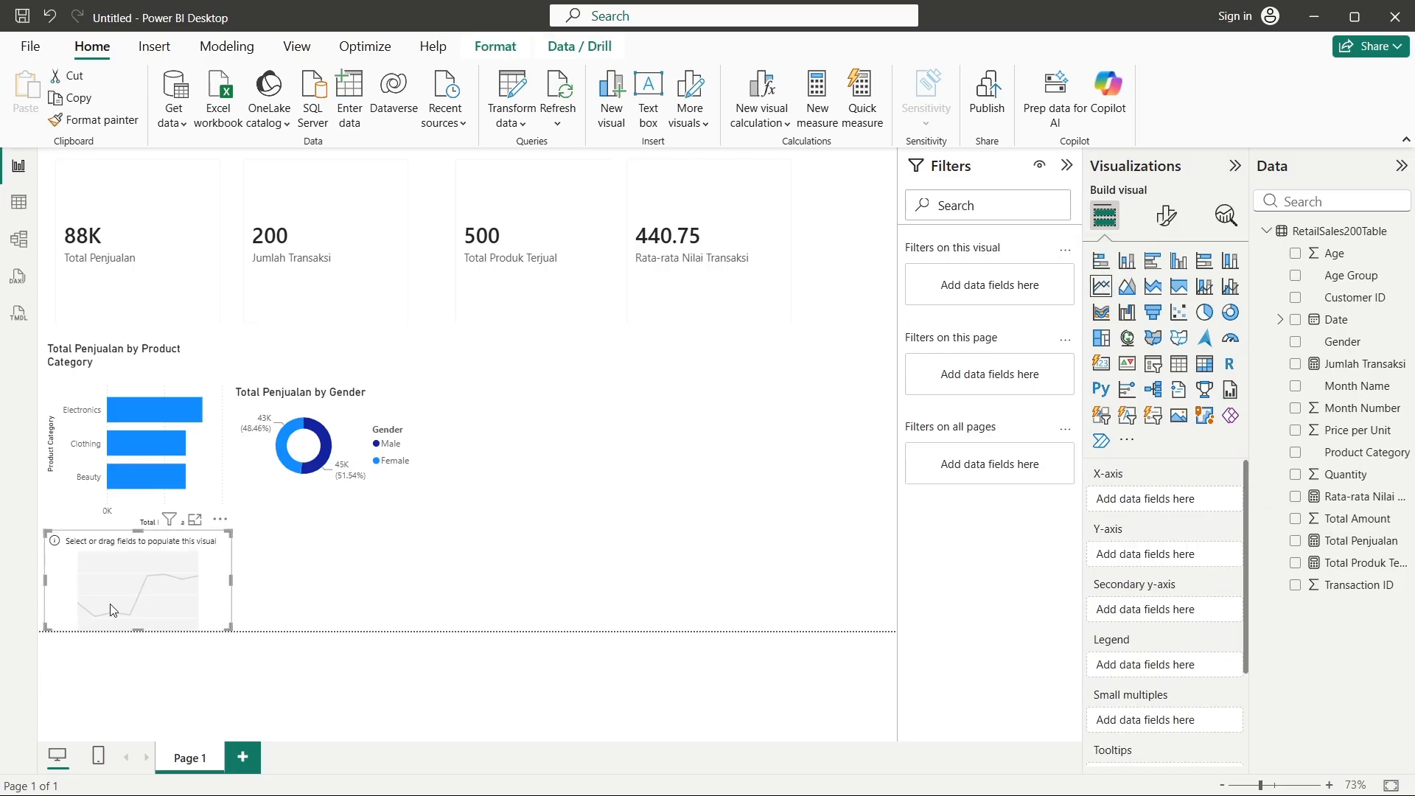
left_click_drag(112, 611, 500, 465)
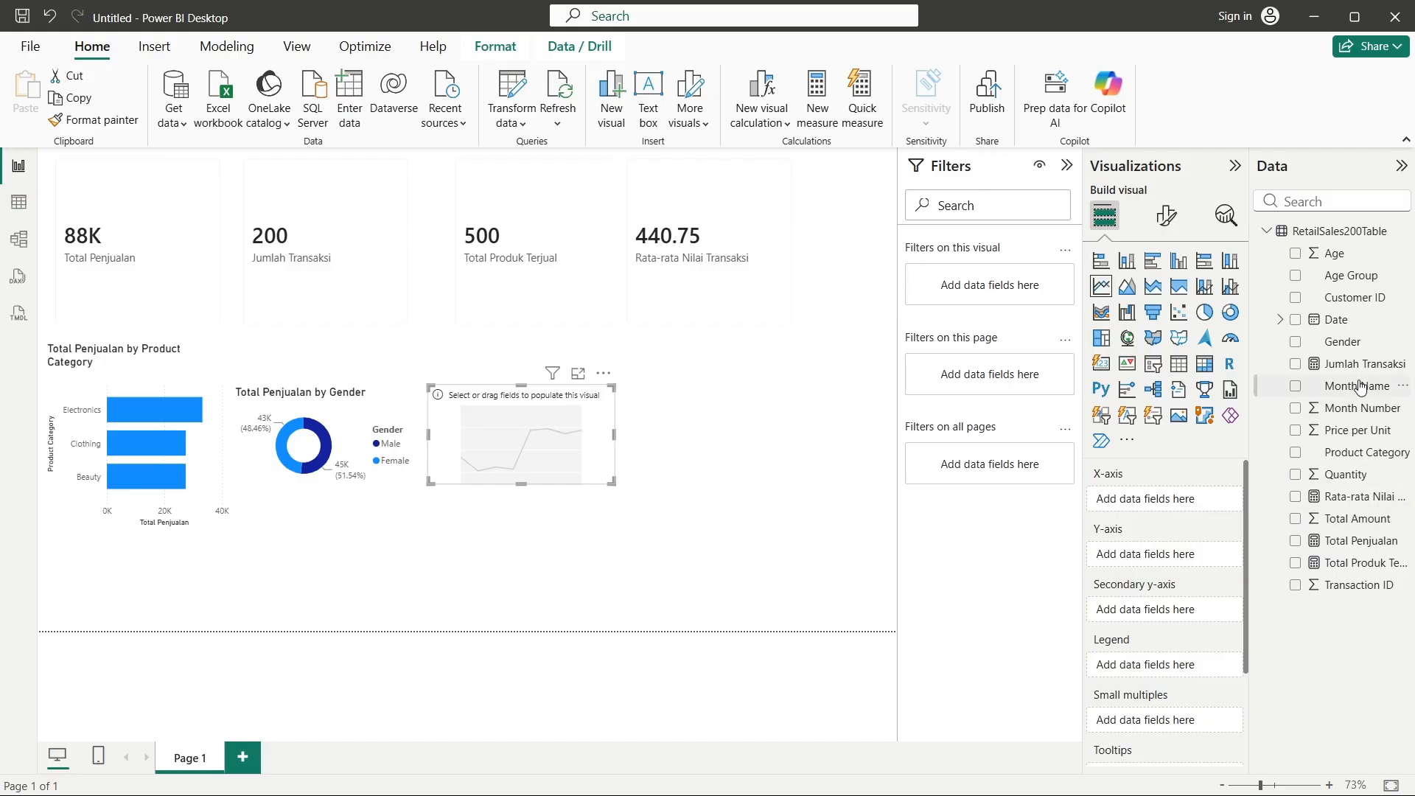
left_click_drag(1359, 387, 1195, 503)
left_click_drag(1346, 544, 1178, 564)
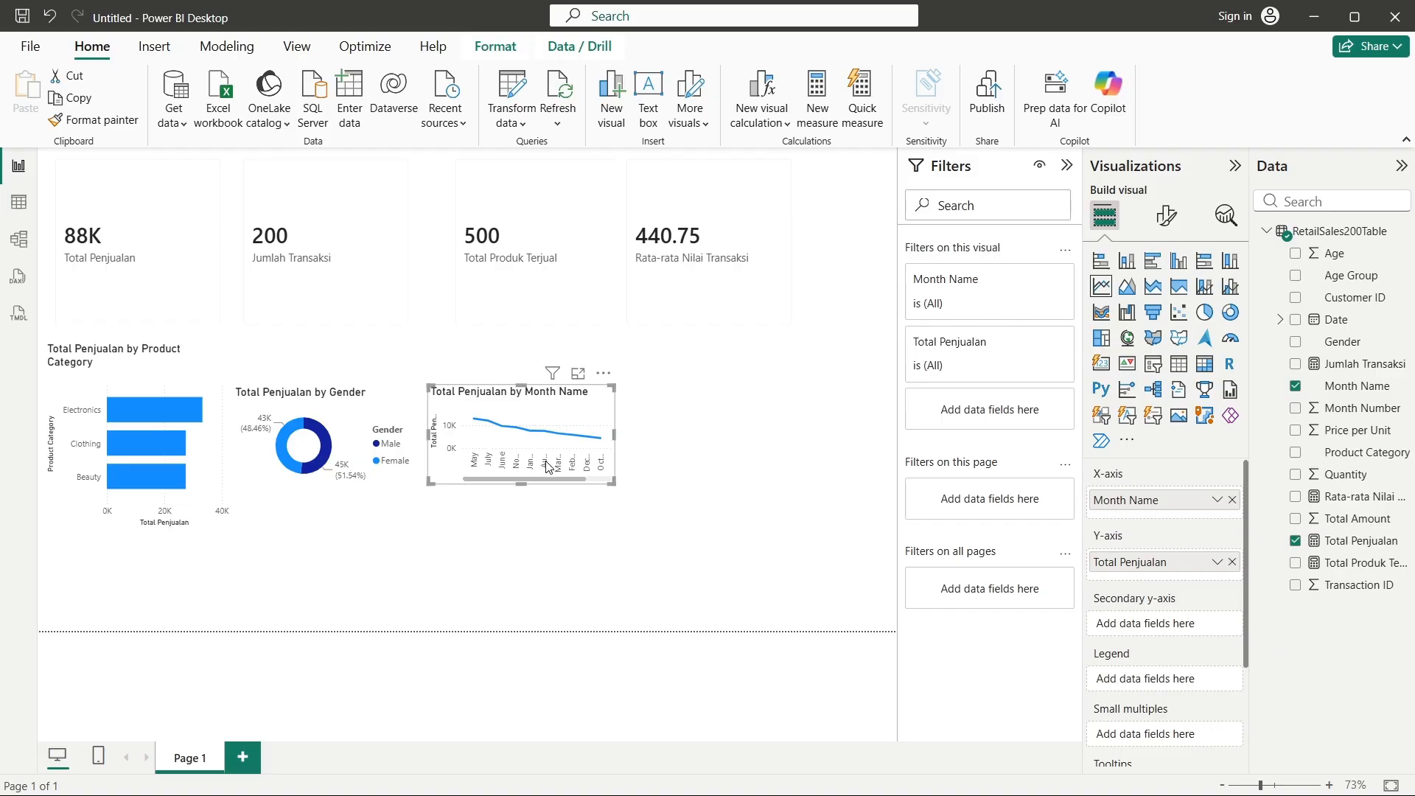
left_click_drag(543, 458, 544, 463)
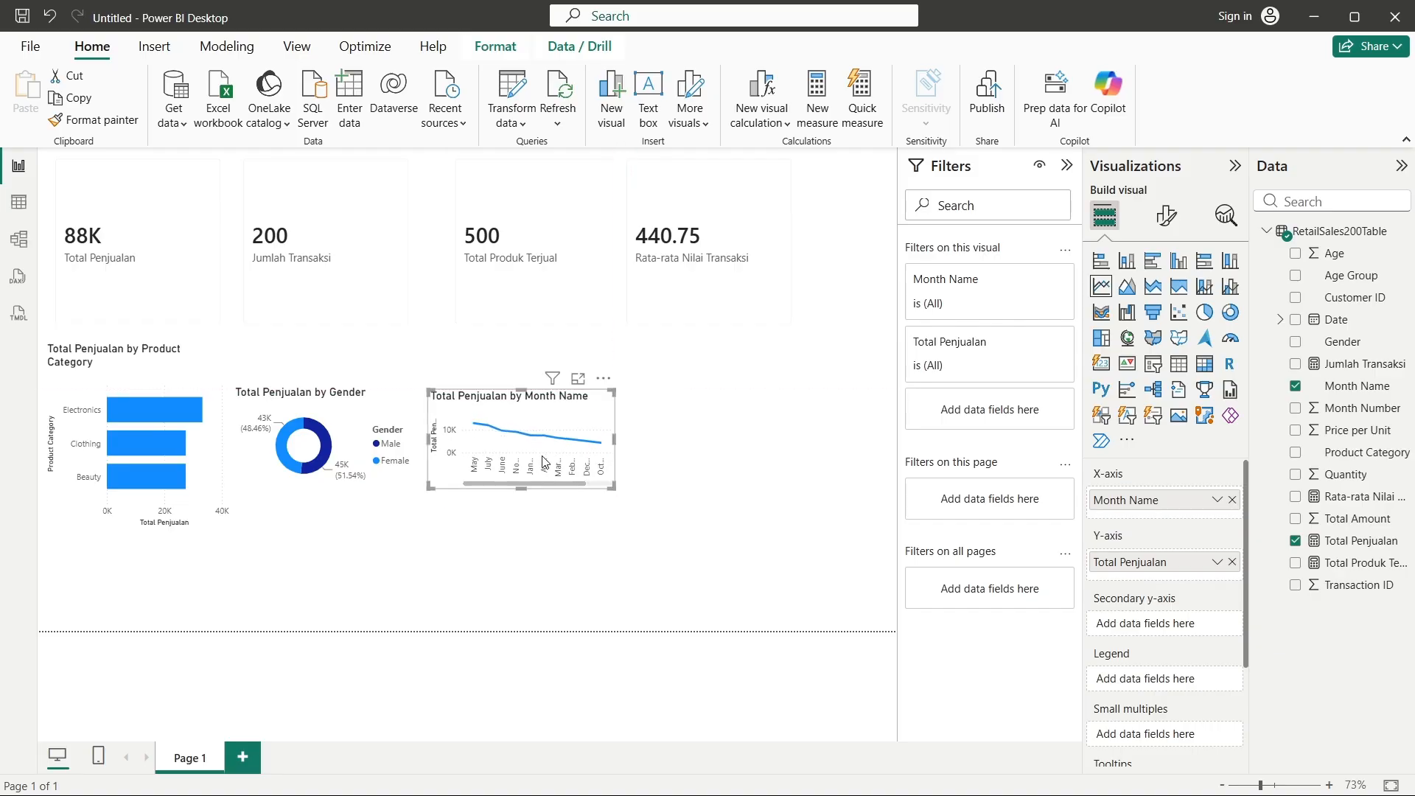
left_click(547, 530)
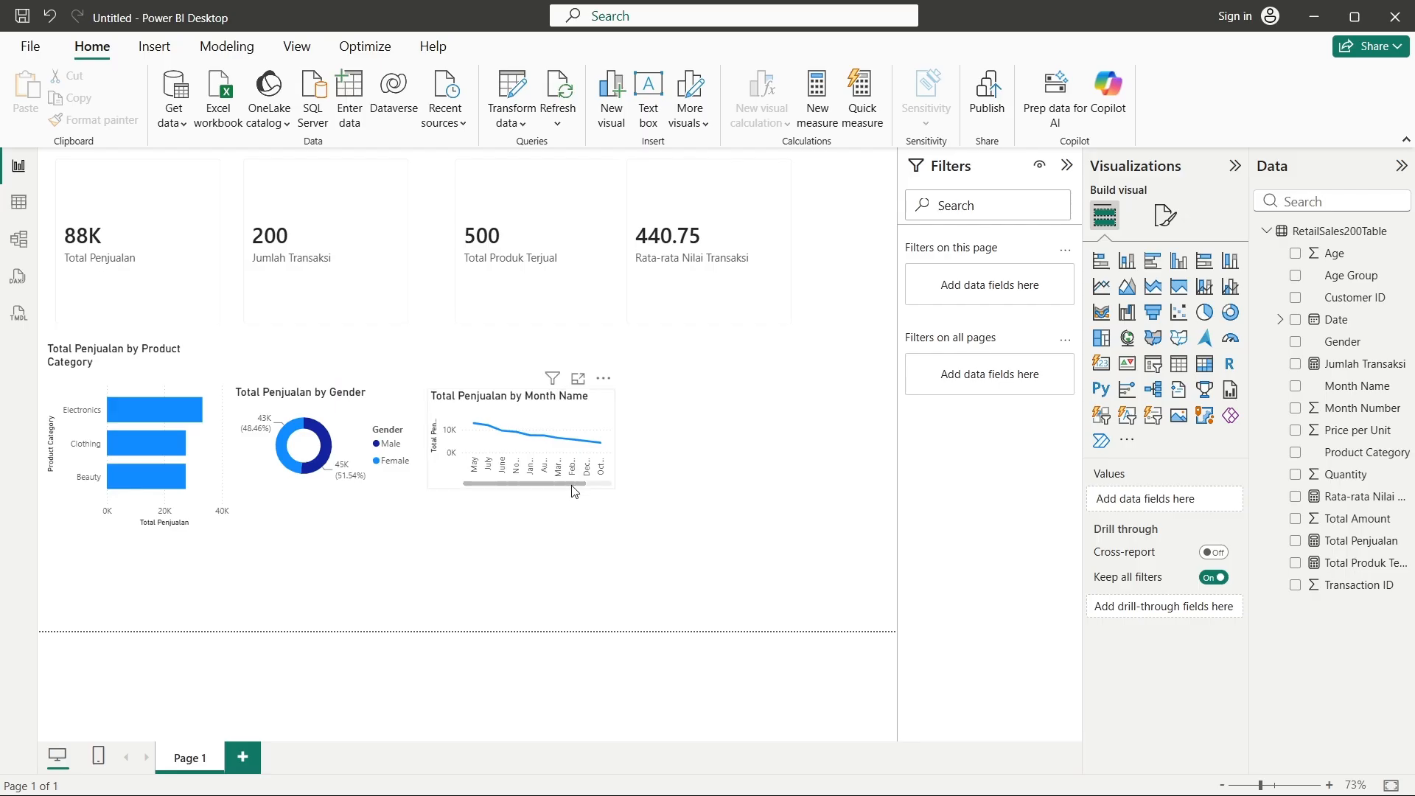
- Sort the Total Penjualan by Month Name line chart by Month Name
left_click_drag(573, 484, 614, 488)
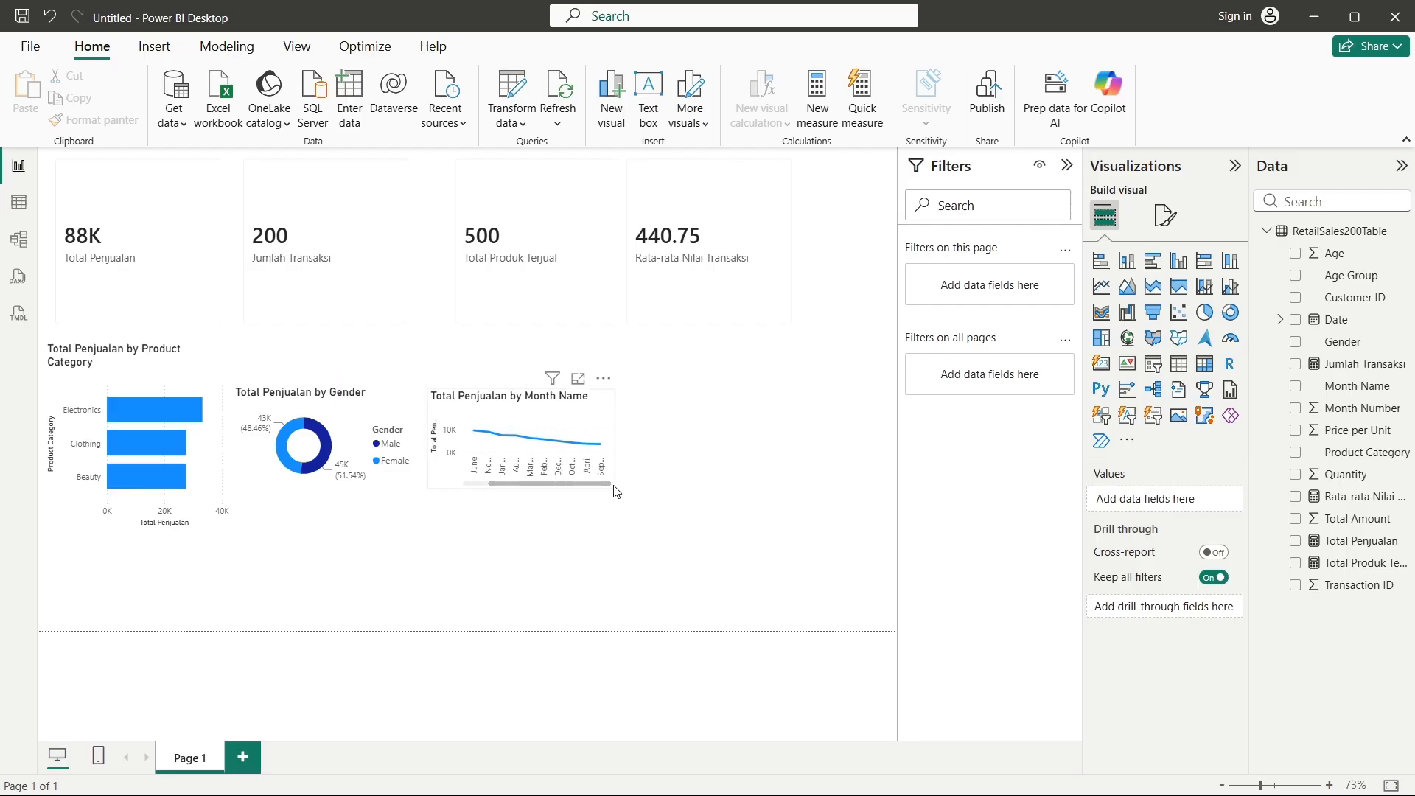
left_click(603, 379)
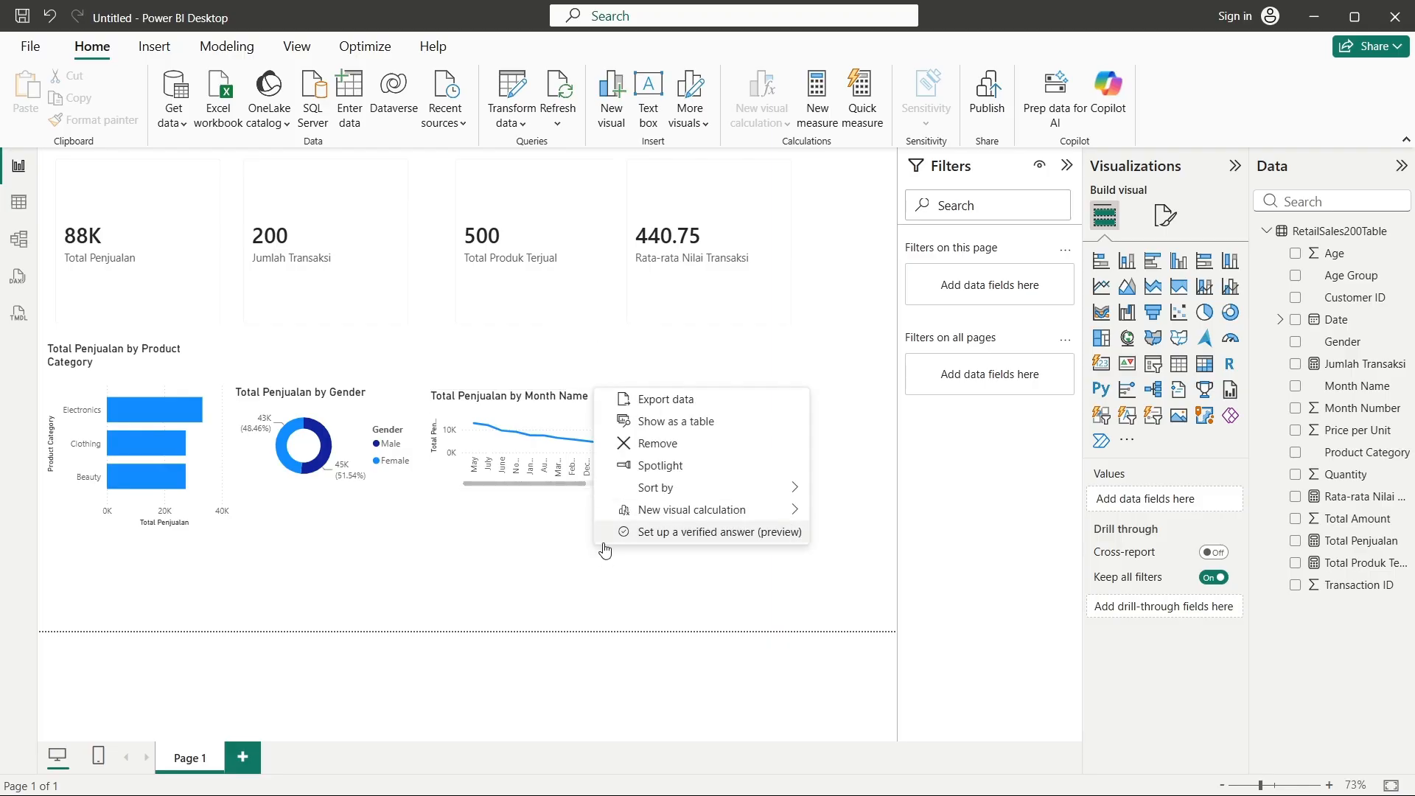
mouse_move(673, 491)
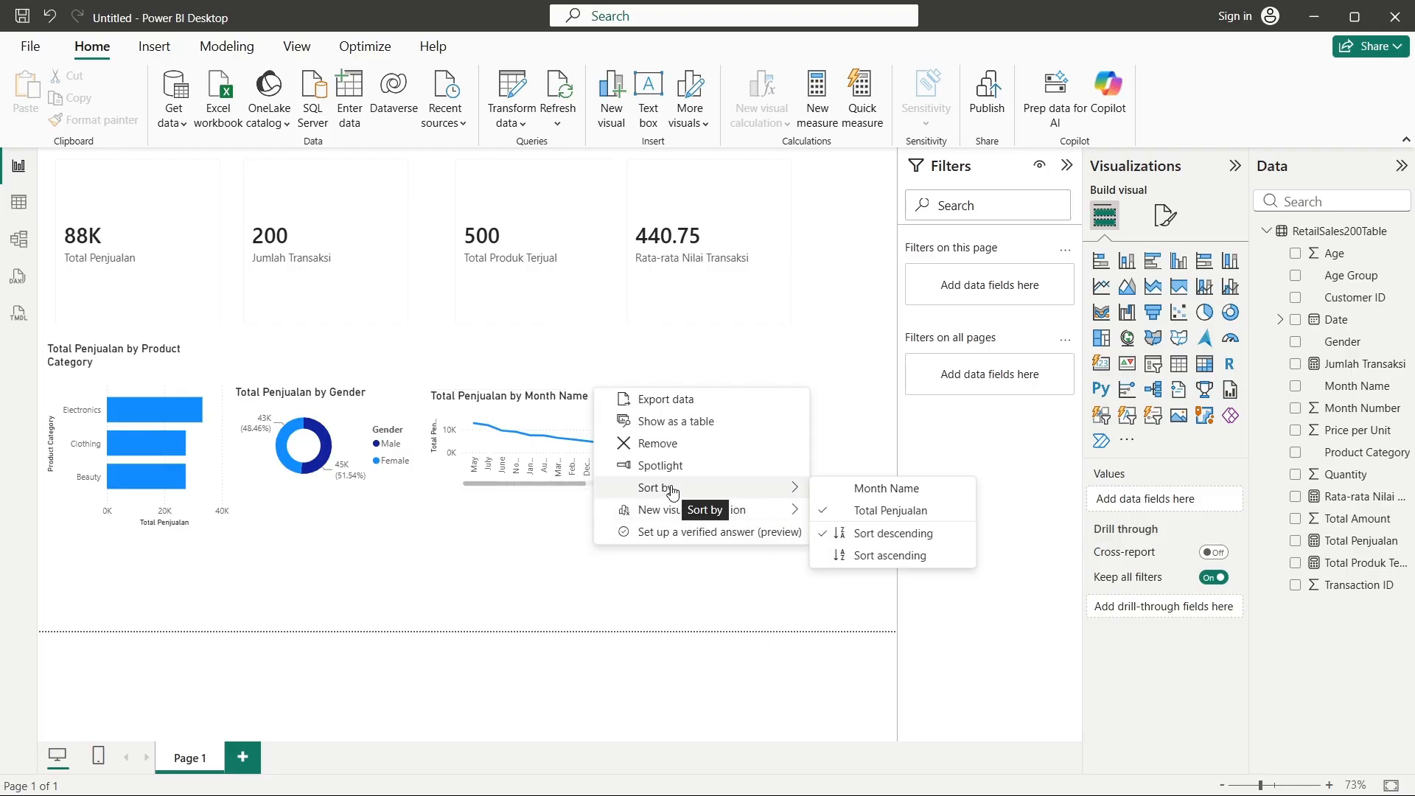
left_click(896, 497)
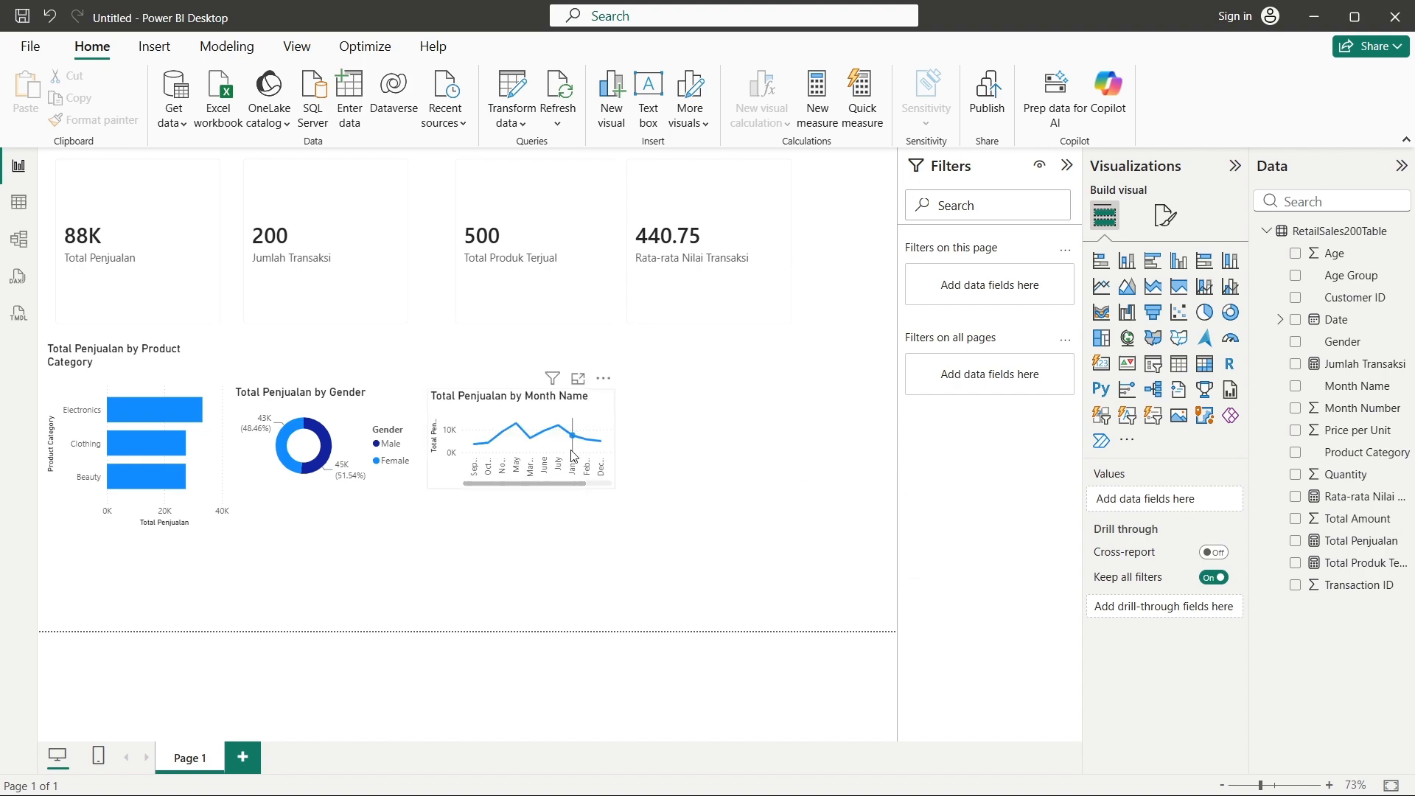
- Set the line chart's sort order to ascending and its sort field to Total Penjualan
left_click(603, 379)
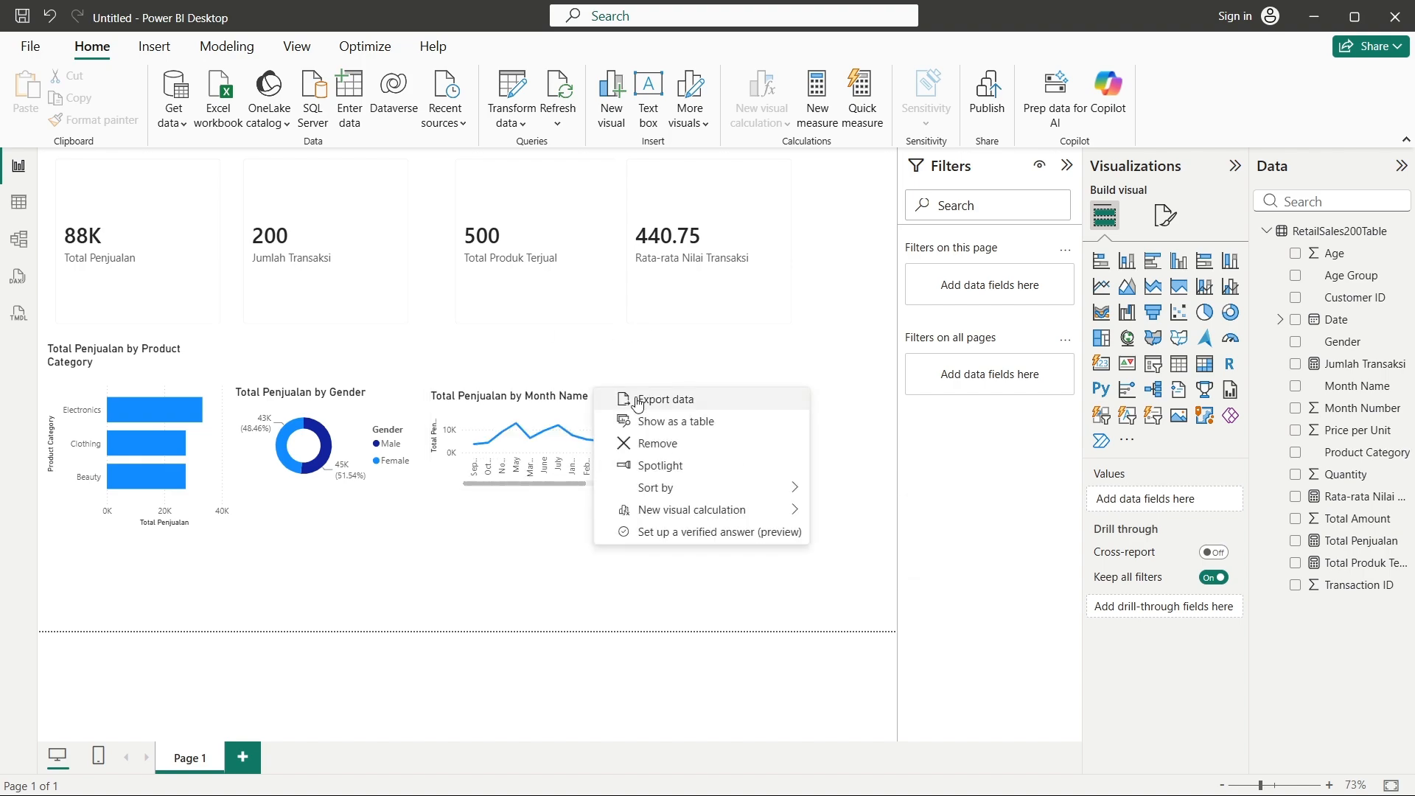
mouse_move(689, 489)
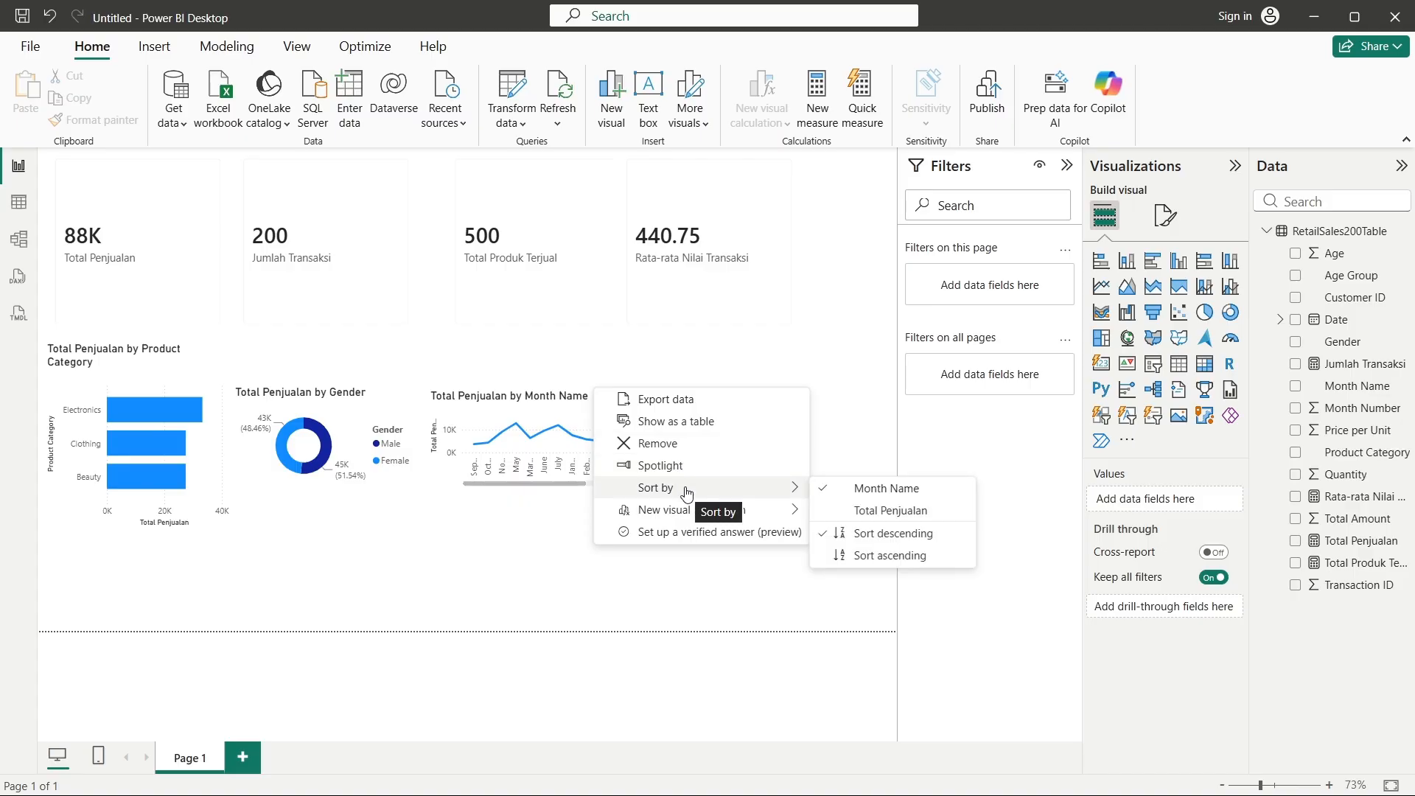
left_click(894, 556)
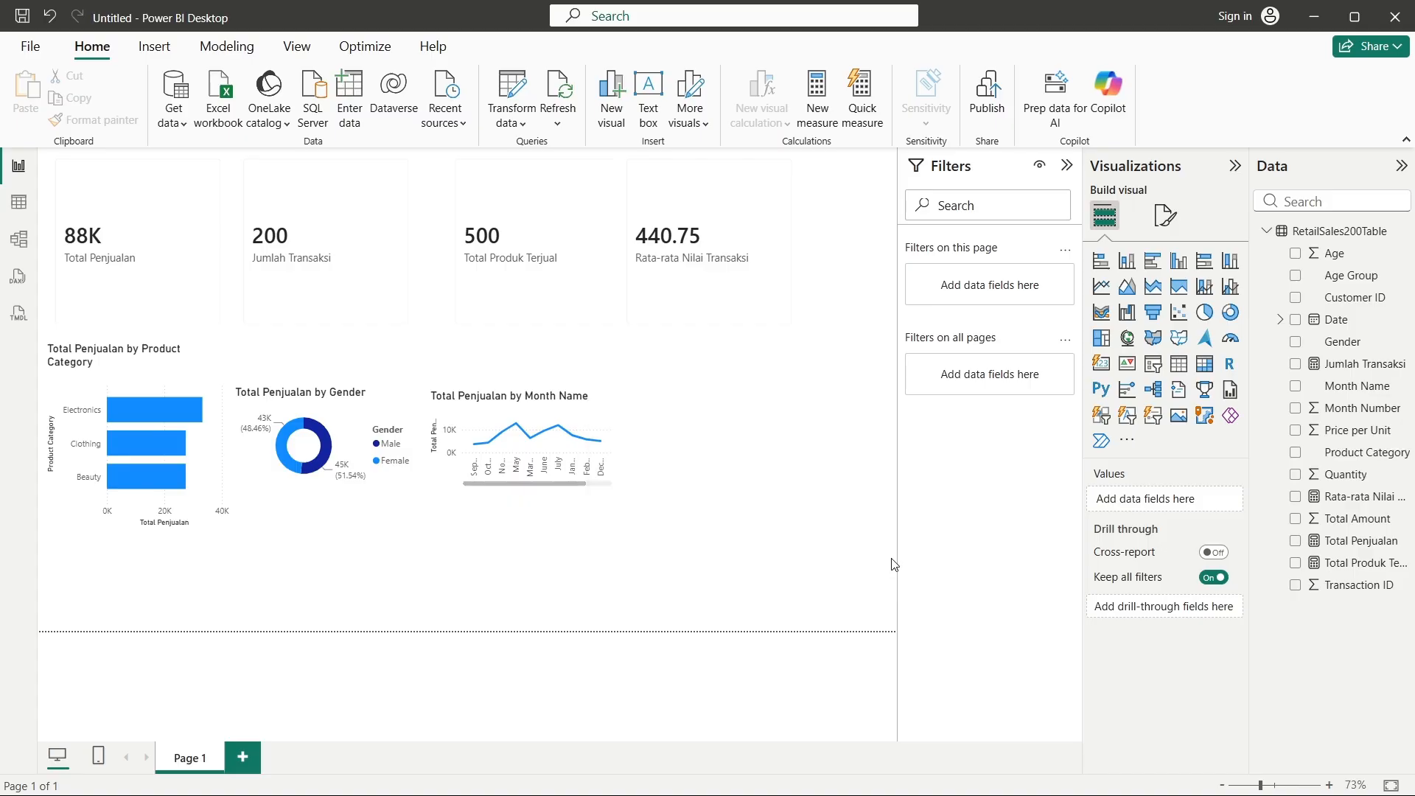
left_click(604, 378)
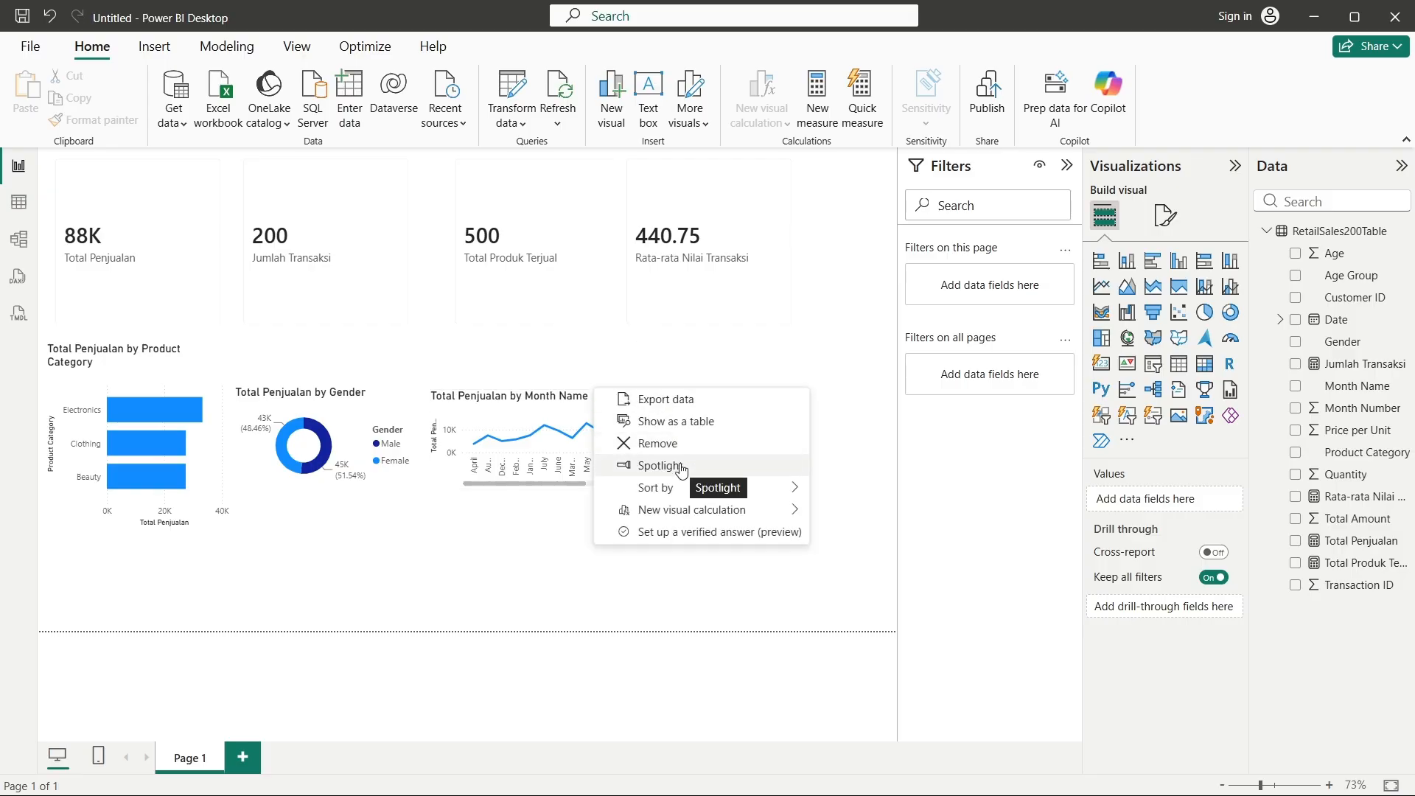
mouse_move(681, 488)
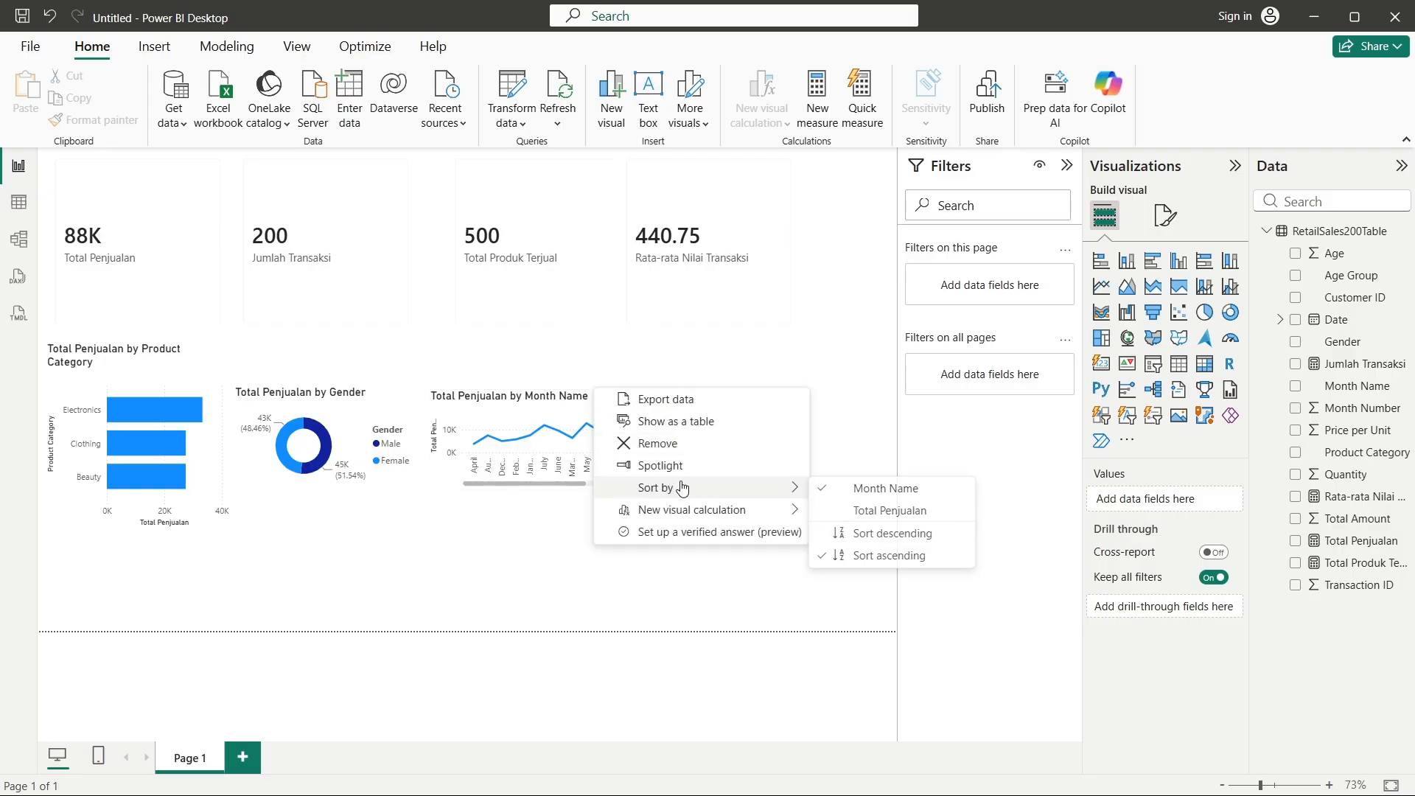
left_click(884, 510)
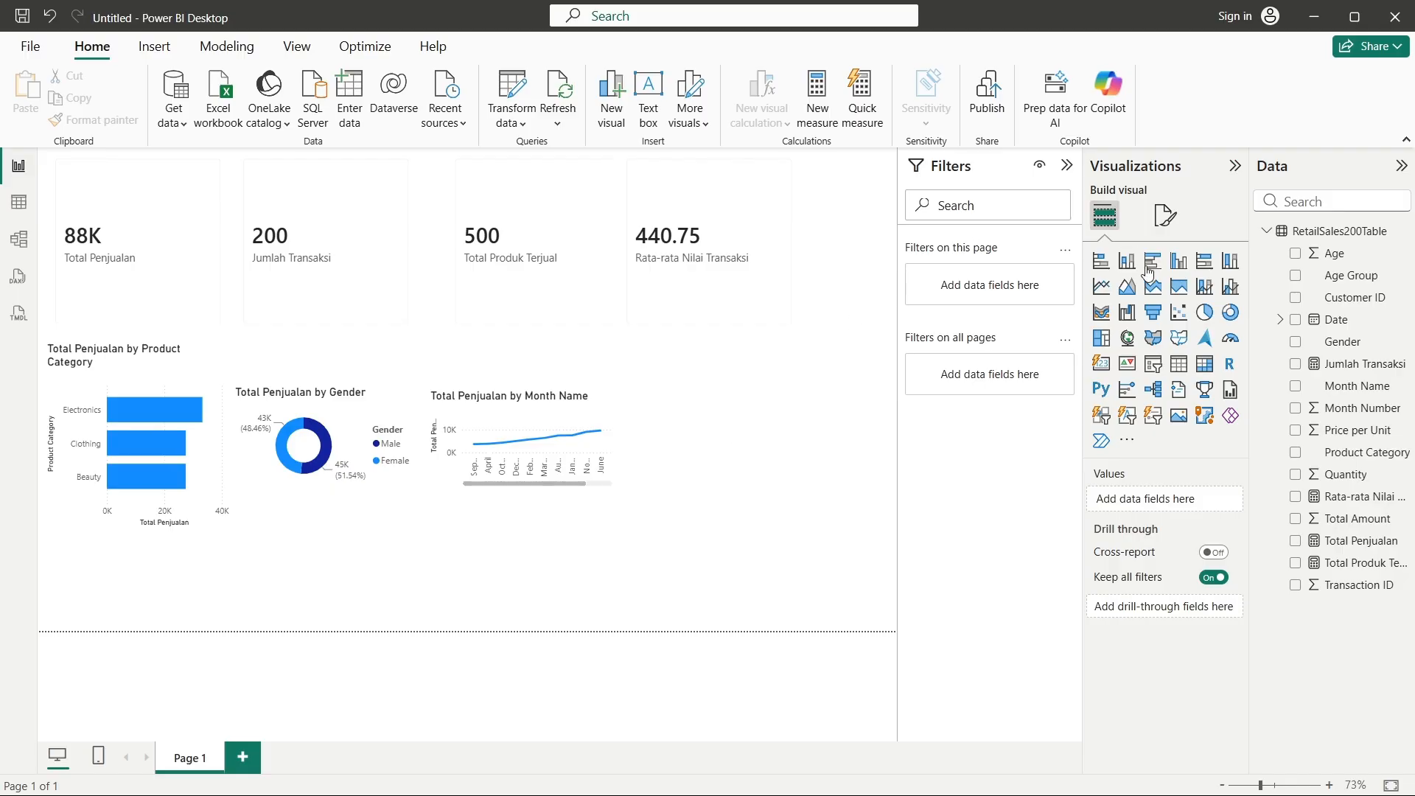
- Add a clustered column chart beside the Month Name line chart with Age Group on its Y-axis
left_click(1178, 261)
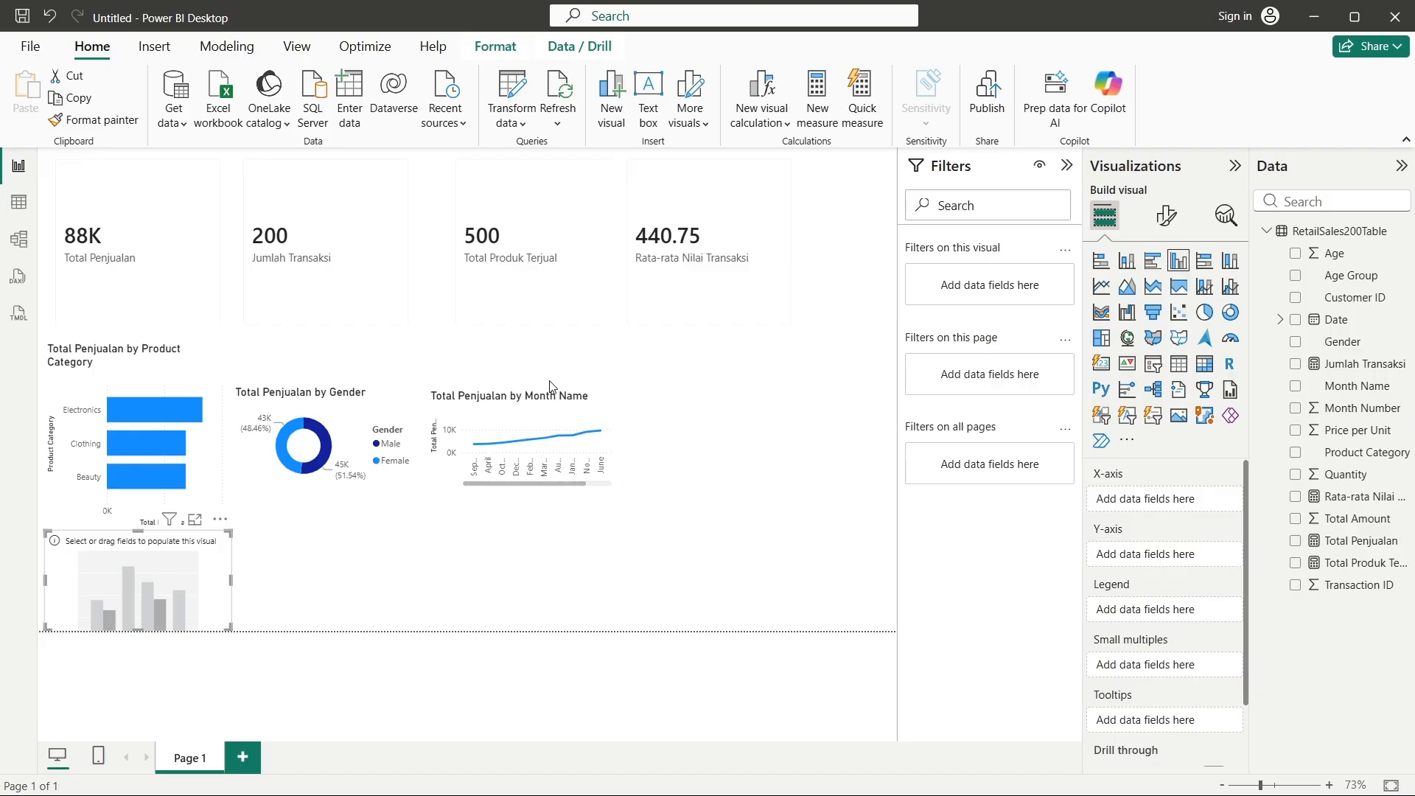
left_click_drag(157, 590, 772, 445)
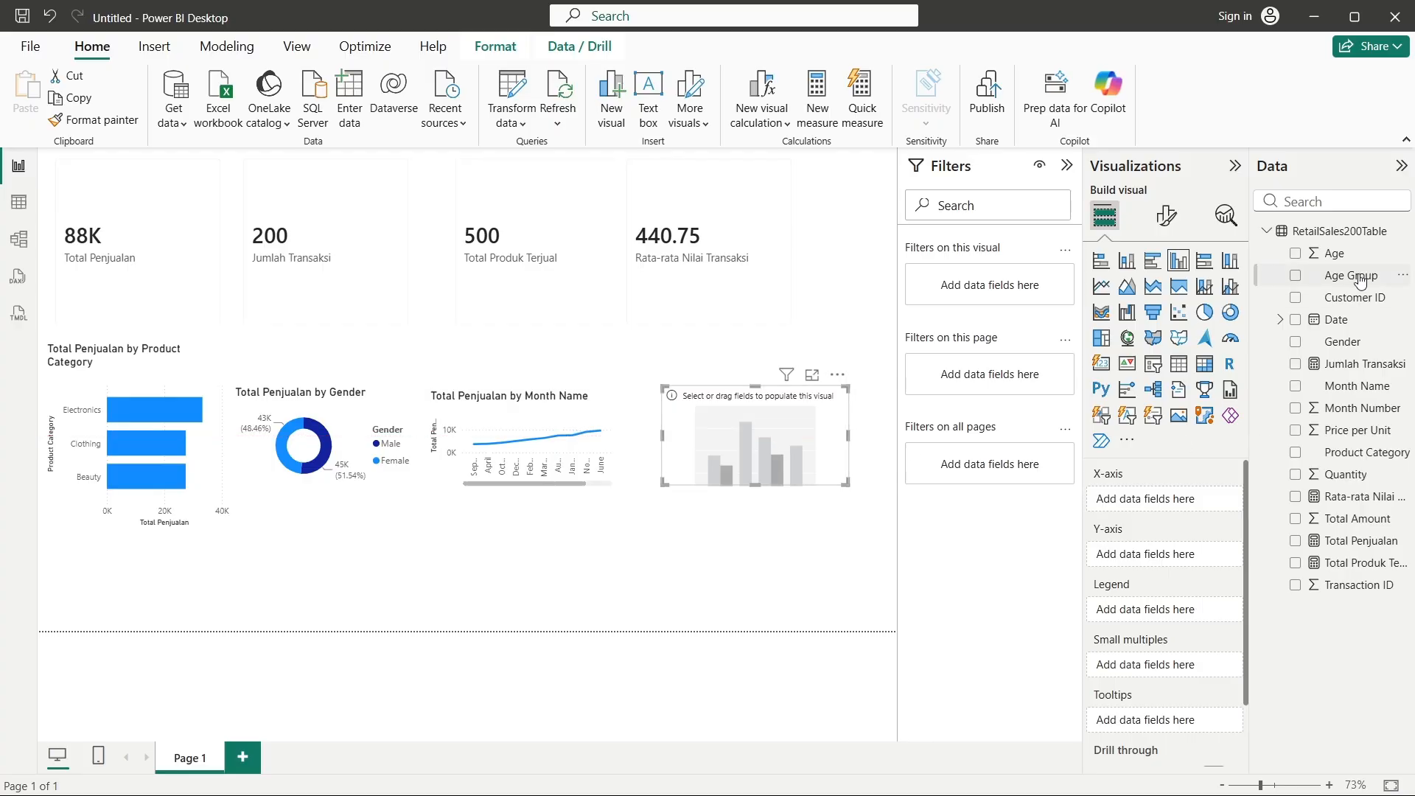
left_click_drag(1355, 277, 1181, 555)
- Try to put Total Penjualan on the column chart's X-axis, removing it from the Y-axis each time it lands there
left_click_drag(1378, 549, 1208, 505)
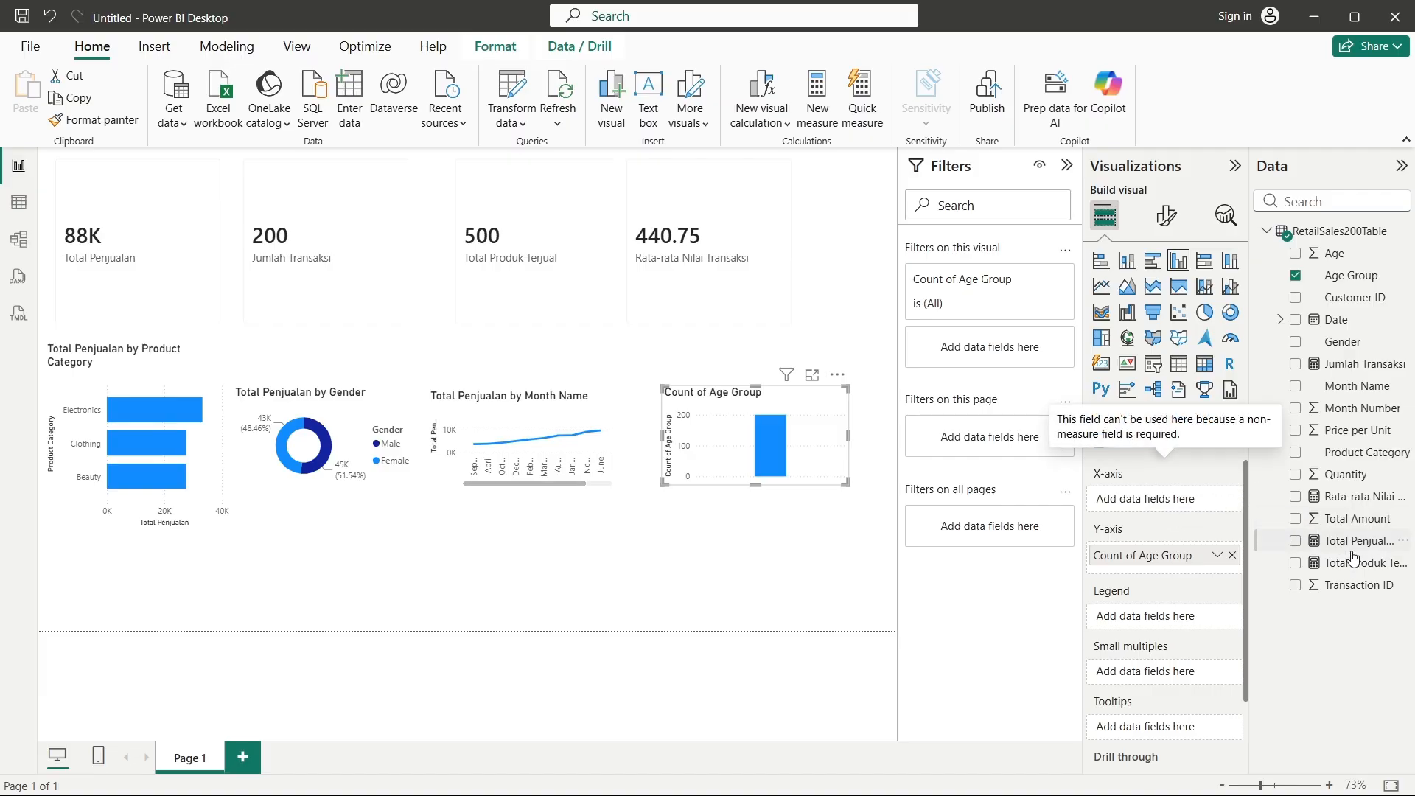
left_click_drag(1344, 543, 1151, 501)
left_click(1345, 547)
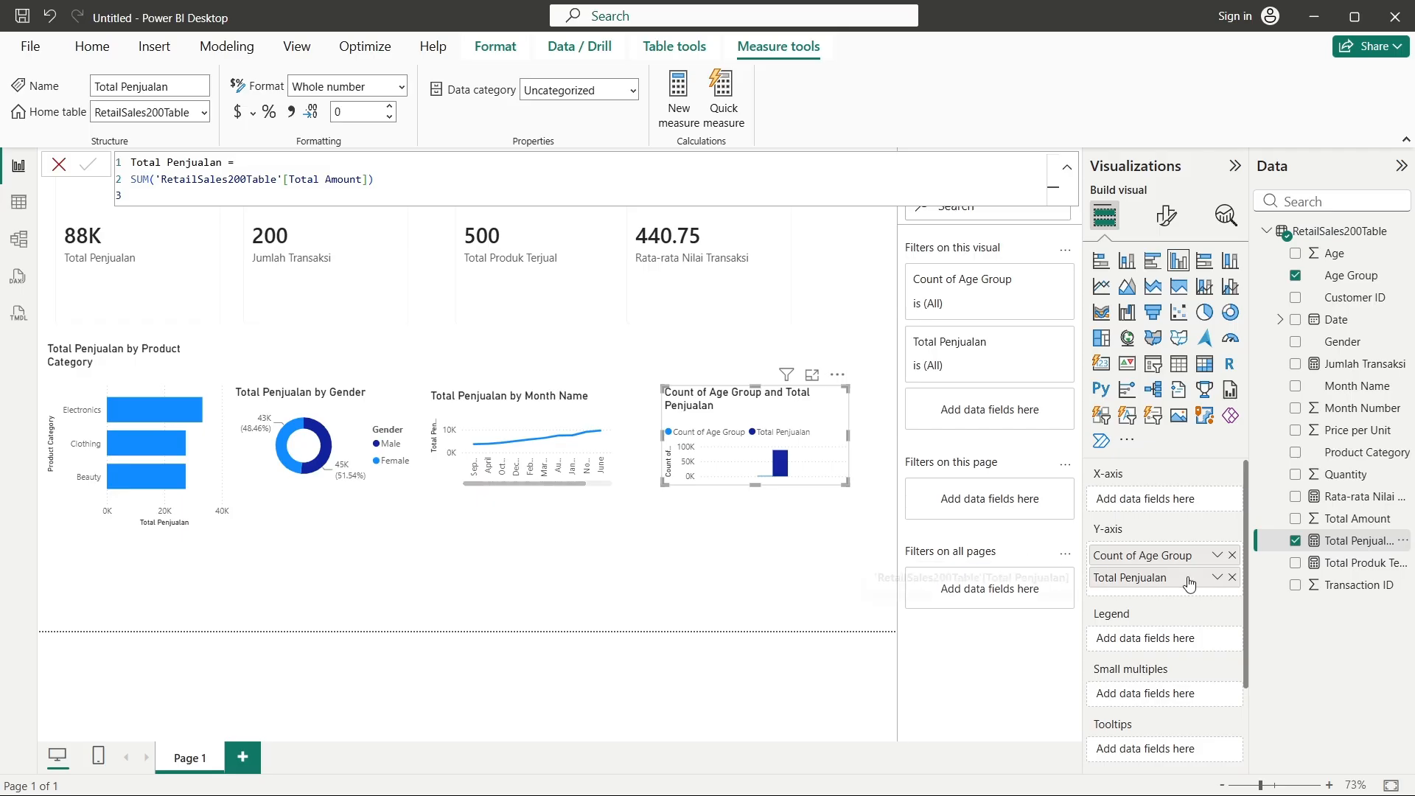
left_click(1233, 578)
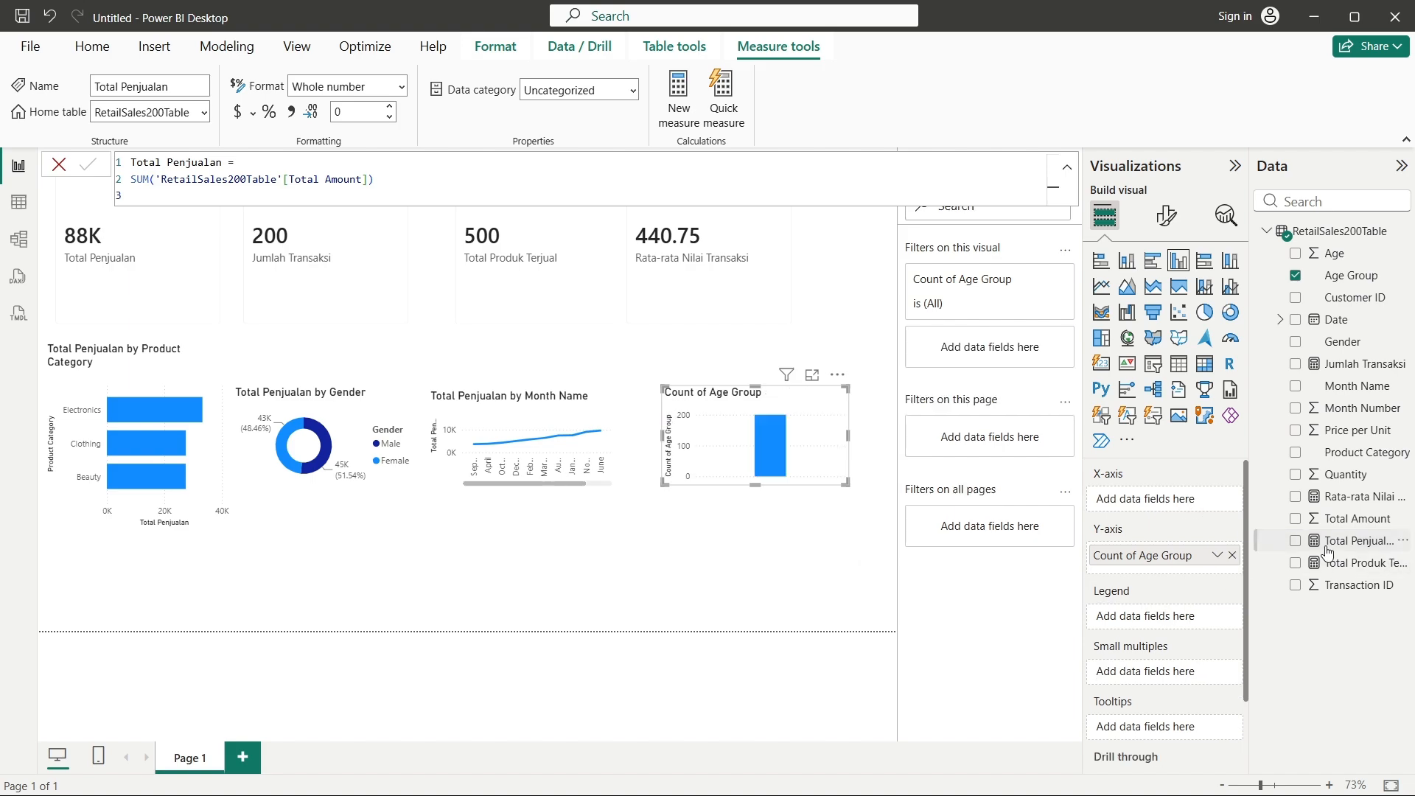
left_click_drag(1327, 550, 1196, 498)
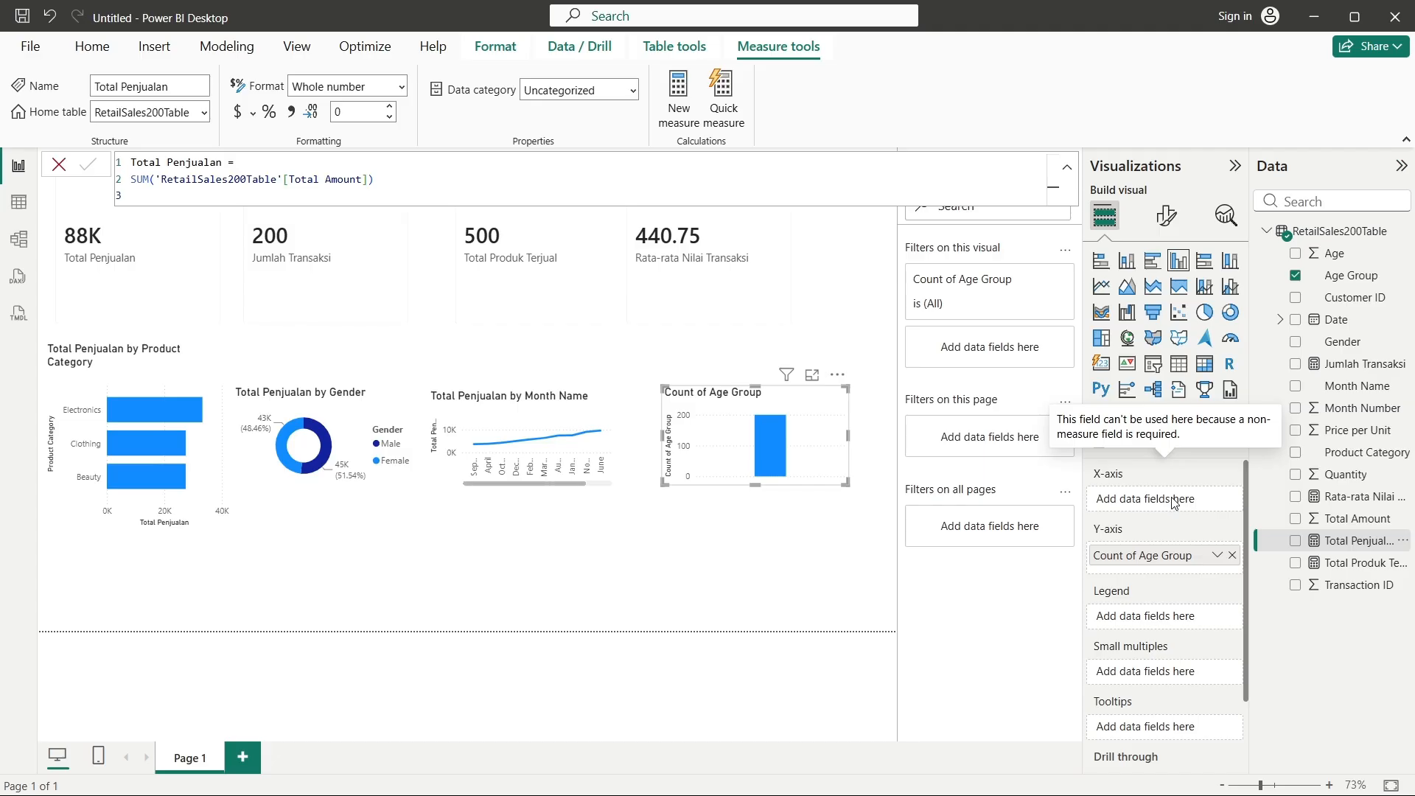
left_click(1297, 546)
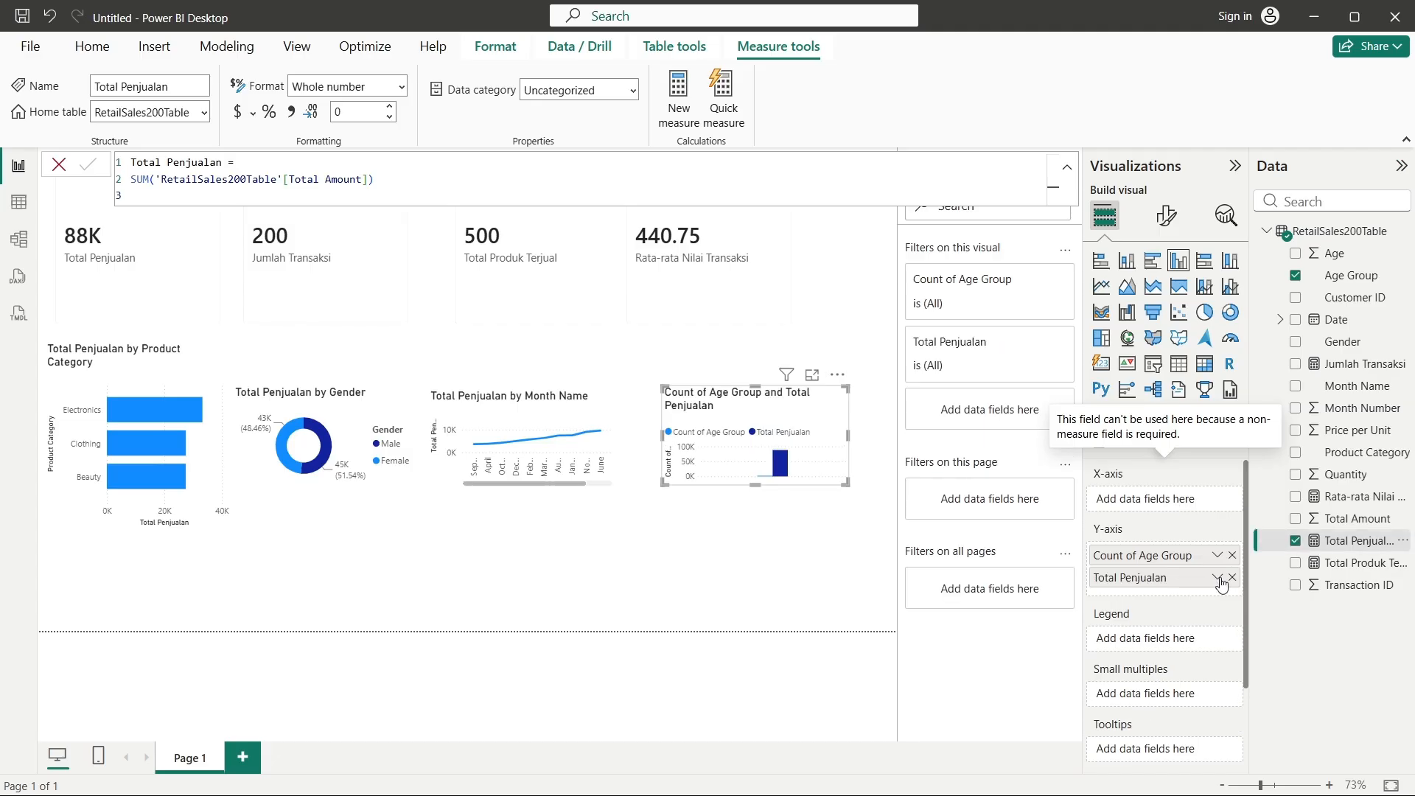
left_click(1233, 578)
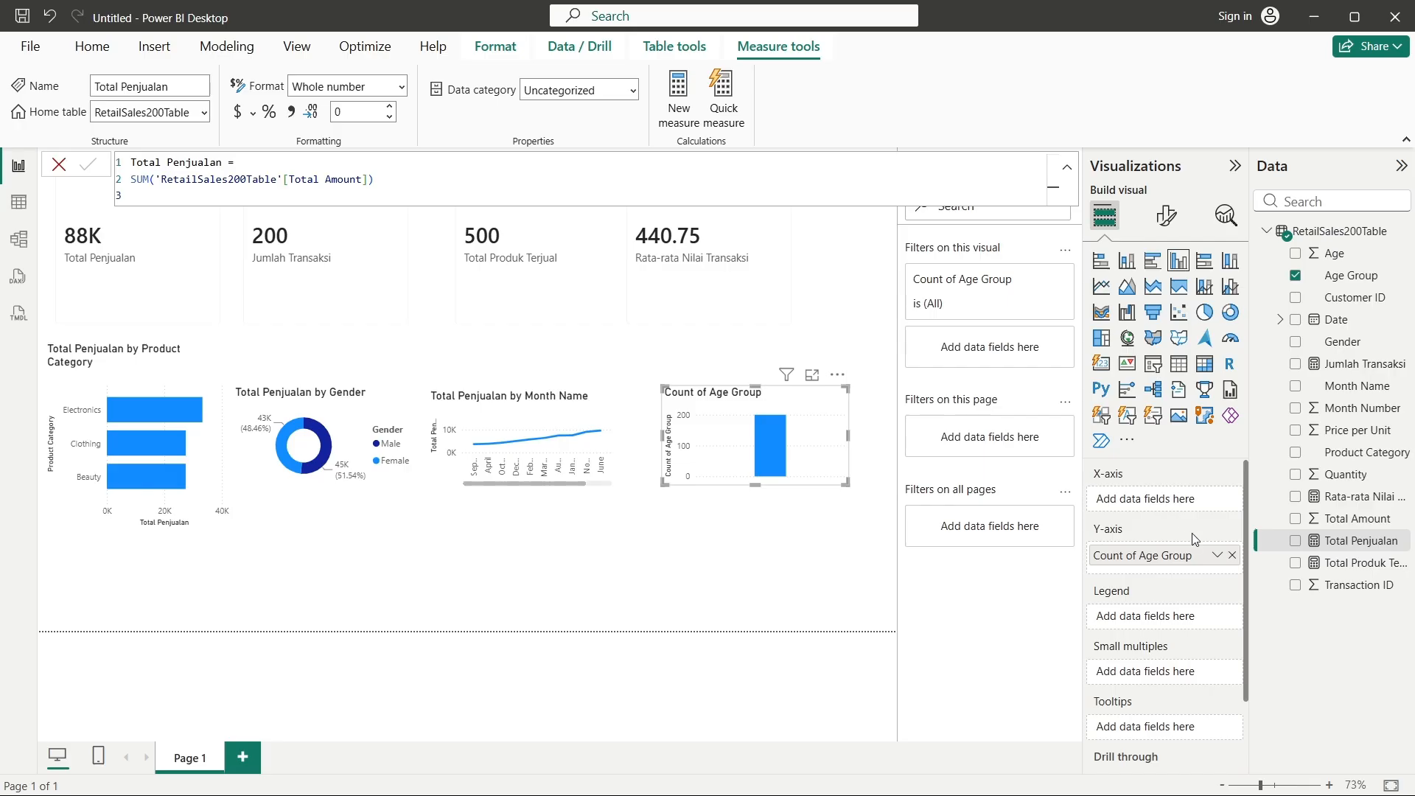
left_click(1216, 557)
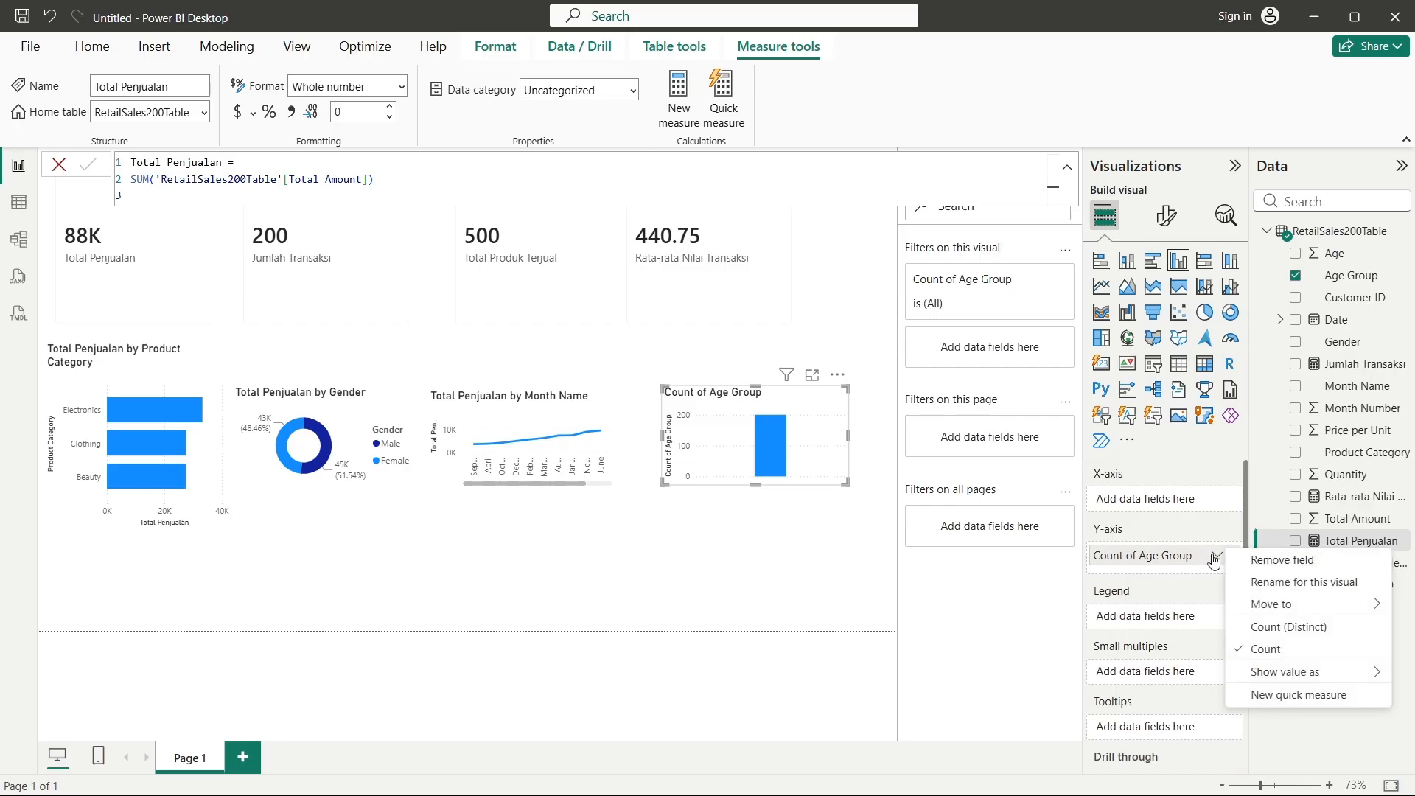
mouse_move(1240, 603)
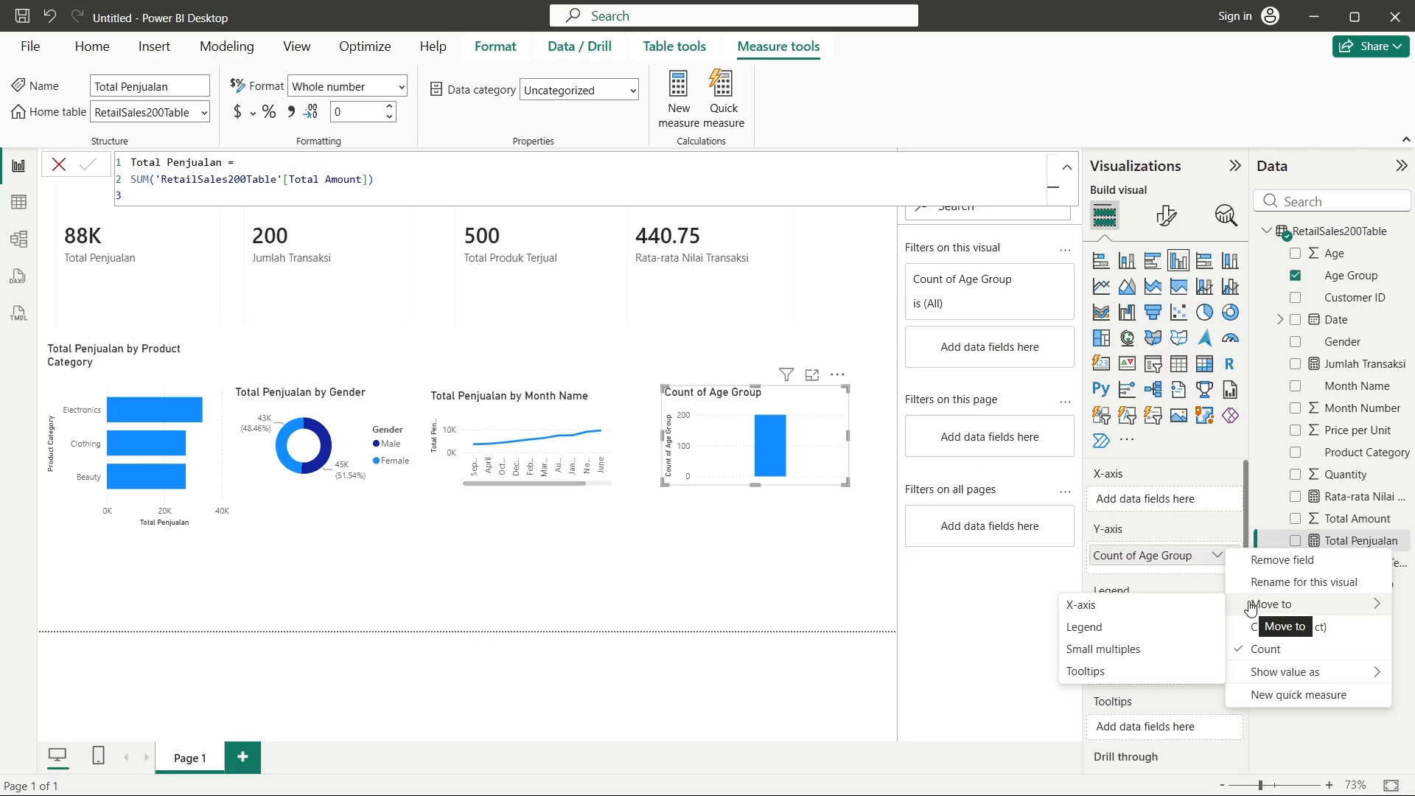
key("Escape")
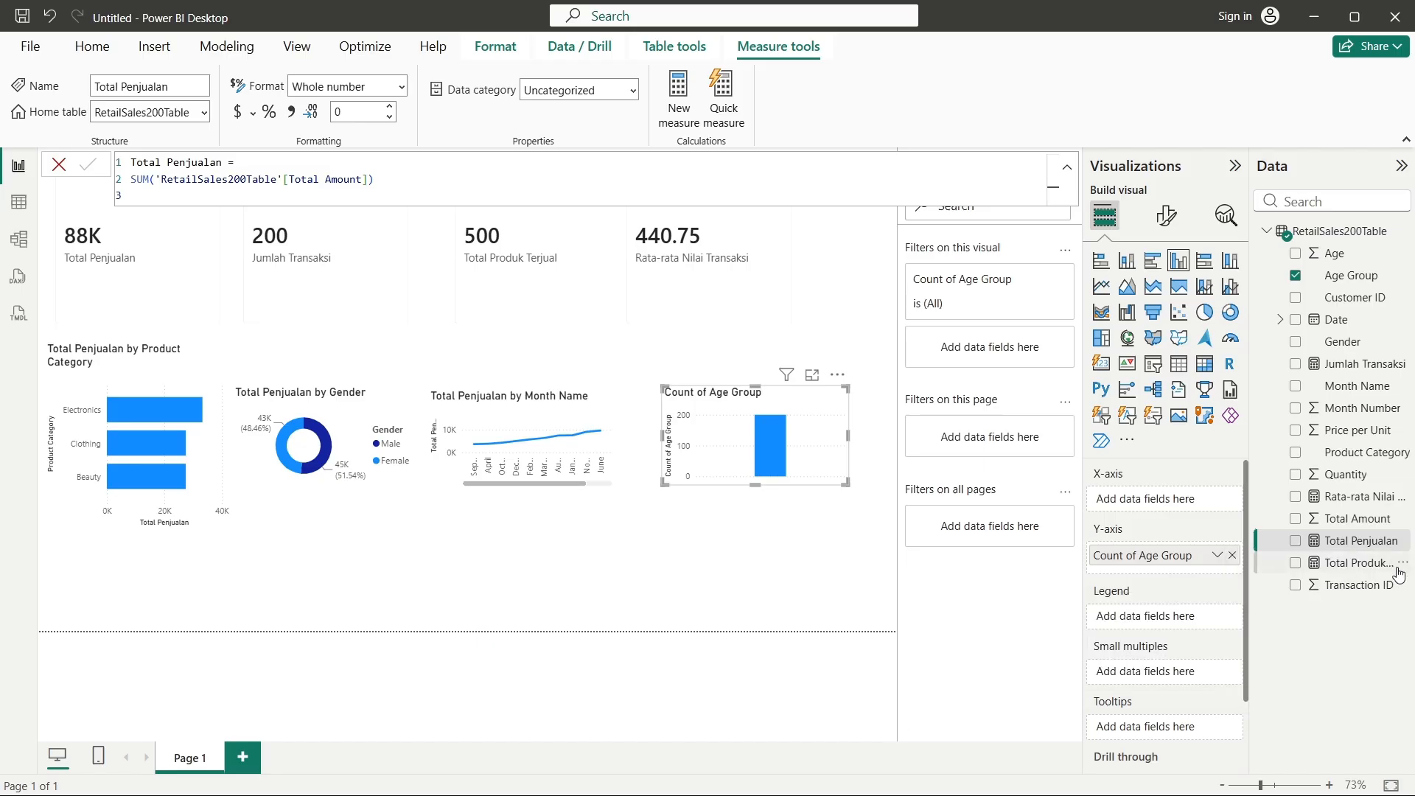
- Add Total Penjualan to the column chart's Y-axis and move it above Count of Age Group
double_click(1354, 542)
left_click(1291, 544)
left_click(1296, 543)
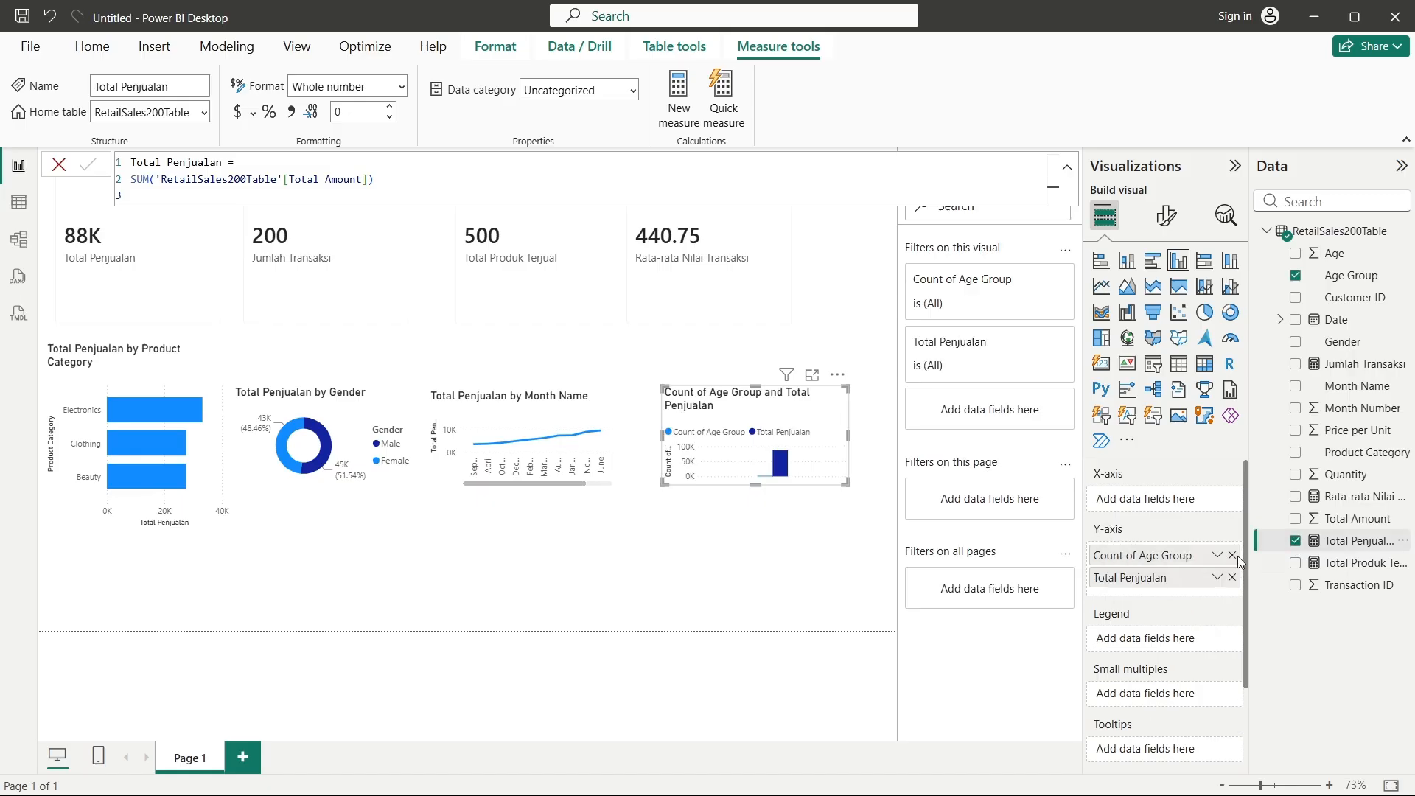
left_click(1217, 577)
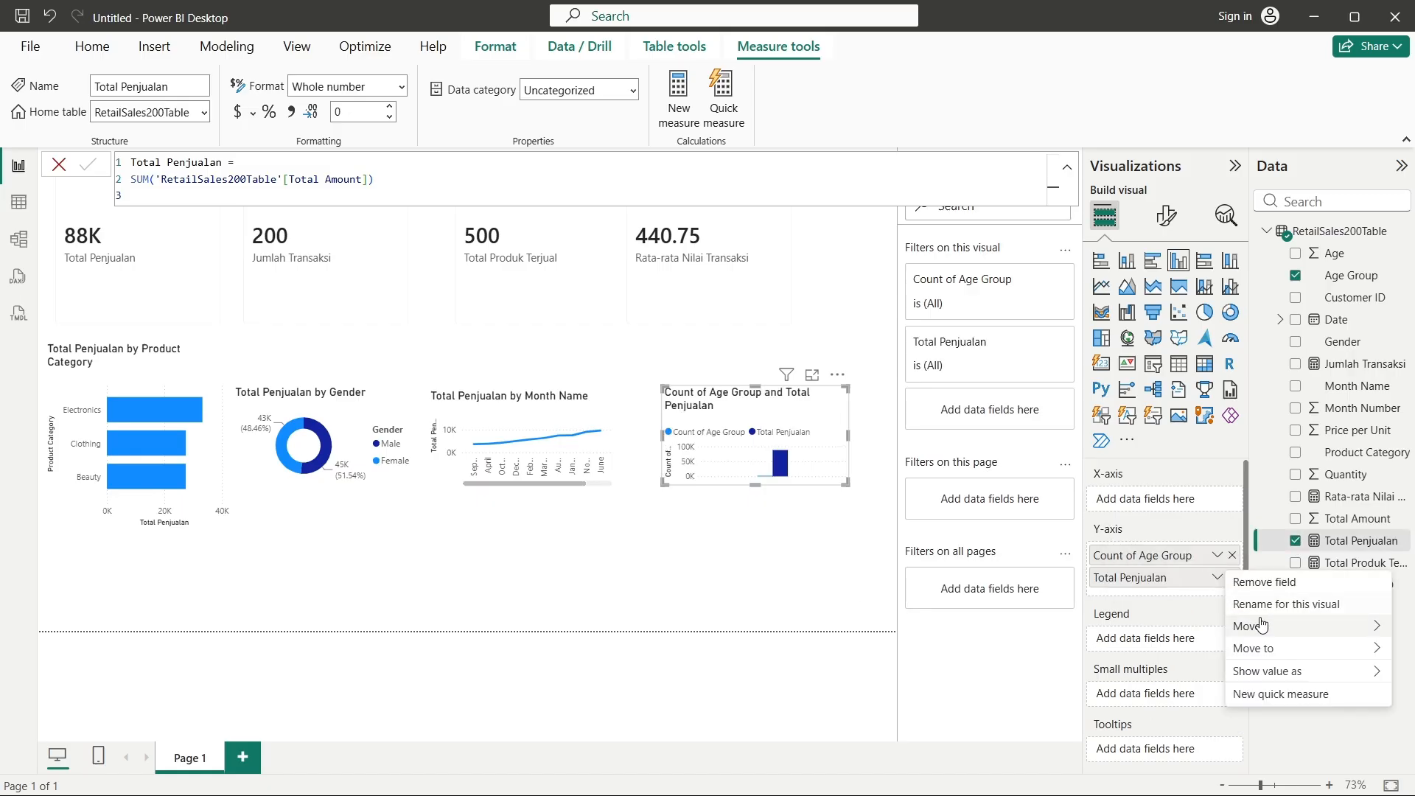
mouse_move(1253, 626)
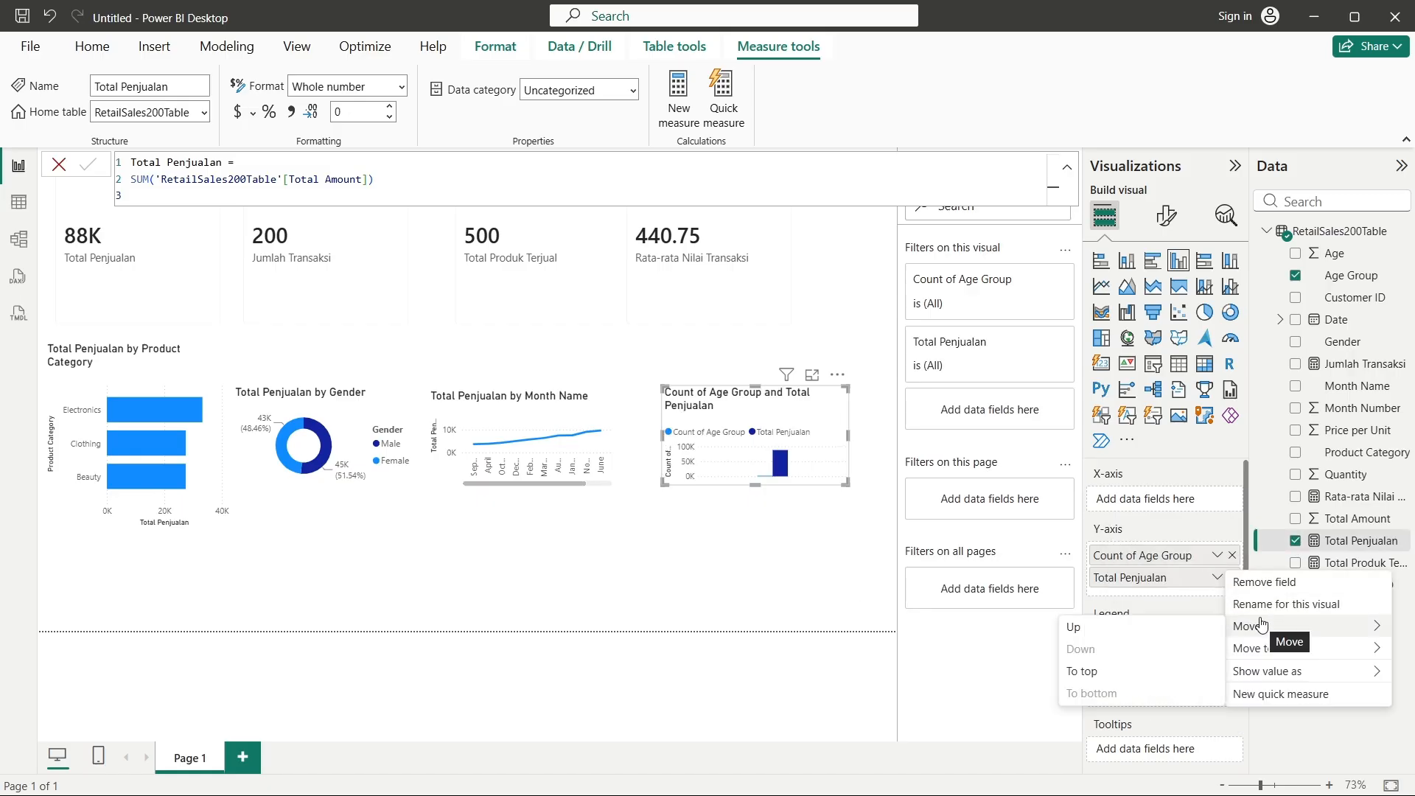
left_click(1158, 637)
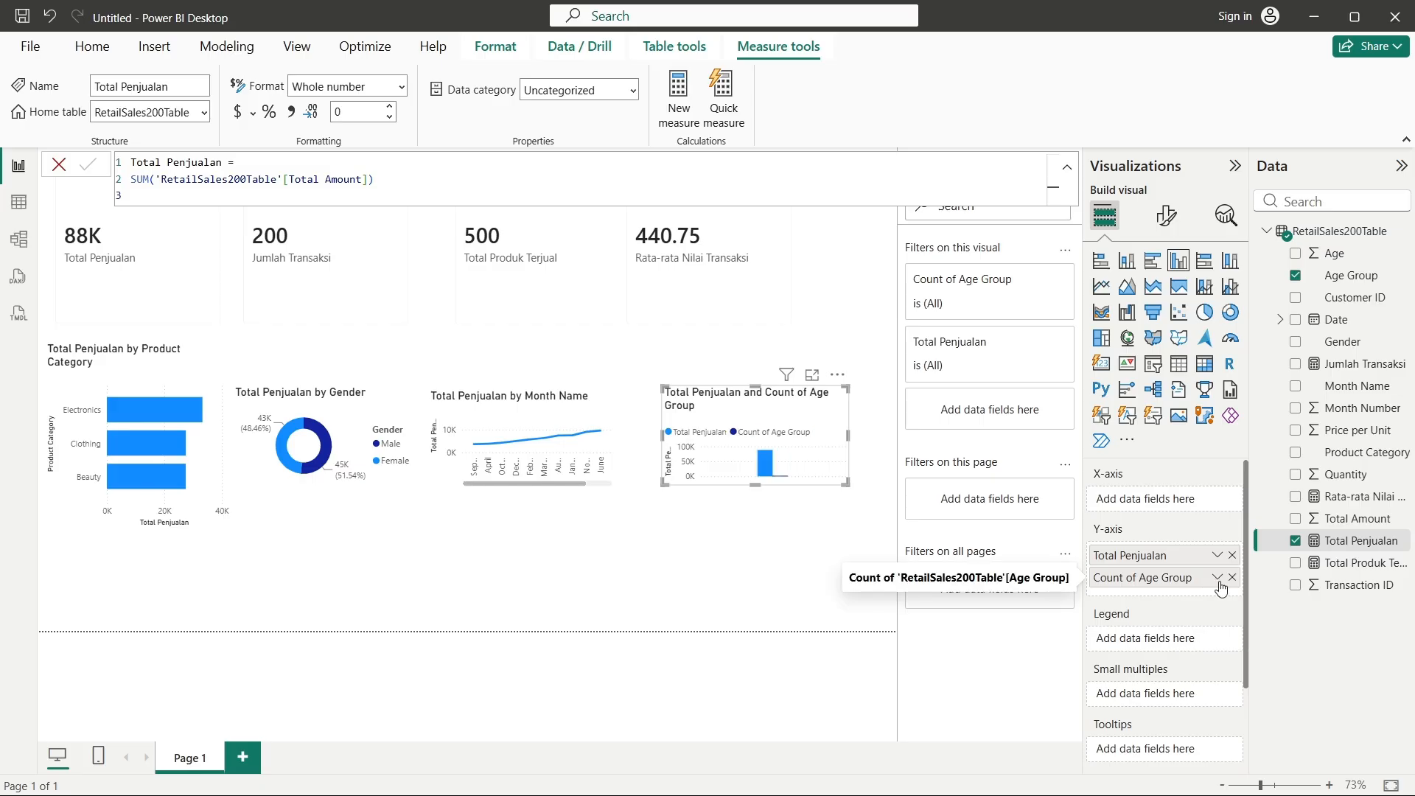
- Try to move Total Penjualan from the column chart's Y-axis to its X-axis
left_click(1217, 559)
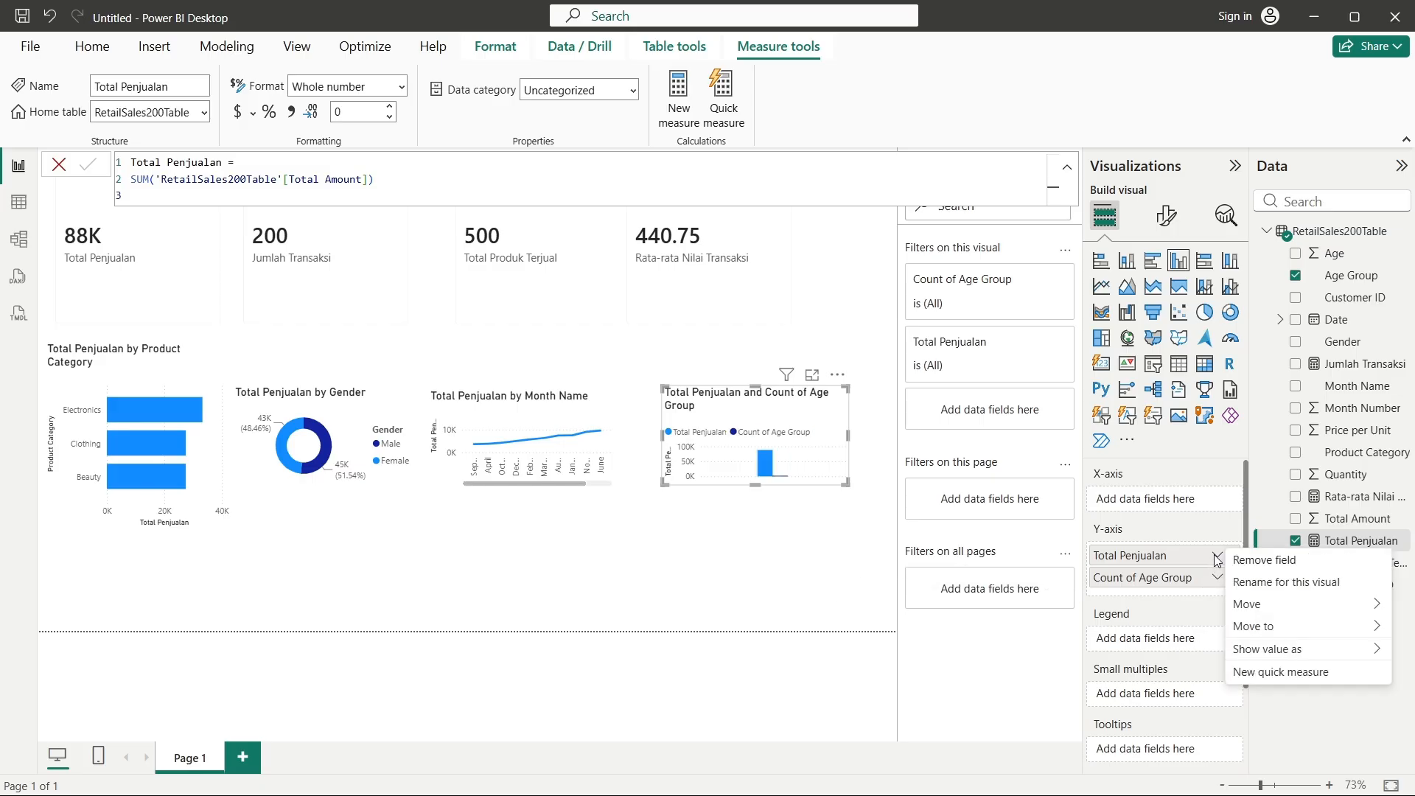
mouse_move(1261, 640)
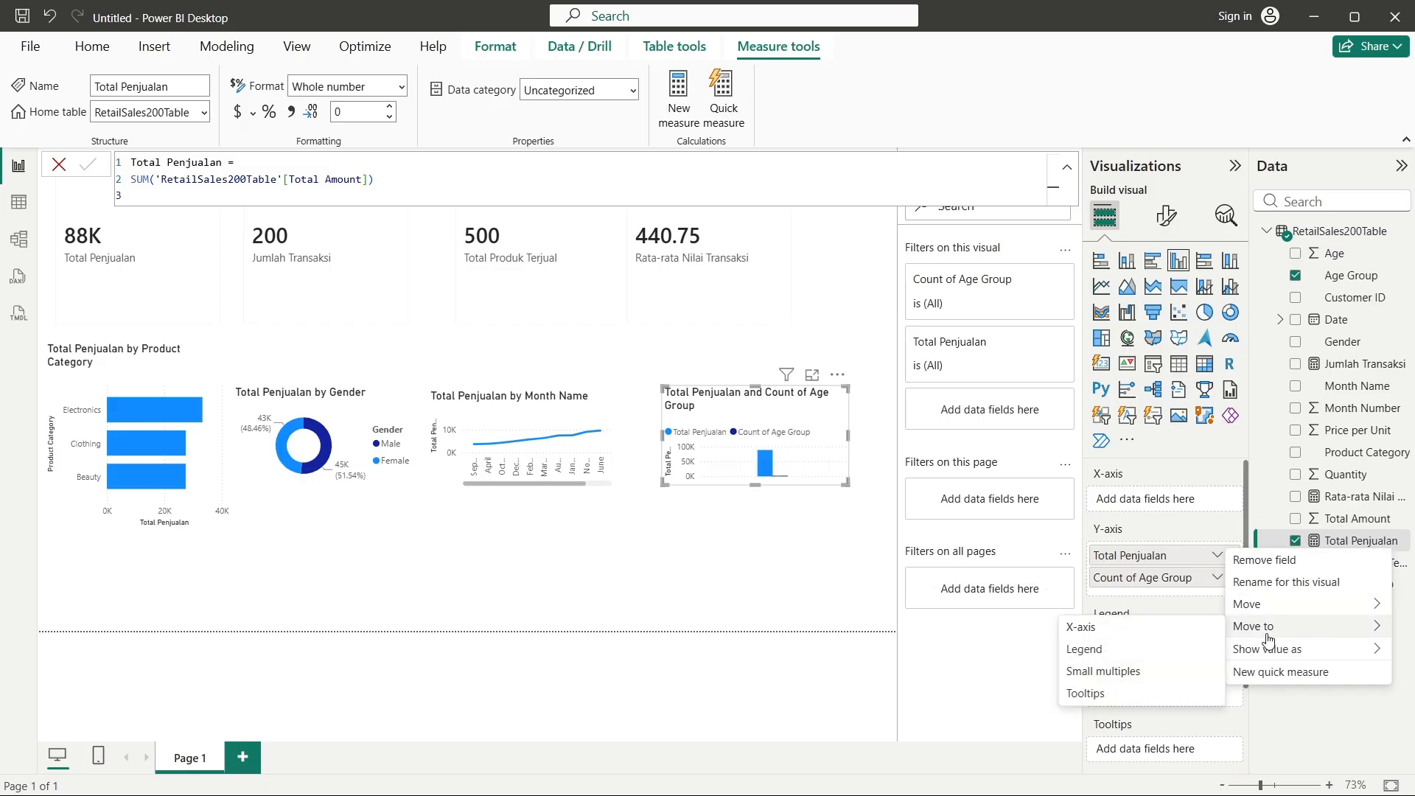
left_click(1154, 633)
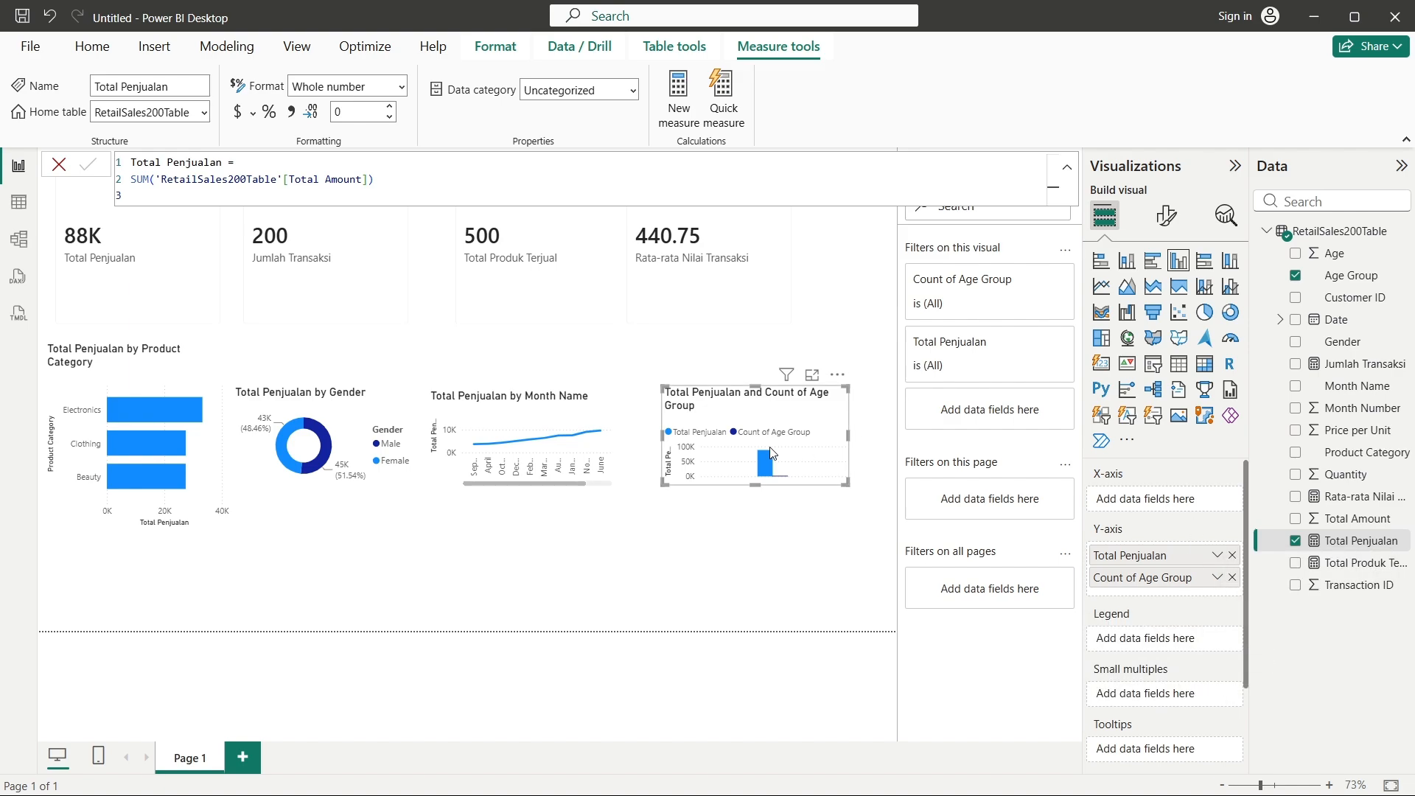
left_click(763, 573)
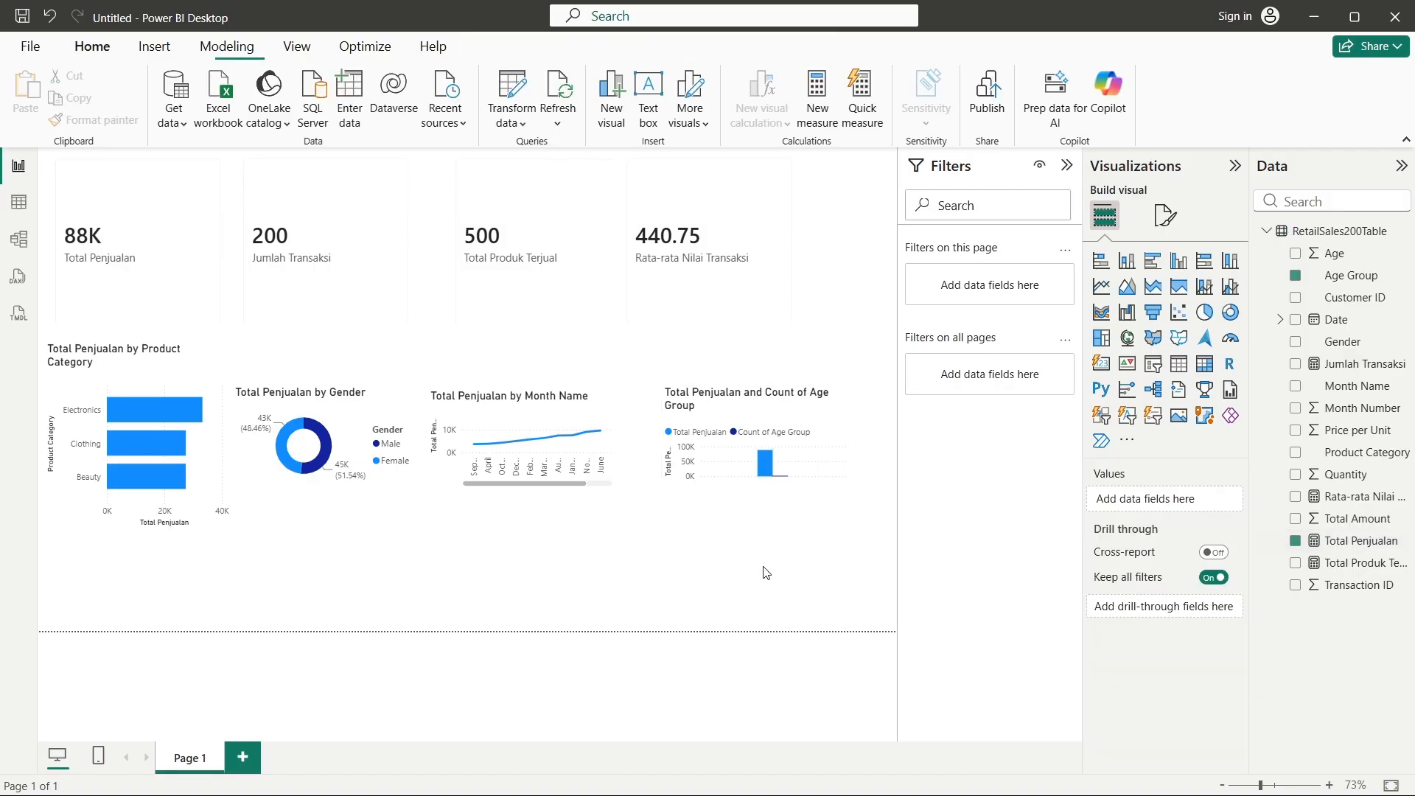
left_click(806, 439)
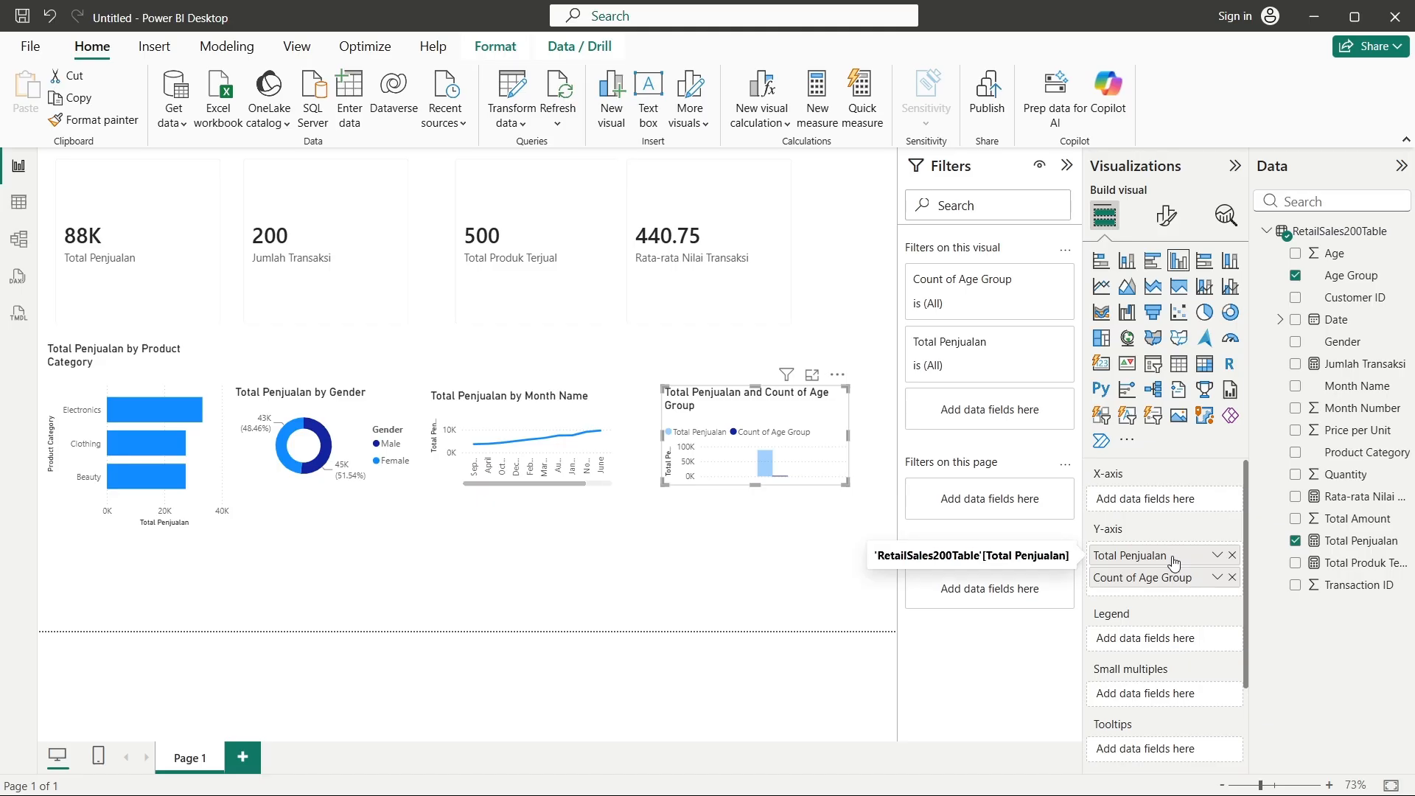
left_click_drag(1170, 558, 1186, 499)
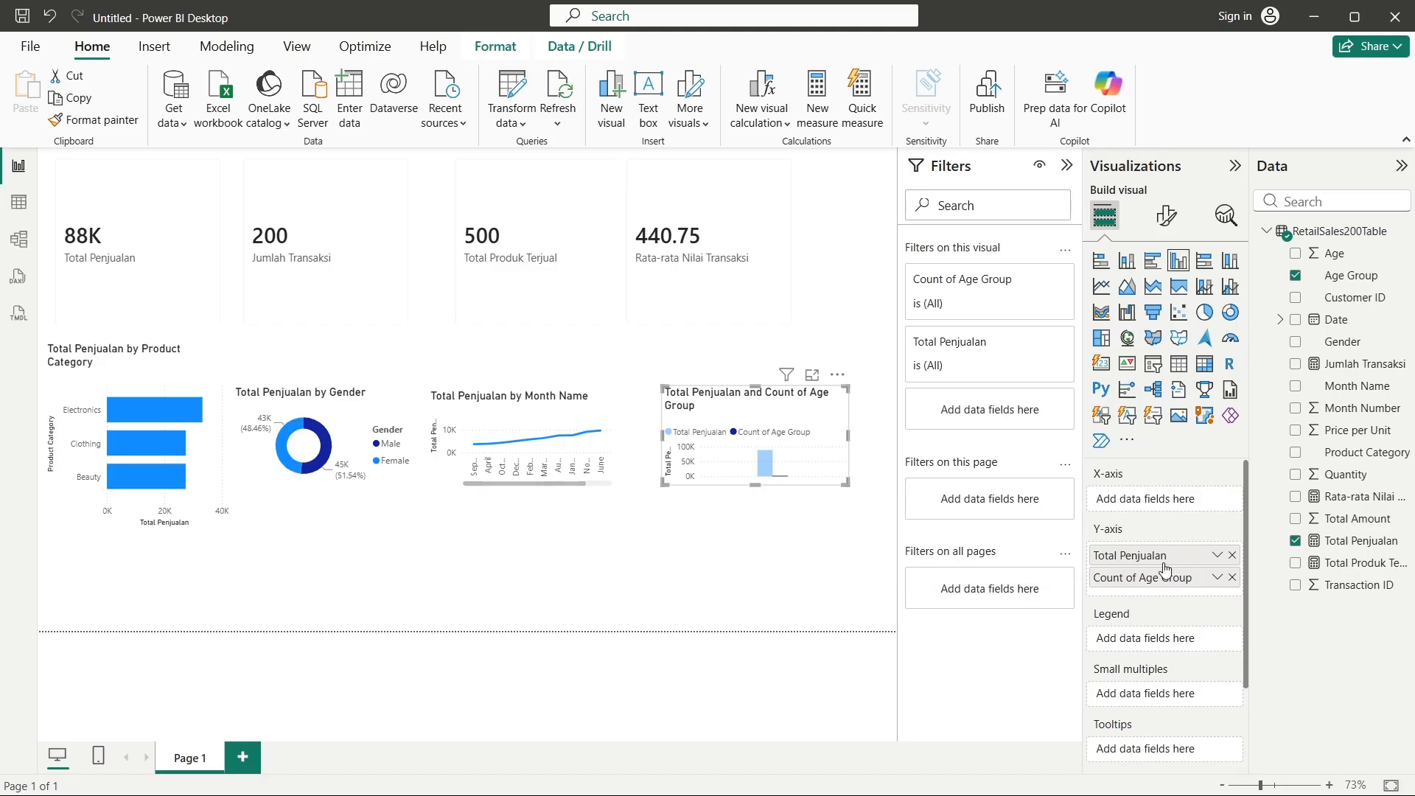
- Clear all fields from the clustered column chart and delete the chart
left_click(1234, 555)
left_click(1234, 556)
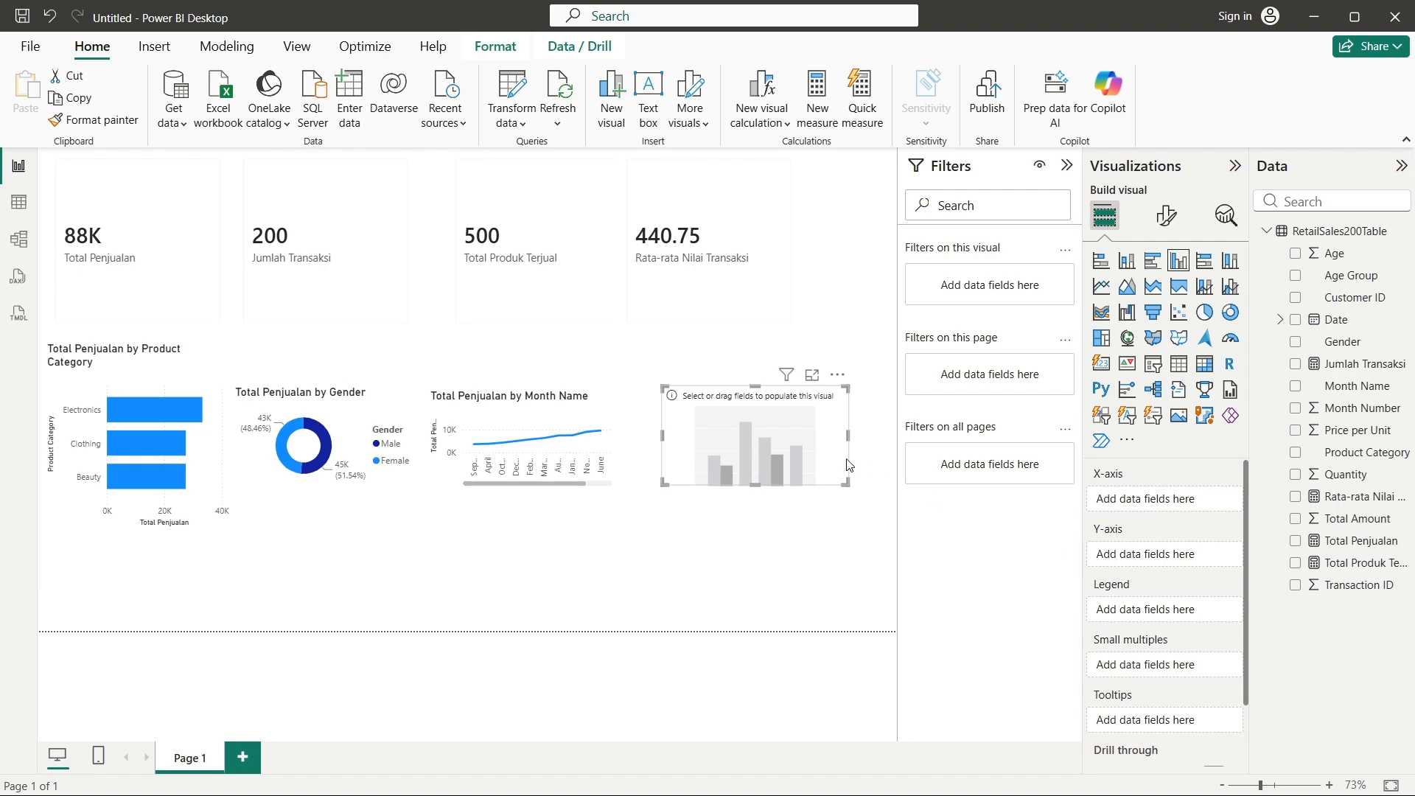
left_click_drag(809, 463, 791, 467)
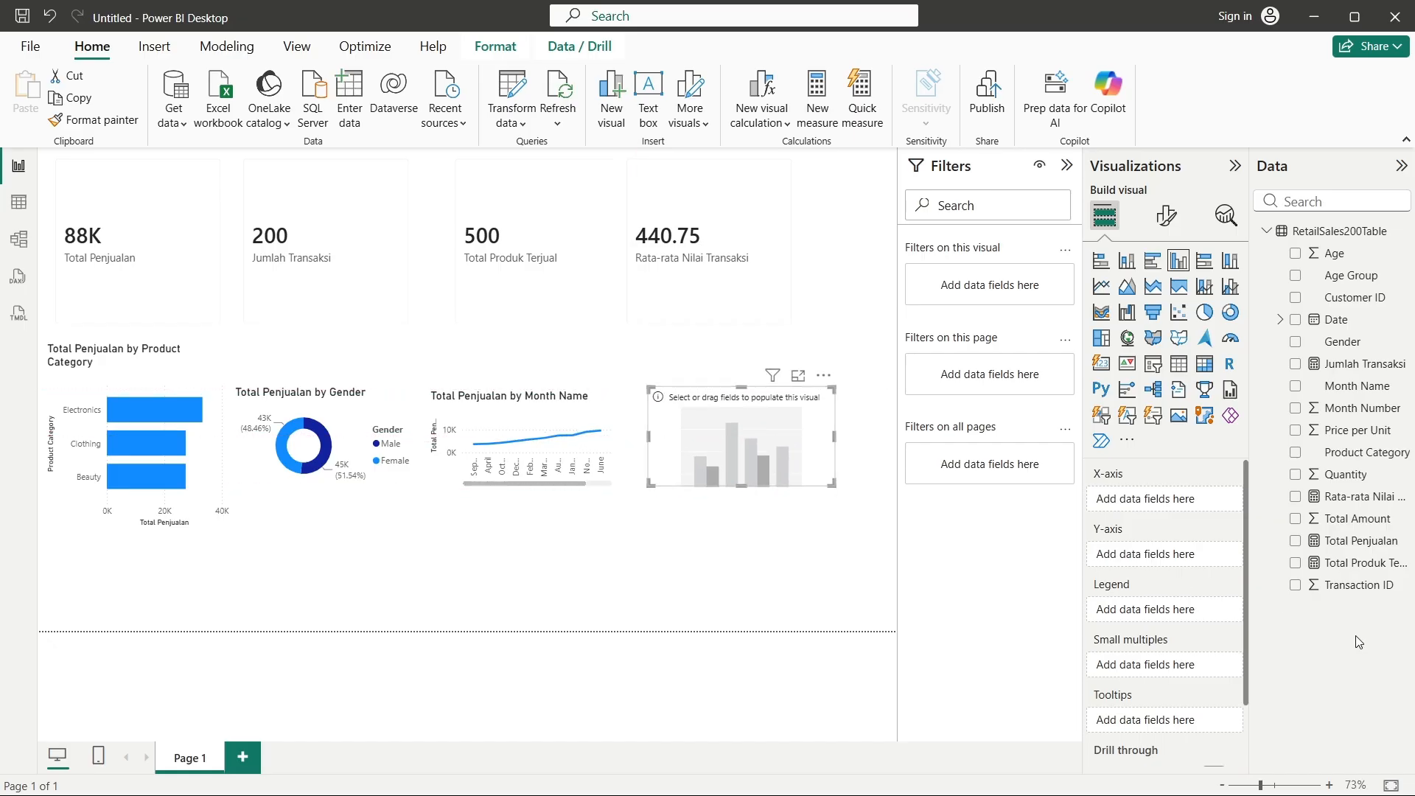
left_click(1296, 541)
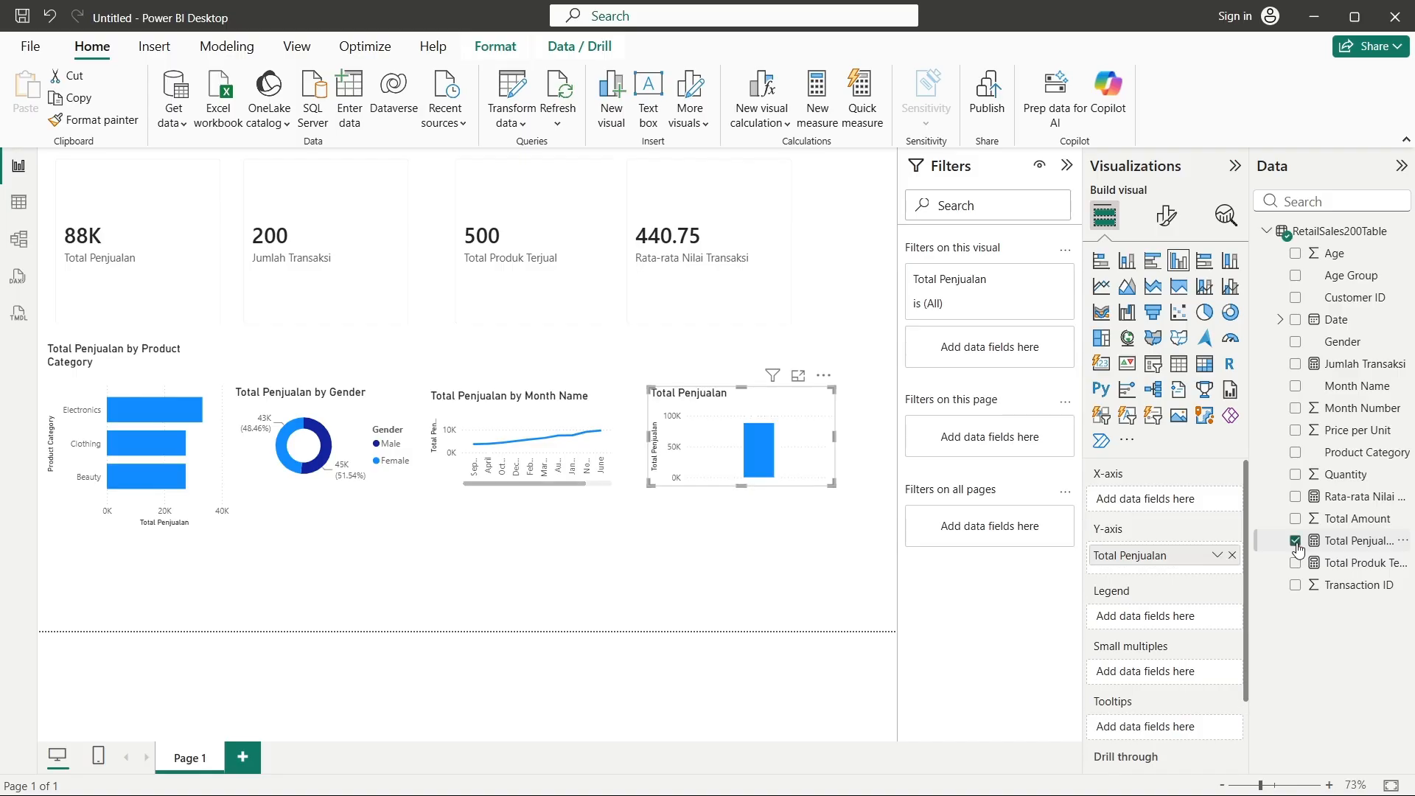
left_click(1231, 555)
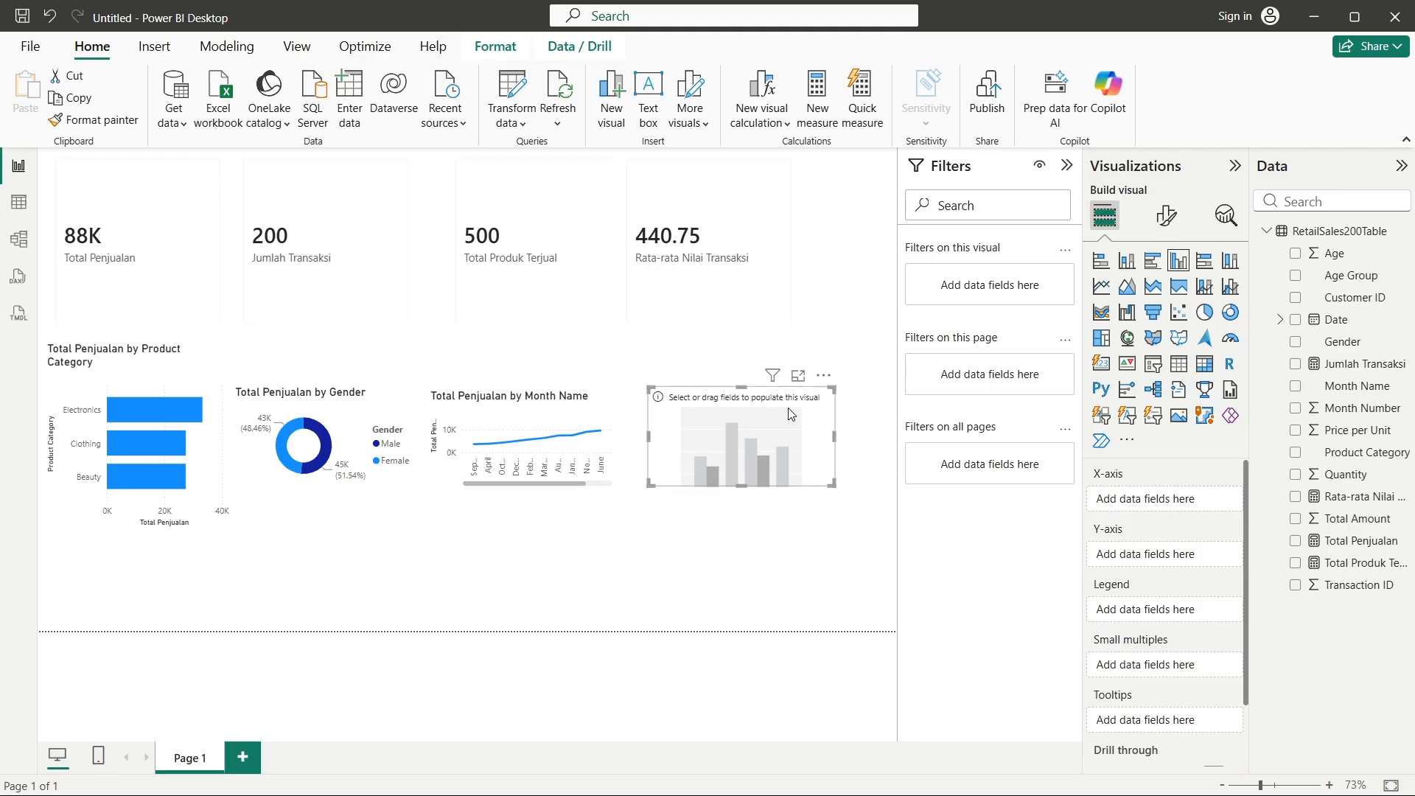
key("Delete")
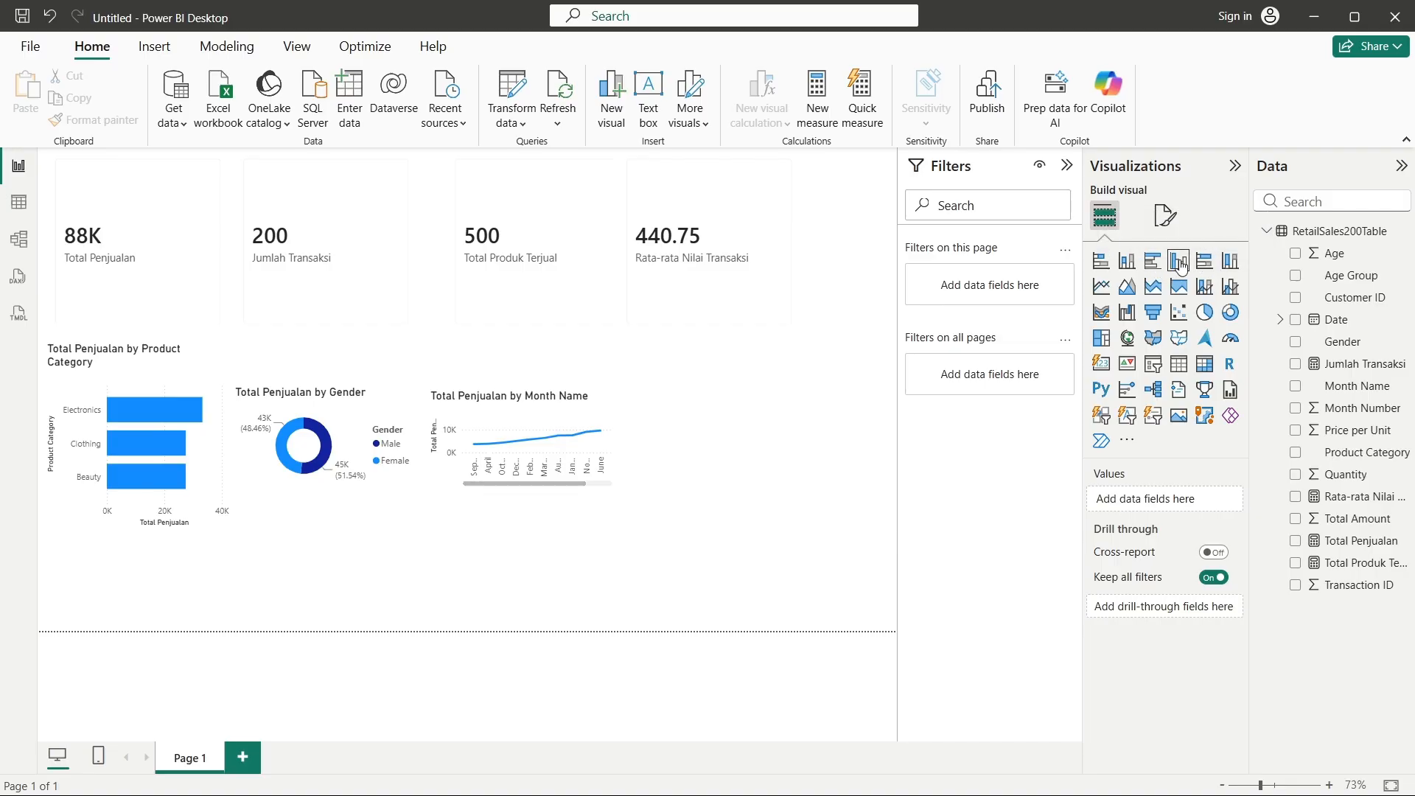
- Add a clustered bar chart beside the line chart with Total Penjualan on the X-axis and Age Group on the Y-axis
left_click(1148, 270)
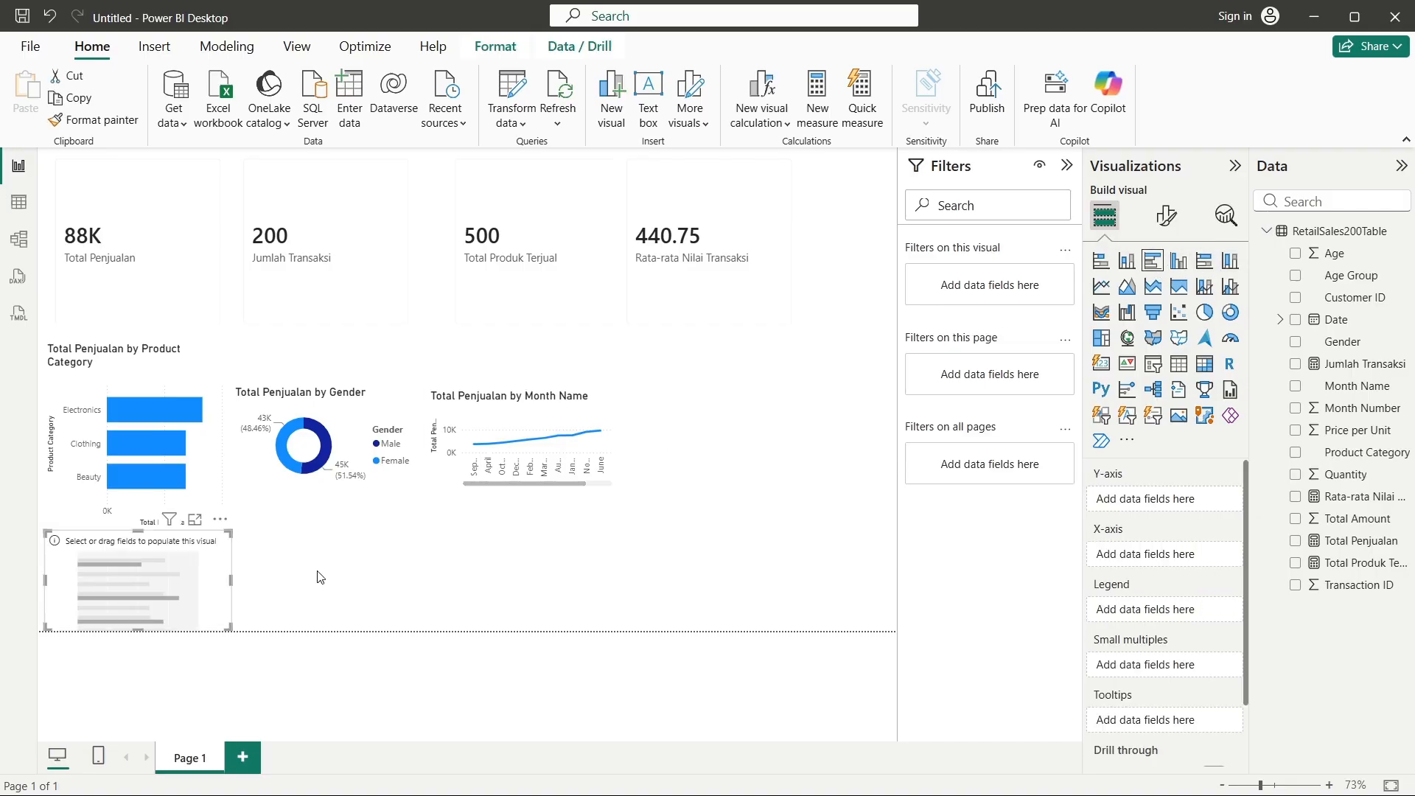
left_click_drag(196, 595, 802, 469)
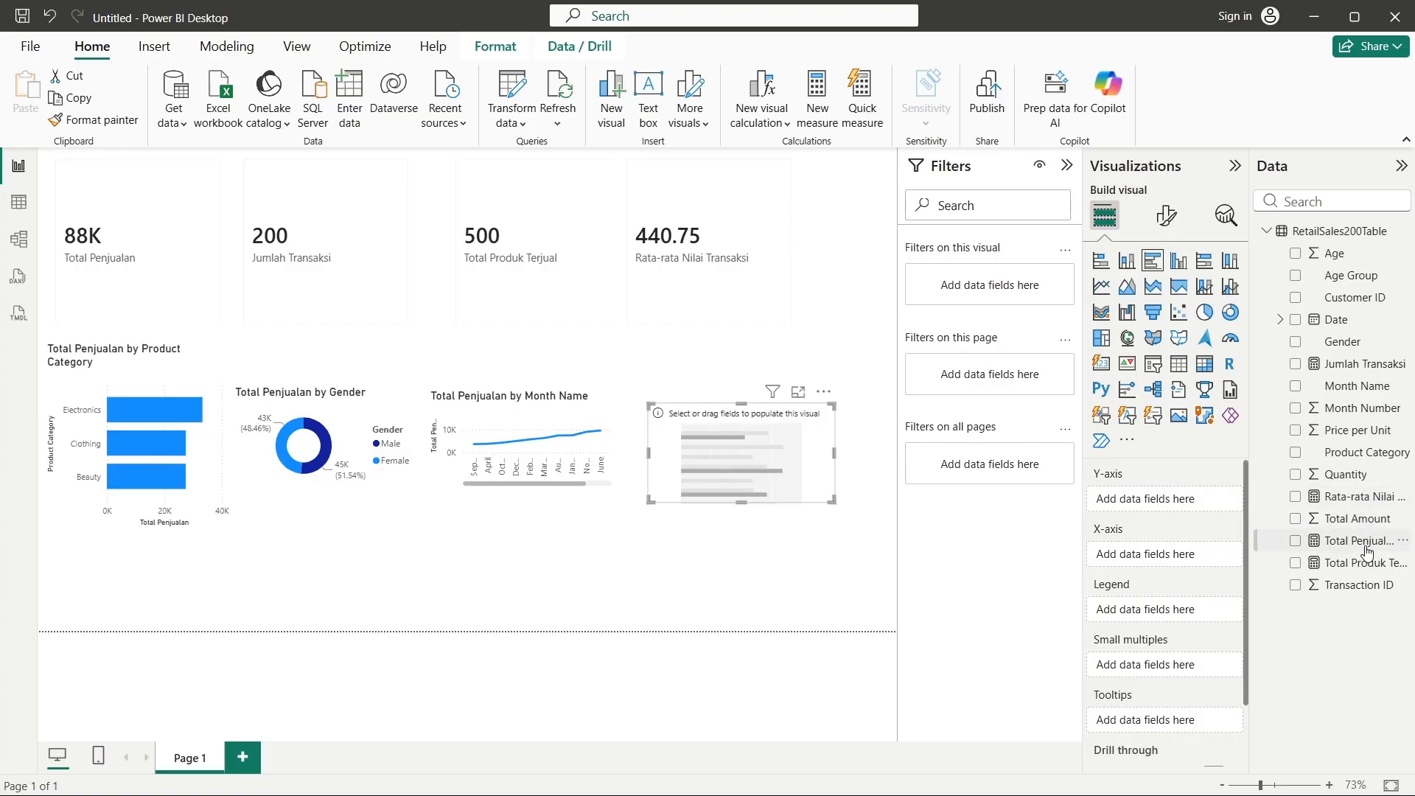
left_click_drag(1364, 543, 1205, 551)
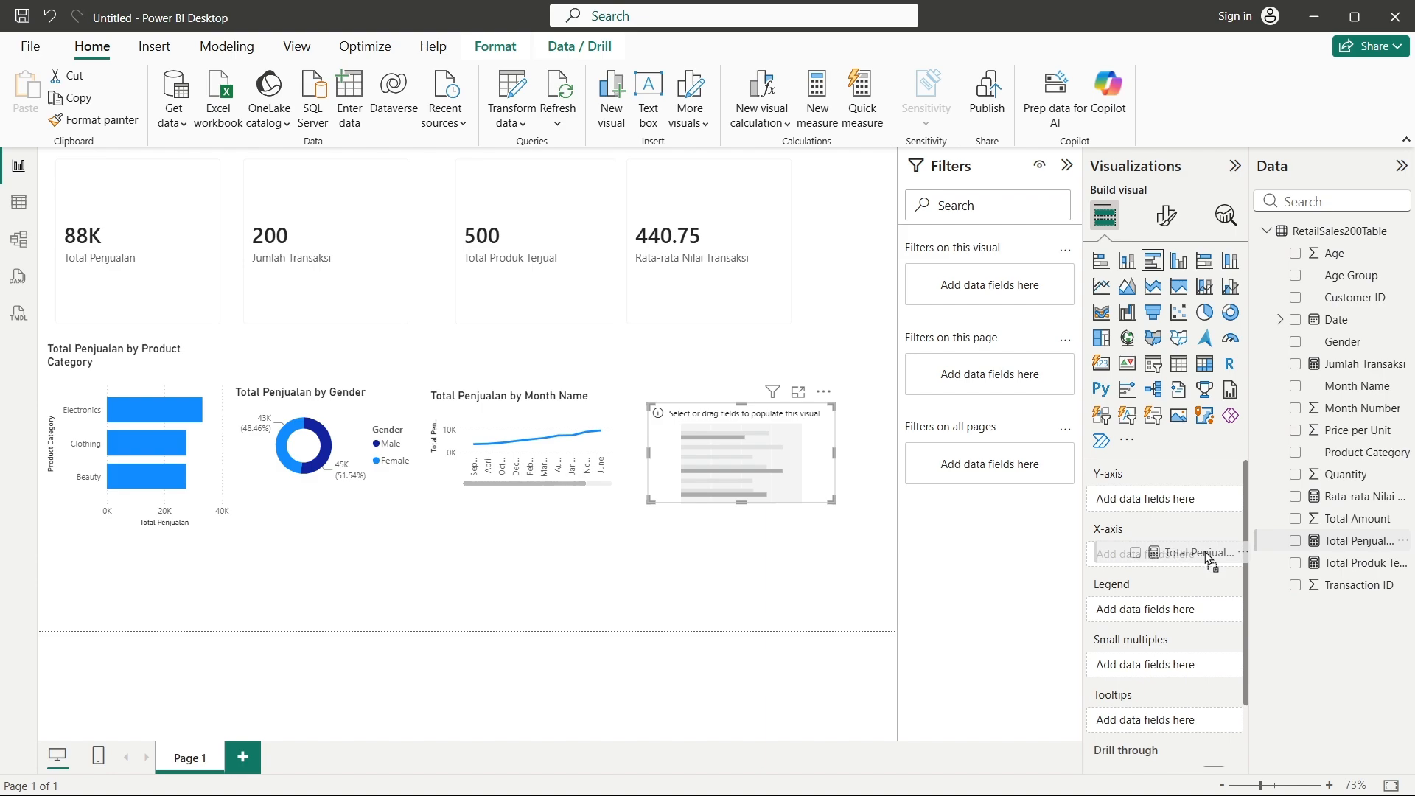
mouse_move(1205, 552)
left_mouse_down()
mouse_move(1186, 538)
mouse_move(1186, 558)
left_mouse_up()
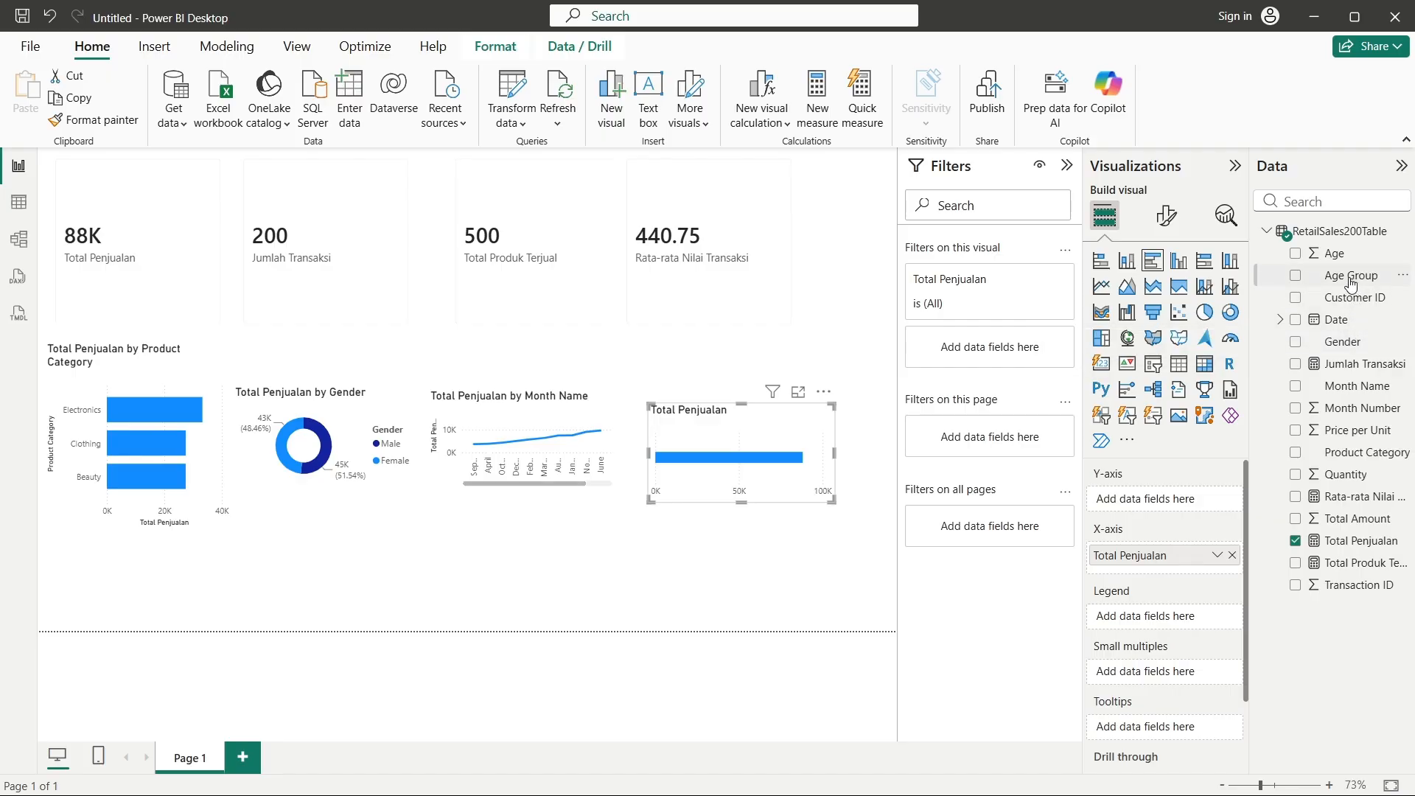
left_click_drag(1349, 277, 1178, 501)
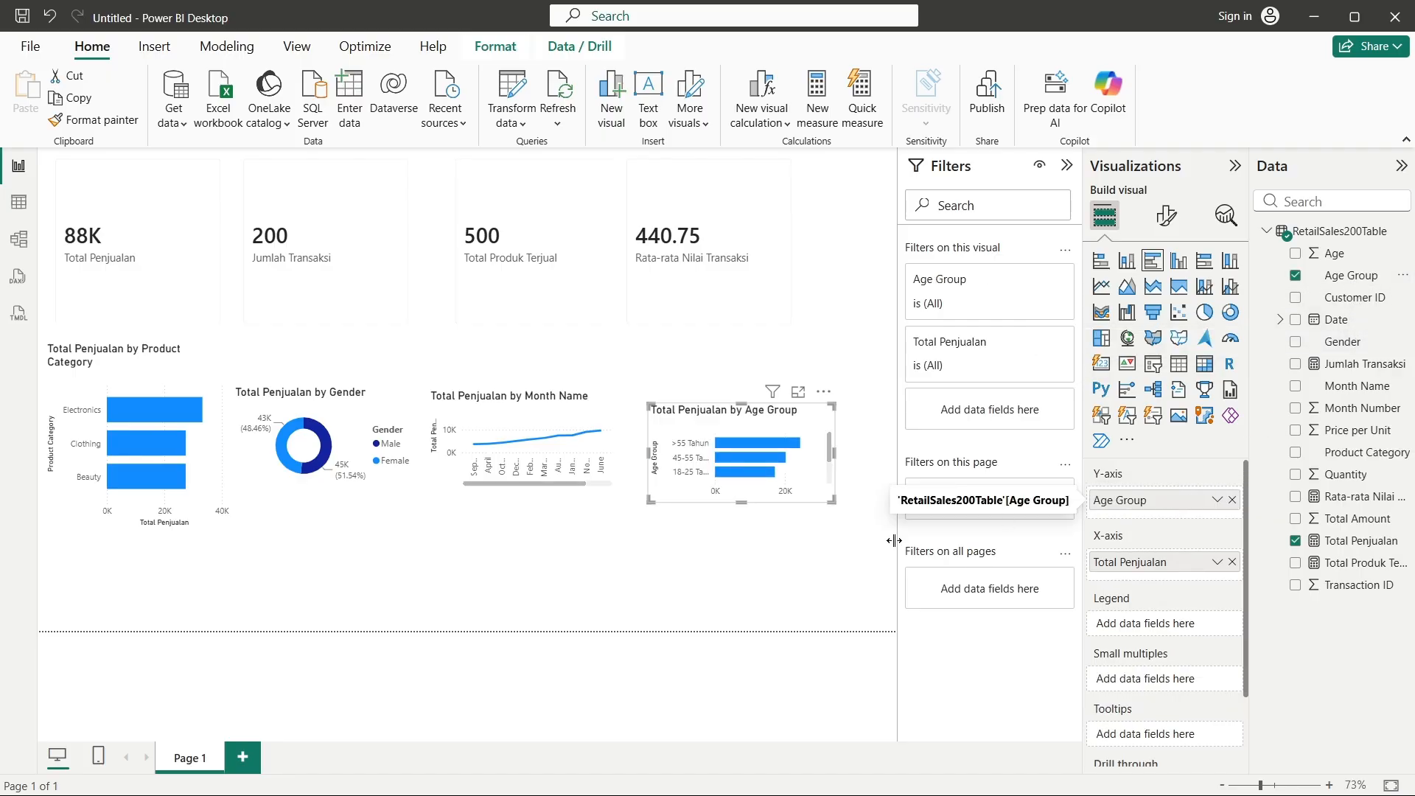
left_click(715, 626)
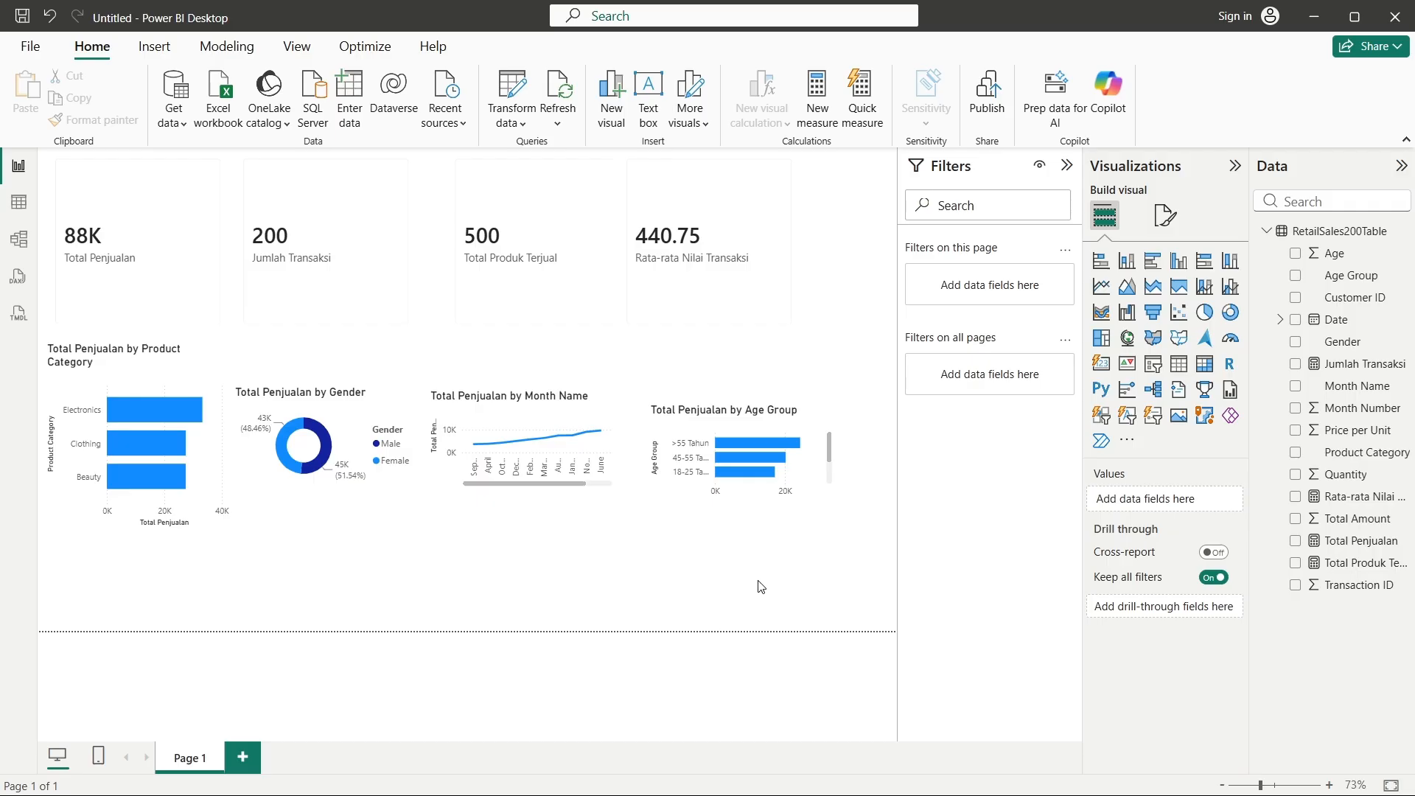
- Move the product category, gender, month and age group charts lower on the page, leaving space beneath the cards
left_click_drag(139, 430, 139, 527)
left_click_drag(302, 458, 303, 545)
left_click_drag(487, 462, 496, 546)
left_click_drag(699, 476, 700, 537)
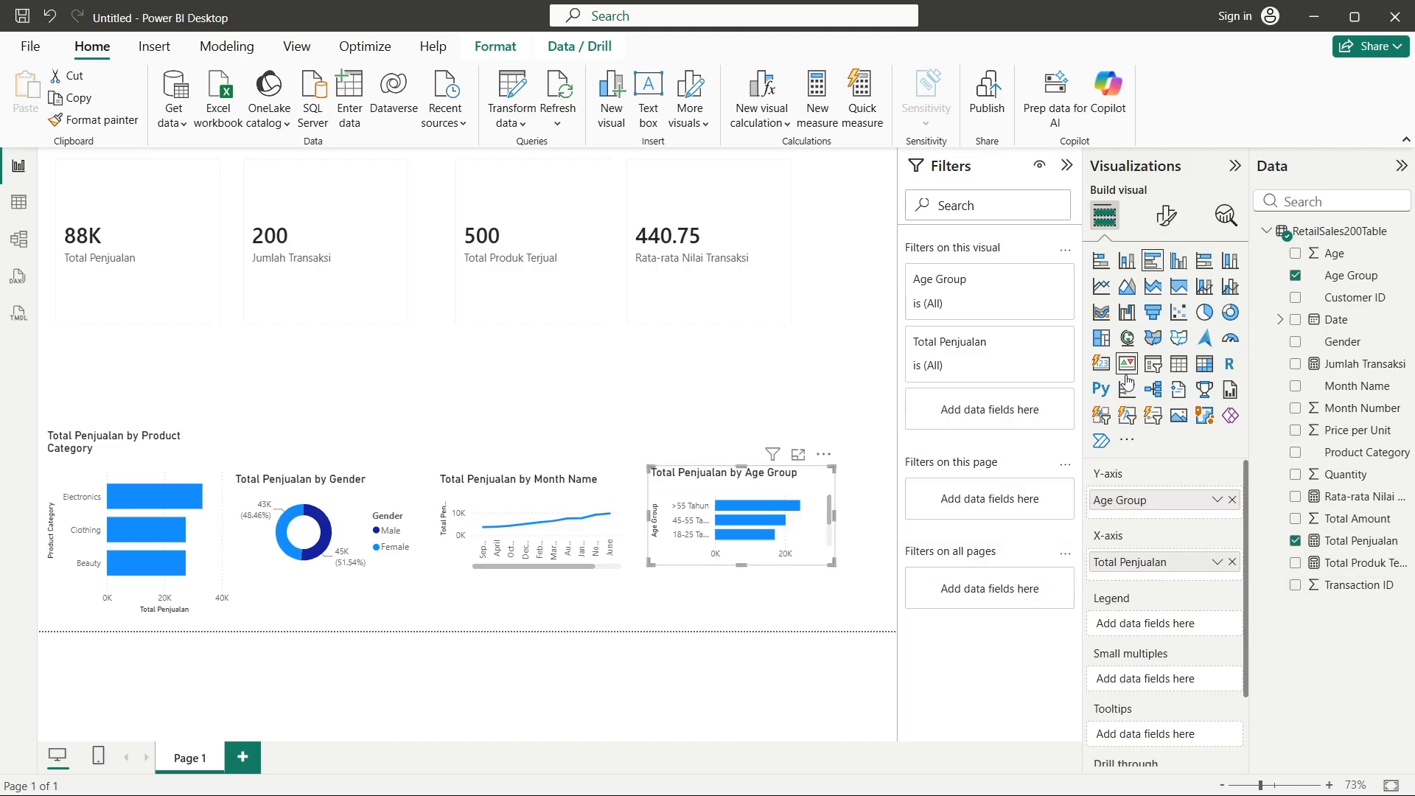
left_click(667, 370)
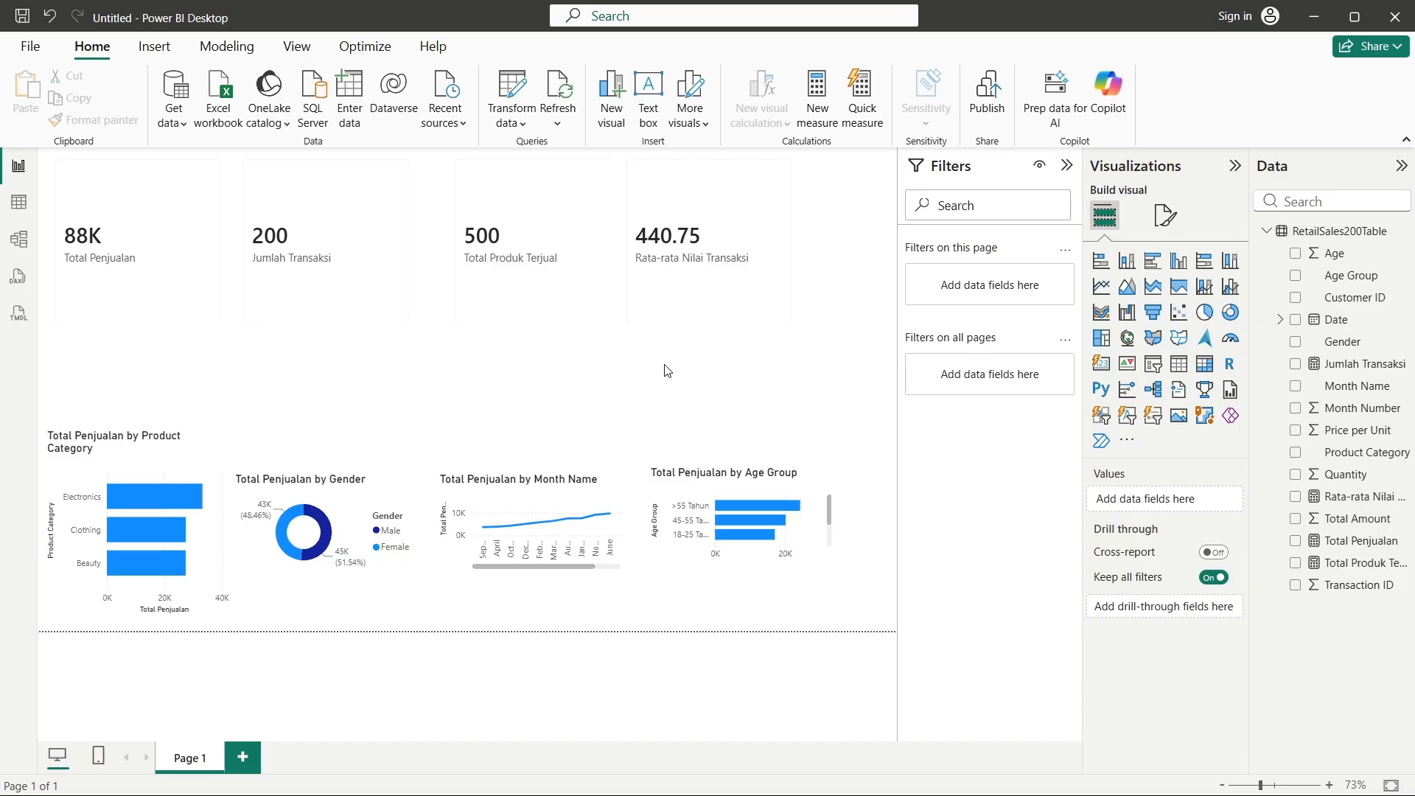
- Add a slicer beneath the first two cards and populate it with the Product Category field
left_click(1162, 368)
left_click_drag(259, 457, 174, 394)
left_click(324, 262)
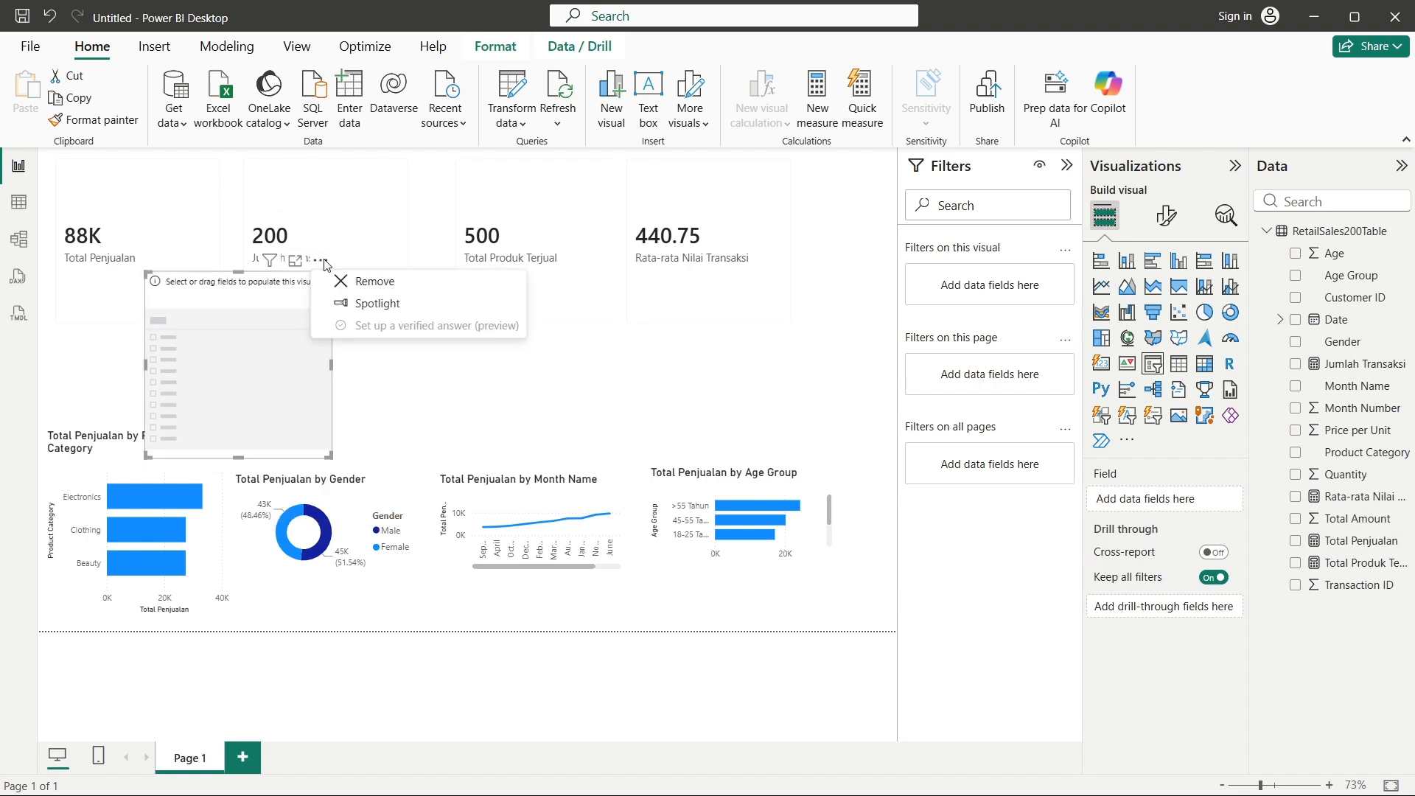
left_click(263, 336)
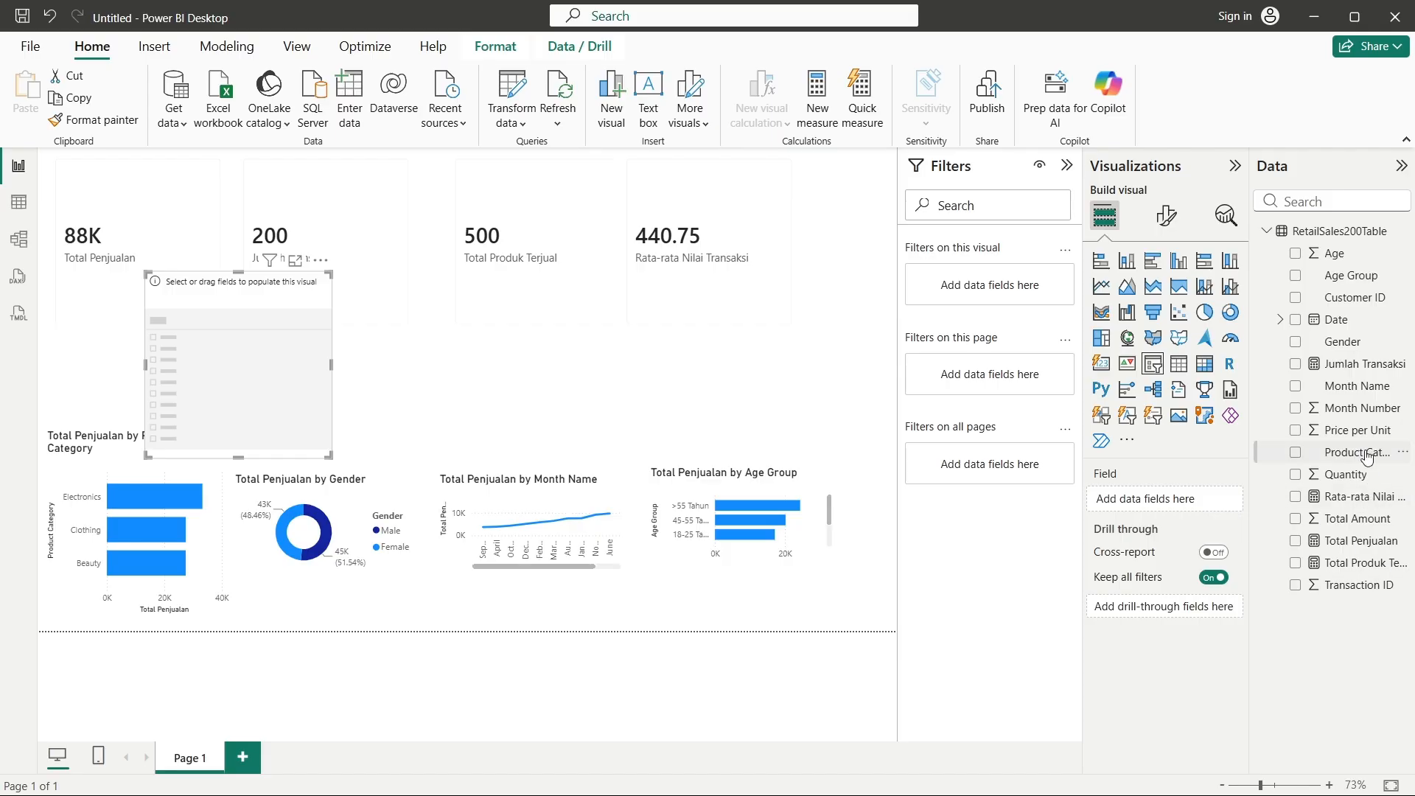
left_click(1298, 458)
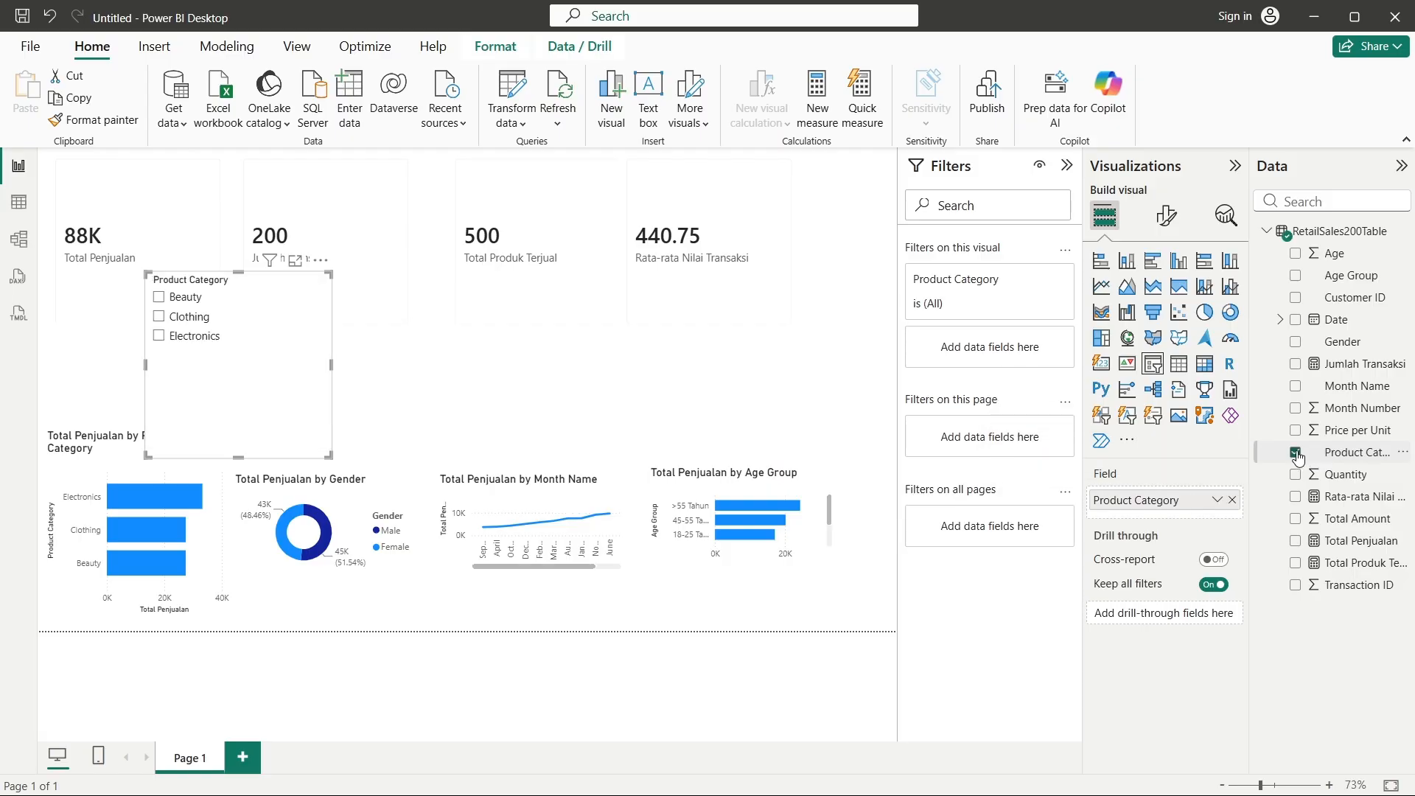
left_click(740, 387)
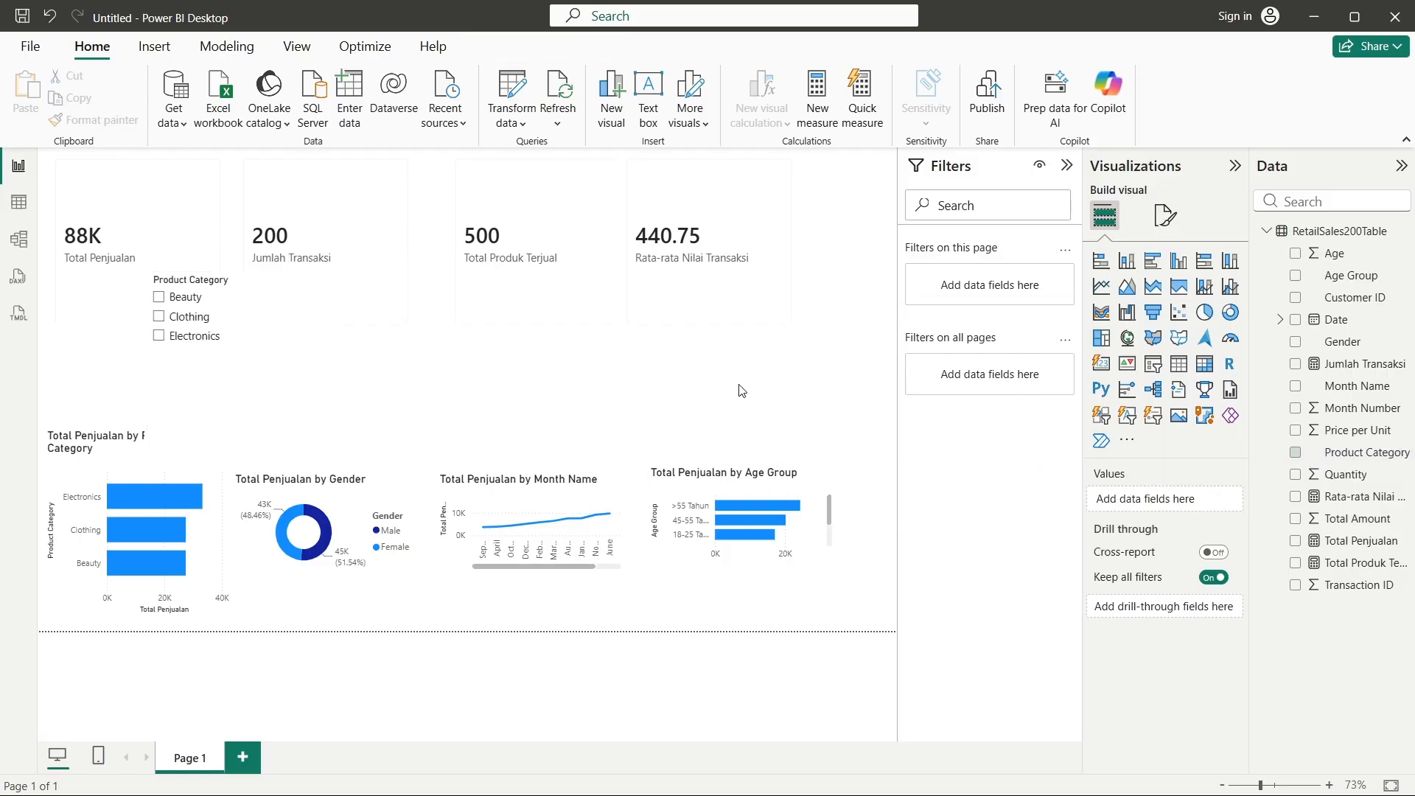
- Add a Gender slicer and a Month Name slicer between the cards and the charts
left_click(1154, 364)
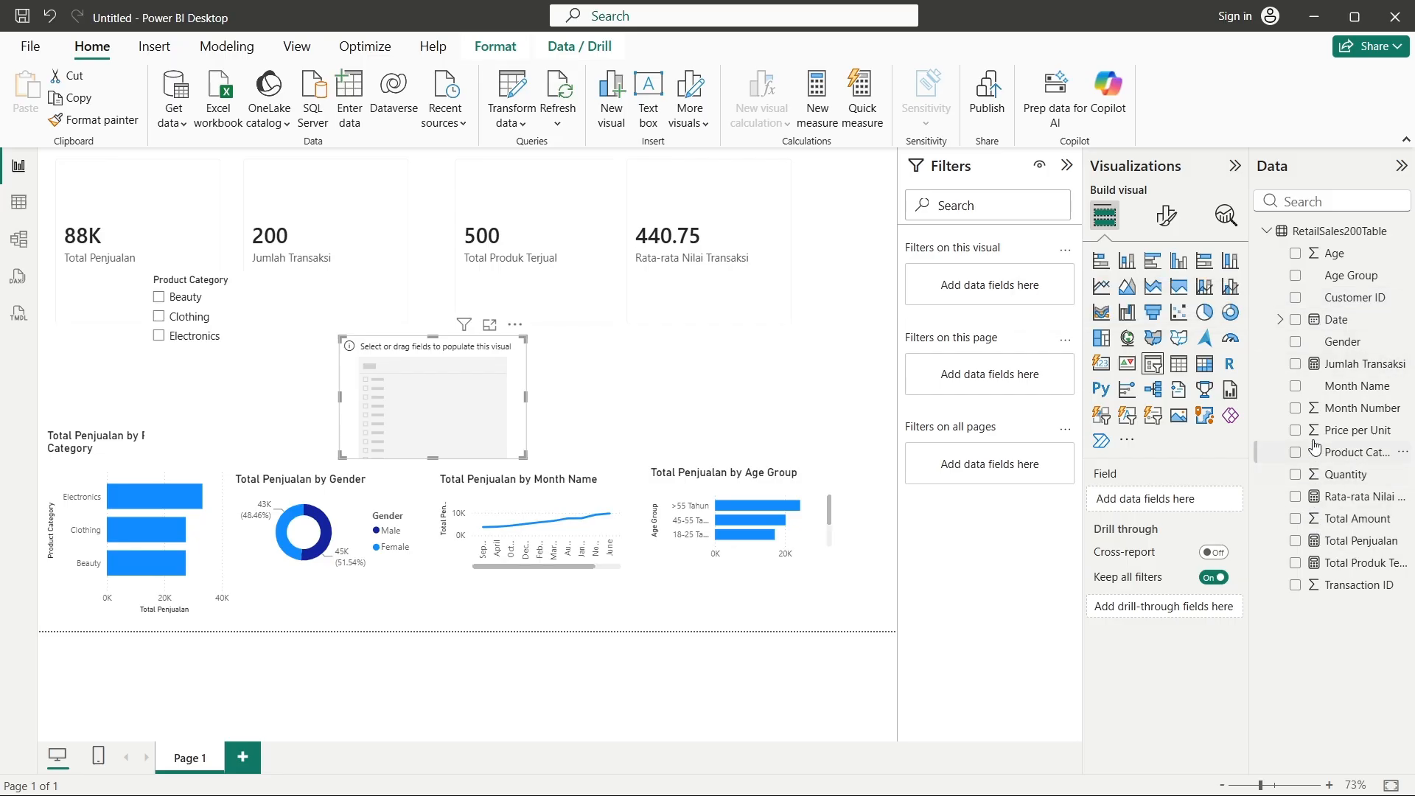
left_click(1296, 343)
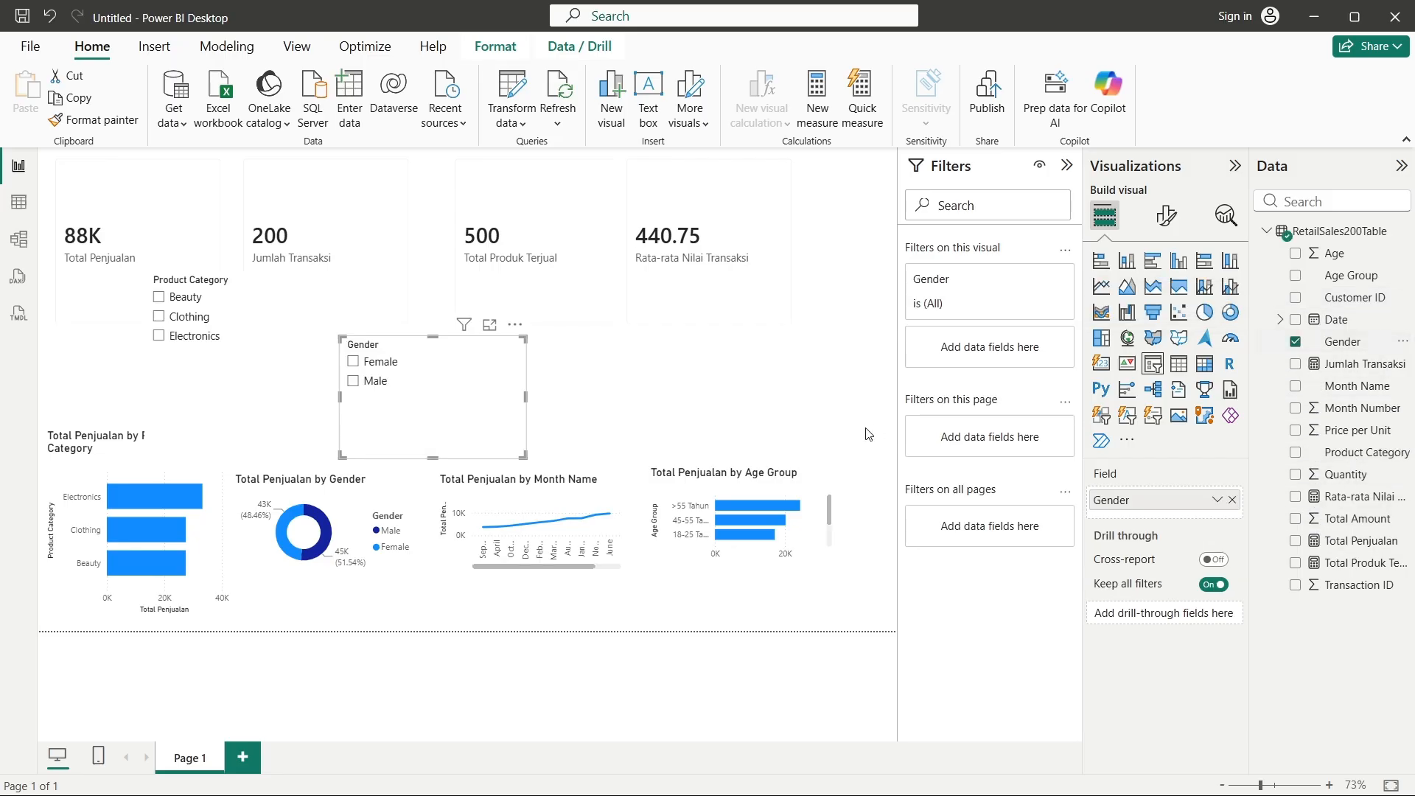
left_click(857, 429)
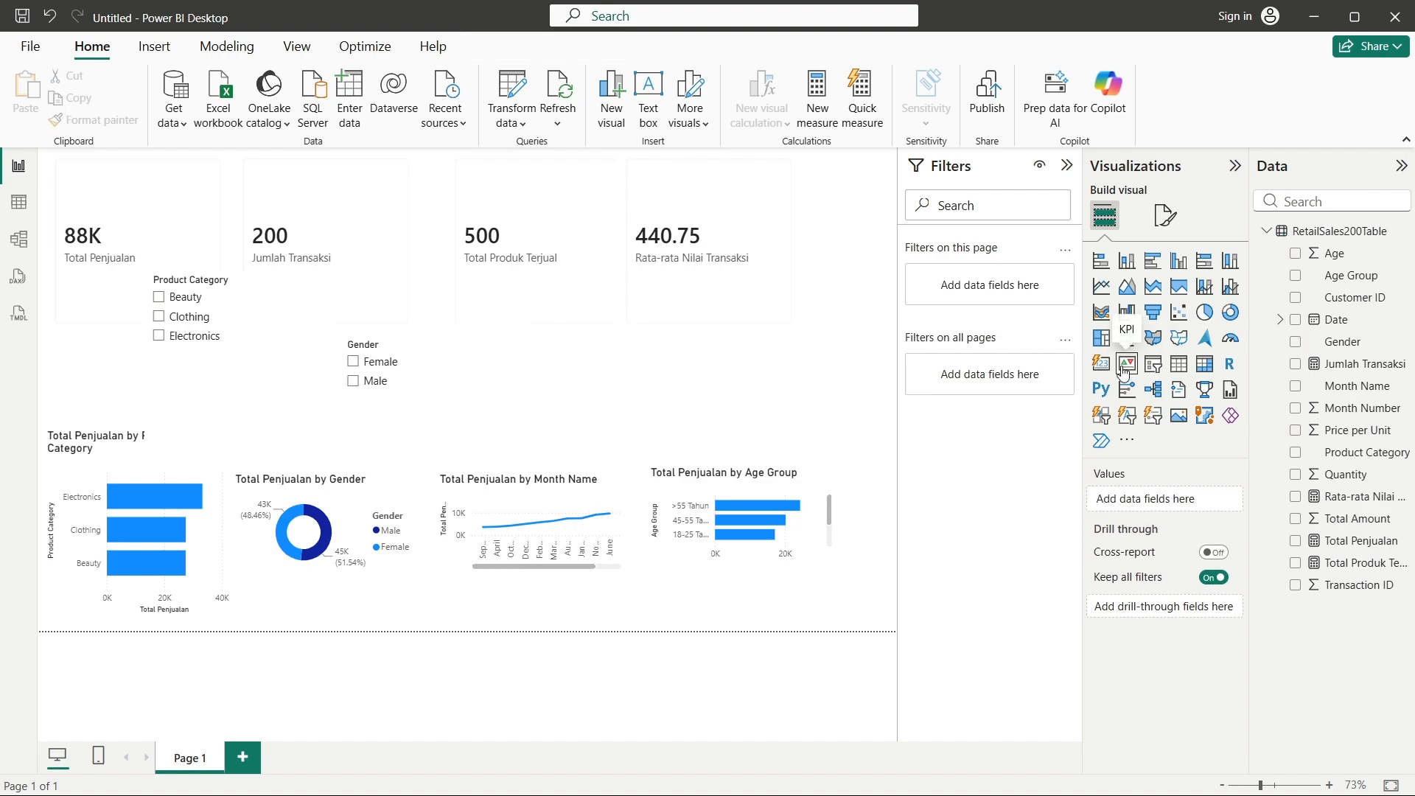
left_click(1151, 363)
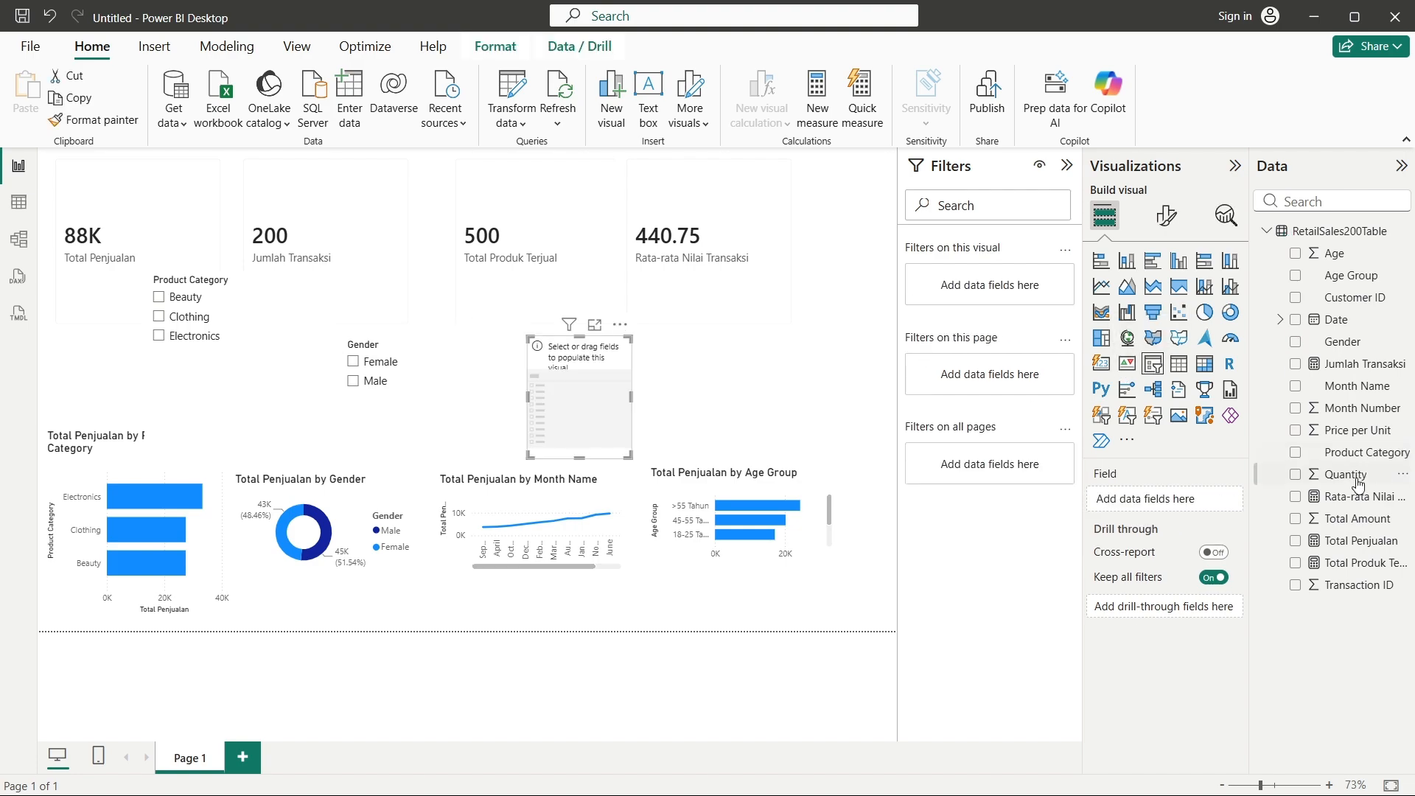
left_click(1296, 386)
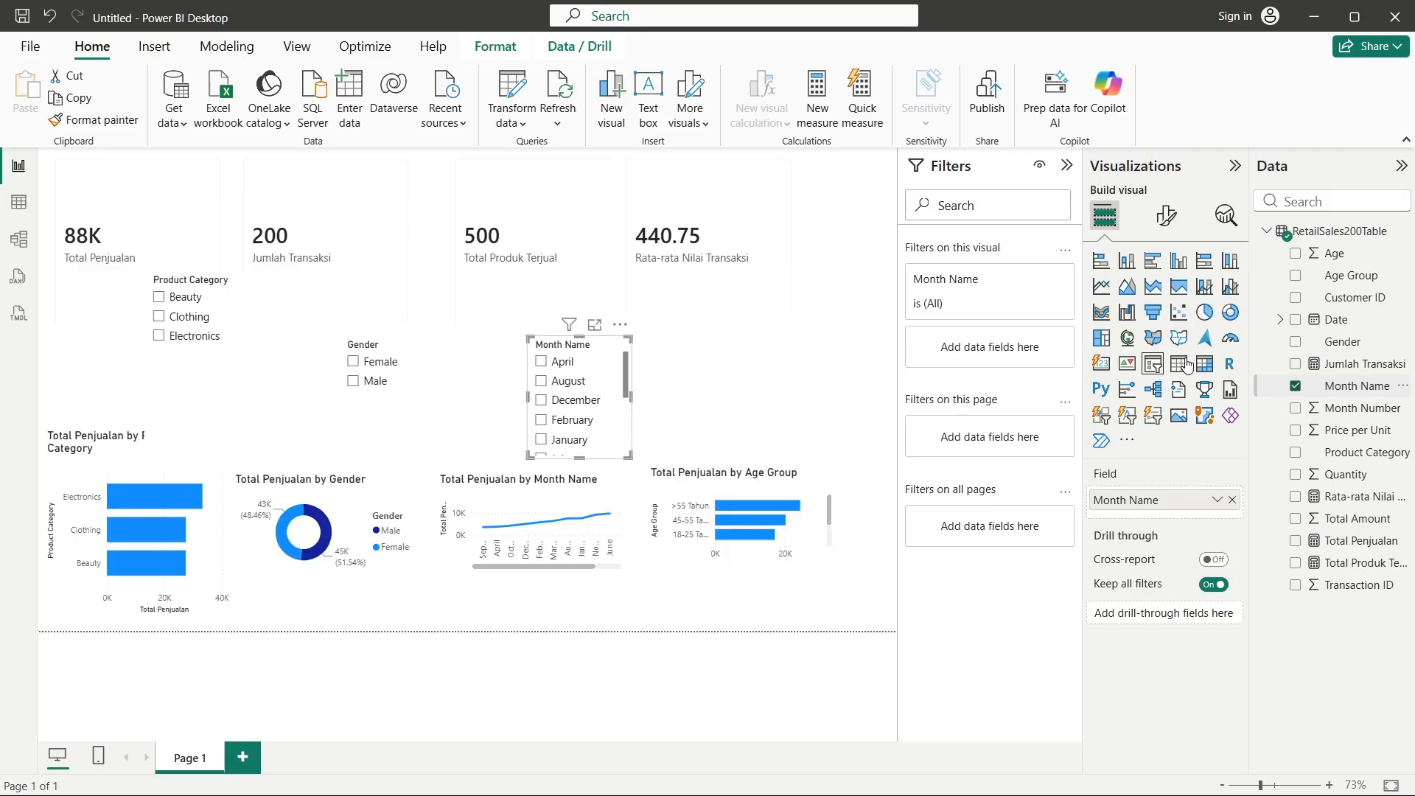
- Arrange the Month Name, Gender and Product Category slicers in a row beneath the cards and shrink the Product Category slicer
left_click(587, 406)
left_click_drag(583, 344, 618, 303)
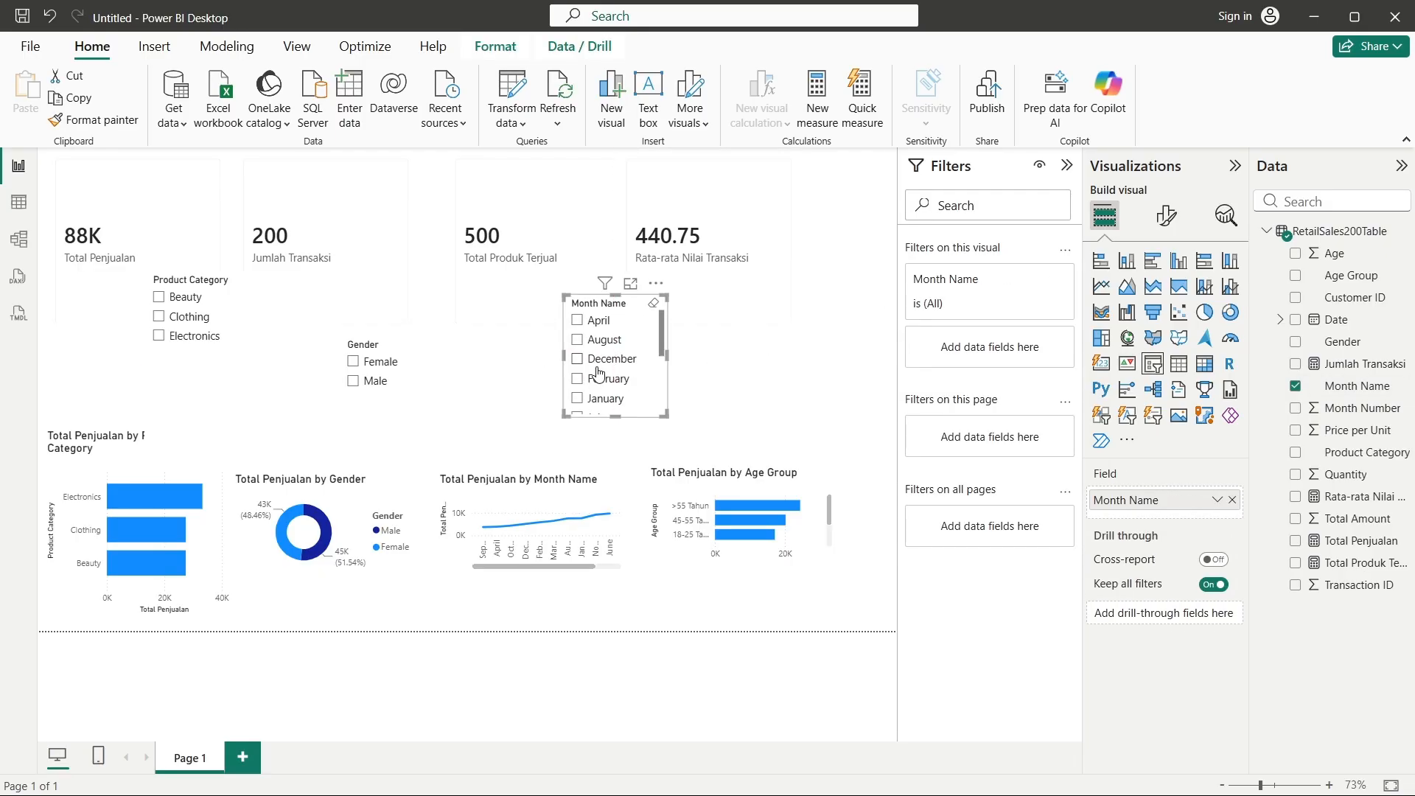
left_click_drag(431, 380, 456, 339)
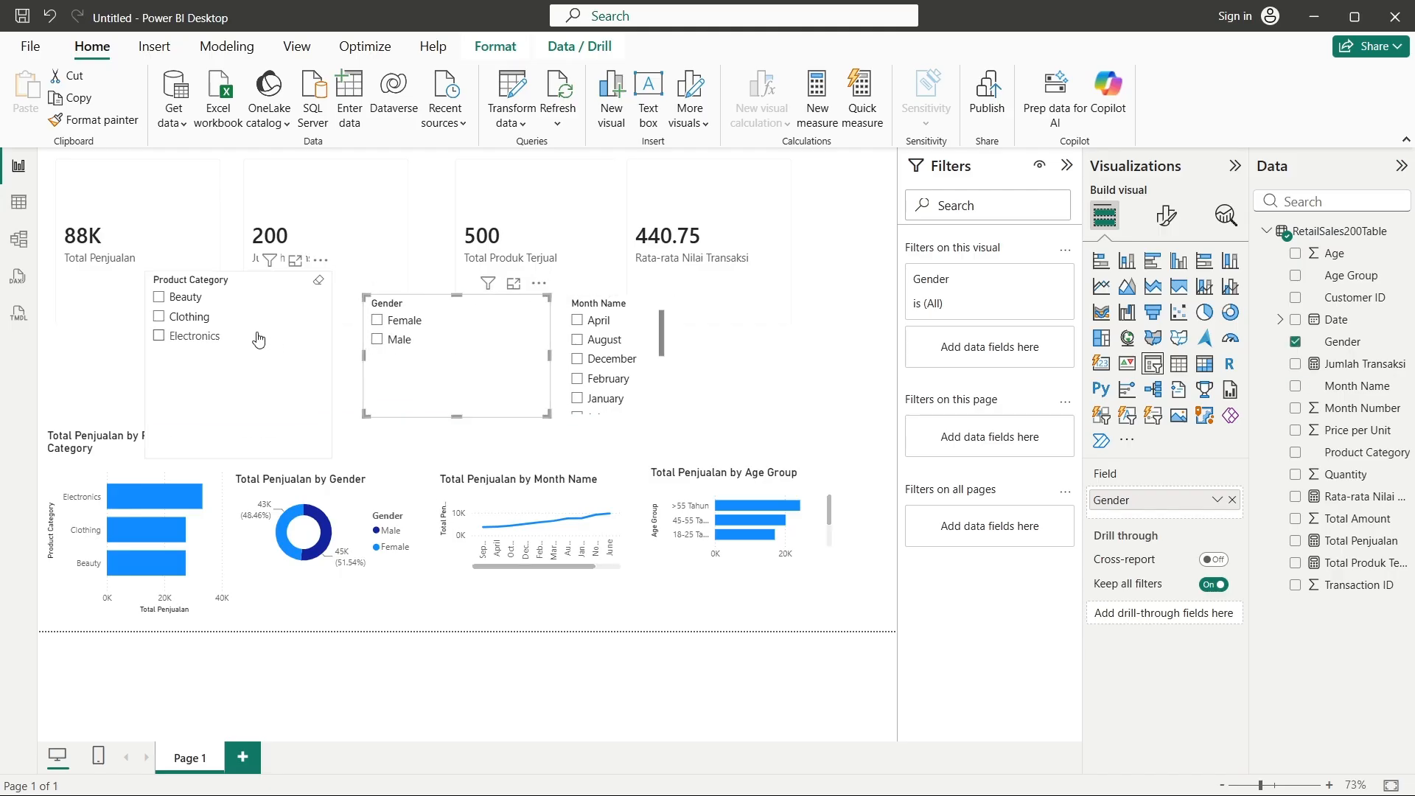
mouse_move(261, 335)
left_mouse_down()
mouse_move(279, 370)
mouse_move(283, 344)
left_mouse_up()
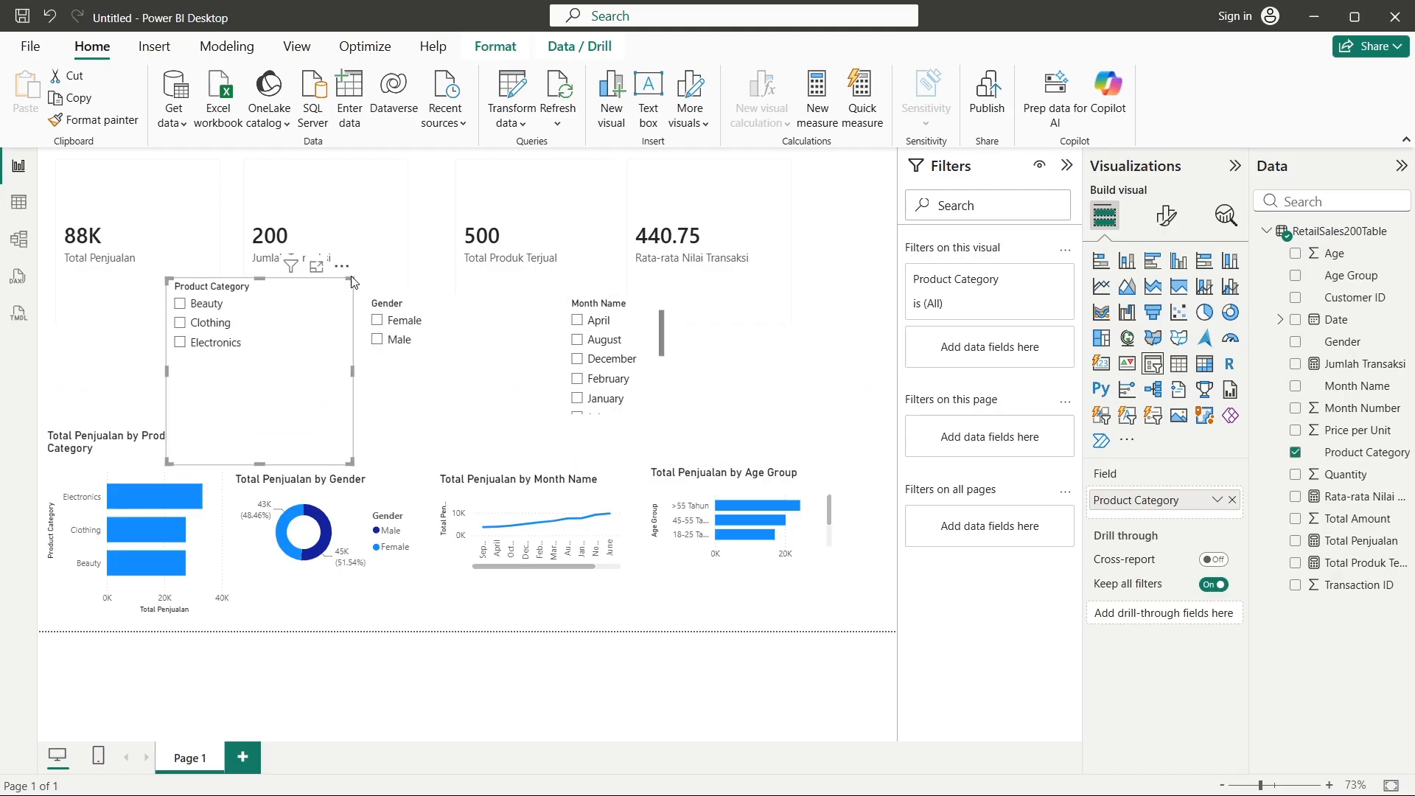
left_click_drag(344, 462, 307, 415)
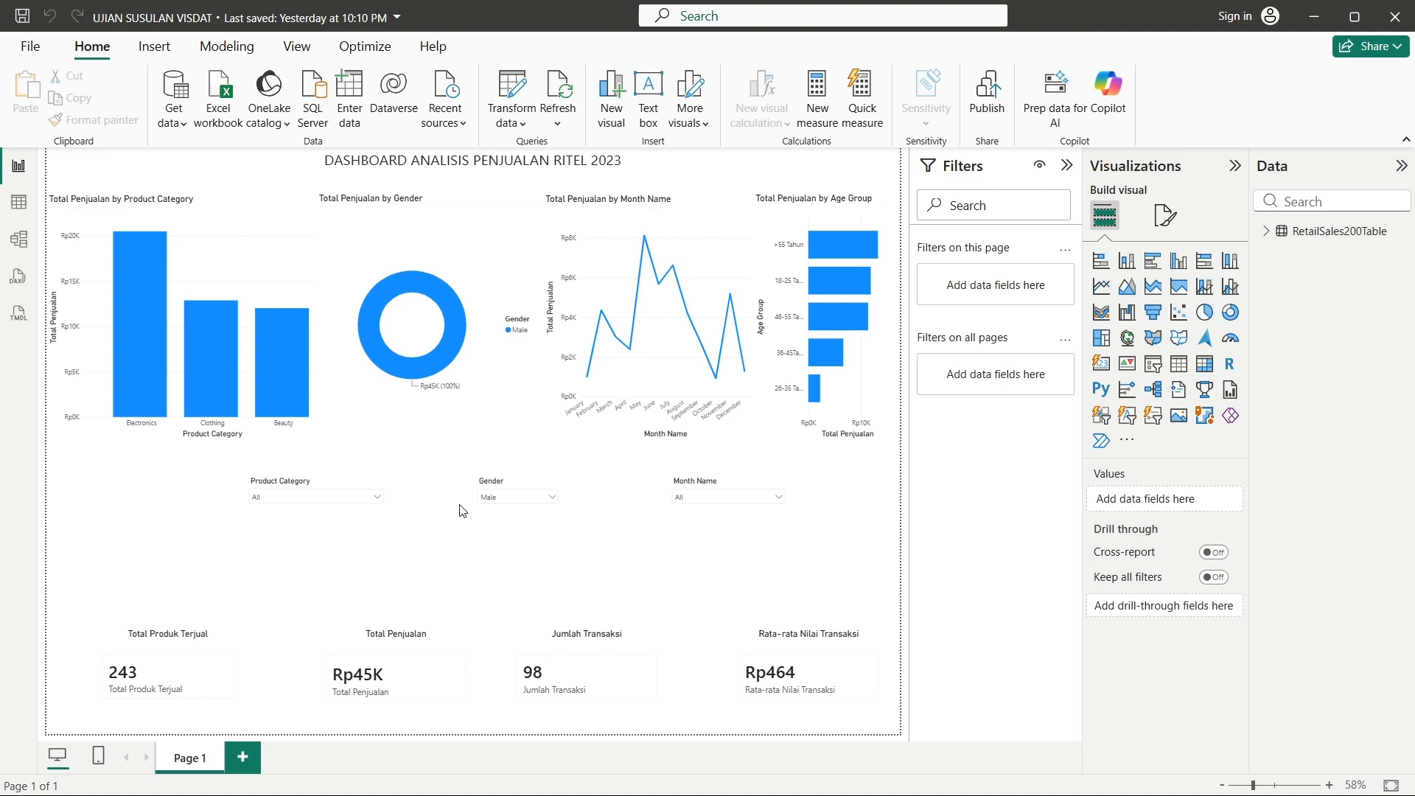
- Filter the UJIAN SUSULAN VISDAT dashboard to the Electronics product category and the month of May
left_click(327, 498)
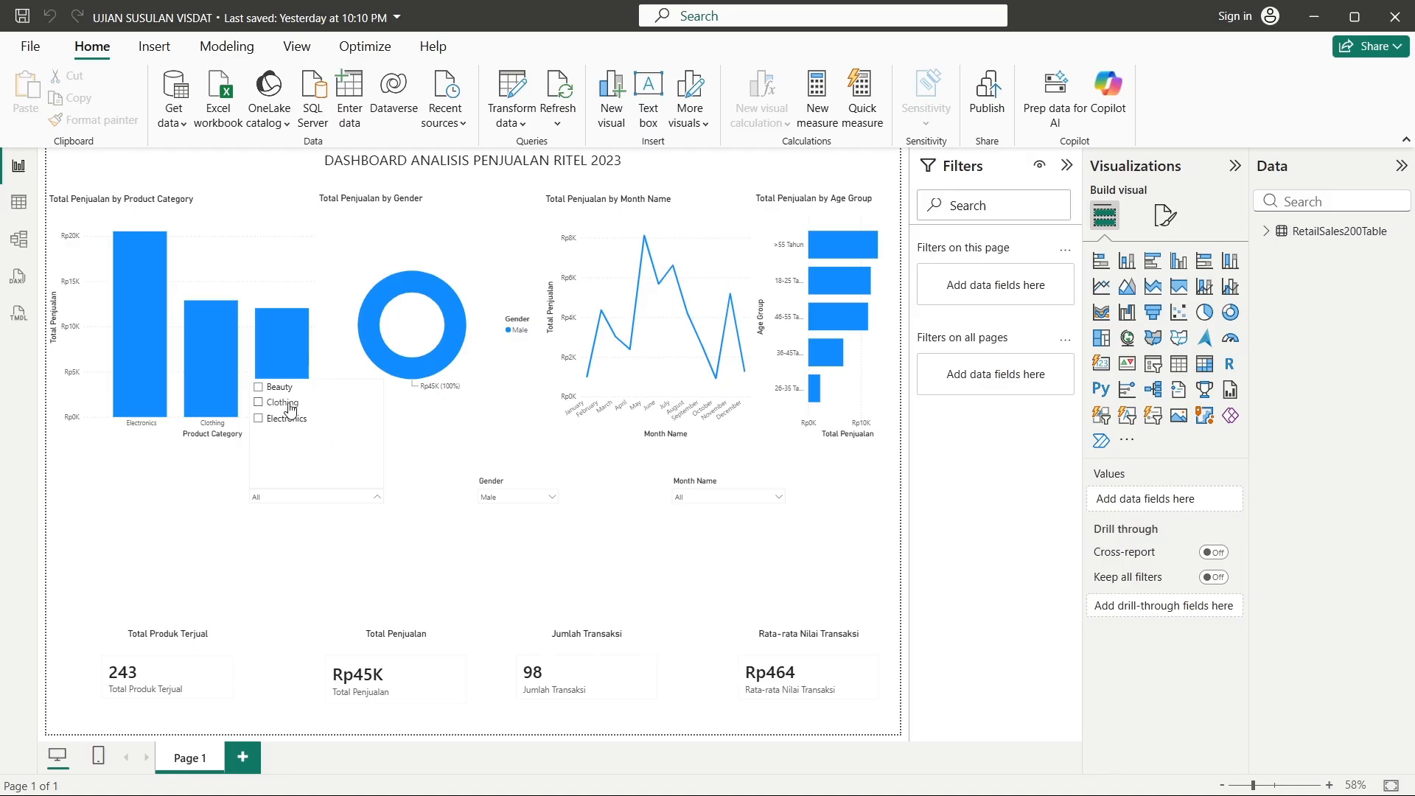
left_click(288, 419)
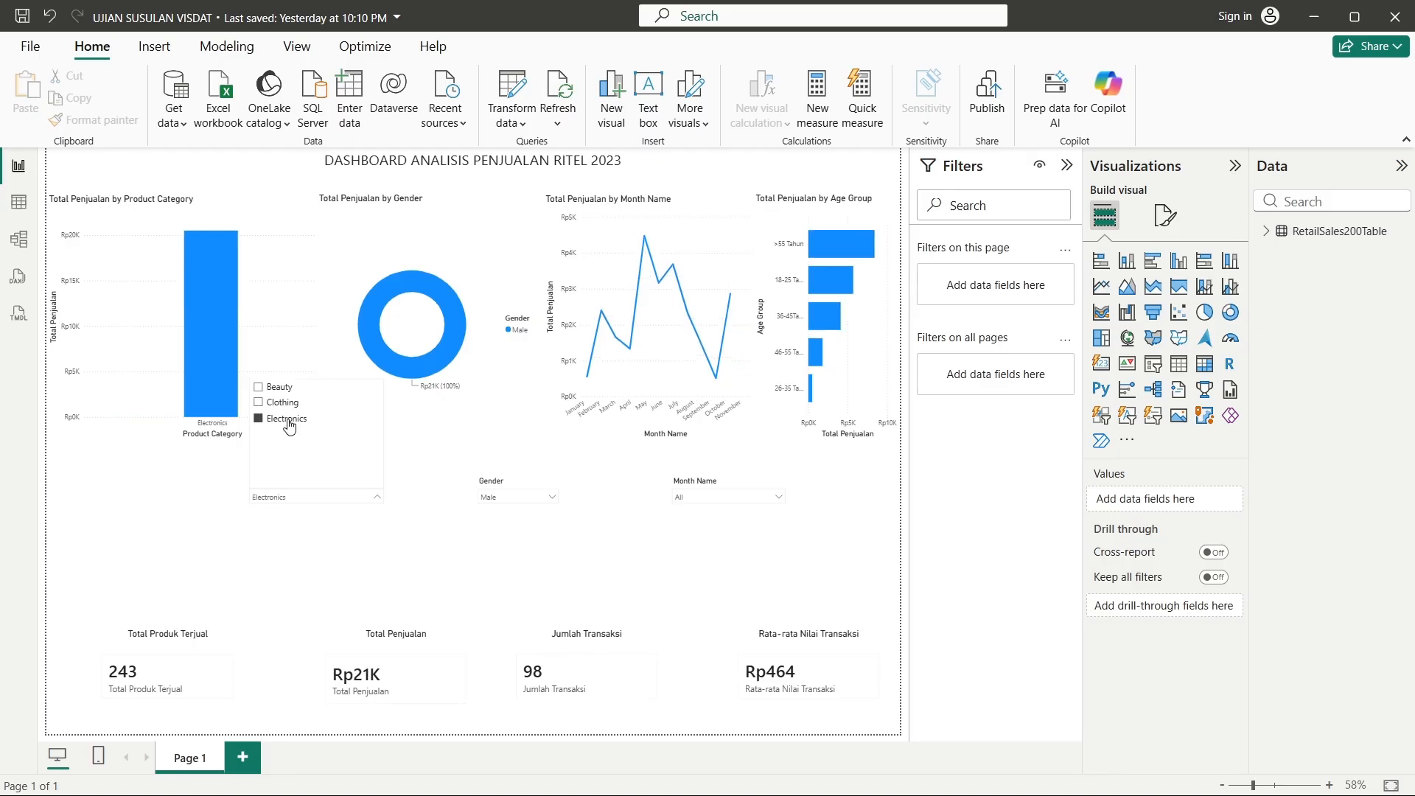
left_click(538, 498)
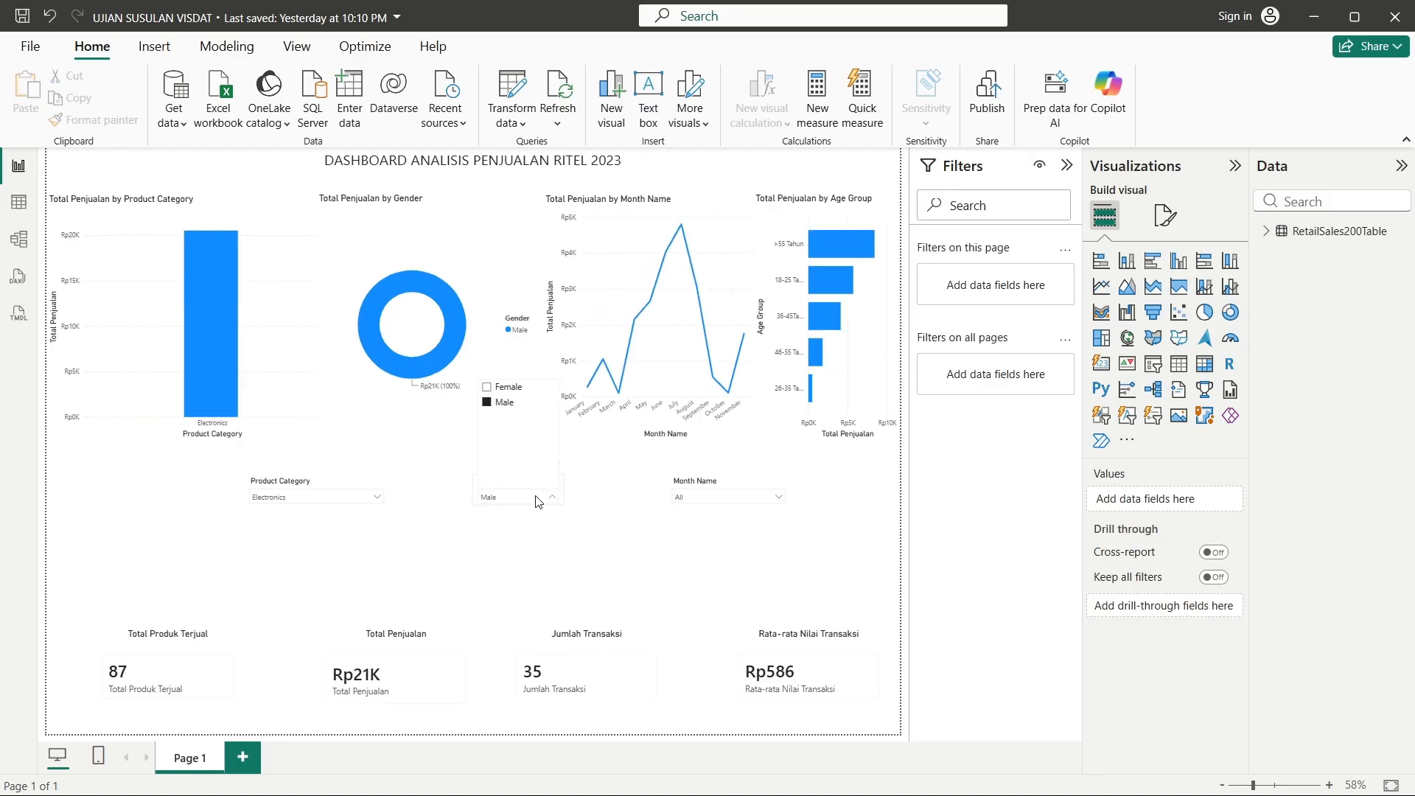
left_click(739, 498)
left_click(739, 499)
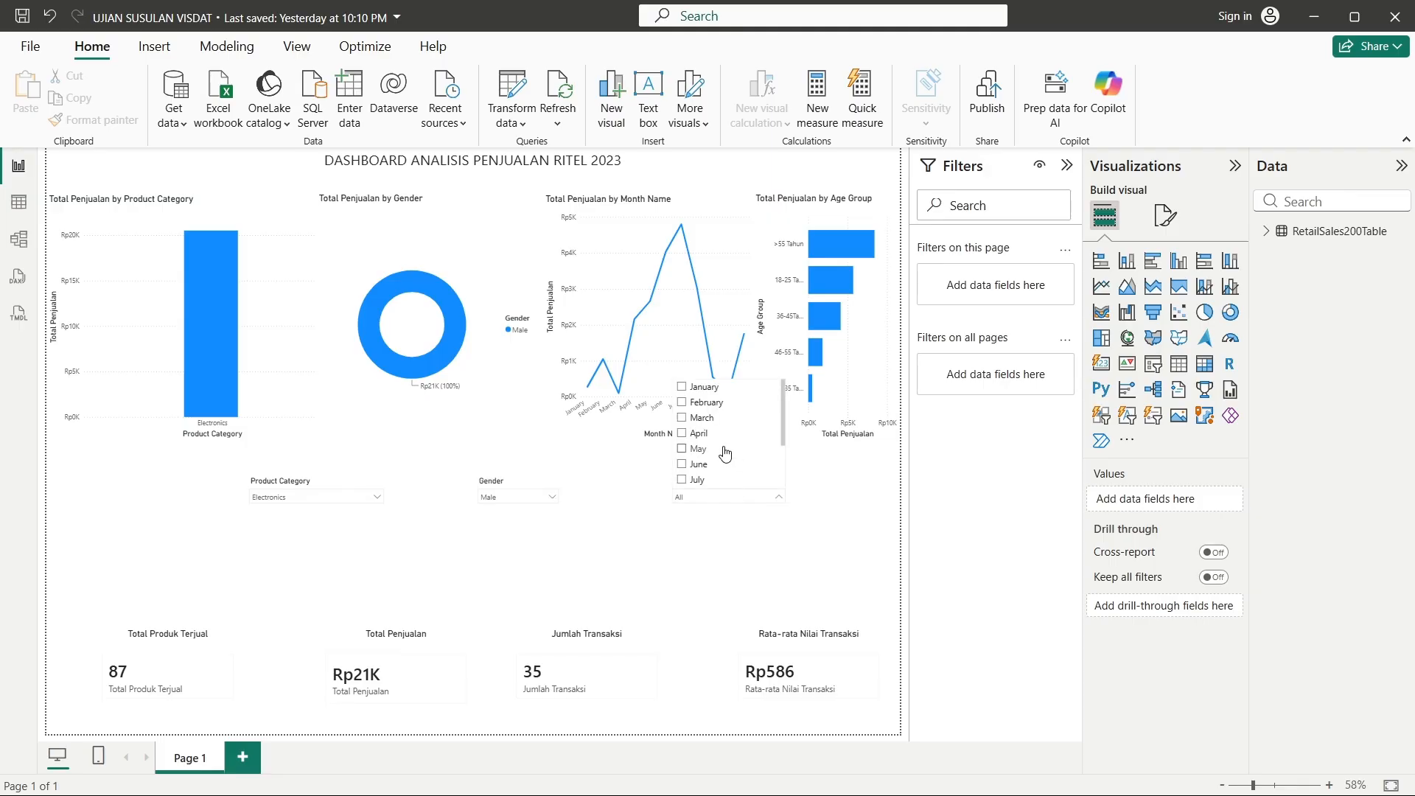
left_click(725, 451)
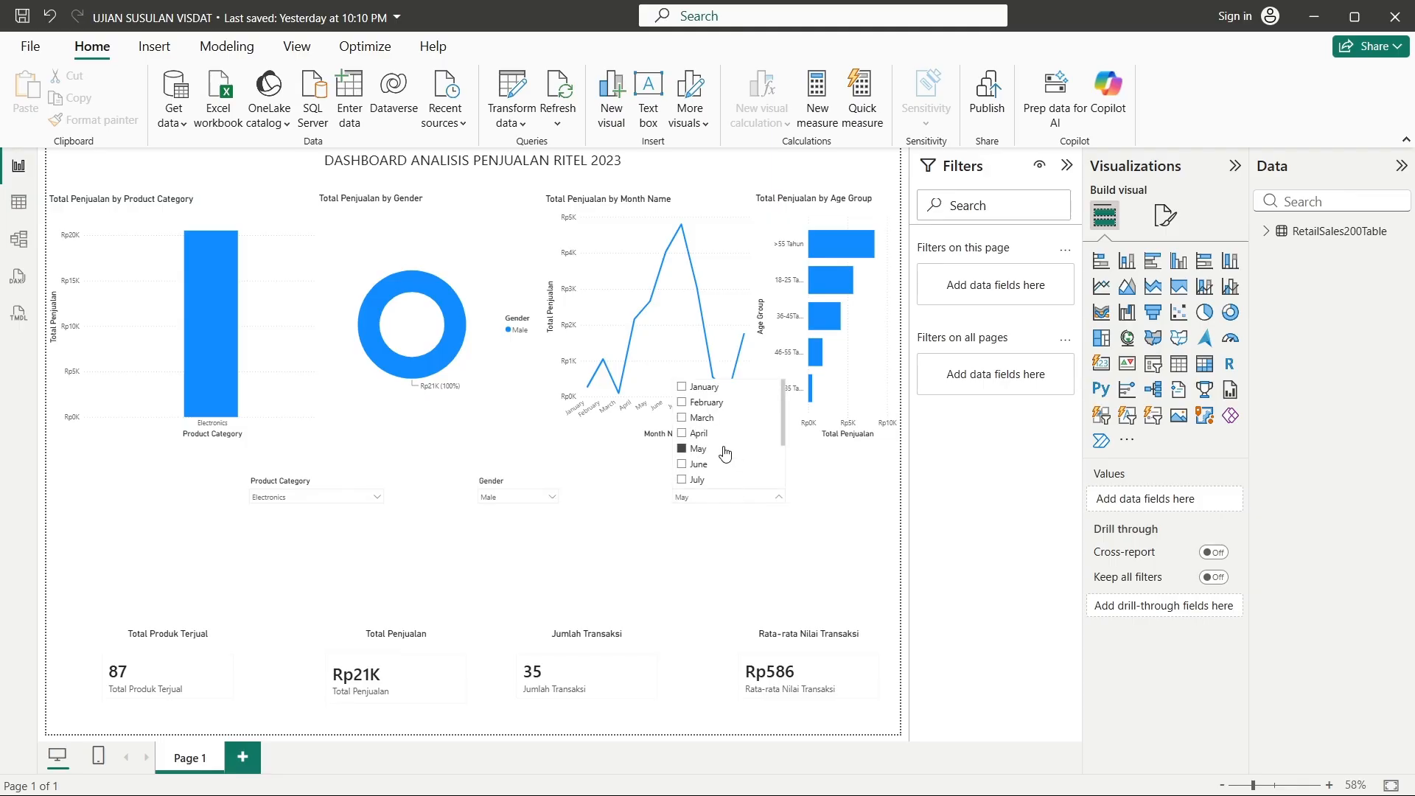
left_click(560, 590)
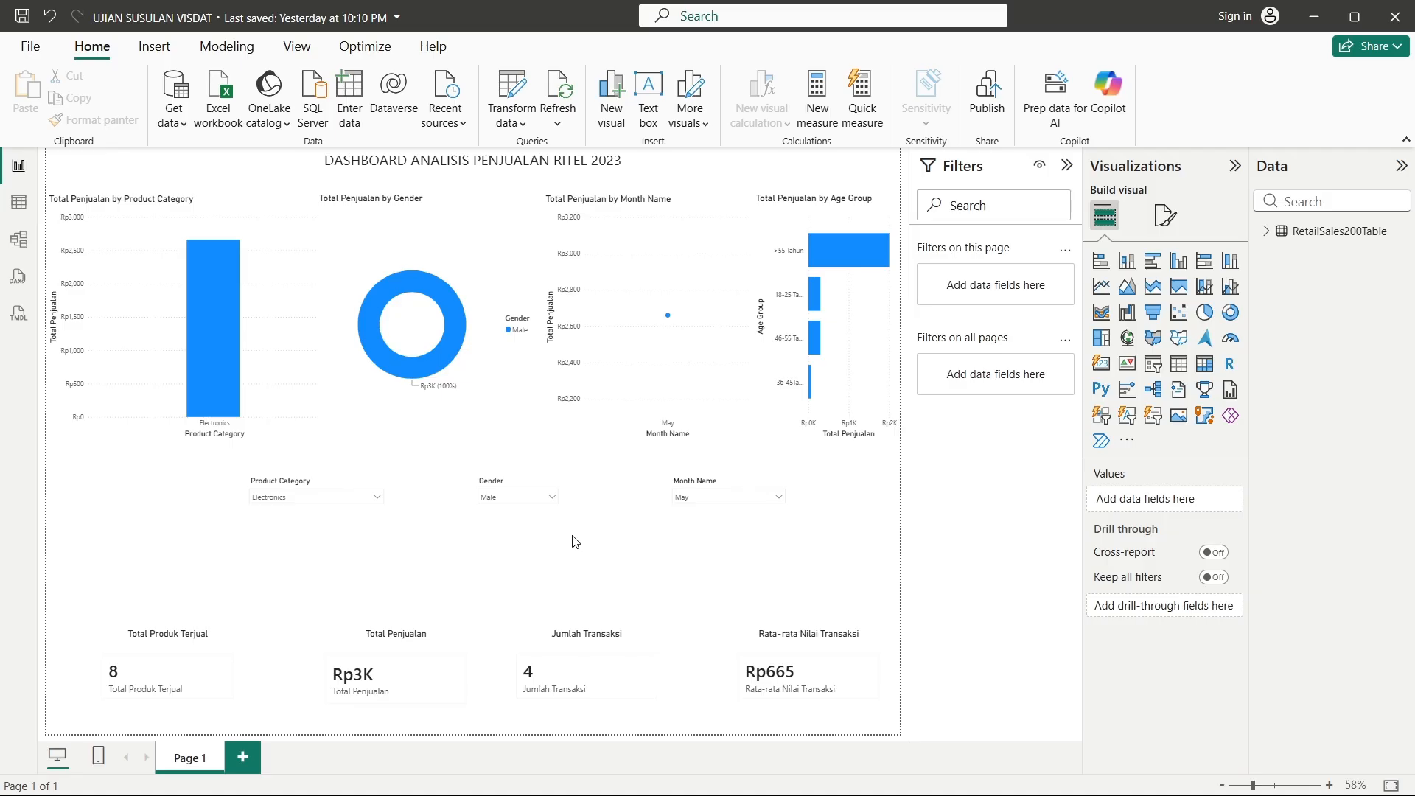
- Clear the Electronics, Male and May selections from the Product Category, Gender and Month Name slicers
left_click(356, 498)
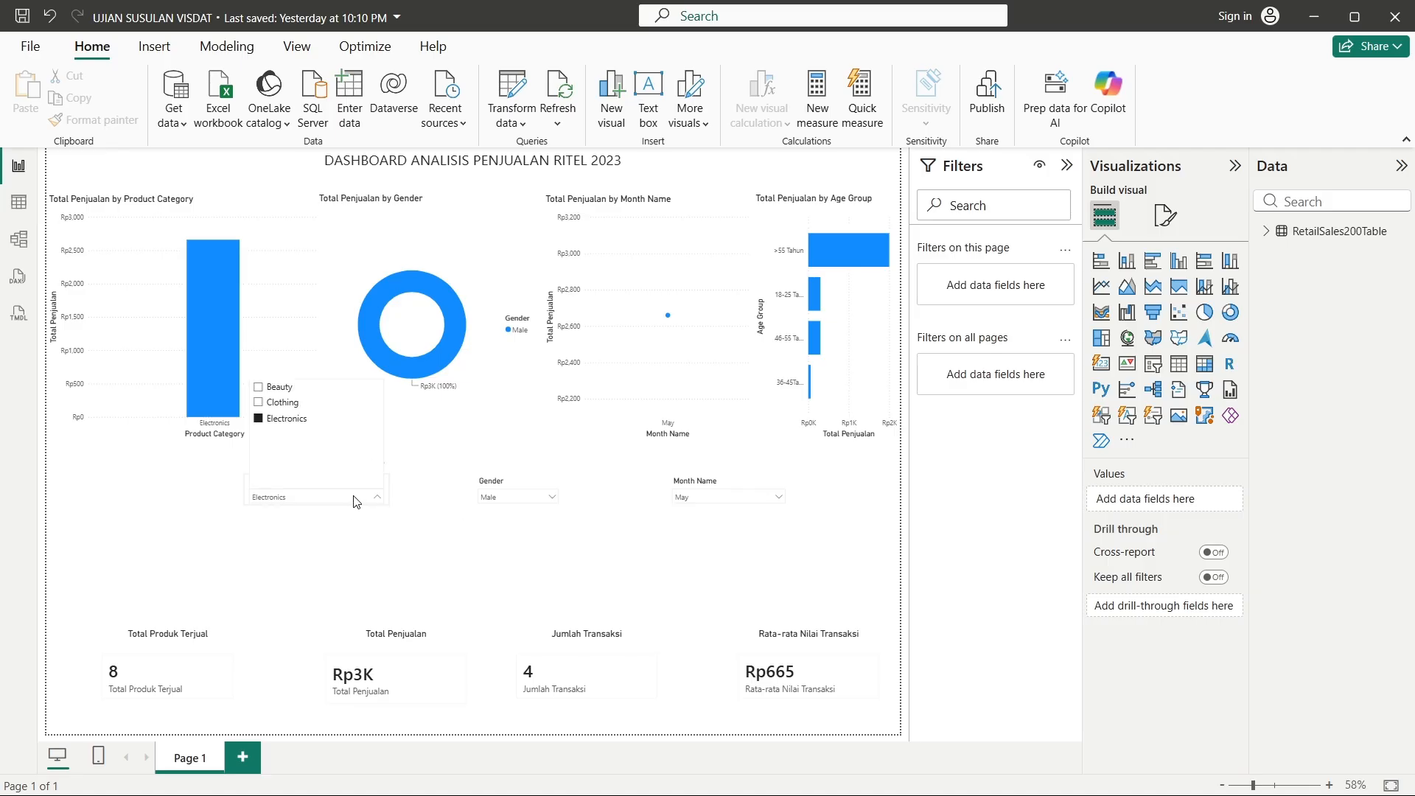
left_click(283, 420)
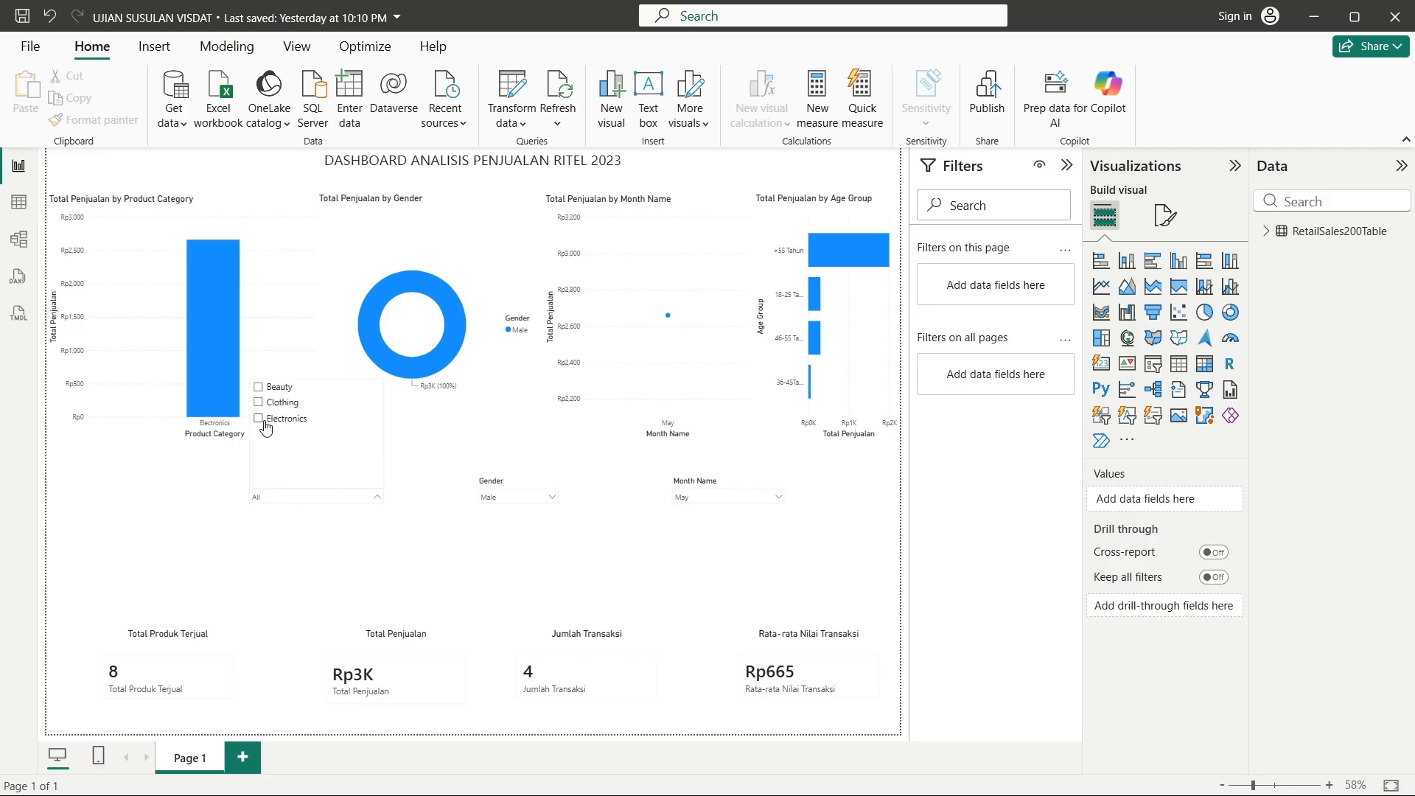
left_click(514, 497)
left_click(487, 402)
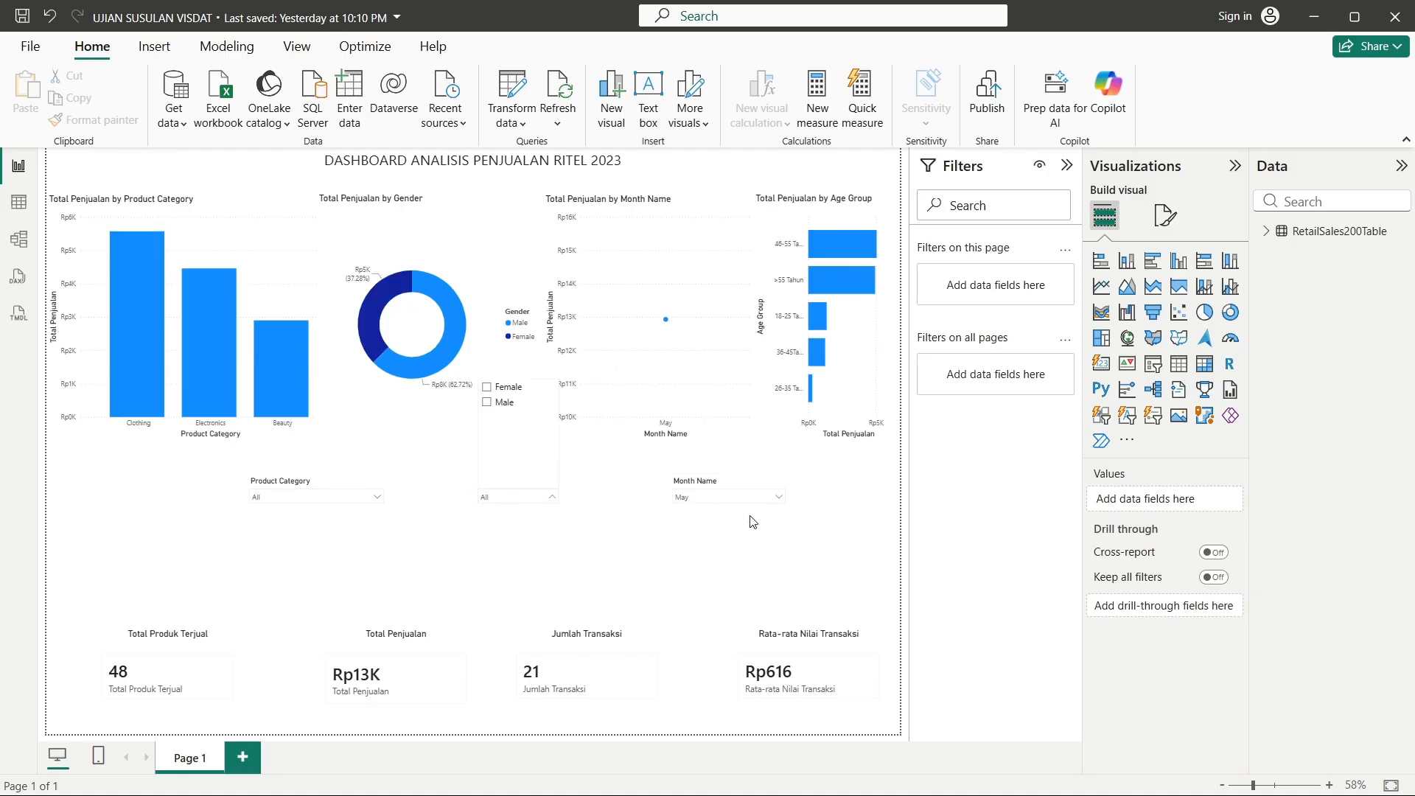
left_click(737, 497)
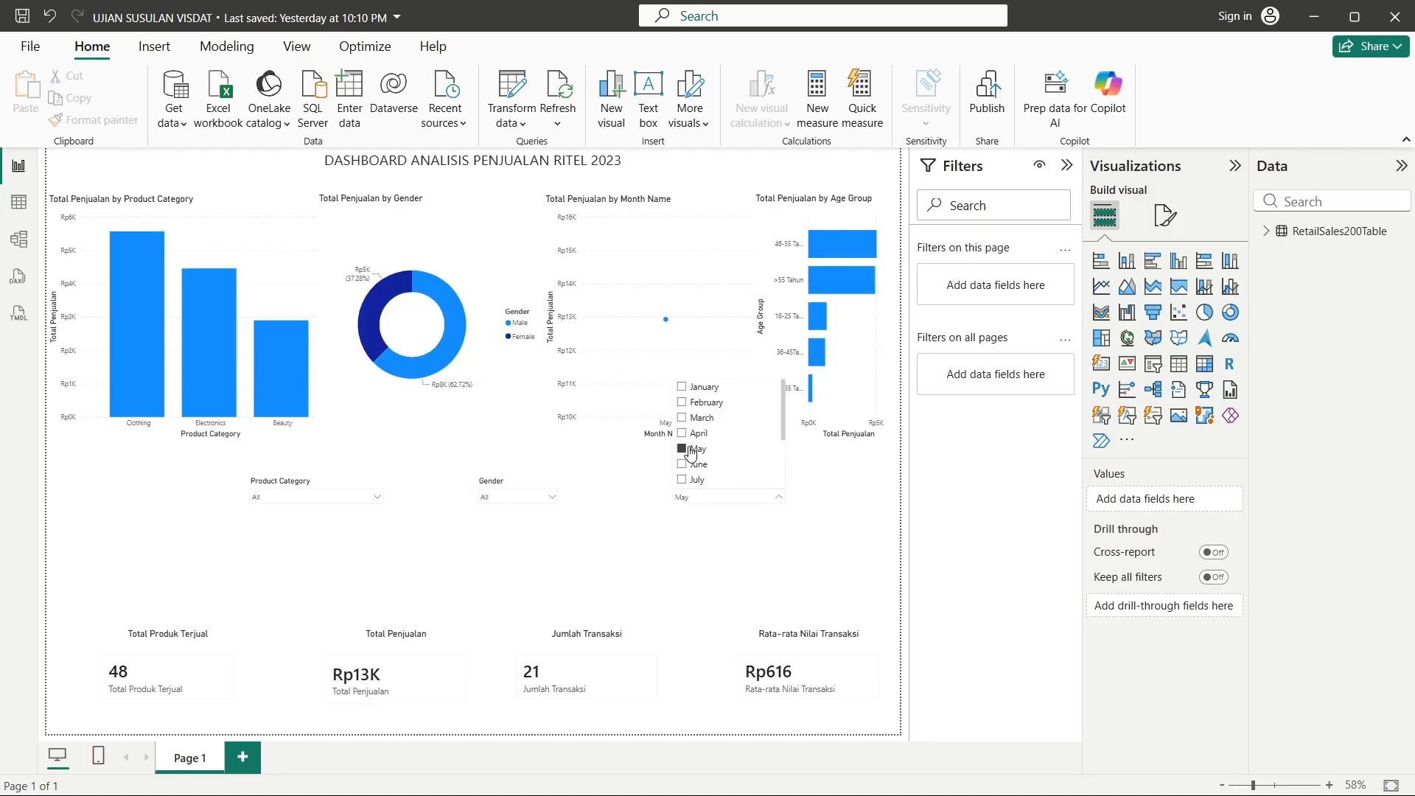
left_click(691, 451)
left_click(673, 580)
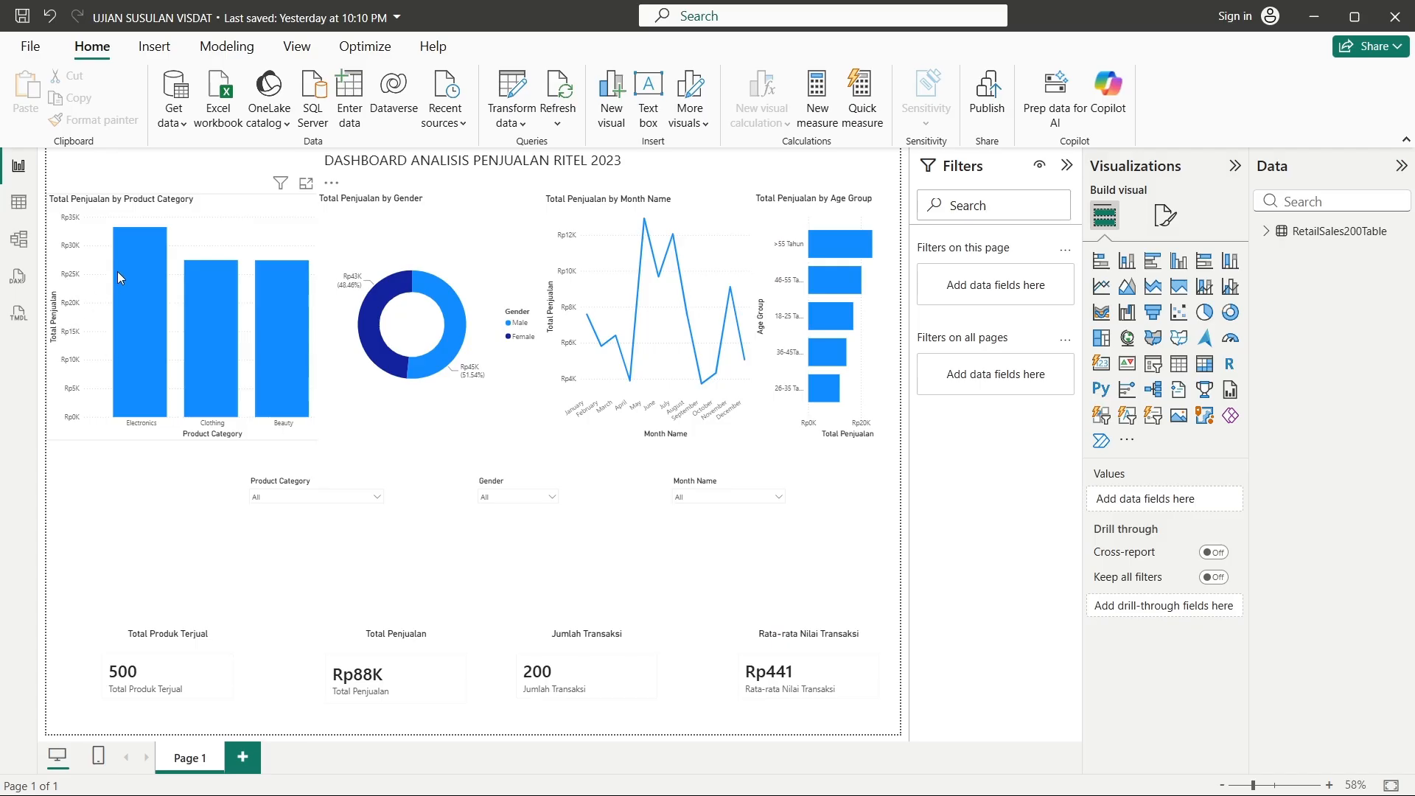
- Examine the Total Penjualan values per product category, month and age group in the dashboard charts
mouse_move(123, 277)
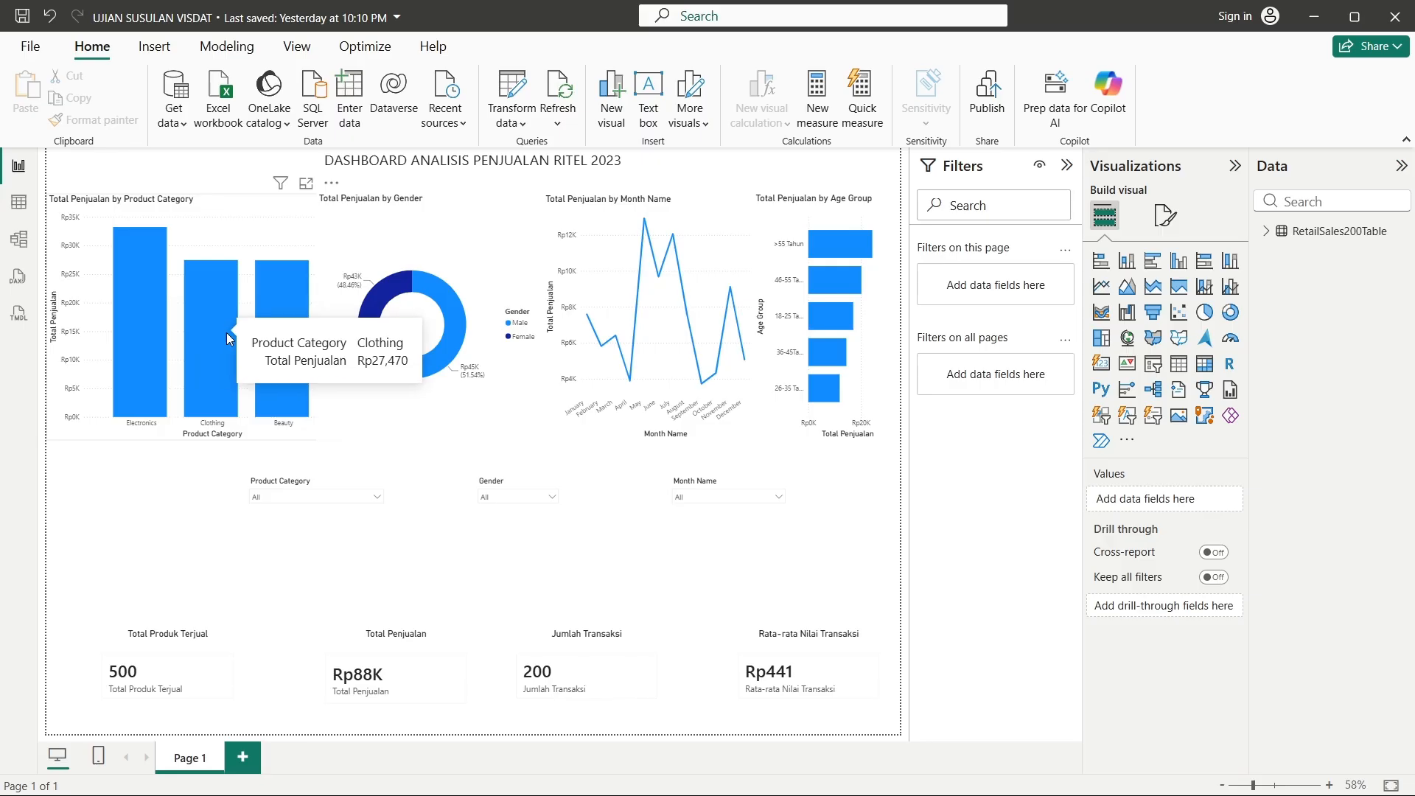
mouse_move(282, 343)
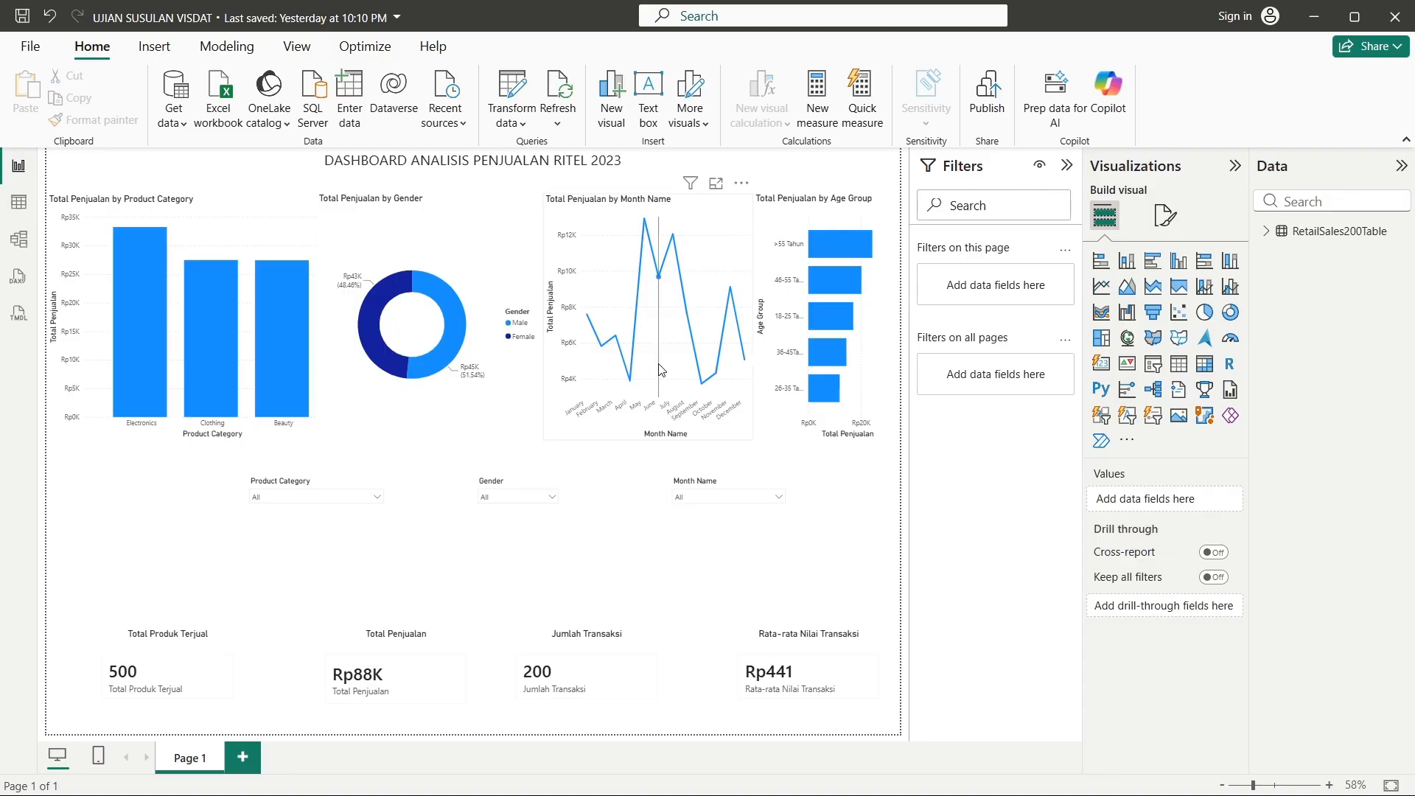
mouse_move(660, 370)
mouse_move(706, 384)
mouse_move(836, 399)
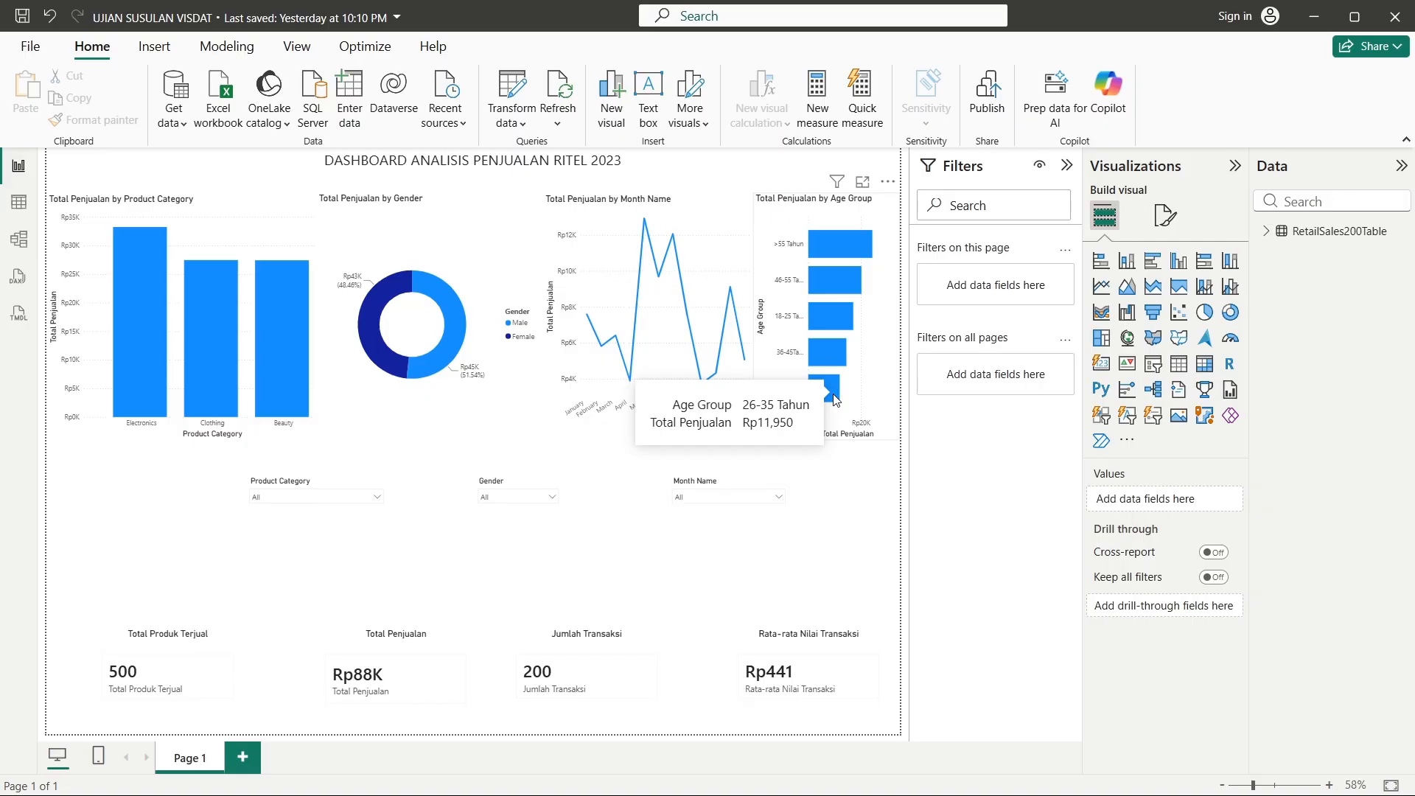
mouse_move(843, 237)
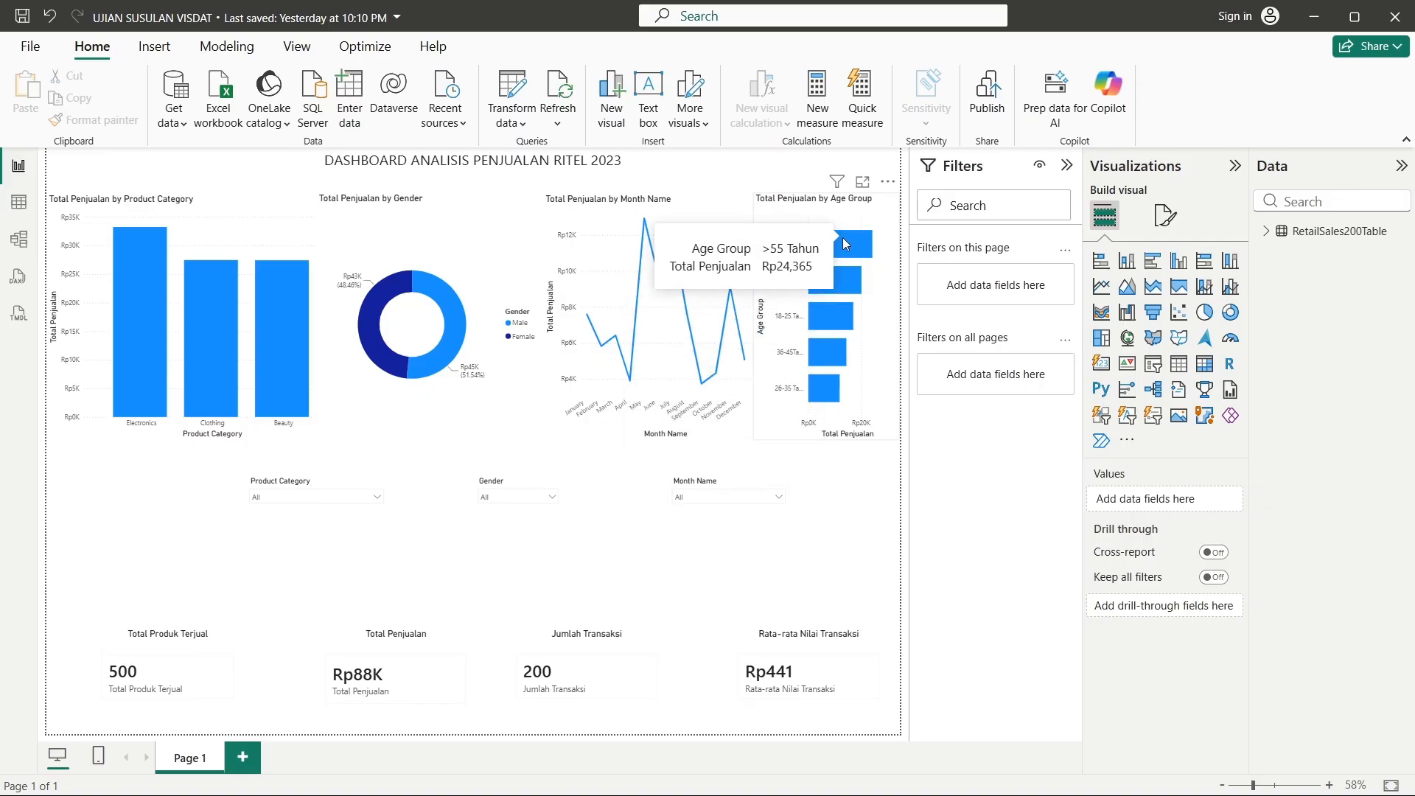